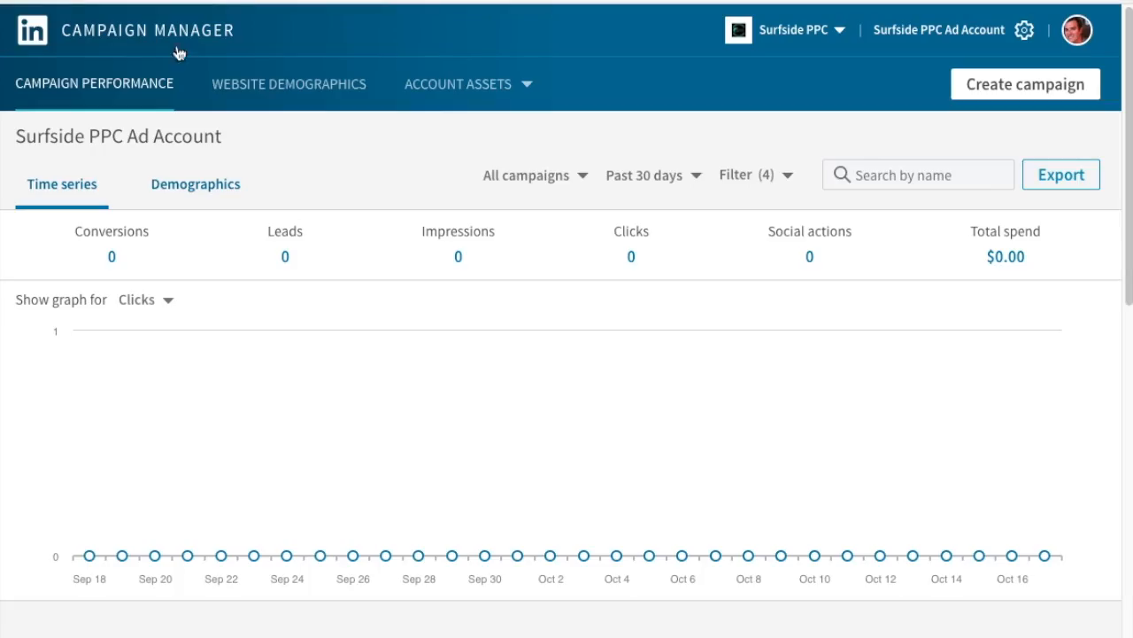
Open conversion tracking in the account assets and register surfsideppc.com as the website to track
{"action": "left_click", "coordinate": [493, 105]}
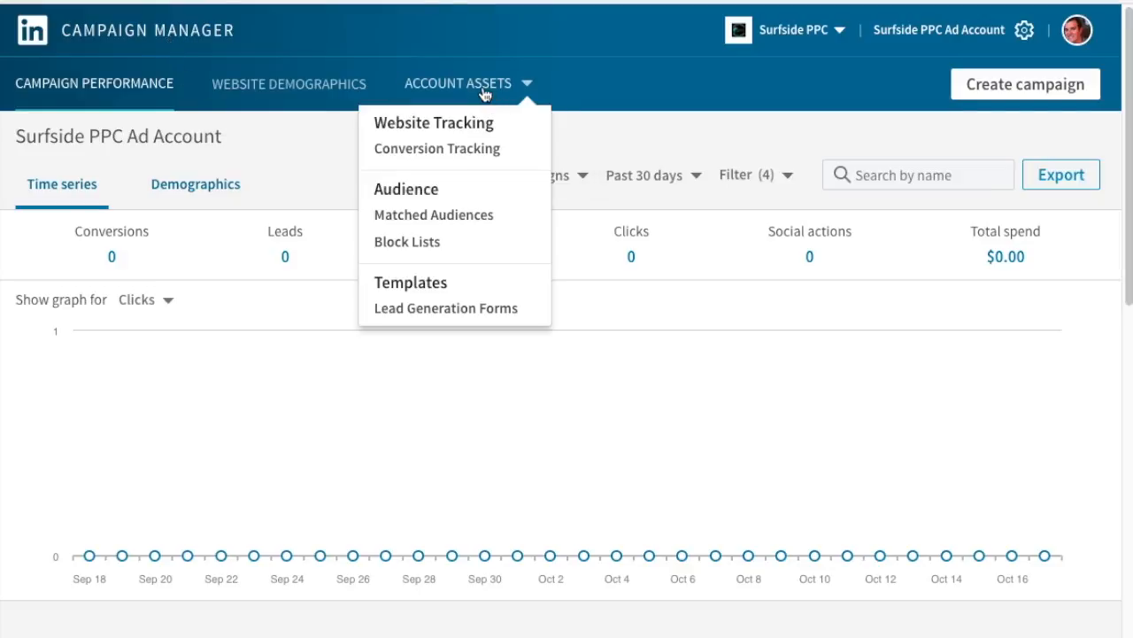
{"action": "left_click", "coordinate": [469, 159]}
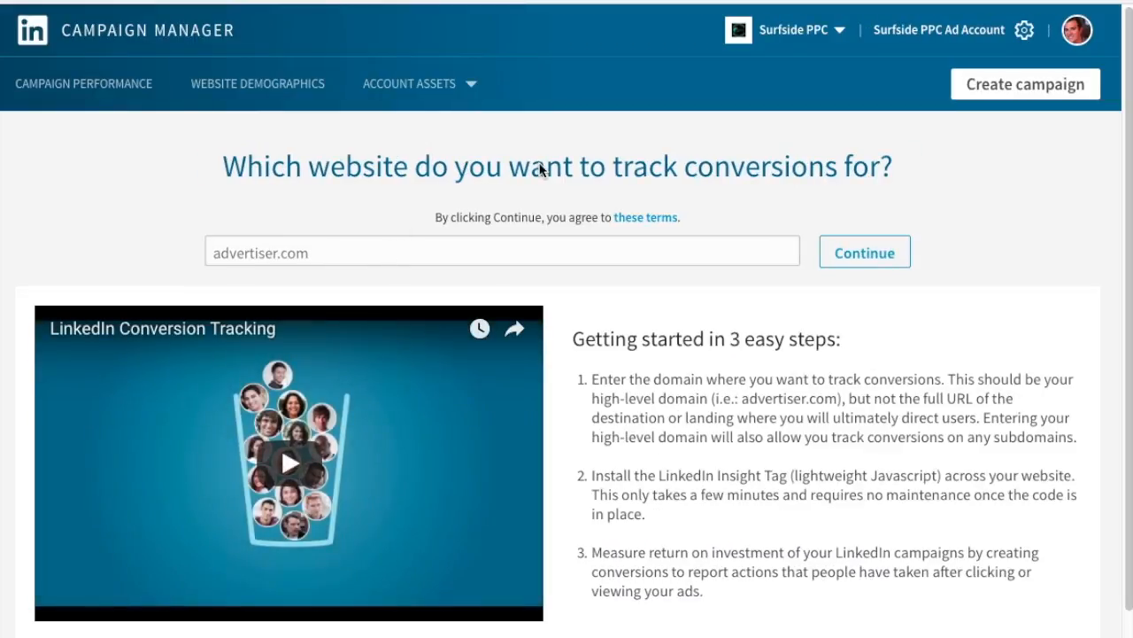
{"action": "left_click", "coordinate": [489, 247]}
{"action": "type", "text": "surfsideppc.com"}
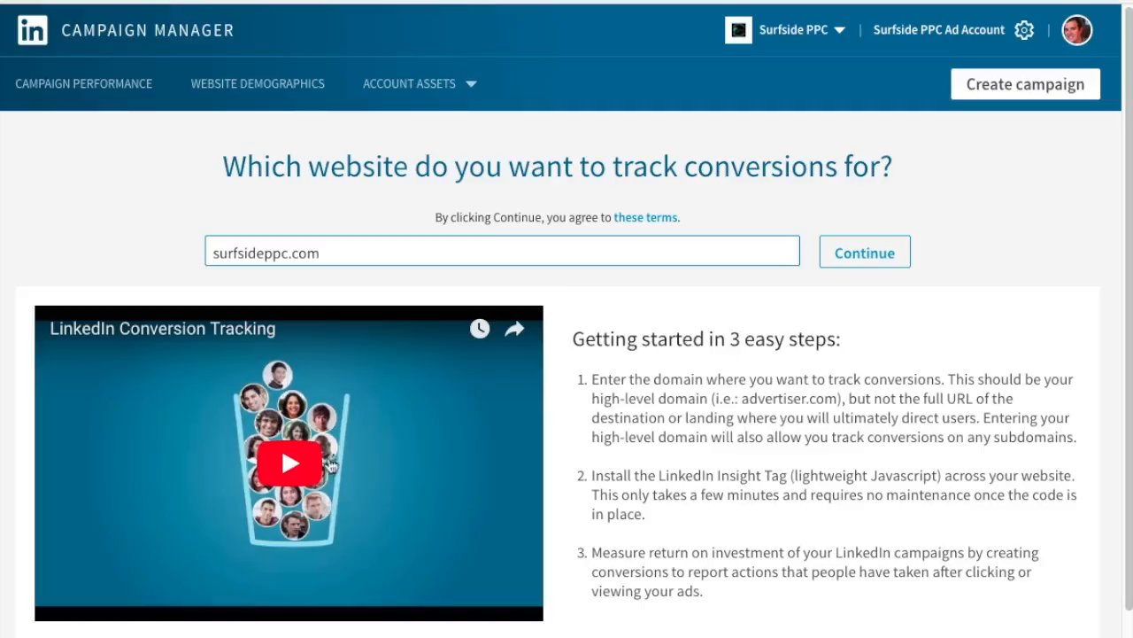
{"action": "key", "text": "Return"}
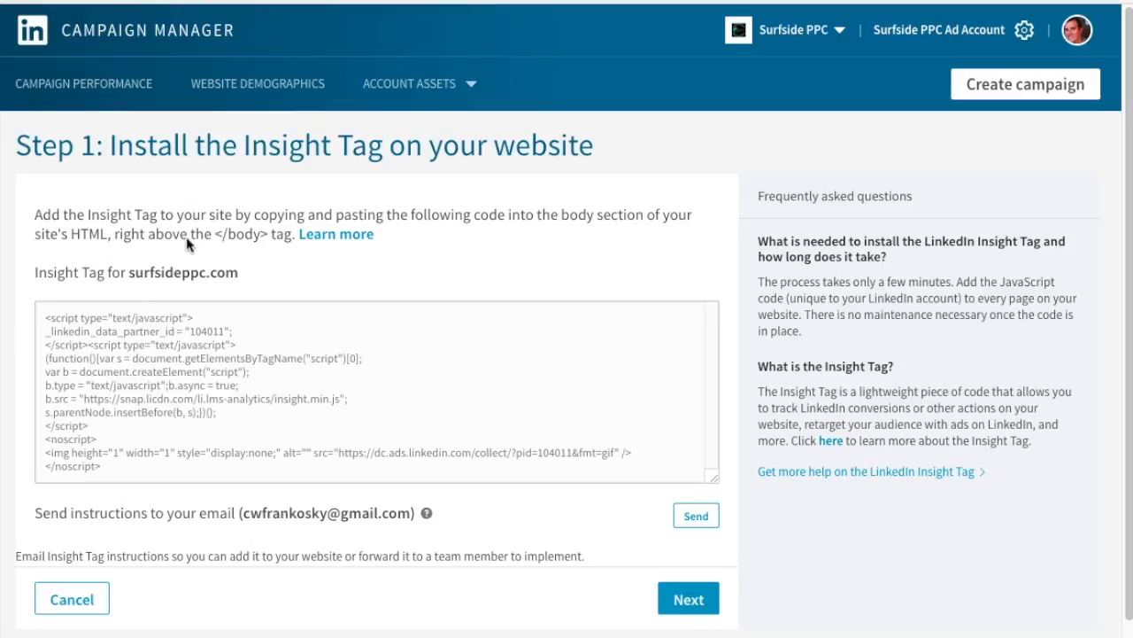
Copy the Insight Tag code, continue to the conversion setup, and open the Astrid theme's footer.php in the WordPress theme editor
{"action": "left_click", "coordinate": [183, 363]}
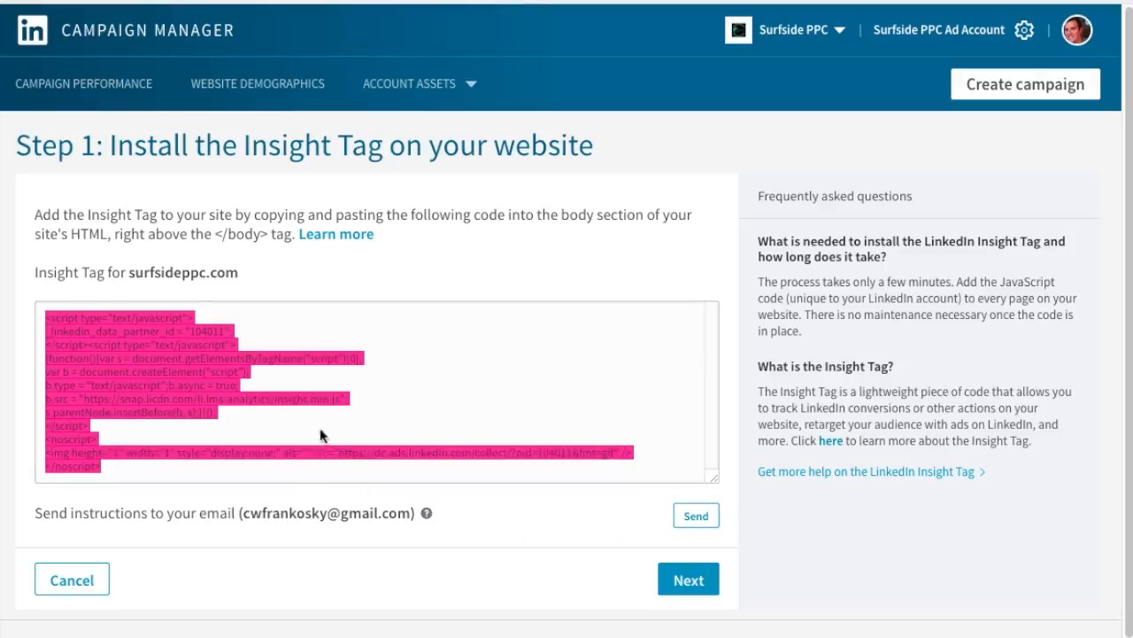
{"action": "left_click", "coordinate": [688, 578]}
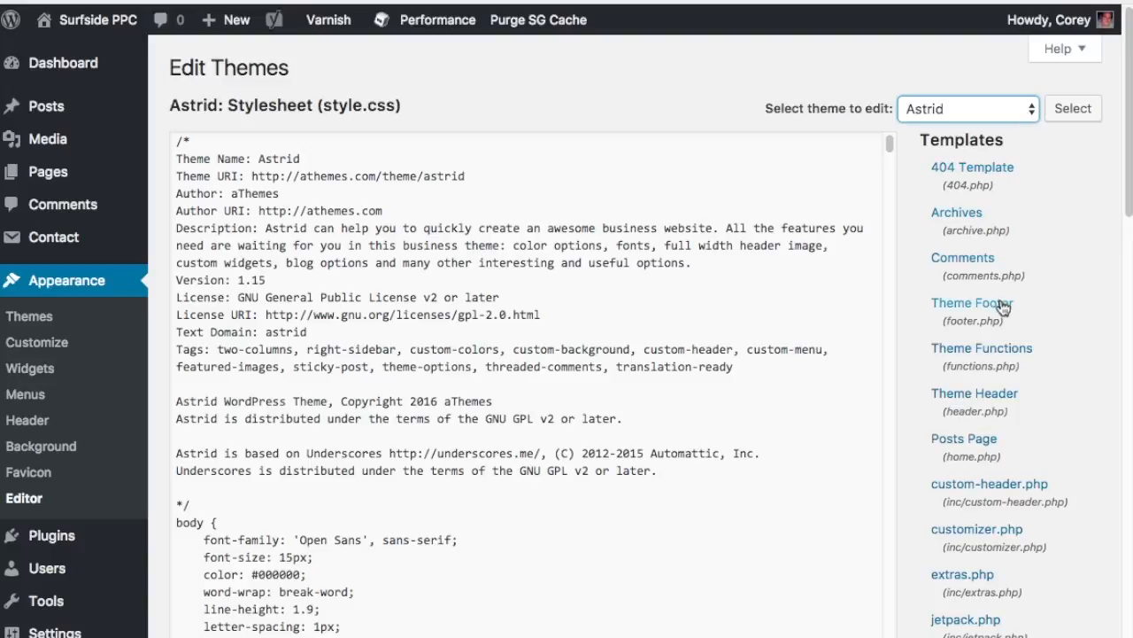
{"action": "left_click", "coordinate": [970, 306]}
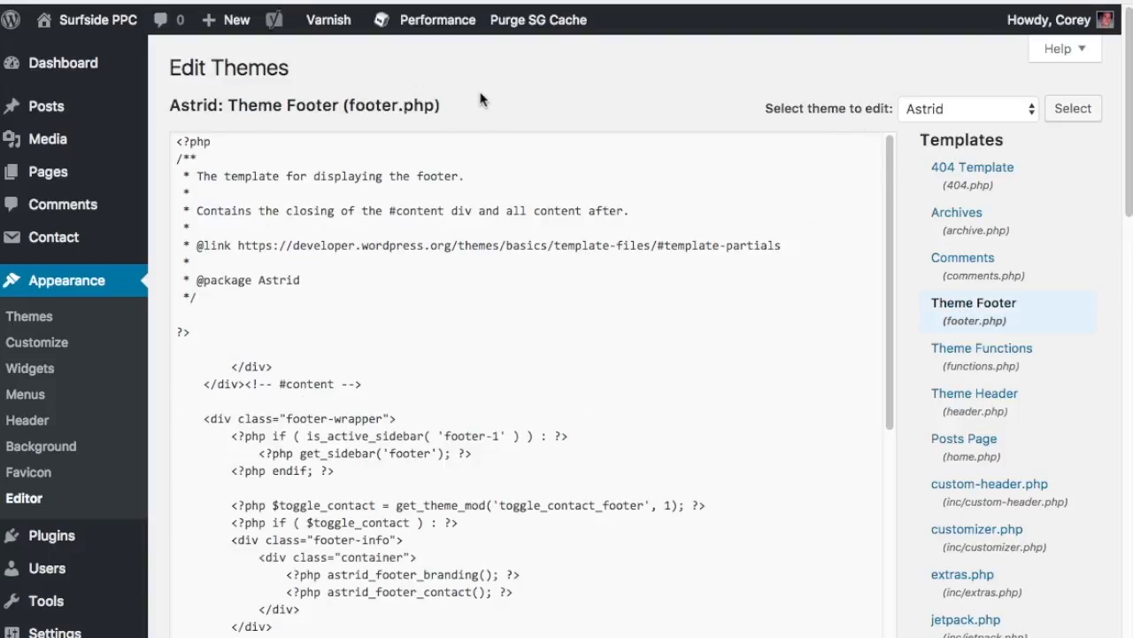
{"action": "scroll", "coordinate": [510, 291], "scroll_direction": "down", "scroll_amount": 10}
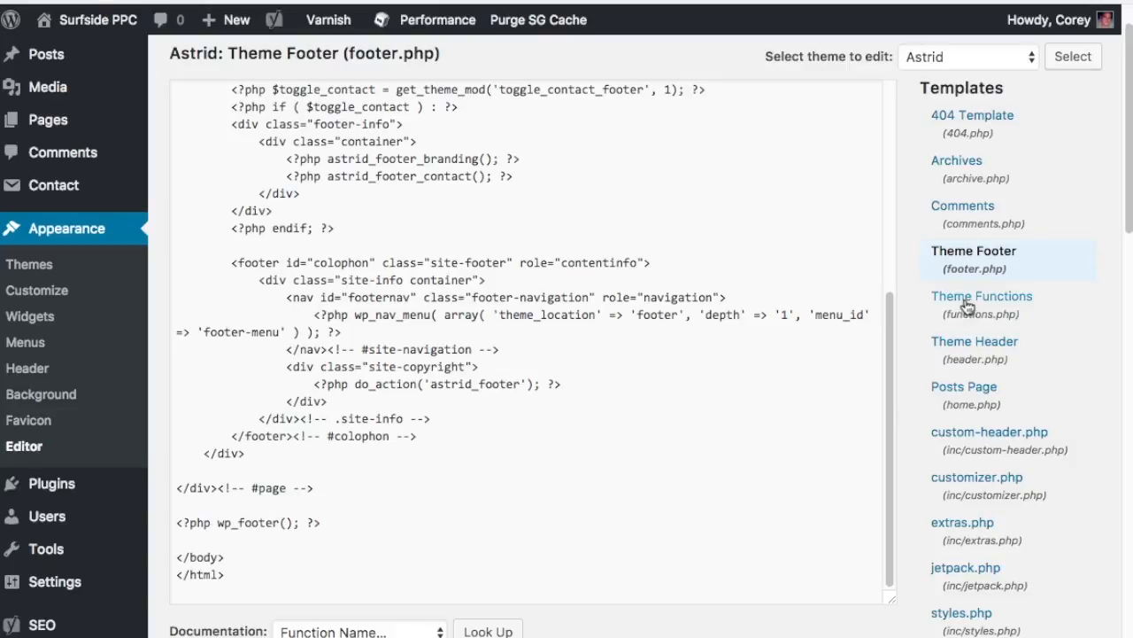
Paste the Insight Tag code between the wp_footer call and the closing body tag of footer.php and save the file
{"action": "left_click", "coordinate": [364, 521]}
{"action": "key", "text": "Return"}
{"action": "key", "text": "Return"}
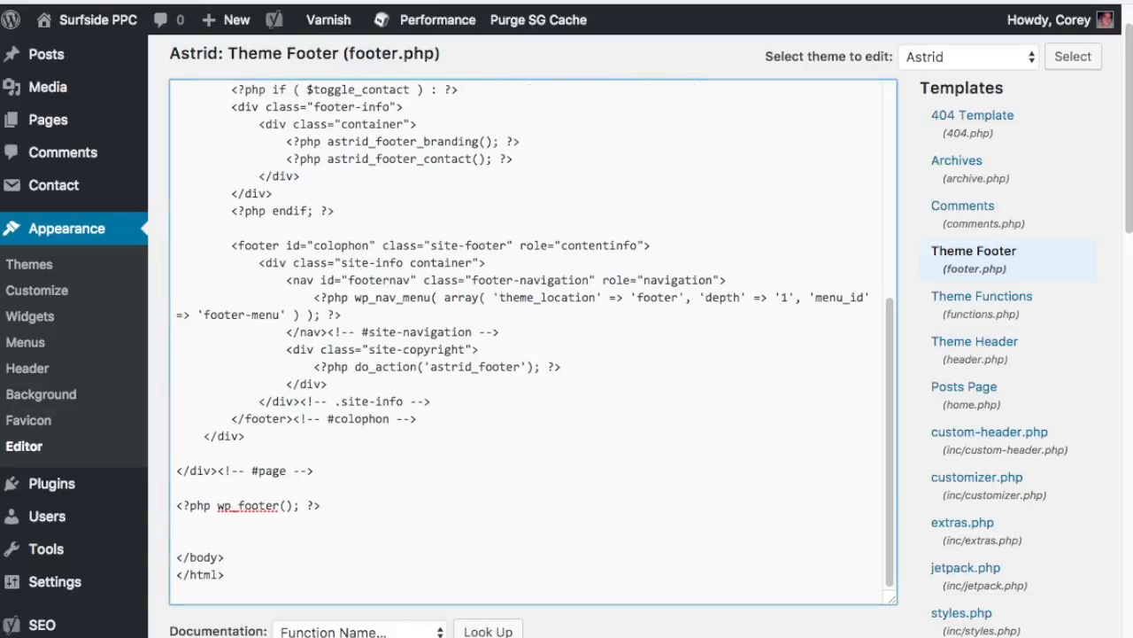
{"action": "key", "text": "super+v"}
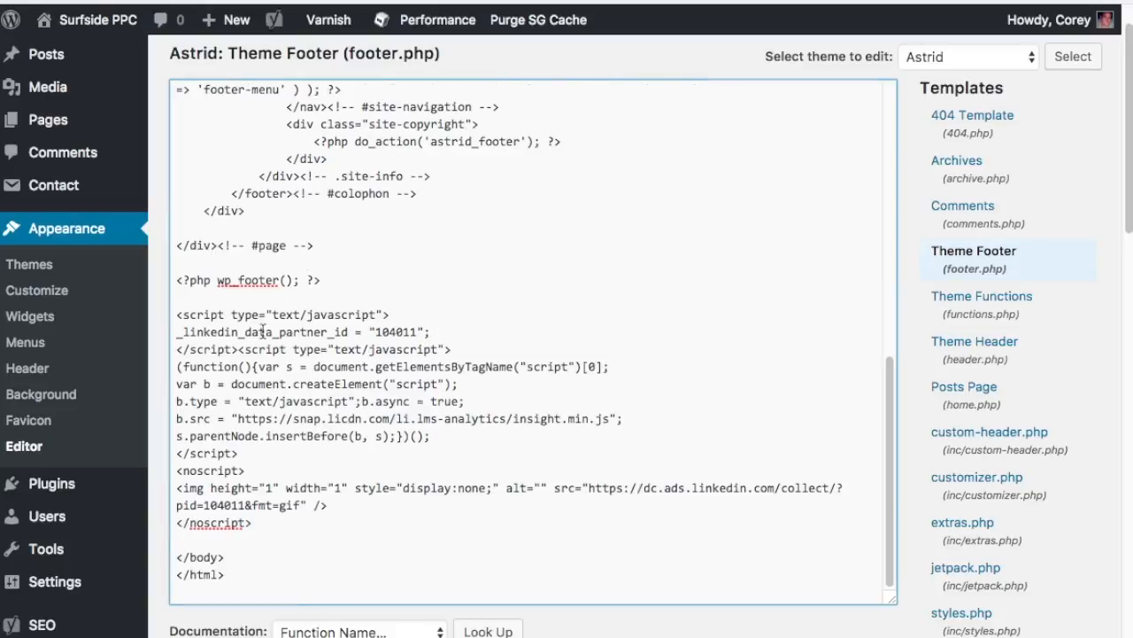
{"action": "scroll", "coordinate": [227, 418], "scroll_direction": "down", "scroll_amount": 5}
{"action": "left_click", "coordinate": [223, 402]}
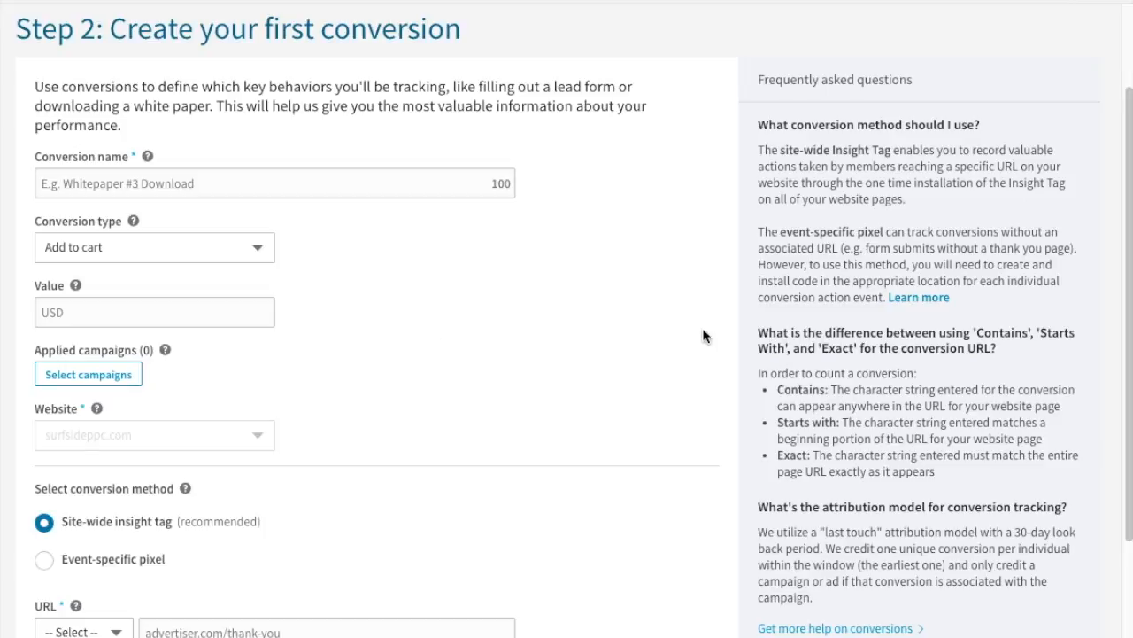
Back in Campaign Manager, name the conversion "Contact Form Fills" and set its type to Lead
{"action": "left_click", "coordinate": [223, 187]}
{"action": "type", "text": "Contact Form Fills"}
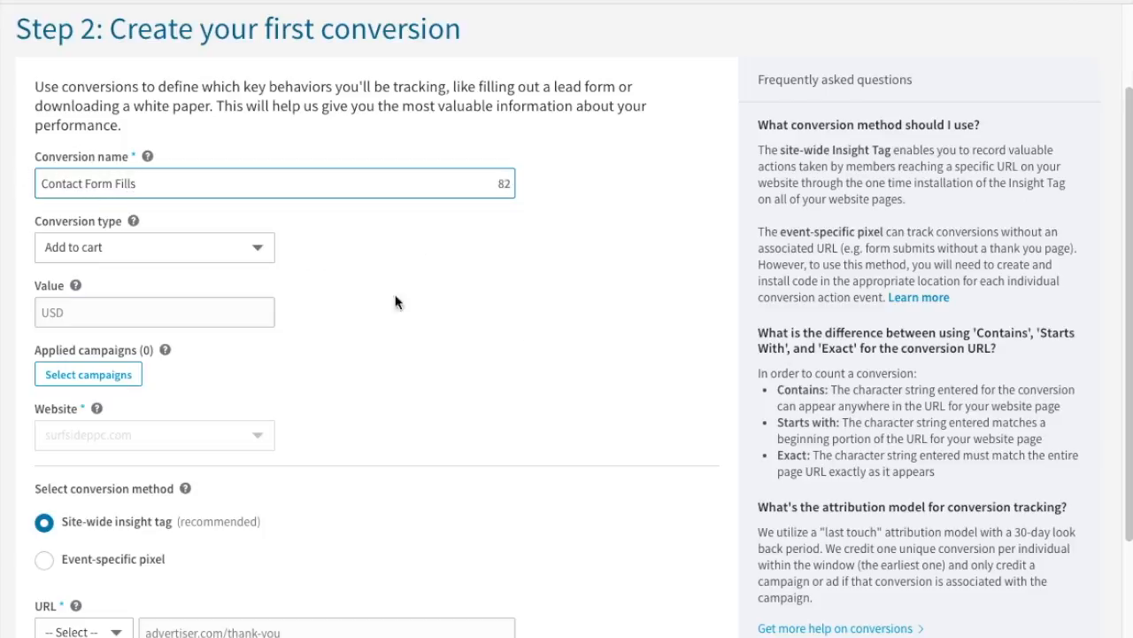
{"action": "left_click", "coordinate": [259, 249]}
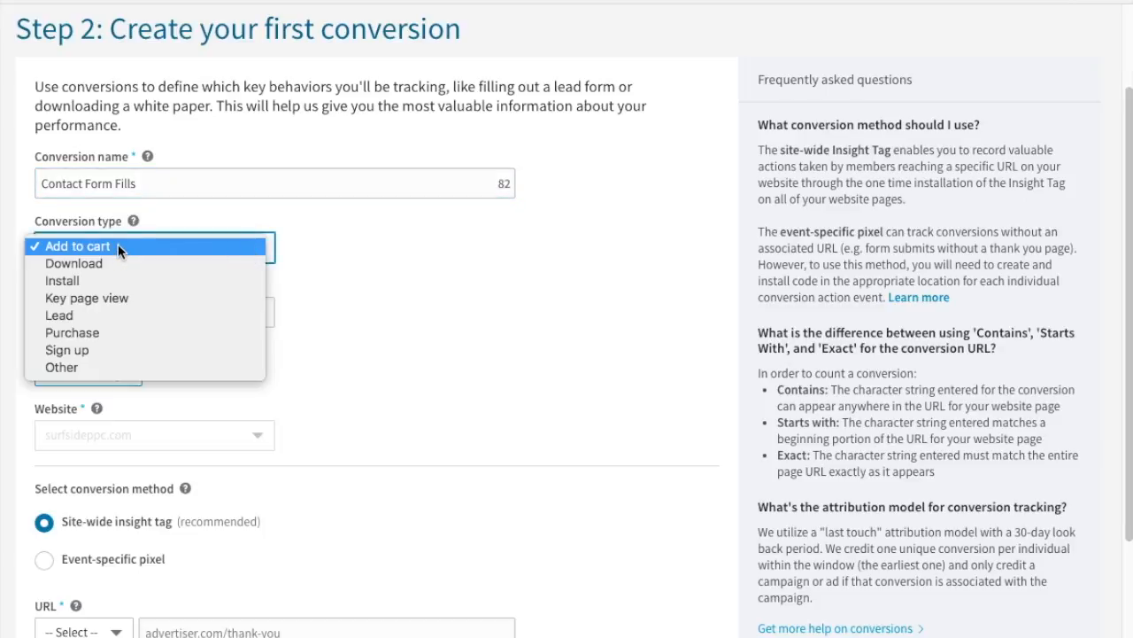
{"action": "left_click", "coordinate": [166, 315]}
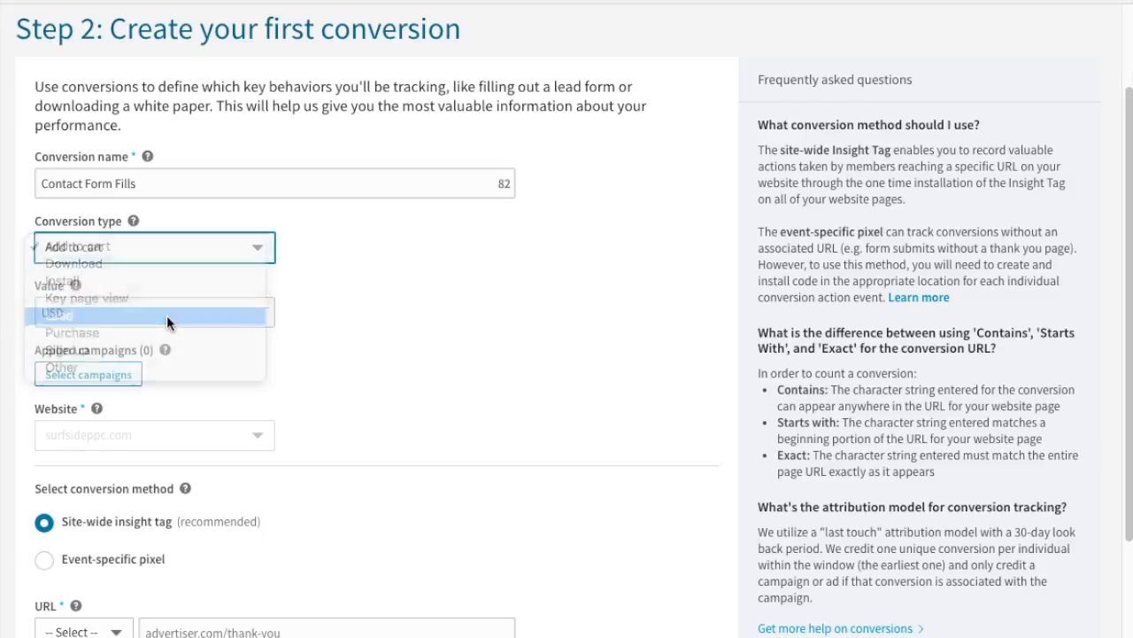
{"action": "left_click", "coordinate": [156, 315]}
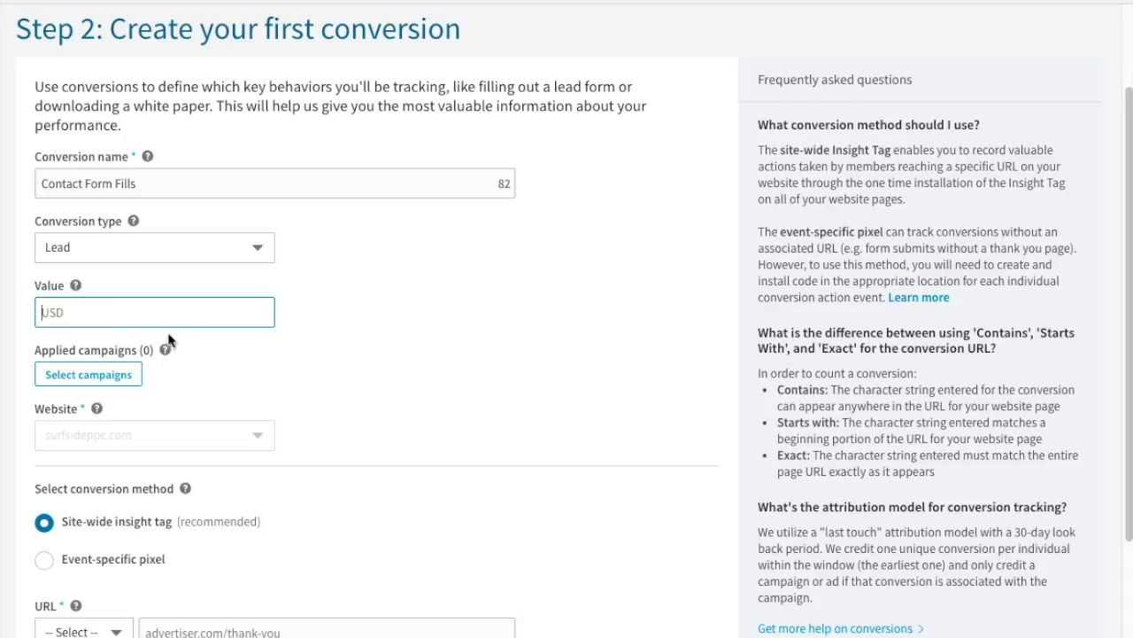
{"action": "scroll", "coordinate": [312, 317], "scroll_direction": "down", "scroll_amount": 1}
{"action": "left_click", "coordinate": [124, 371]}
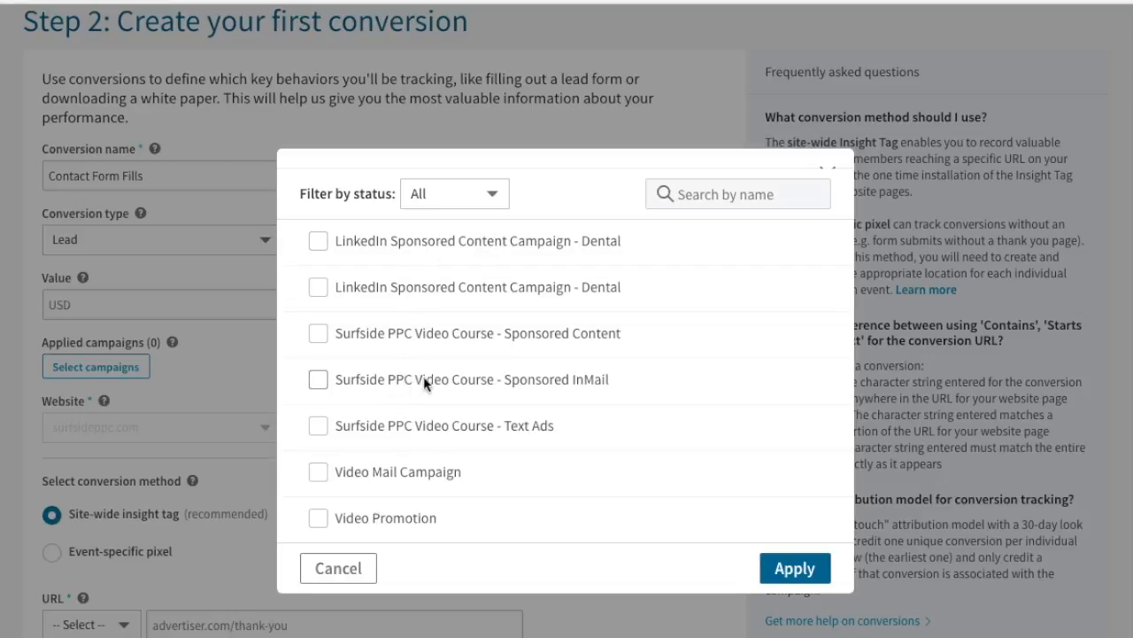
{"action": "left_click", "coordinate": [317, 334]}
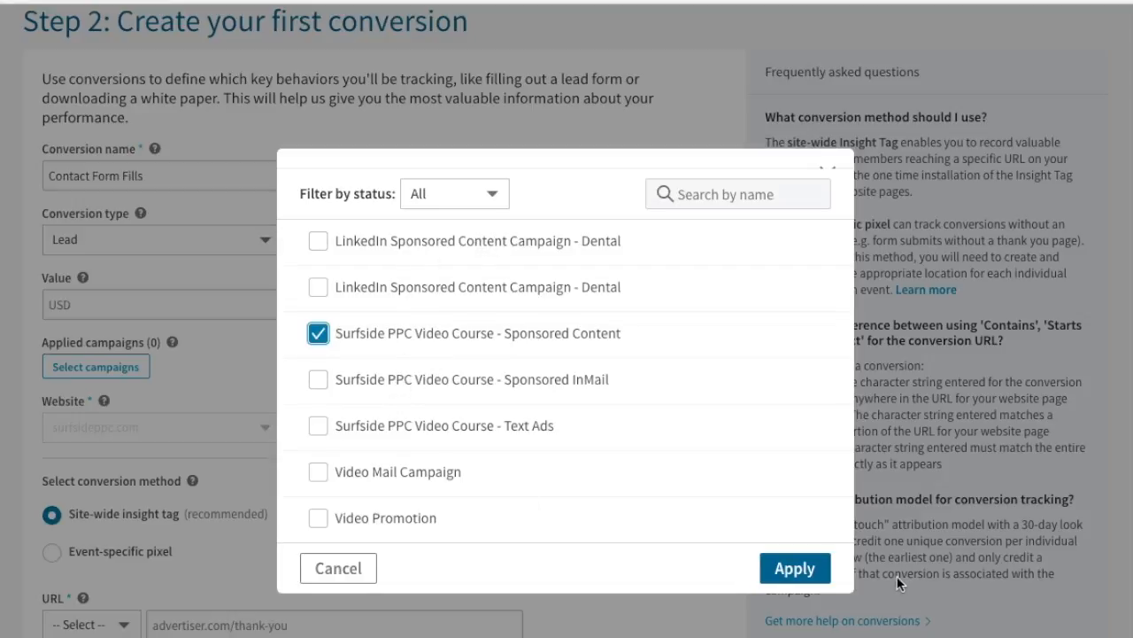
{"action": "left_click", "coordinate": [315, 336]}
{"action": "left_click", "coordinate": [337, 568]}
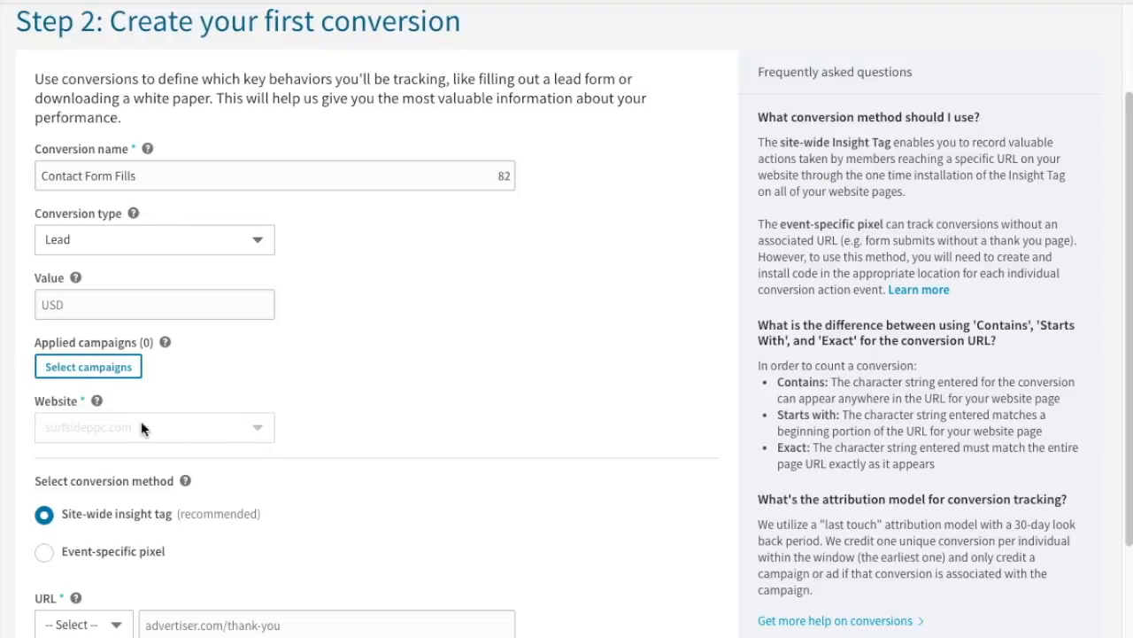
{"action": "left_click", "coordinate": [404, 371]}
Set the conversion's URL match rule to Exact for the site-wide Insight Tag method
{"action": "scroll", "coordinate": [561, 283], "scroll_direction": "down", "scroll_amount": 2}
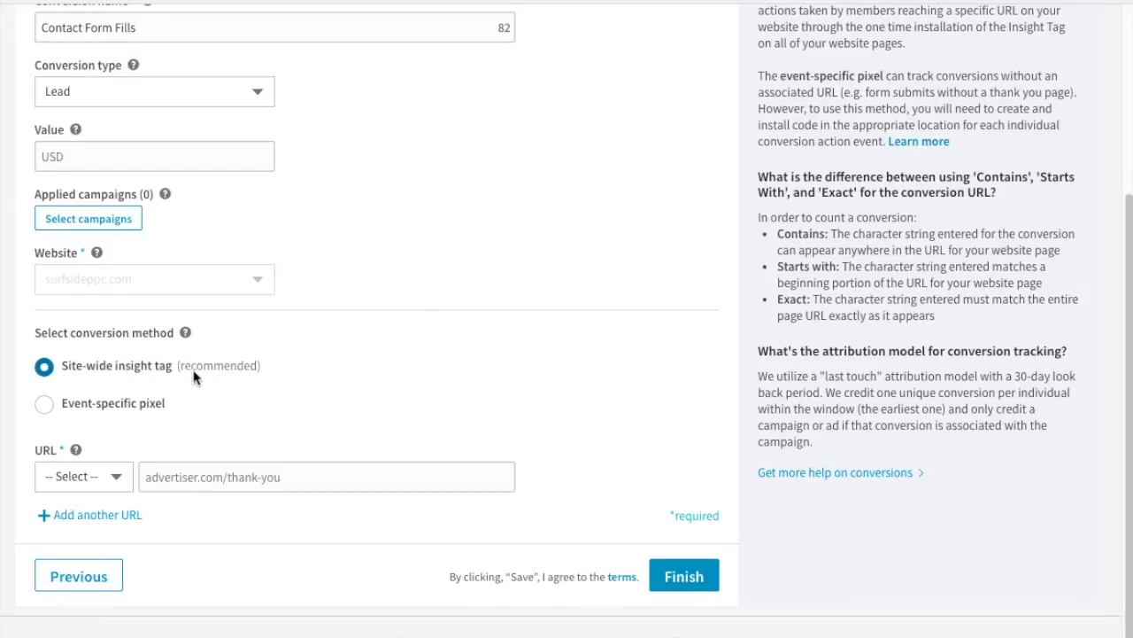
{"action": "left_click", "coordinate": [91, 481]}
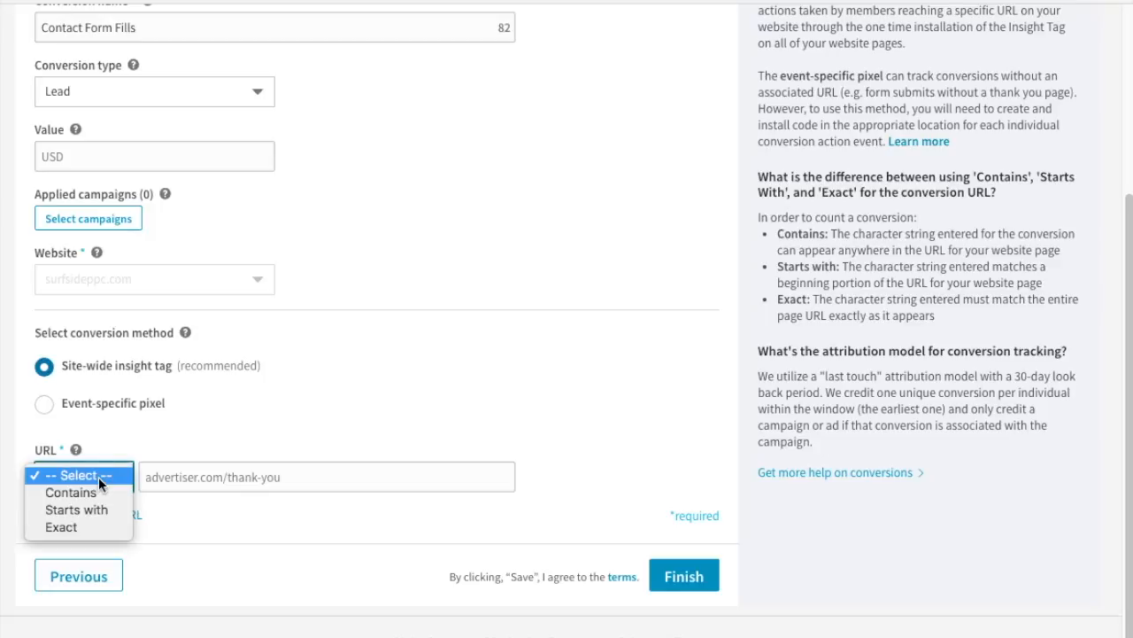
{"action": "left_click", "coordinate": [107, 533]}
{"action": "left_click", "coordinate": [204, 476]}
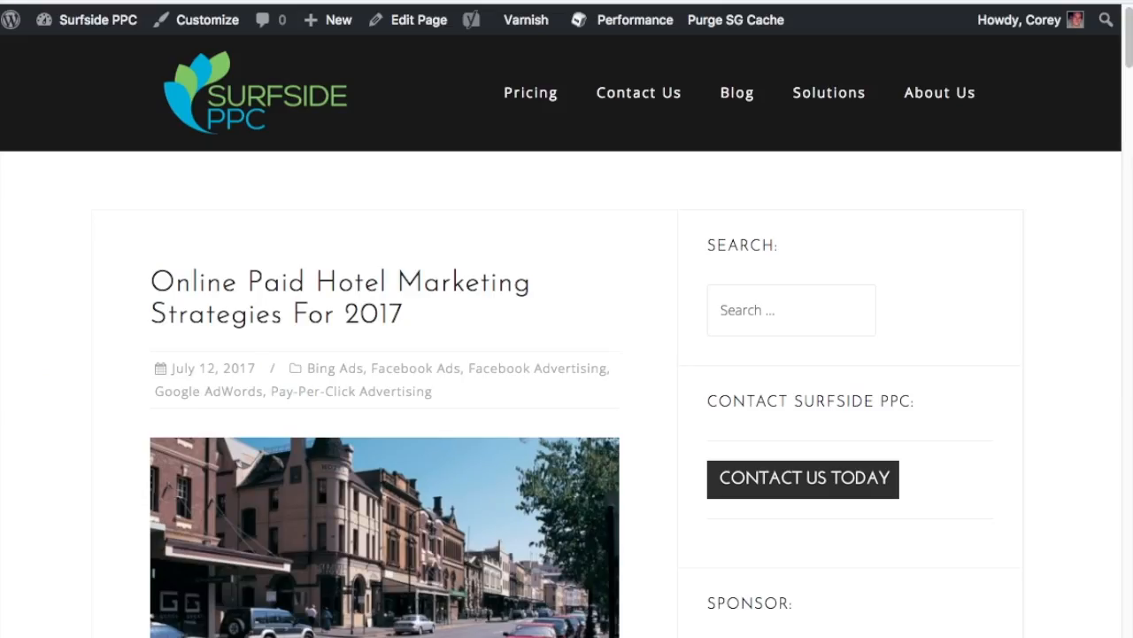
Switch to the Surfside PPC website and open its thank-you page at surfsideppc.com/thank-you/
{"action": "key", "text": "BackSpace"}
{"action": "key", "text": "BackSpace"}
{"action": "key", "text": "BackSpace"}
{"action": "key", "text": "BackSpace"}
{"action": "key", "text": "BackSpace"}
{"action": "type", "text": "thank"}
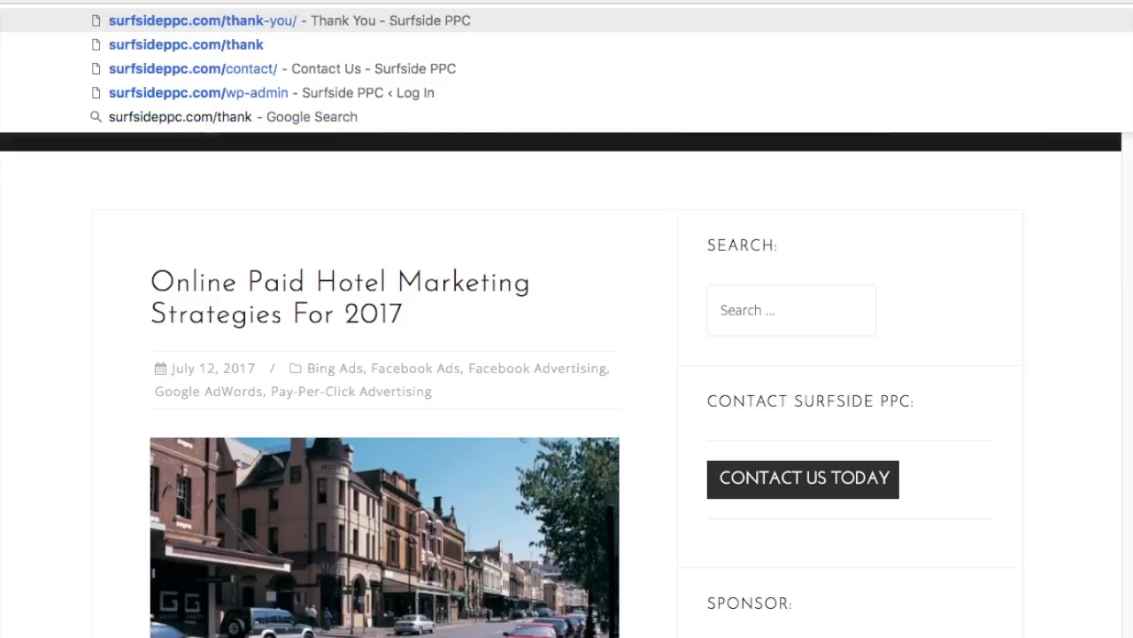
{"action": "type", "text": "-you/"}
{"action": "key", "text": "Return"}
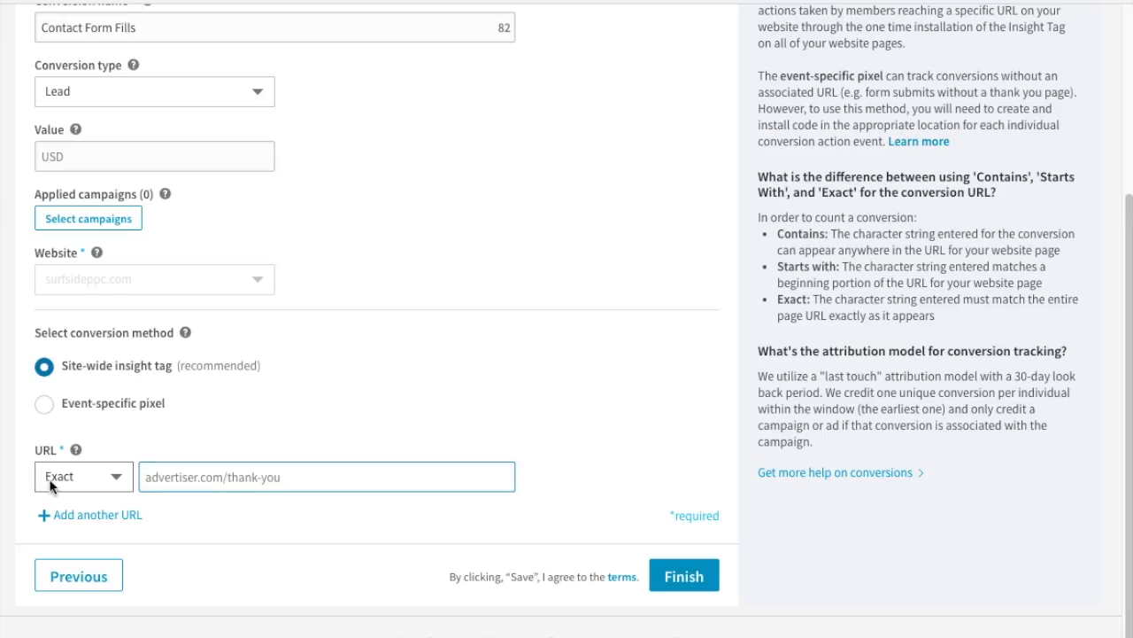
{"action": "type", "text": "http://surfsideppc.com/thank-you/"}
{"action": "left_click", "coordinate": [493, 384]}
{"action": "left_click_drag", "start_coordinate": [182, 478], "coordinate": [143, 478]}
{"action": "key", "text": "BackSpace"}
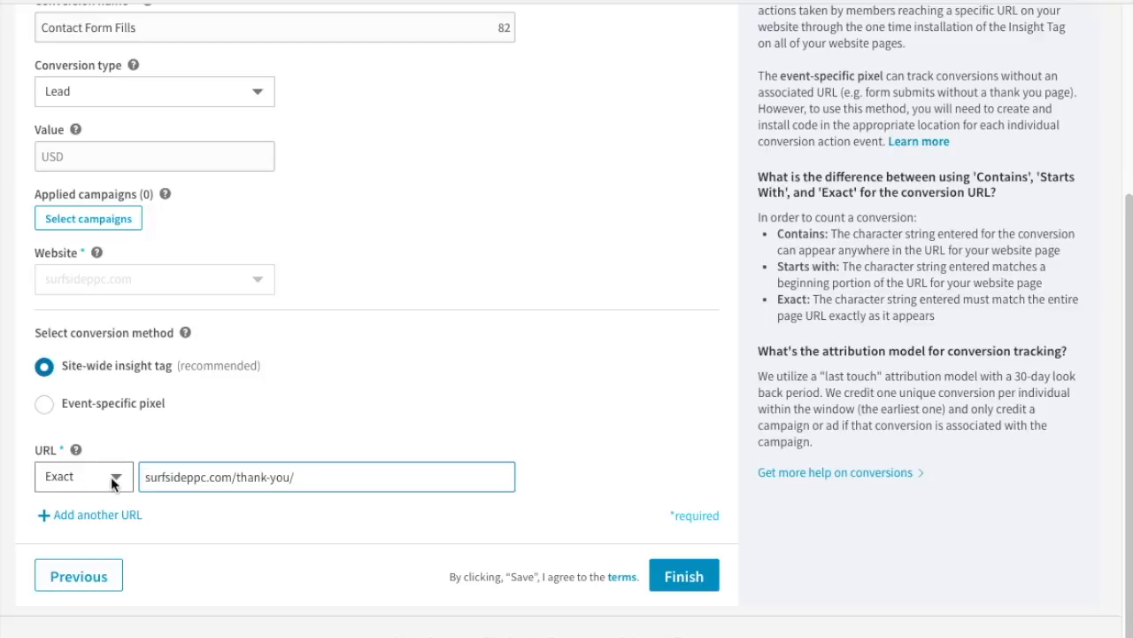
{"action": "left_click", "coordinate": [671, 580]}
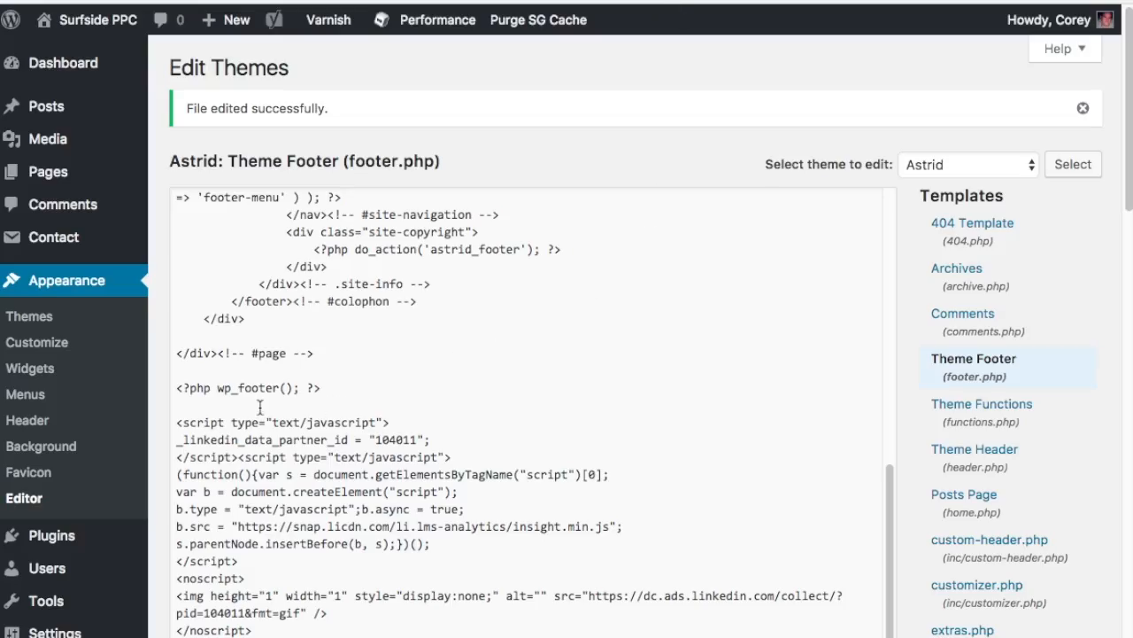
Start a new campaign from the campaign performance overview with Sponsored Content as the ad product
{"action": "scroll", "coordinate": [283, 420], "scroll_direction": "down", "scroll_amount": 1}
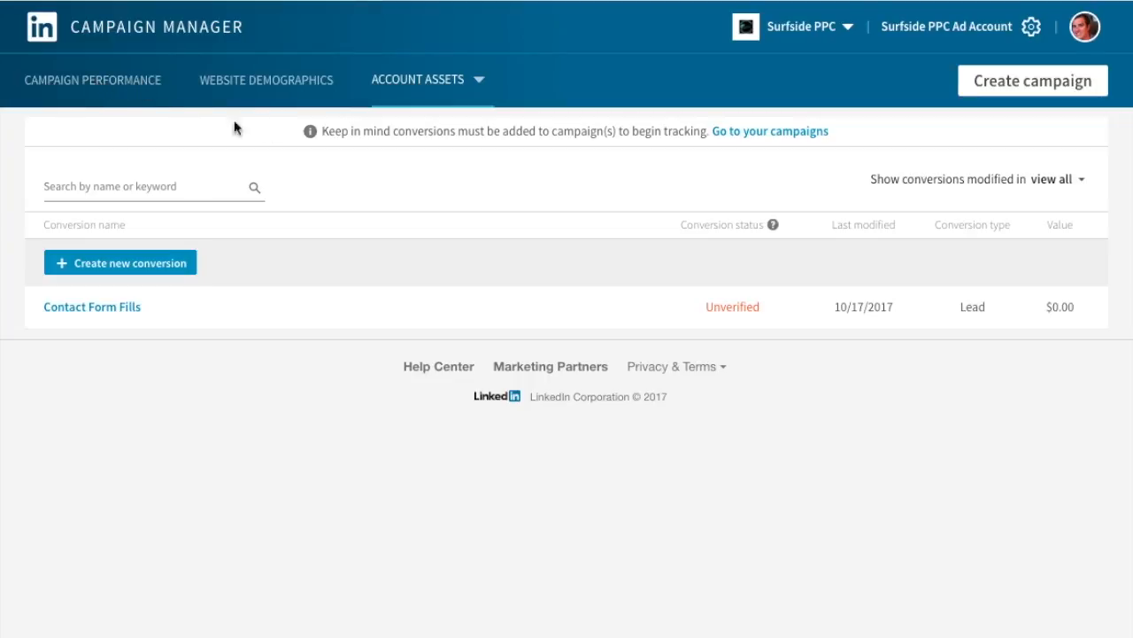
{"action": "left_click", "coordinate": [134, 88]}
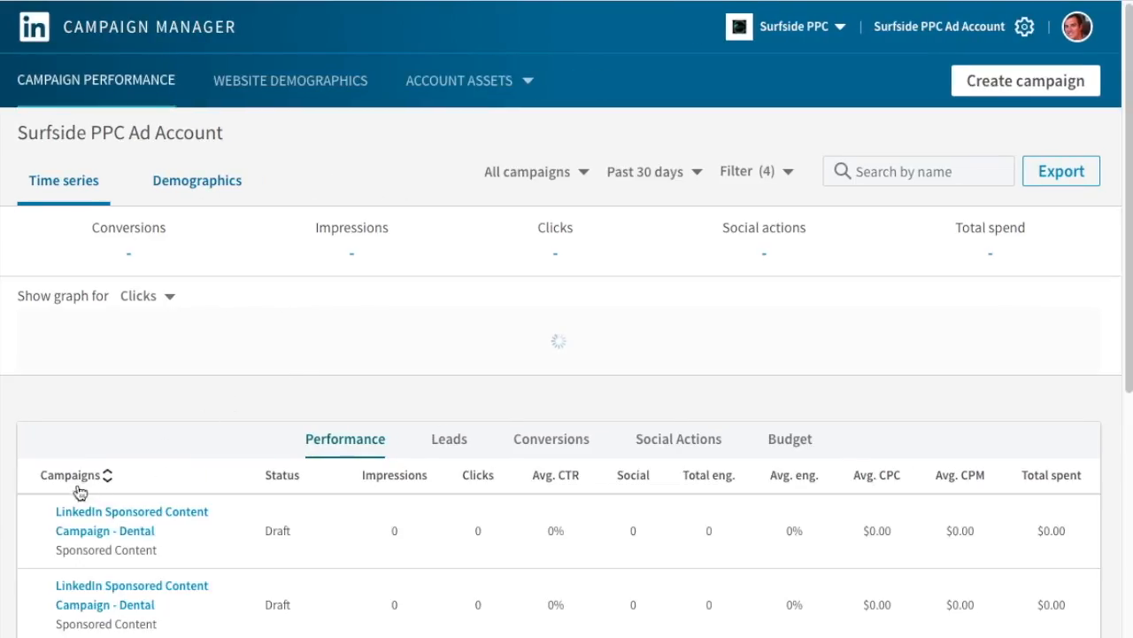
{"action": "scroll", "coordinate": [225, 504], "scroll_direction": "down", "scroll_amount": 4}
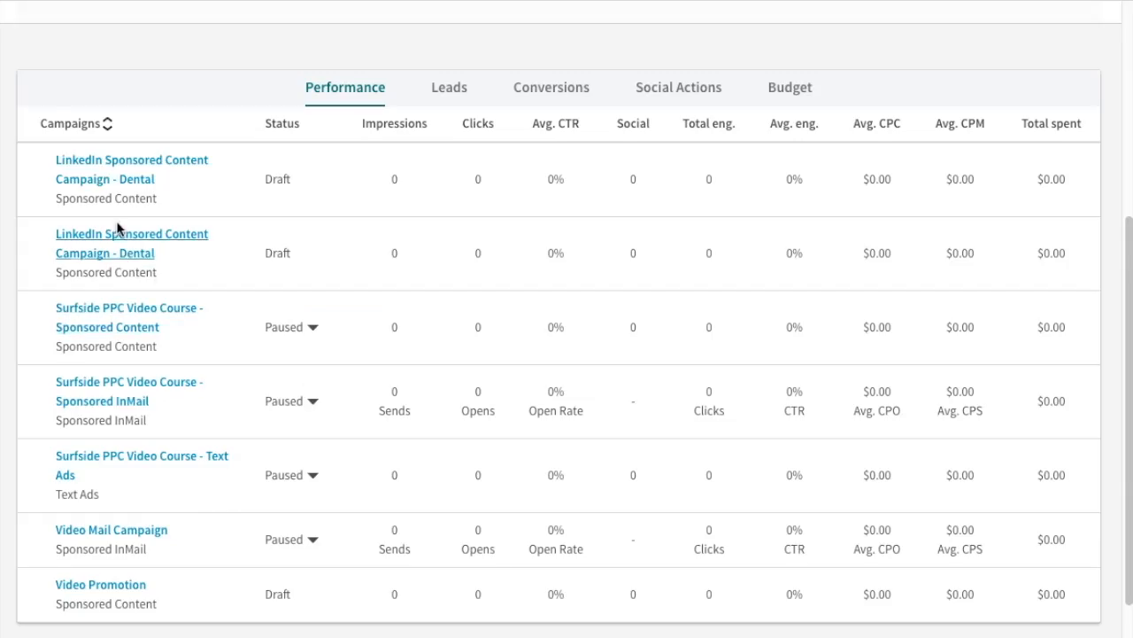
{"action": "scroll", "coordinate": [116, 228], "scroll_direction": "up", "scroll_amount": 3}
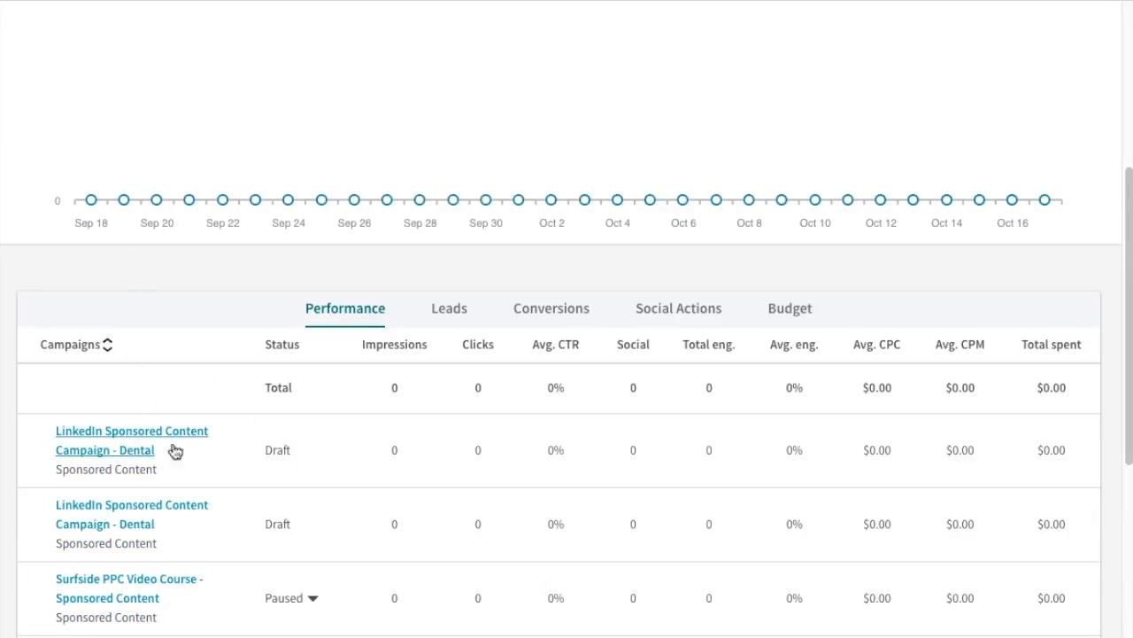
{"action": "scroll", "coordinate": [366, 437], "scroll_direction": "up", "scroll_amount": 4}
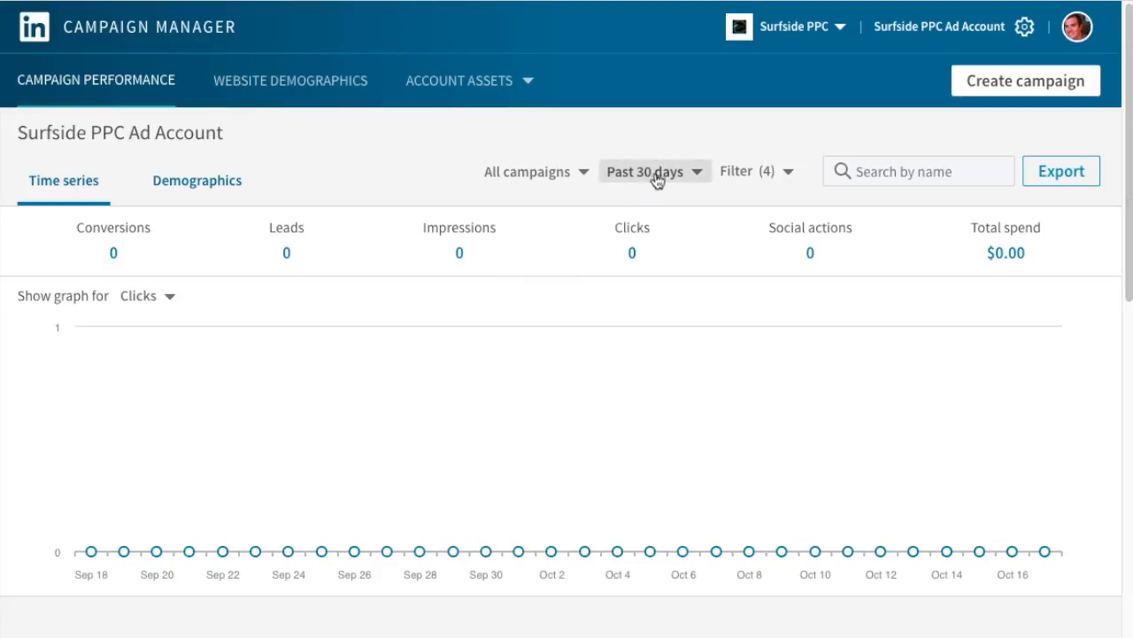
{"action": "left_click", "coordinate": [1014, 82]}
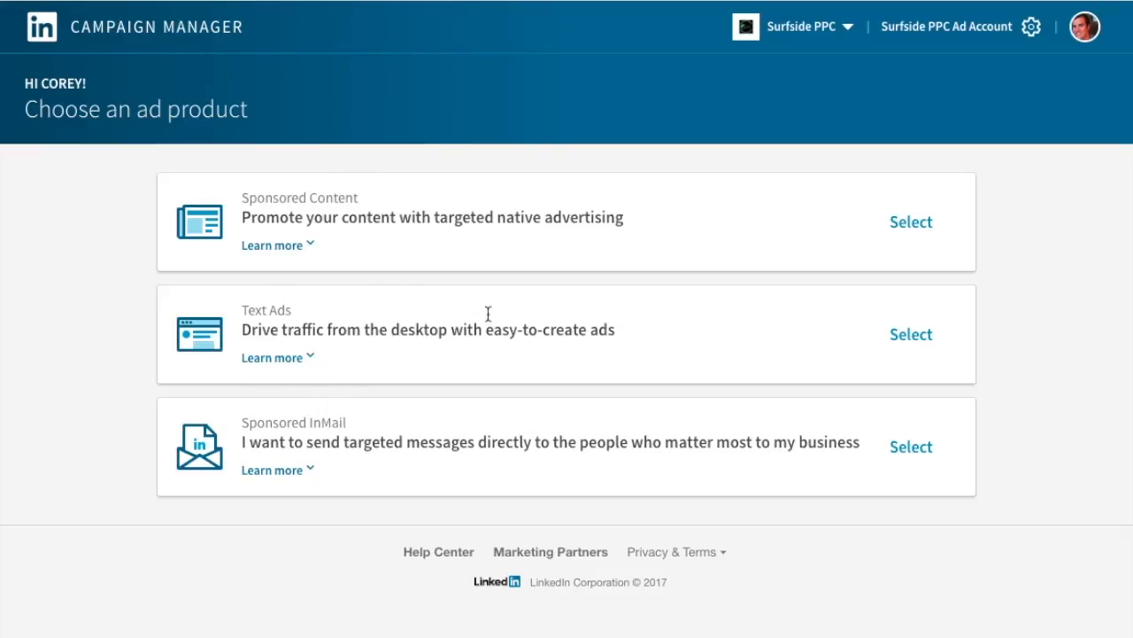
{"action": "left_click", "coordinate": [905, 224]}
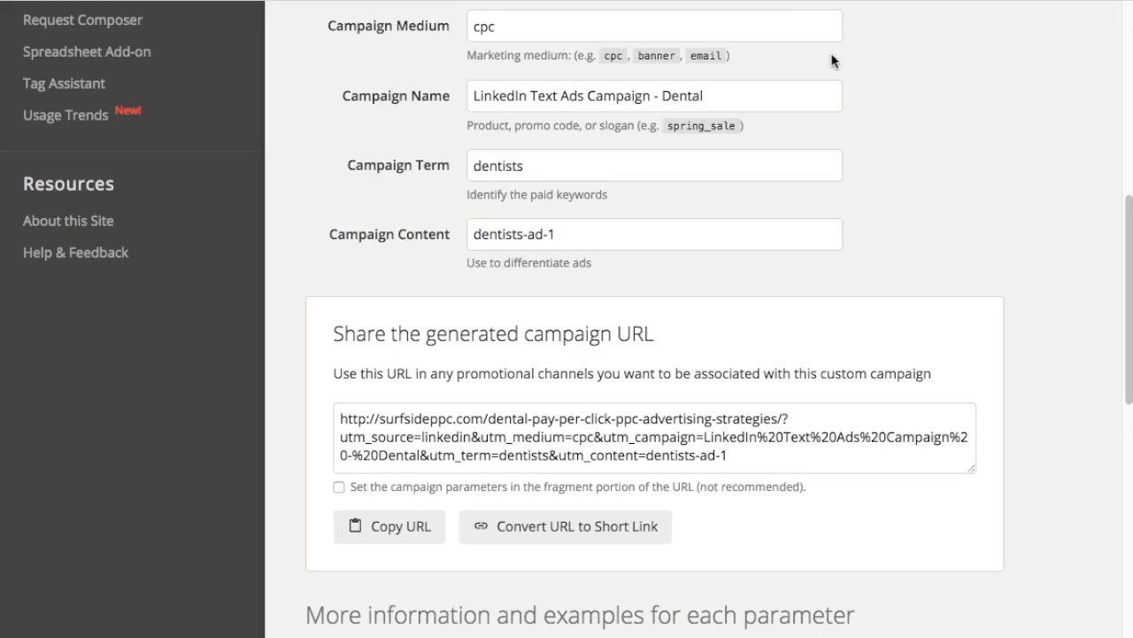
Copy the campaign name "LinkedIn Text Ads Campaign - Dental" from the campaign URL builder and paste it as the new campaign's name
{"action": "scroll", "coordinate": [873, 132], "scroll_direction": "up", "scroll_amount": 3}
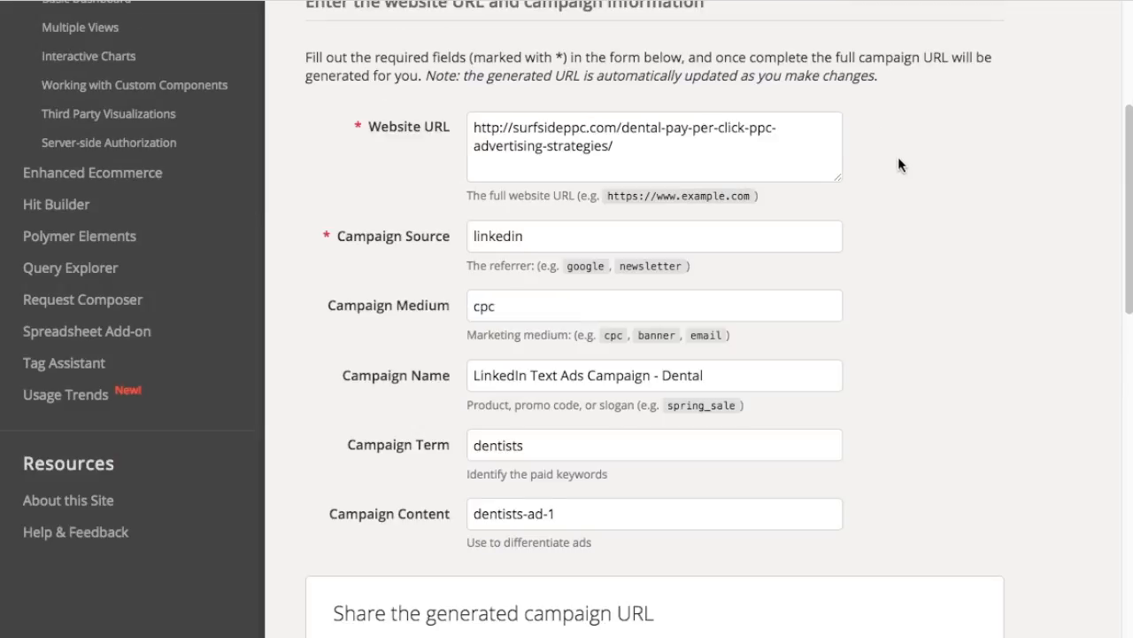
{"action": "triple_click", "coordinate": [639, 375]}
{"action": "key", "text": "ctrl+c"}
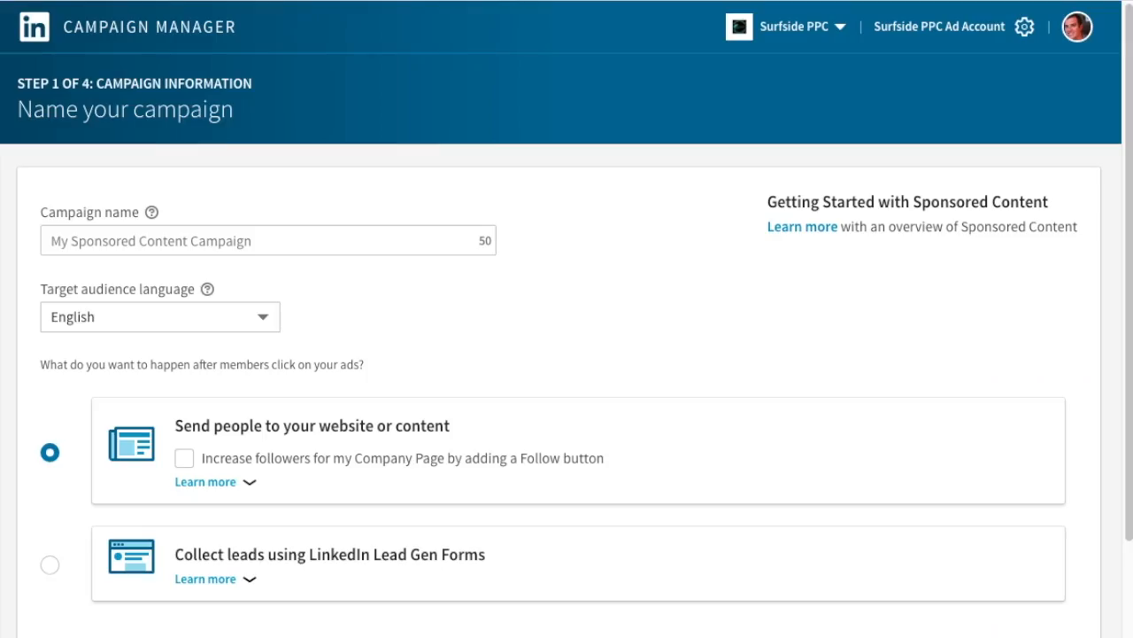
{"action": "left_click", "coordinate": [193, 241]}
{"action": "key", "text": "ctrl+v"}
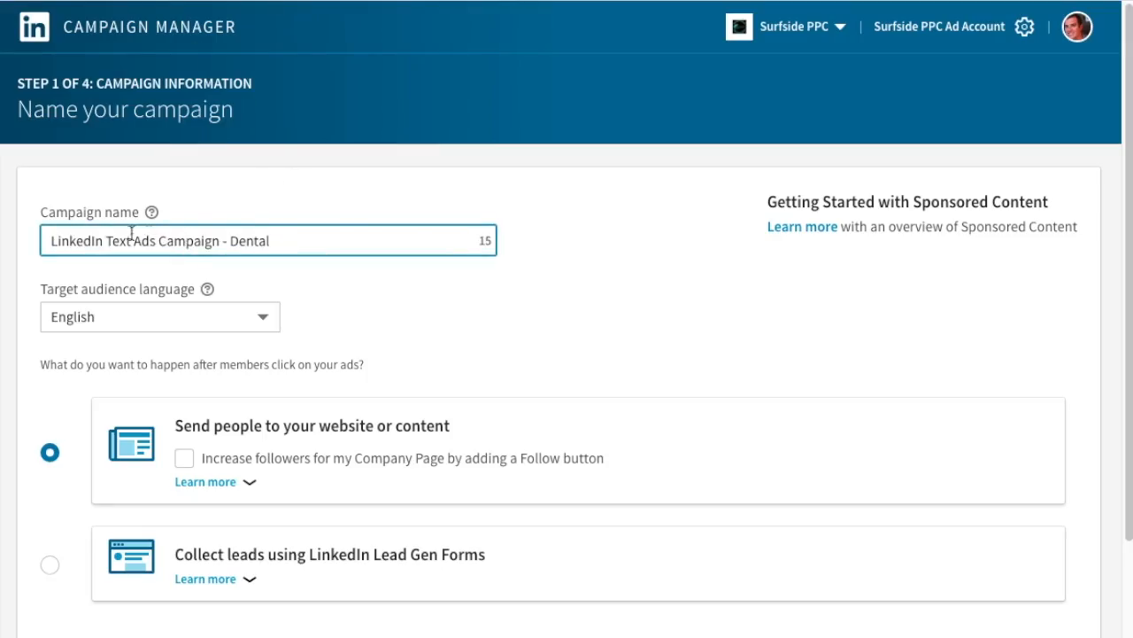
Rename the campaign to "LinkedIn Sponsored Content Campaign - Dentists"
{"action": "left_click_drag", "start_coordinate": [156, 241], "coordinate": [105, 241]}
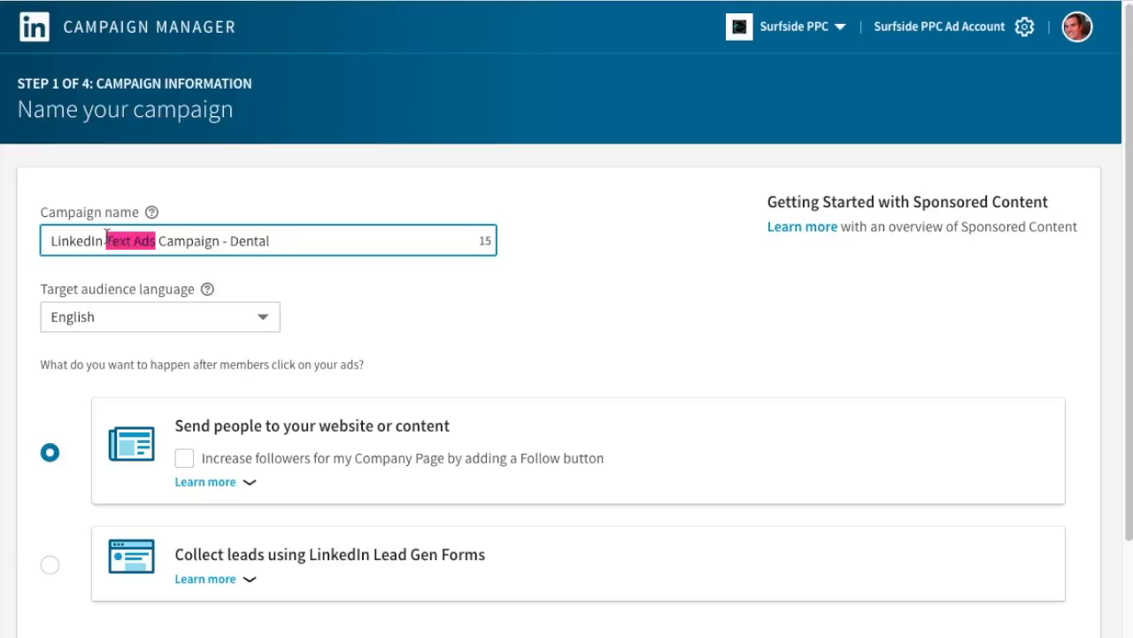
{"action": "mouse_move", "coordinate": [152, 213]}
{"action": "type", "text": "Sponsored "}
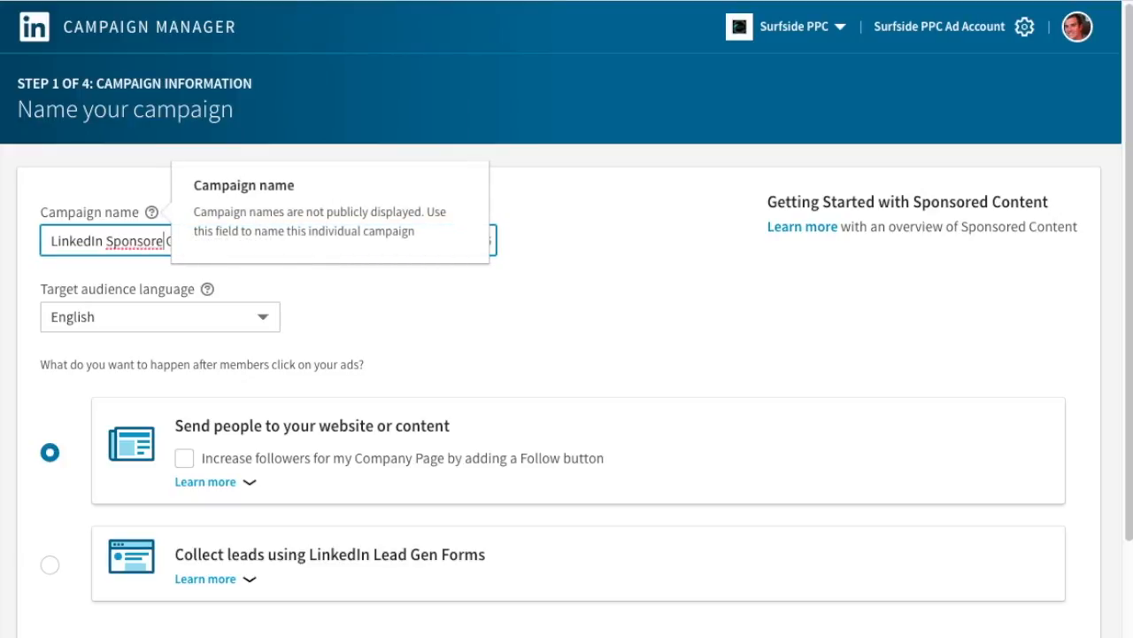
{"action": "type", "text": "Content Campaign - Dental"}
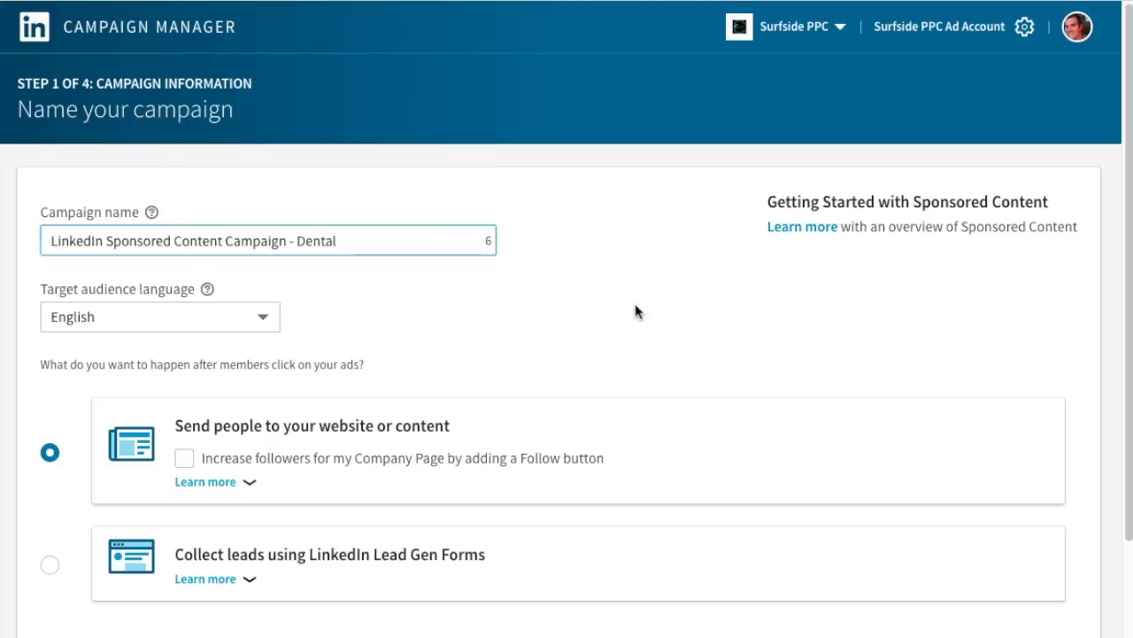
{"action": "left_click", "coordinate": [350, 243]}
{"action": "key", "text": "BackSpace"}
{"action": "key", "text": "BackSpace"}
{"action": "type", "text": "ists"}
{"action": "left_click", "coordinate": [677, 255]}
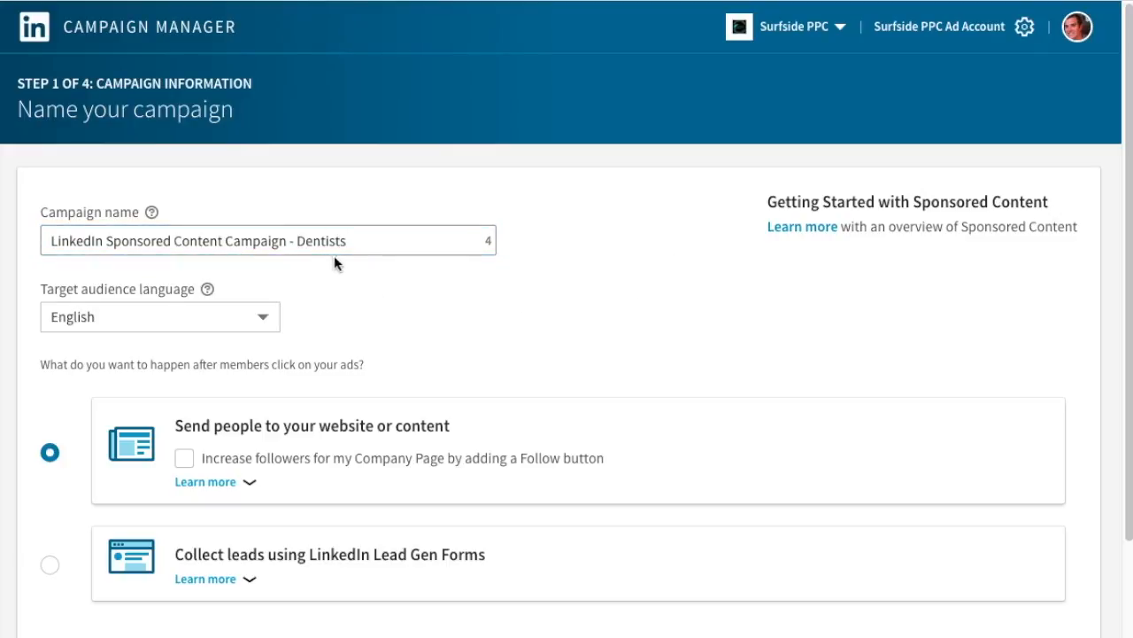
{"action": "left_click", "coordinate": [383, 242]}
{"action": "left_click", "coordinate": [598, 319]}
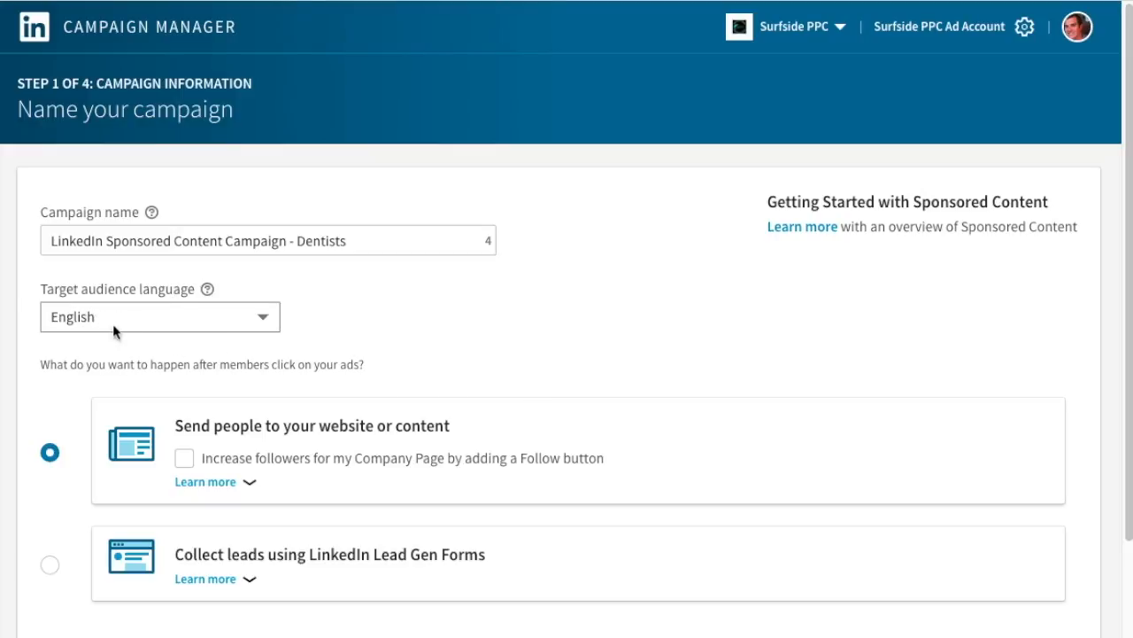
Add a Follow button to the website-traffic option to increase Company Page followers, and continue to the ad content step
{"action": "scroll", "coordinate": [537, 304], "scroll_direction": "down", "scroll_amount": 1}
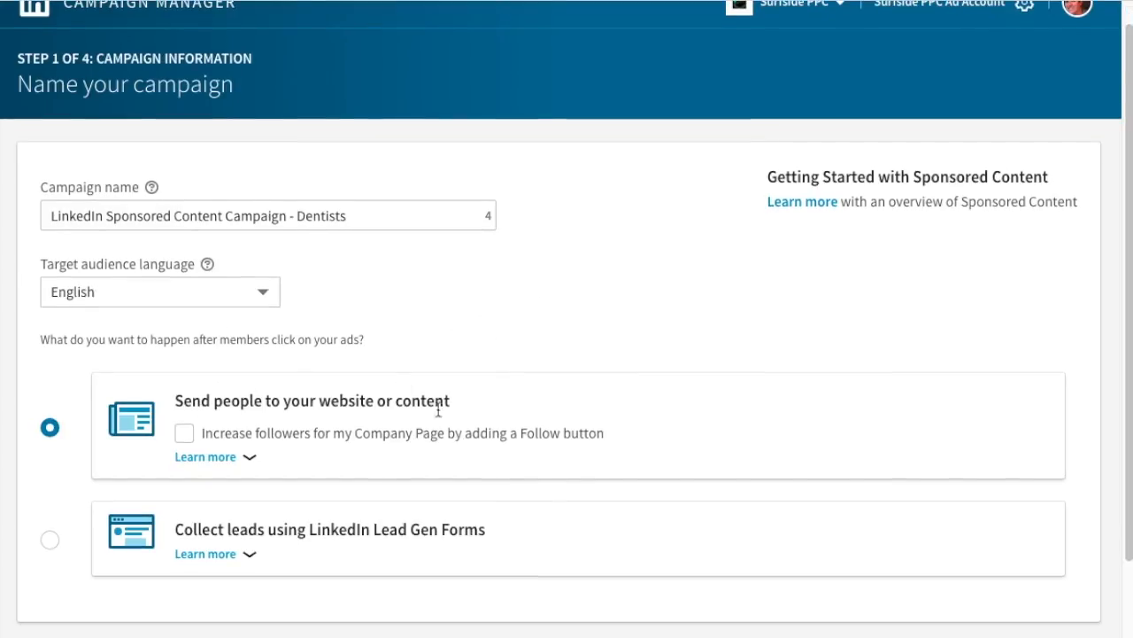
{"action": "left_click", "coordinate": [181, 434]}
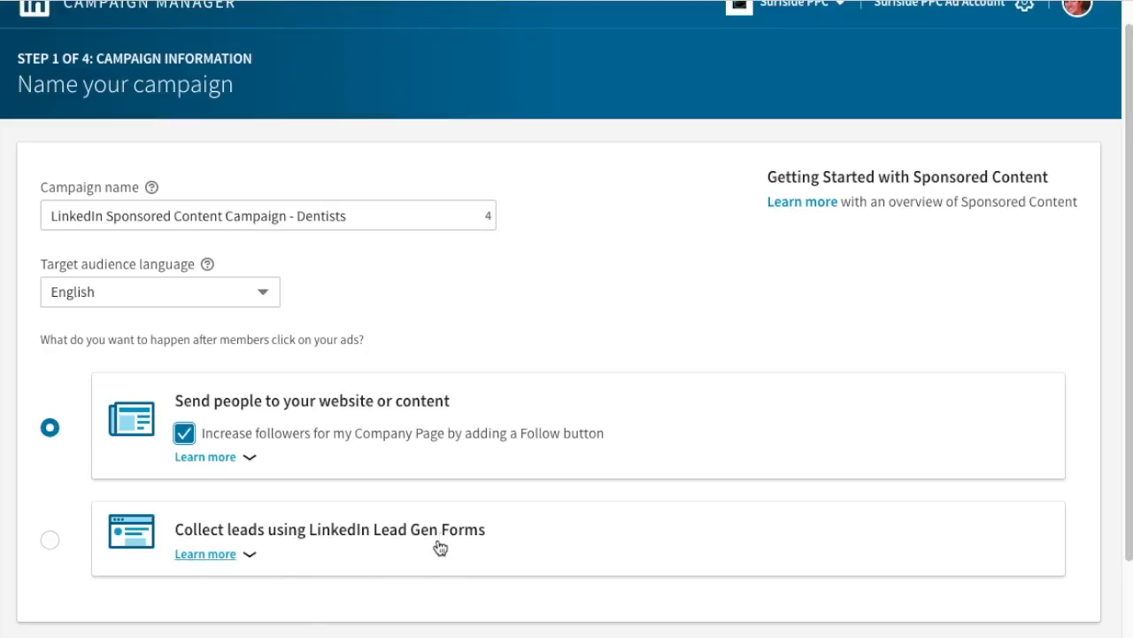
{"action": "scroll", "coordinate": [1039, 258], "scroll_direction": "down", "scroll_amount": 1}
{"action": "left_click", "coordinate": [1072, 618]}
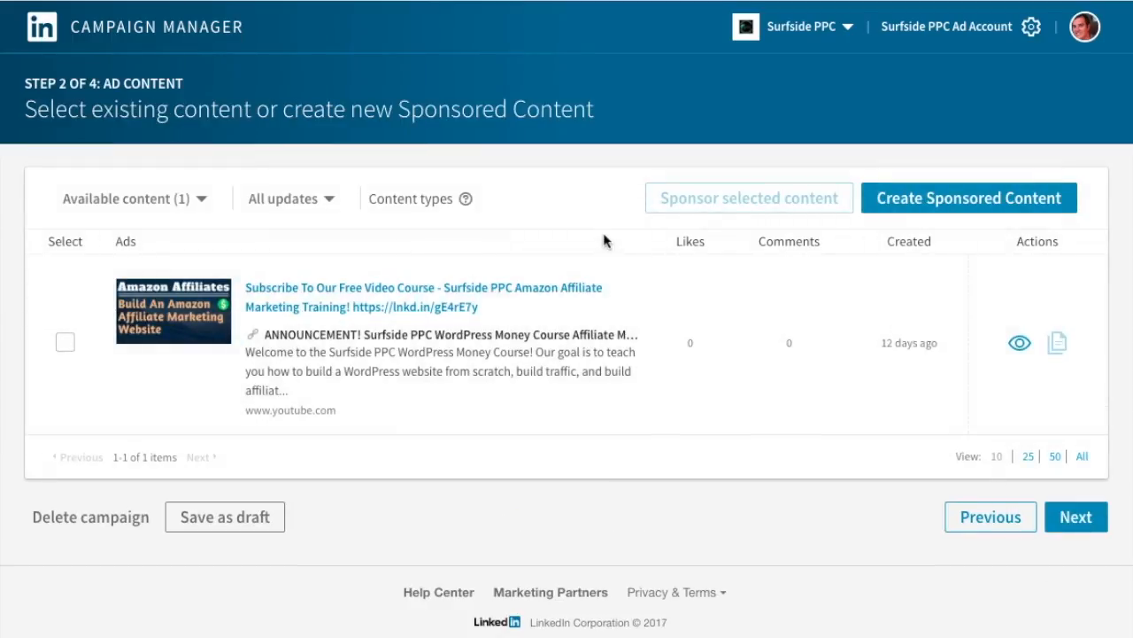
Switch to the Surfside PPC company page and review its drafted post and the published Dental PPC Advertising Strategies update
{"action": "left_click", "coordinate": [64, 341]}
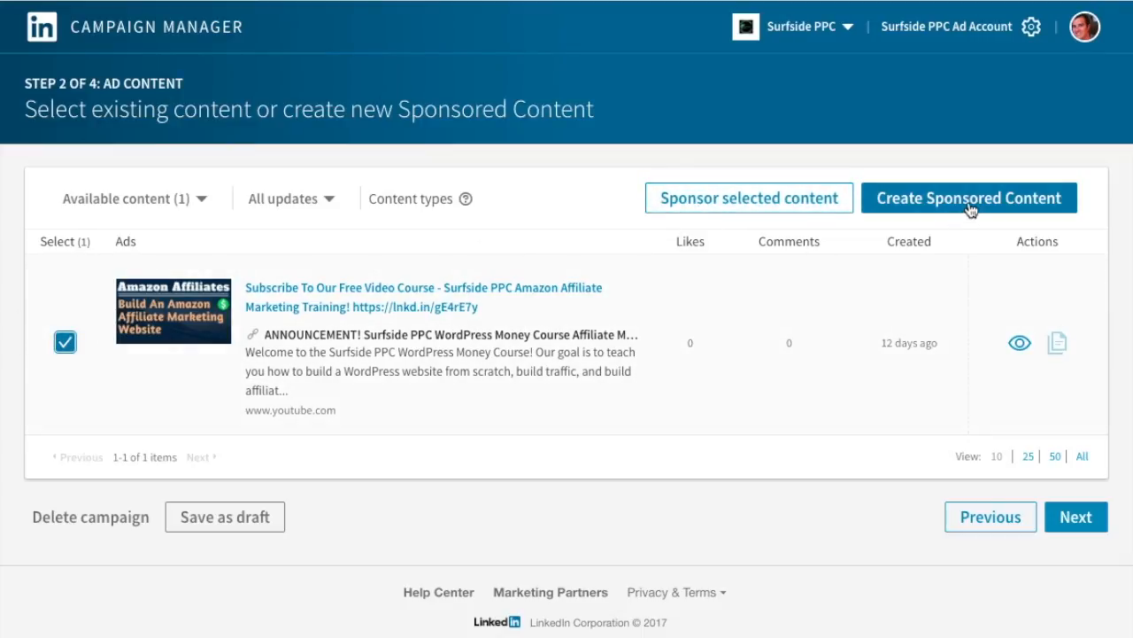
{"action": "left_click", "coordinate": [65, 341]}
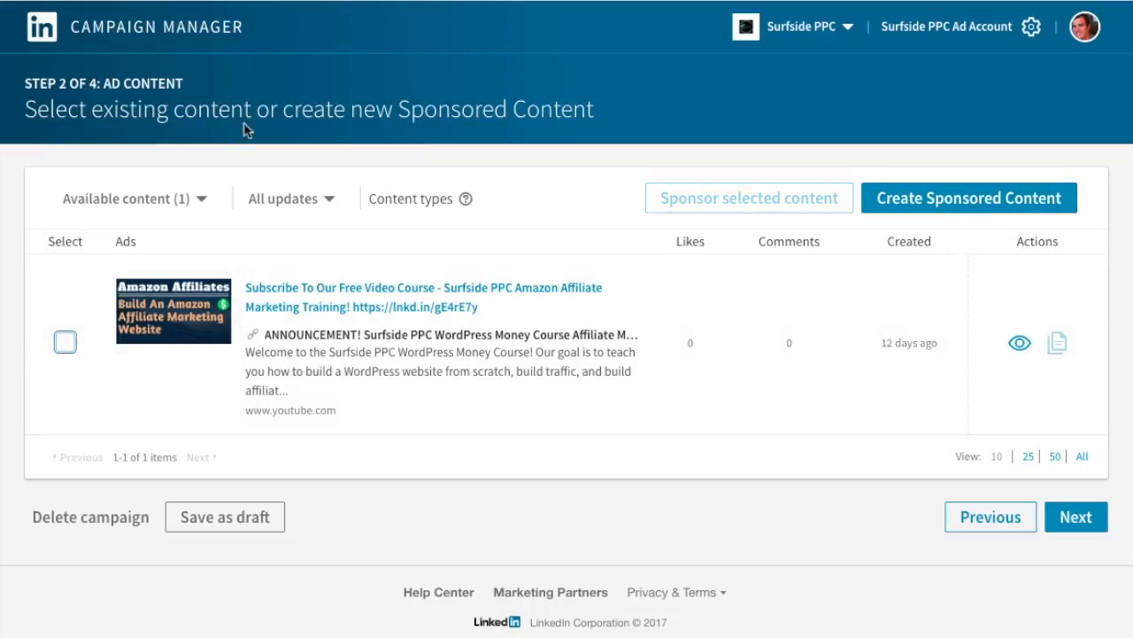
{"action": "left_click", "coordinate": [282, 1]}
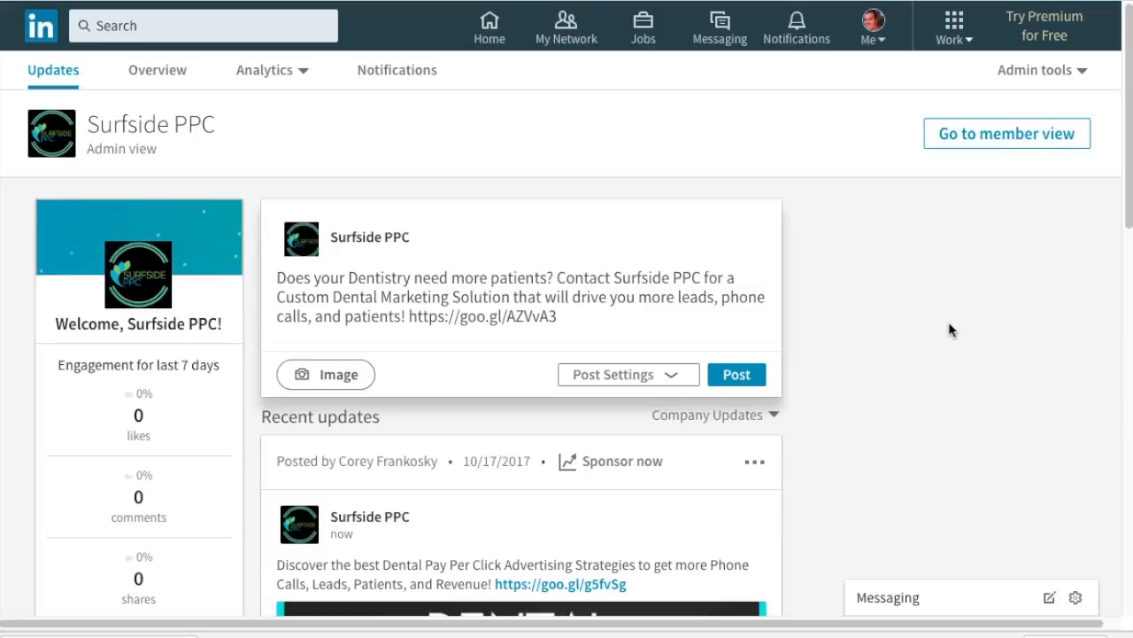
{"action": "scroll", "coordinate": [930, 342], "scroll_direction": "down", "scroll_amount": 3}
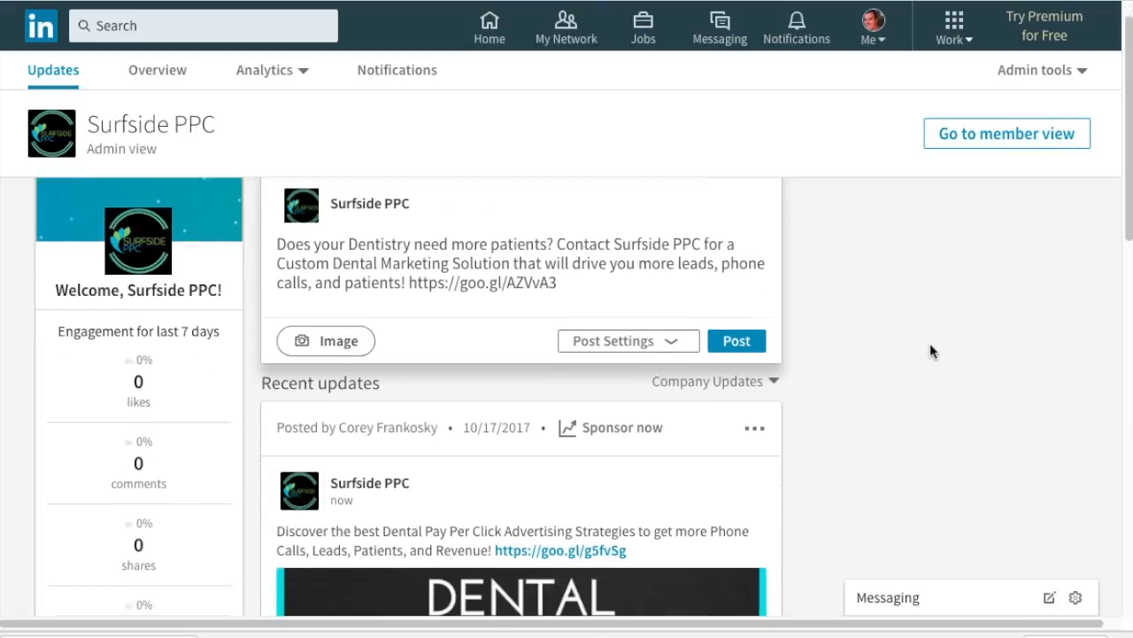
{"action": "scroll", "coordinate": [928, 355], "scroll_direction": "down", "scroll_amount": 3}
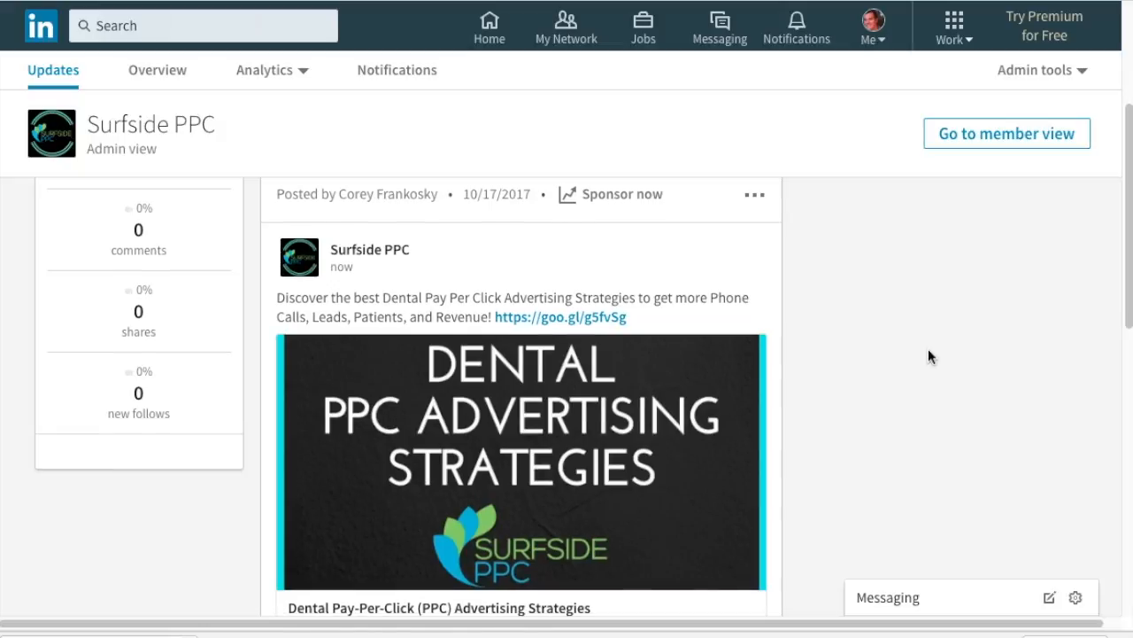
{"action": "scroll", "coordinate": [597, 508], "scroll_direction": "down", "scroll_amount": 1}
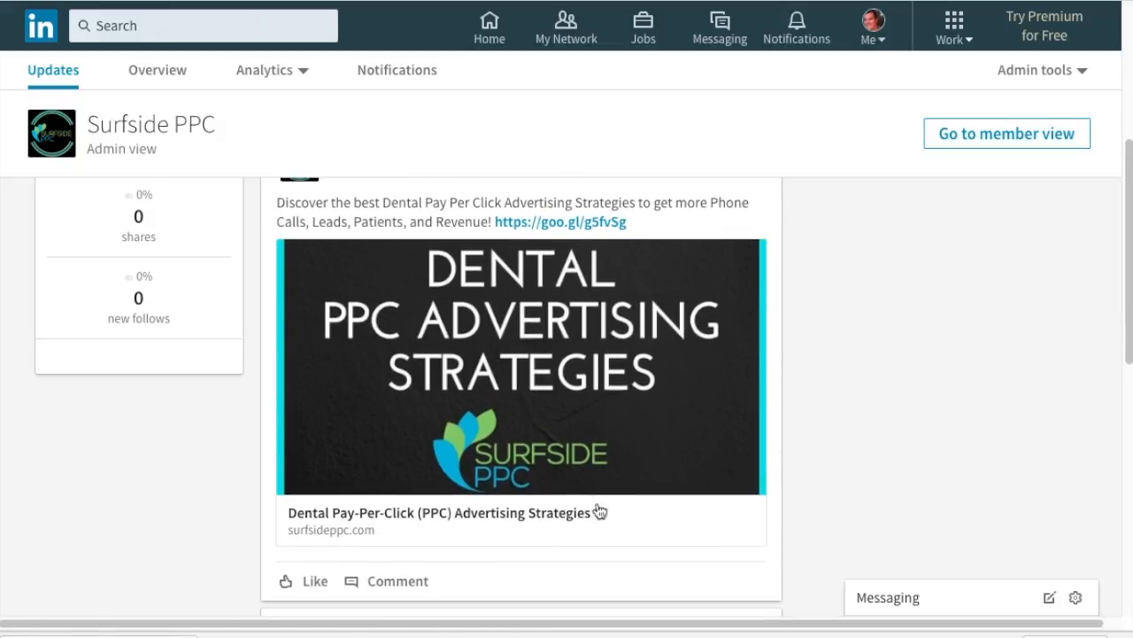
Open the article linked from the Dental PPC Advertising Strategies update, skim it, and return to the company page
{"action": "left_click", "coordinate": [508, 529]}
{"action": "scroll", "coordinate": [132, 278], "scroll_direction": "down", "scroll_amount": 5}
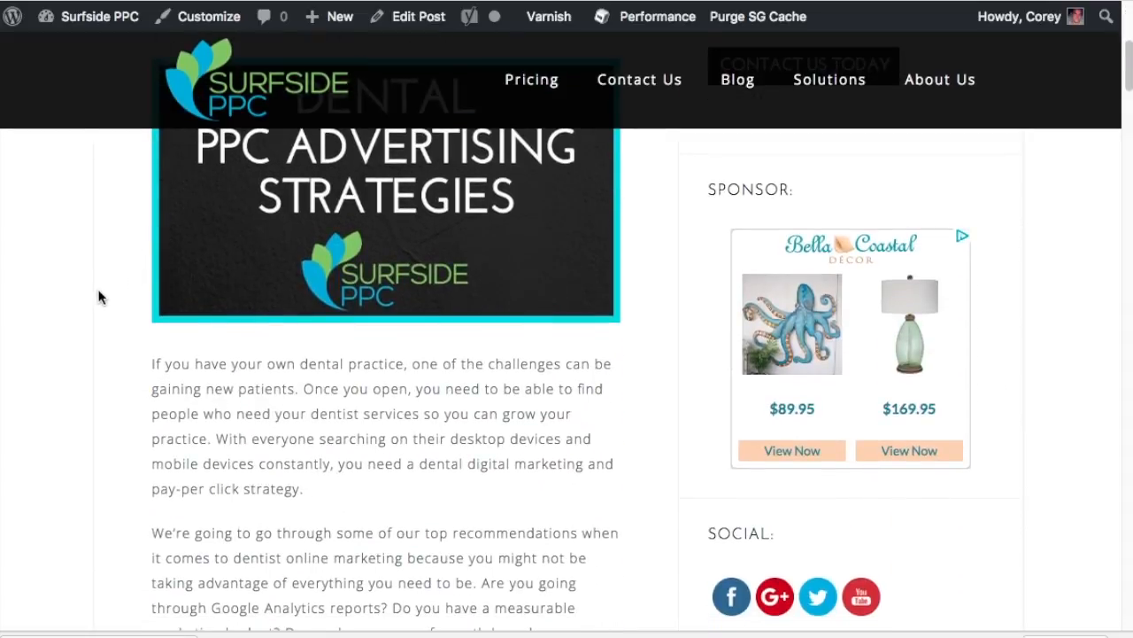
{"action": "scroll", "coordinate": [93, 296], "scroll_direction": "up", "scroll_amount": 5}
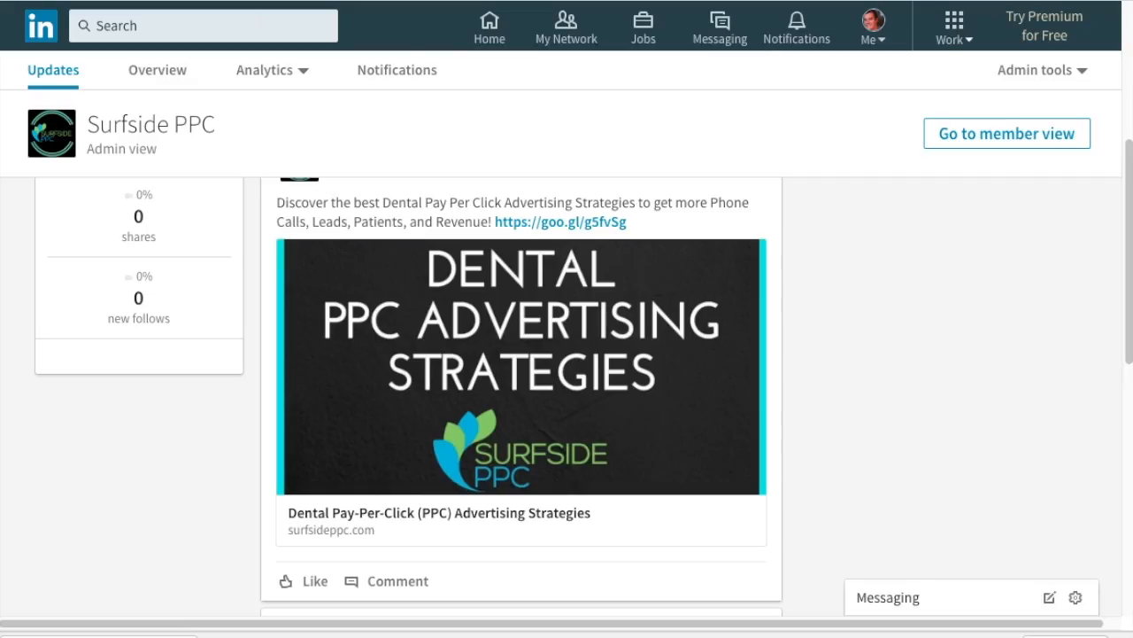
{"action": "scroll", "coordinate": [823, 318], "scroll_direction": "up", "scroll_amount": 1}
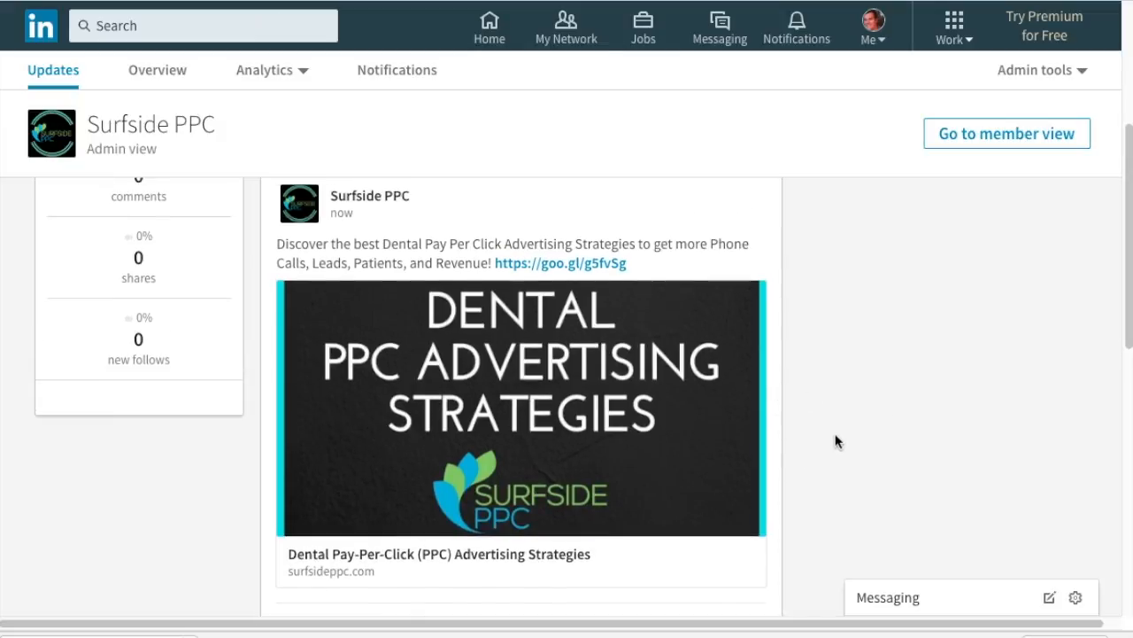
{"action": "scroll", "coordinate": [835, 443], "scroll_direction": "up", "scroll_amount": 1}
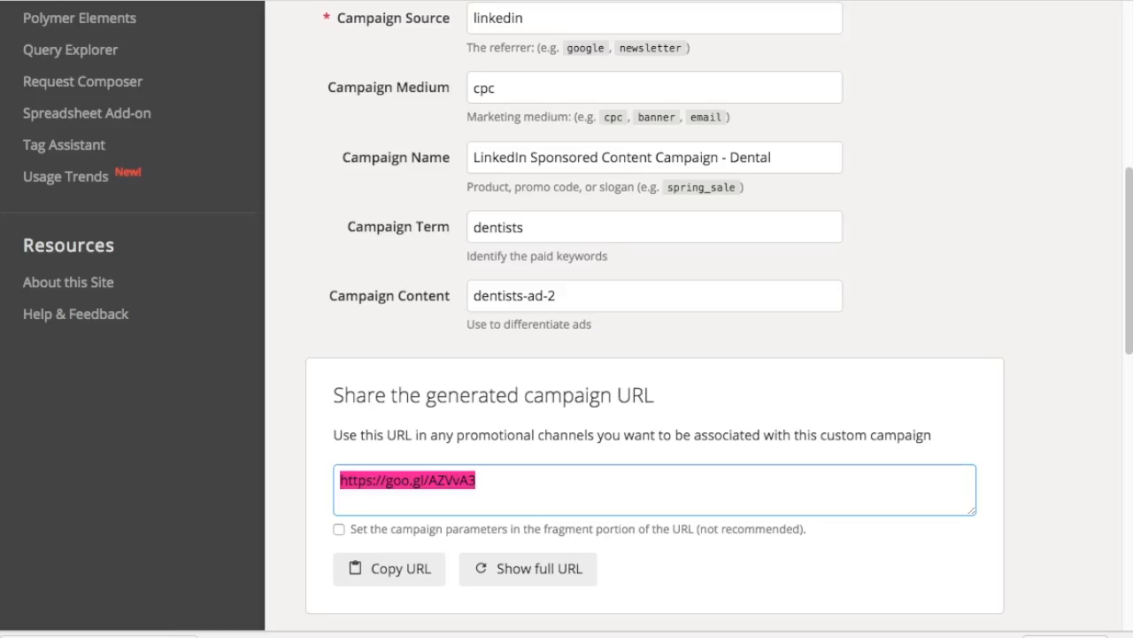
Switch to the Campaign URL Builder, show the full campaign URL, and examine the website URL and campaign parameters
{"action": "scroll", "coordinate": [982, 320], "scroll_direction": "up", "scroll_amount": 1}
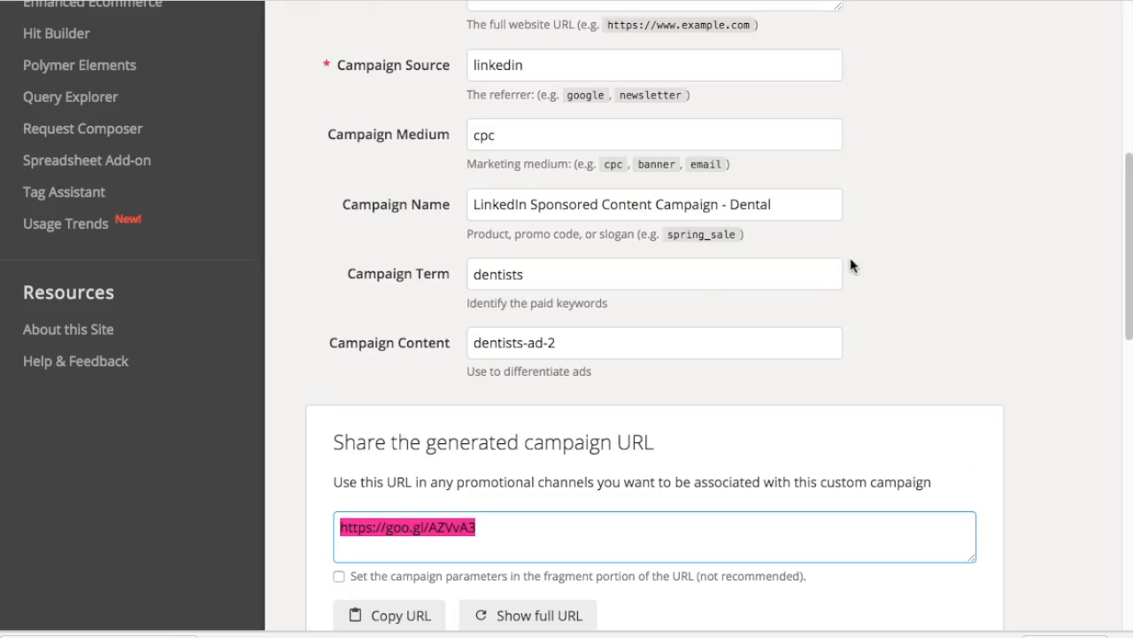
{"action": "scroll", "coordinate": [851, 266], "scroll_direction": "down", "scroll_amount": 1}
{"action": "left_click", "coordinate": [549, 560]}
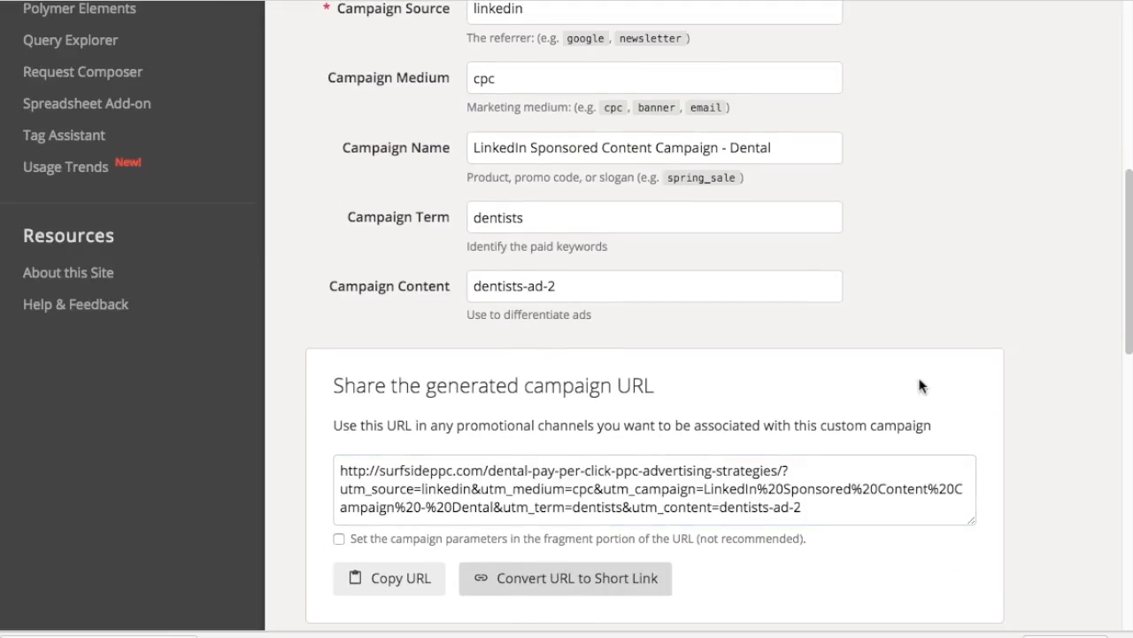
{"action": "scroll", "coordinate": [918, 379], "scroll_direction": "up", "scroll_amount": 1}
{"action": "scroll", "coordinate": [920, 385], "scroll_direction": "up", "scroll_amount": 2}
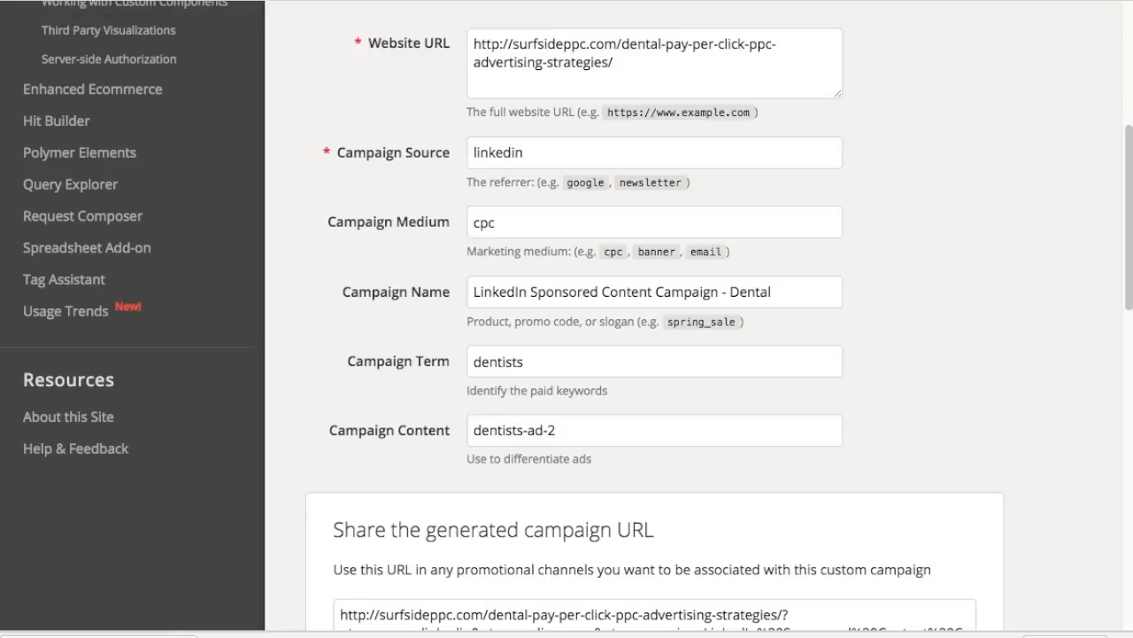
{"action": "scroll", "coordinate": [392, 150], "scroll_direction": "up", "scroll_amount": 5}
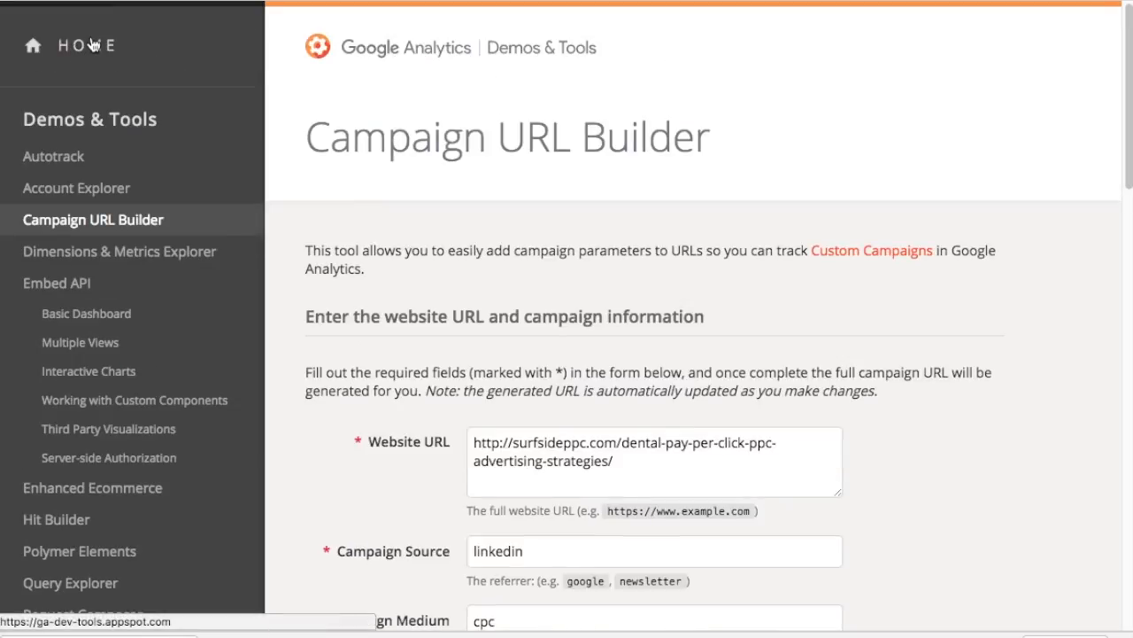
{"action": "scroll", "coordinate": [738, 204], "scroll_direction": "down", "scroll_amount": 3}
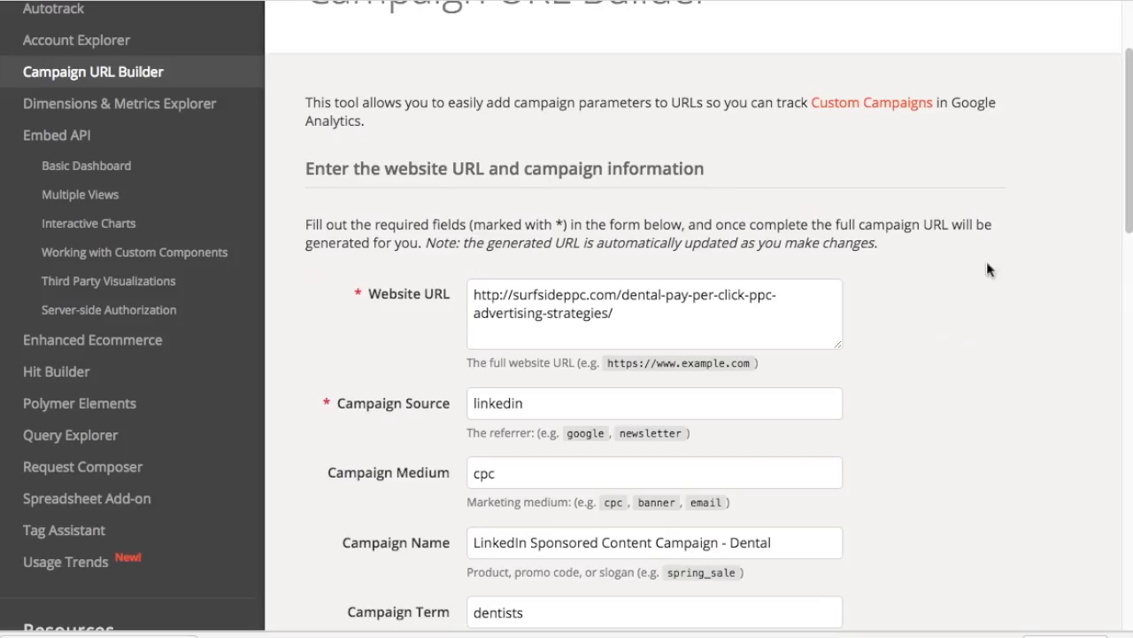
{"action": "scroll", "coordinate": [1009, 281], "scroll_direction": "down", "scroll_amount": 2}
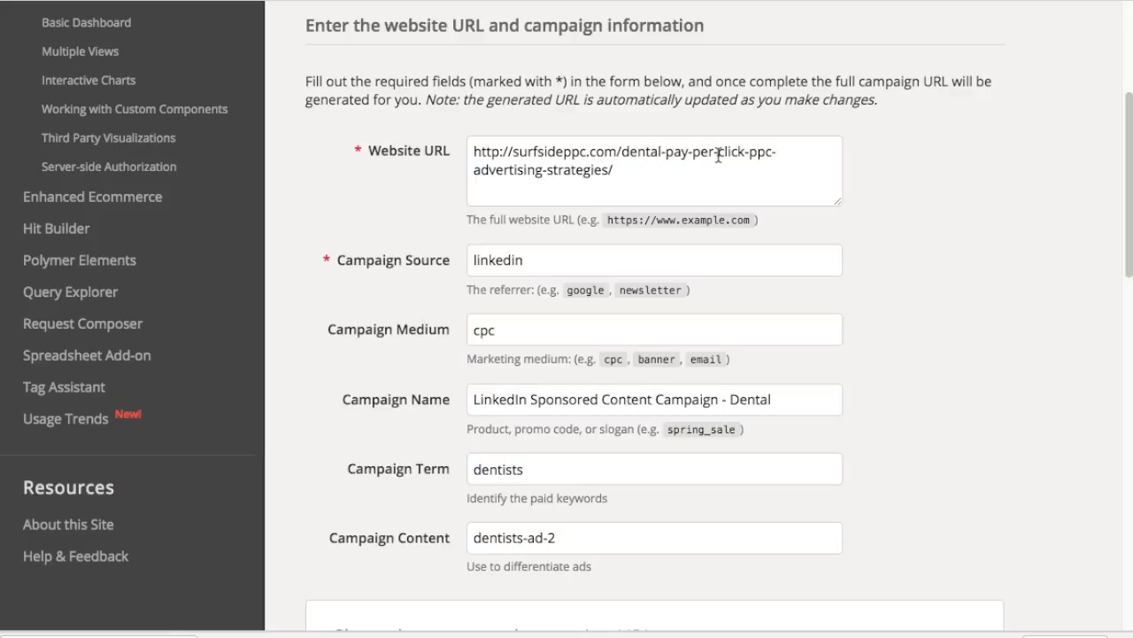
{"action": "scroll", "coordinate": [985, 188], "scroll_direction": "down", "scroll_amount": 1}
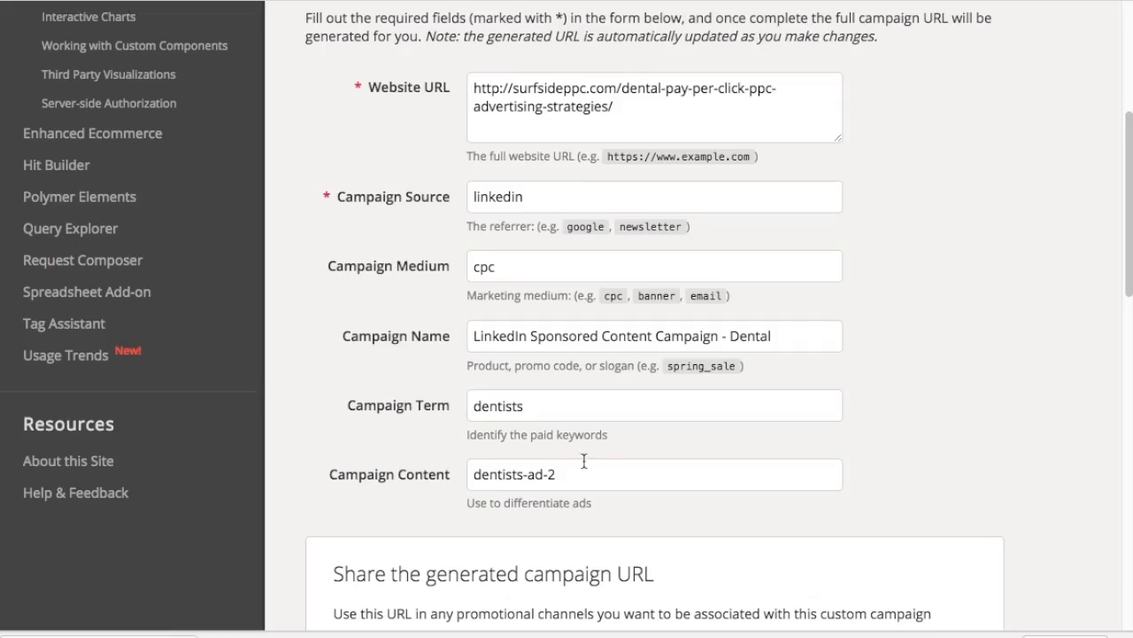
Set the campaign content to dentists-ad-1 and convert the generated campaign URL to a short link
{"action": "left_click", "coordinate": [591, 473]}
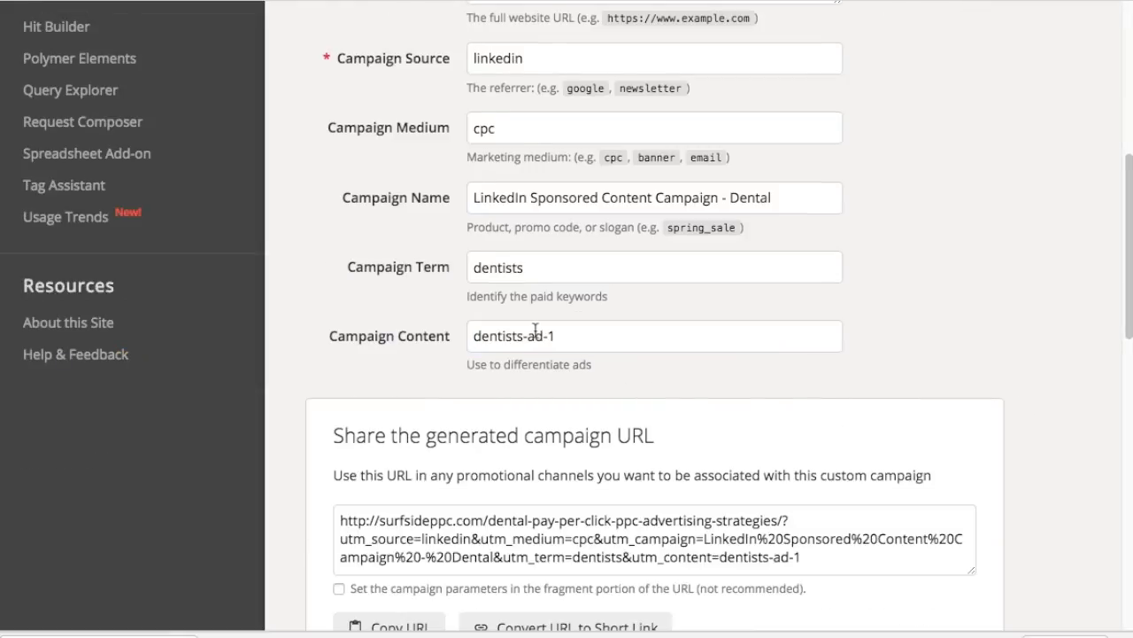
{"action": "scroll", "coordinate": [606, 505], "scroll_direction": "down", "scroll_amount": 1}
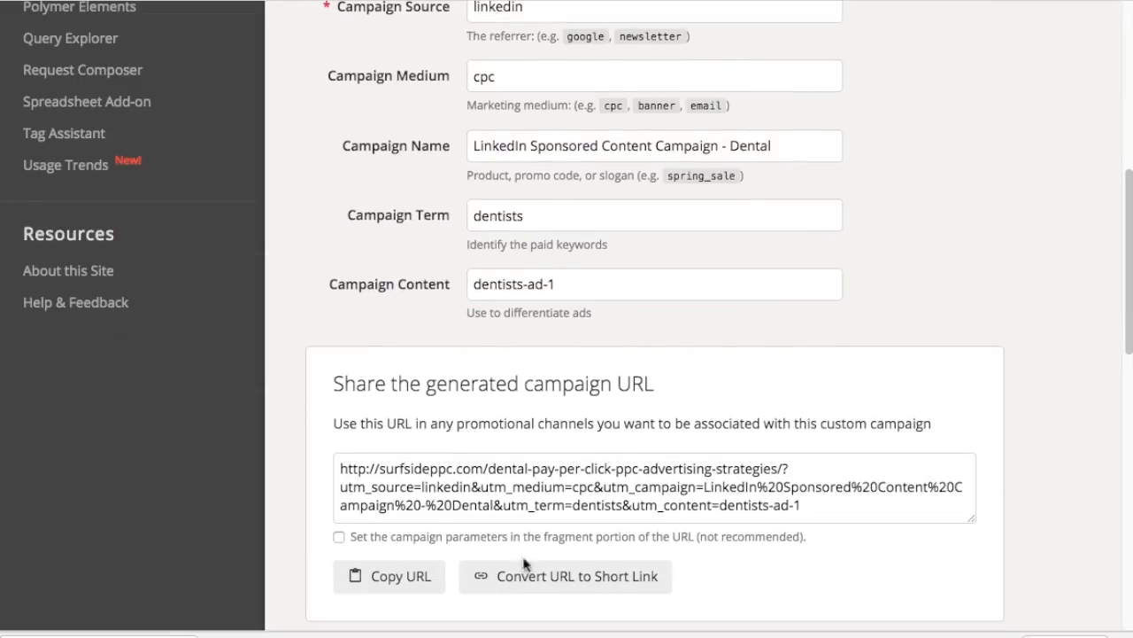
{"action": "left_click", "coordinate": [586, 575]}
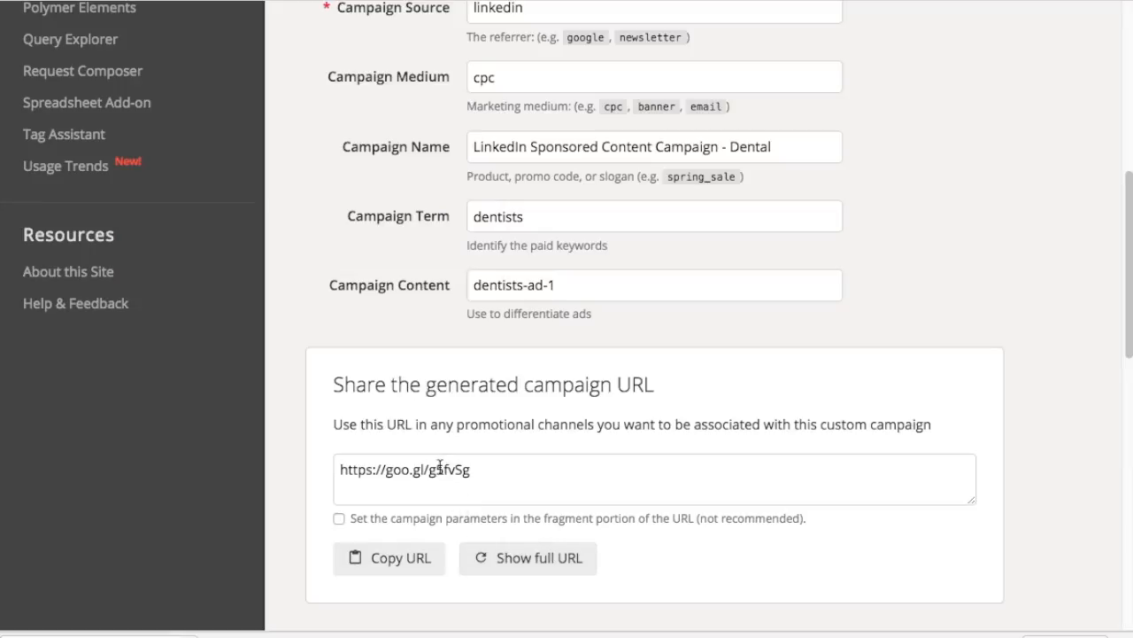
Show the full URL again, set the campaign content to dentists-ad-2, and convert the generated URL to a selected short link
{"action": "left_click", "coordinate": [549, 565]}
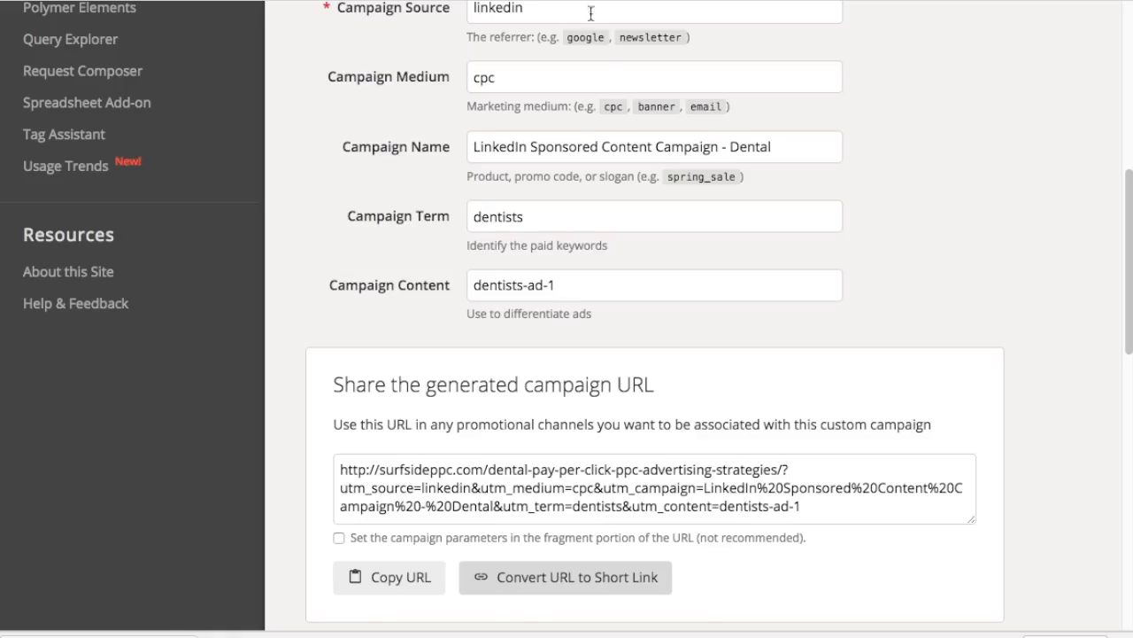
{"action": "left_click", "coordinate": [596, 279]}
{"action": "key", "text": "BackSpace"}
{"action": "type", "text": "2"}
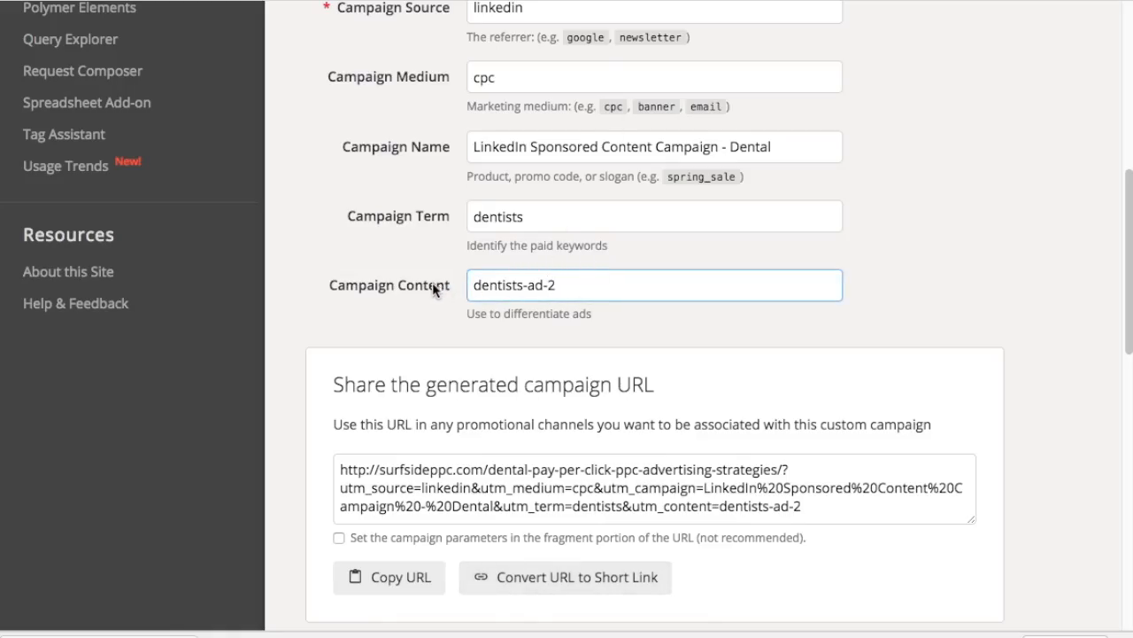
{"action": "scroll", "coordinate": [921, 213], "scroll_direction": "up", "scroll_amount": 2}
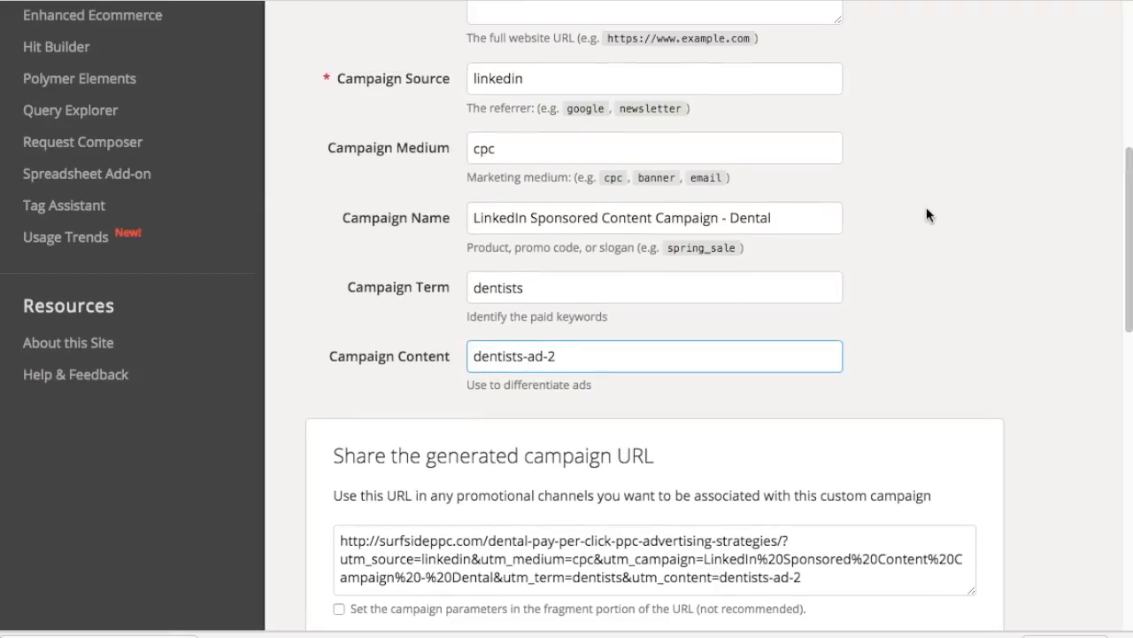
{"action": "scroll", "coordinate": [926, 215], "scroll_direction": "up", "scroll_amount": 1}
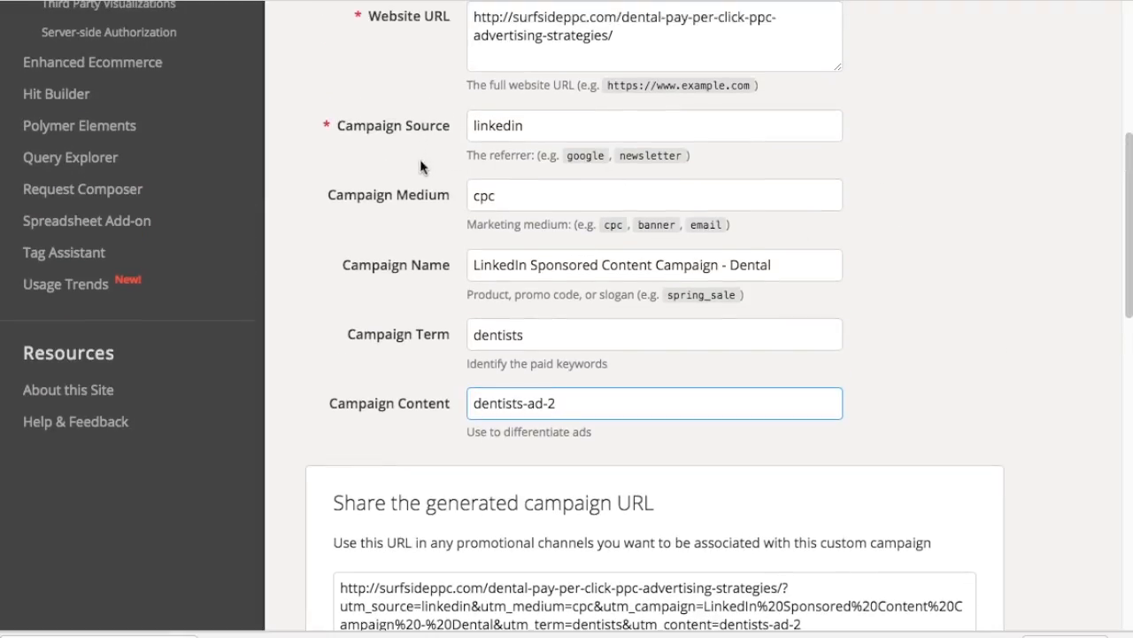
{"action": "scroll", "coordinate": [948, 319], "scroll_direction": "down", "scroll_amount": 5}
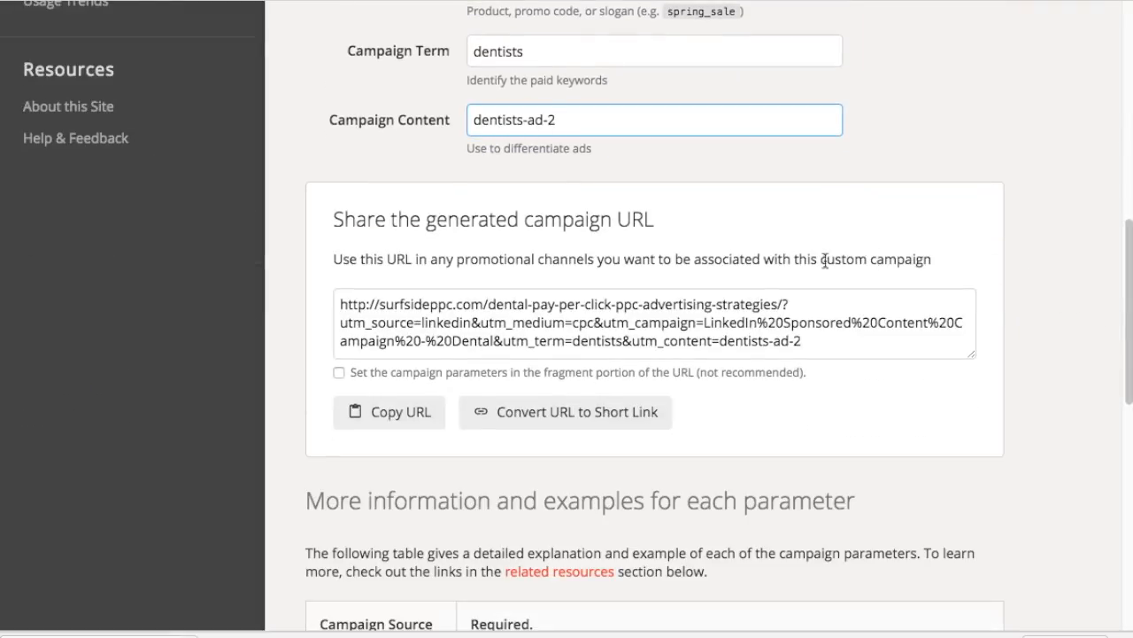
{"action": "left_click", "coordinate": [611, 421]}
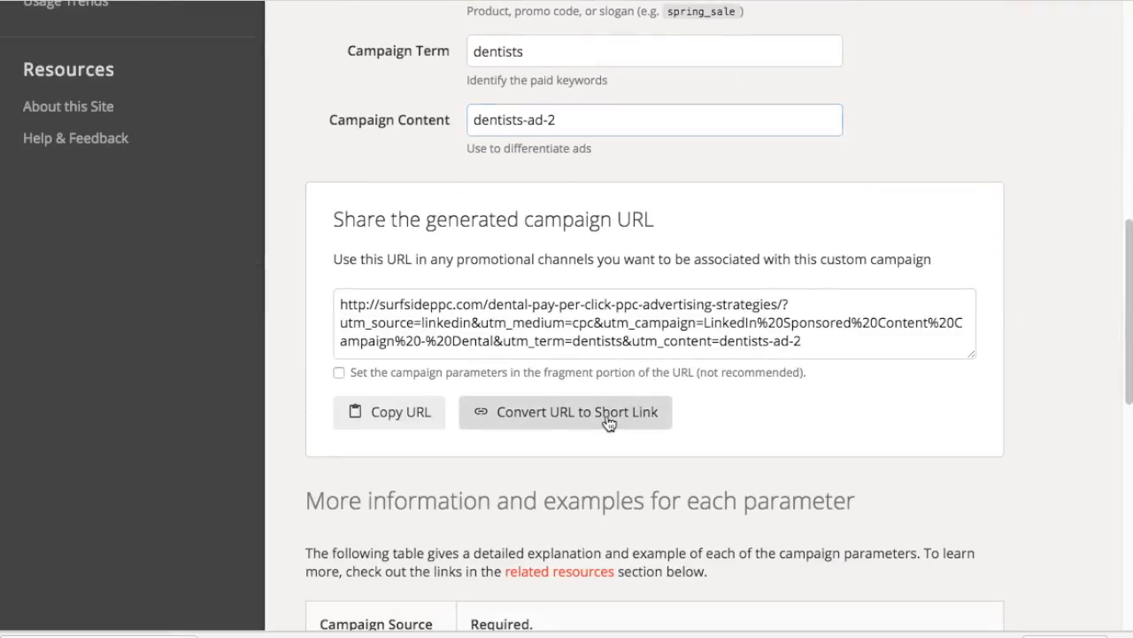
{"action": "triple_click", "coordinate": [456, 304]}
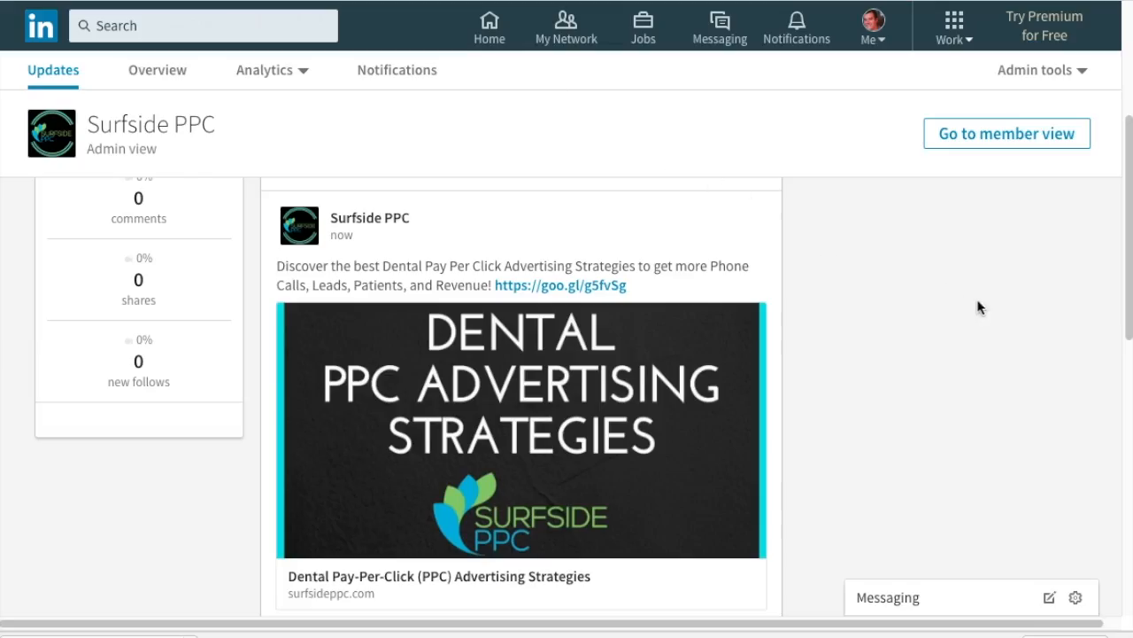
Remove the article preview generated by the short link in the draft dentistry update and attach the dental office photo
{"action": "scroll", "coordinate": [978, 307], "scroll_direction": "up", "scroll_amount": 4}
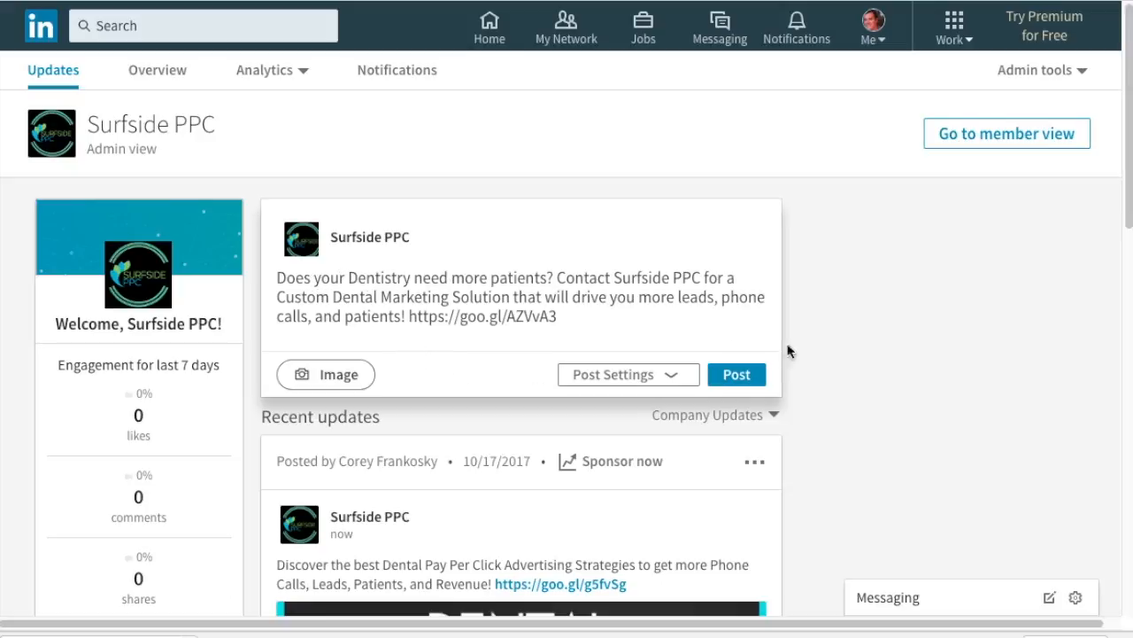
{"action": "scroll", "coordinate": [950, 377], "scroll_direction": "down", "scroll_amount": 1}
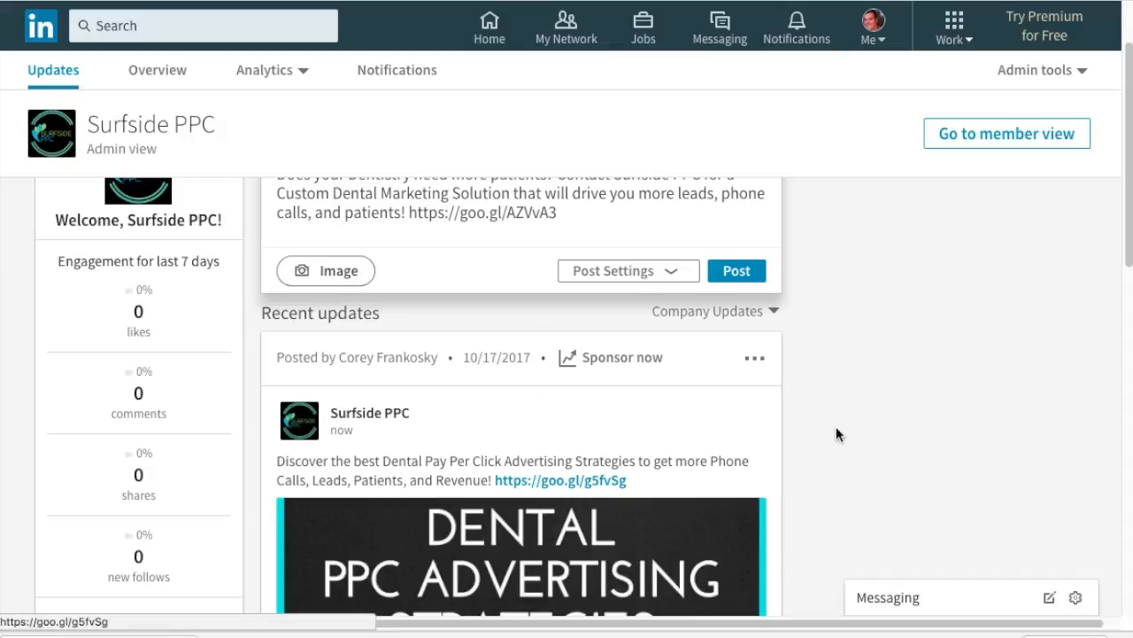
{"action": "scroll", "coordinate": [836, 428], "scroll_direction": "down", "scroll_amount": 3}
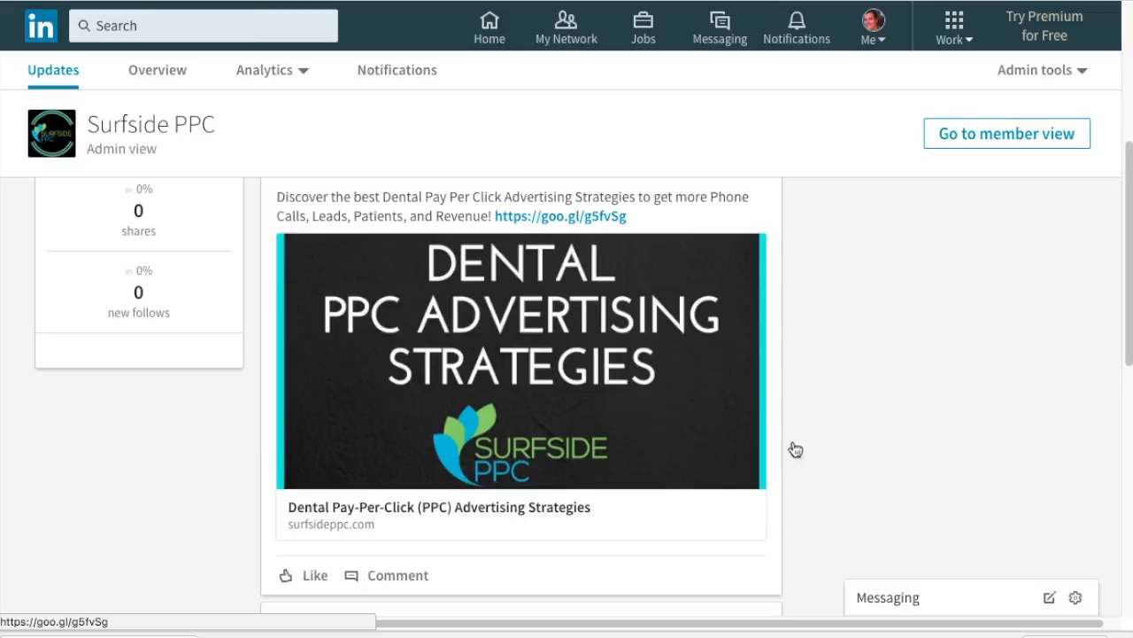
{"action": "scroll", "coordinate": [911, 324], "scroll_direction": "up", "scroll_amount": 4}
{"action": "left_click_drag", "start_coordinate": [582, 316], "coordinate": [409, 316]}
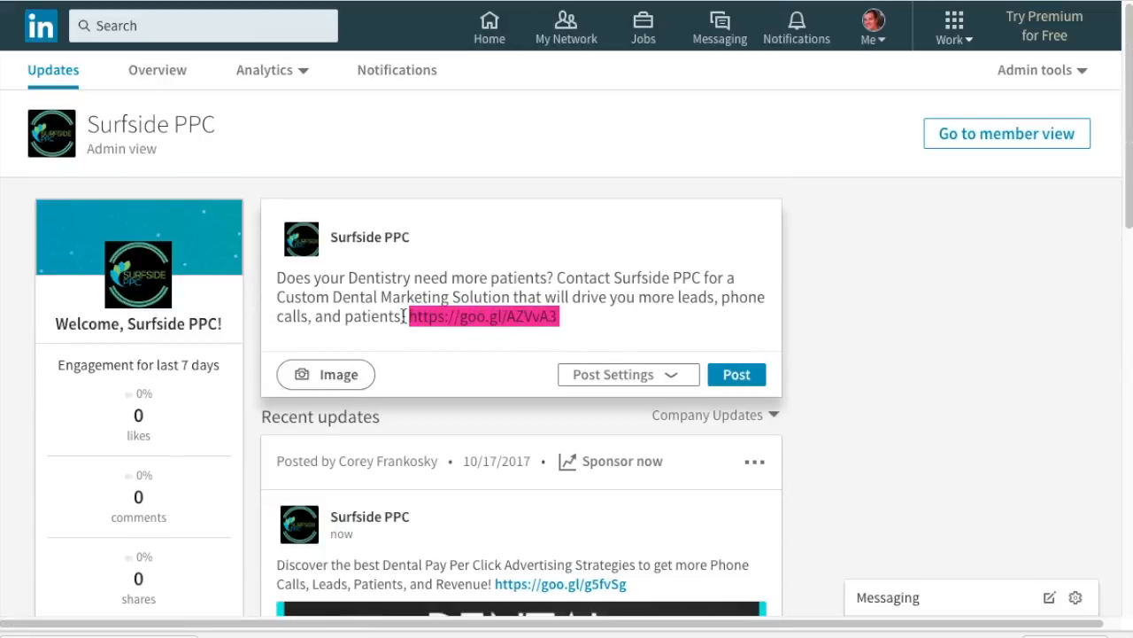
{"action": "left_click", "coordinate": [403, 316]}
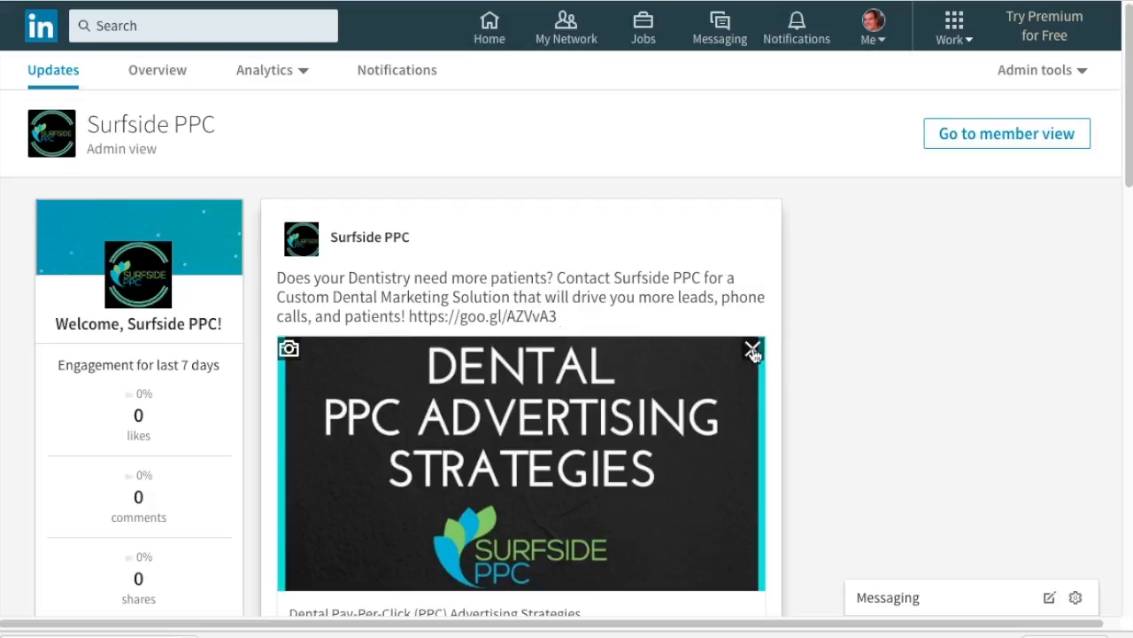
{"action": "left_click", "coordinate": [753, 353]}
{"action": "scroll", "coordinate": [515, 284], "scroll_direction": "down", "scroll_amount": 3}
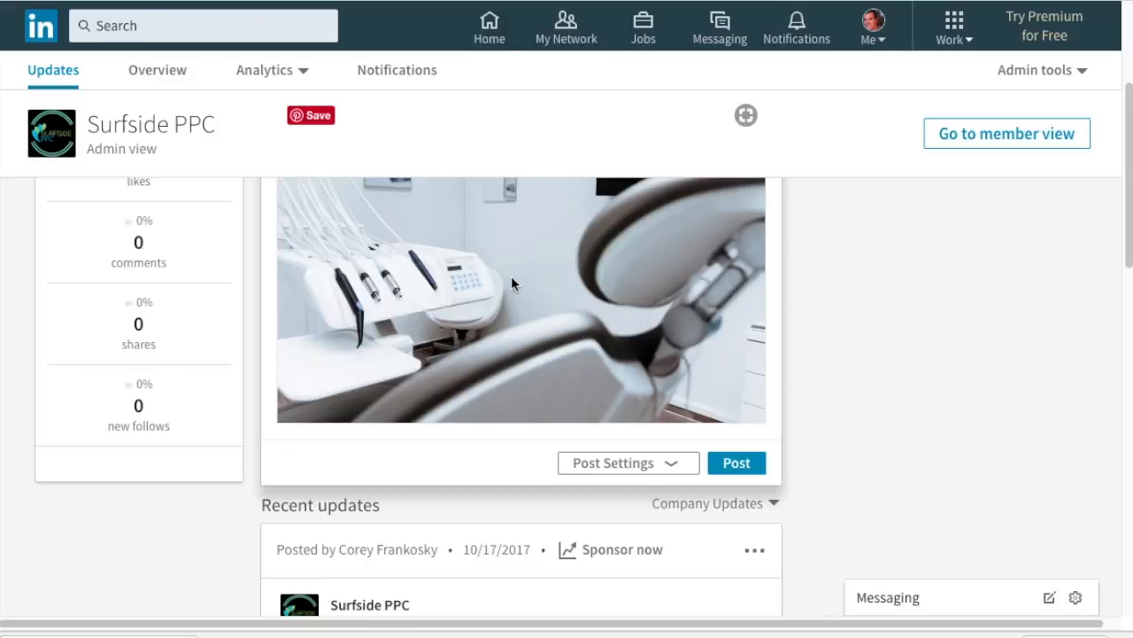
Check the draft dentistry update's text and photo, and publish it to the company page
{"action": "scroll", "coordinate": [515, 283], "scroll_direction": "up", "scroll_amount": 2}
{"action": "scroll", "coordinate": [609, 392], "scroll_direction": "up", "scroll_amount": 1}
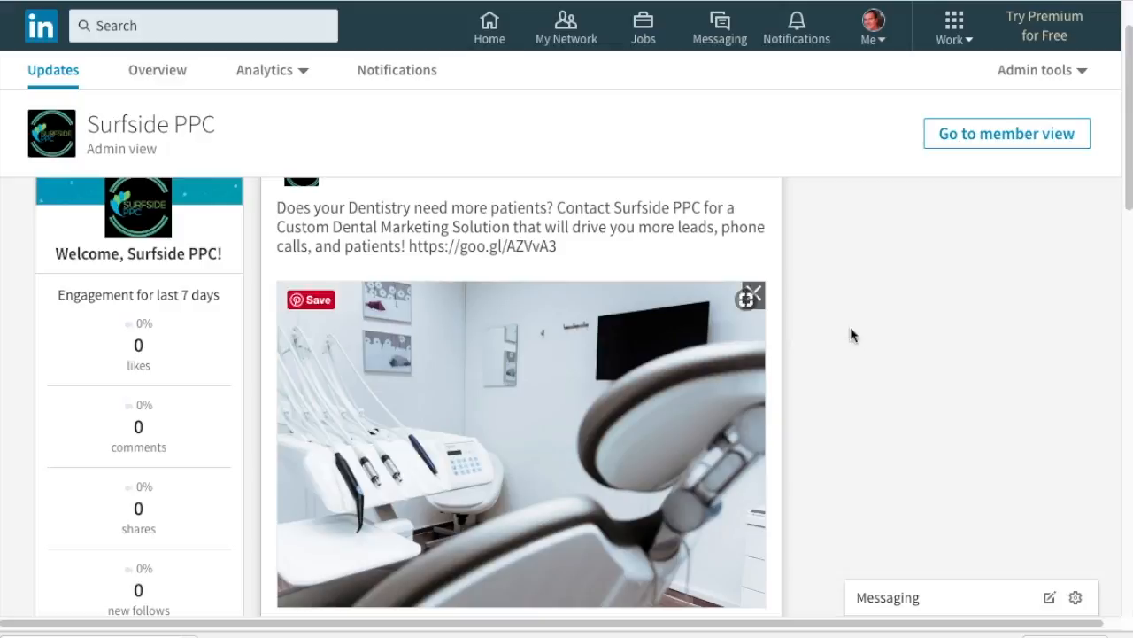
{"action": "scroll", "coordinate": [859, 323], "scroll_direction": "down", "scroll_amount": 3}
{"action": "left_click", "coordinate": [748, 366]}
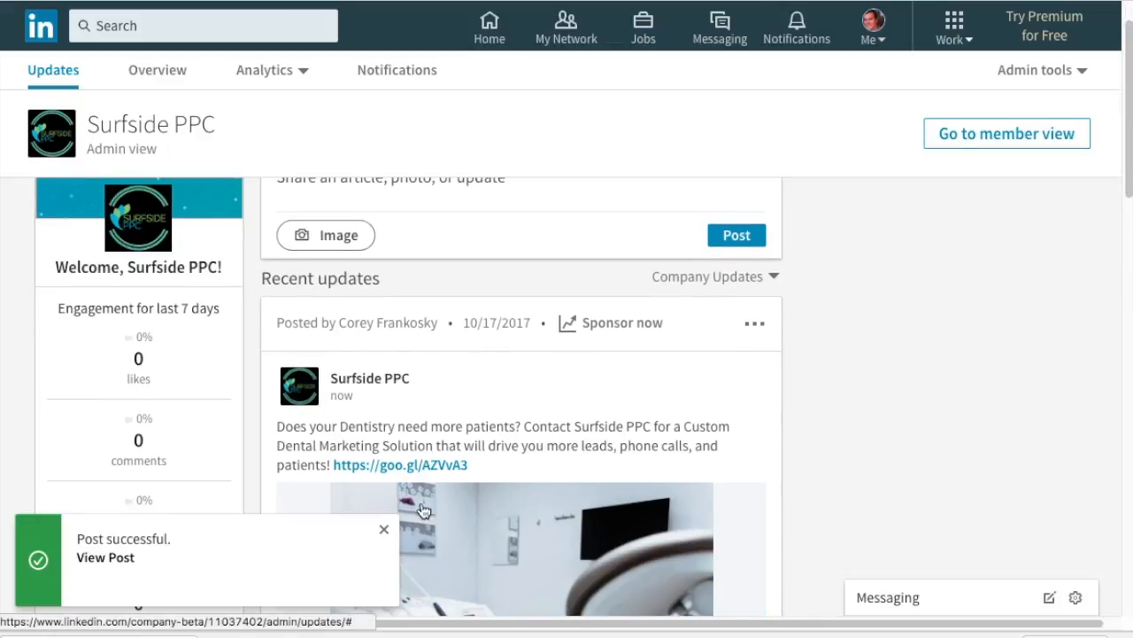
Dismiss the post notification and enlarged photo, and examine the two new dental updates in the company page feed
{"action": "left_click", "coordinate": [383, 529]}
{"action": "left_click", "coordinate": [383, 533]}
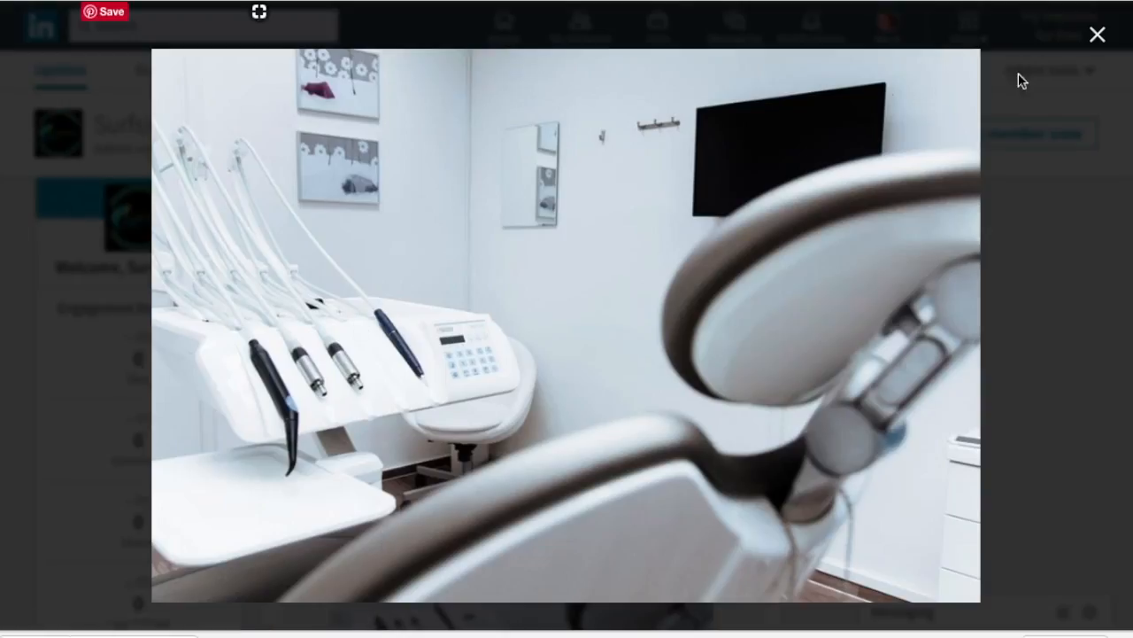
{"action": "left_click", "coordinate": [1096, 34]}
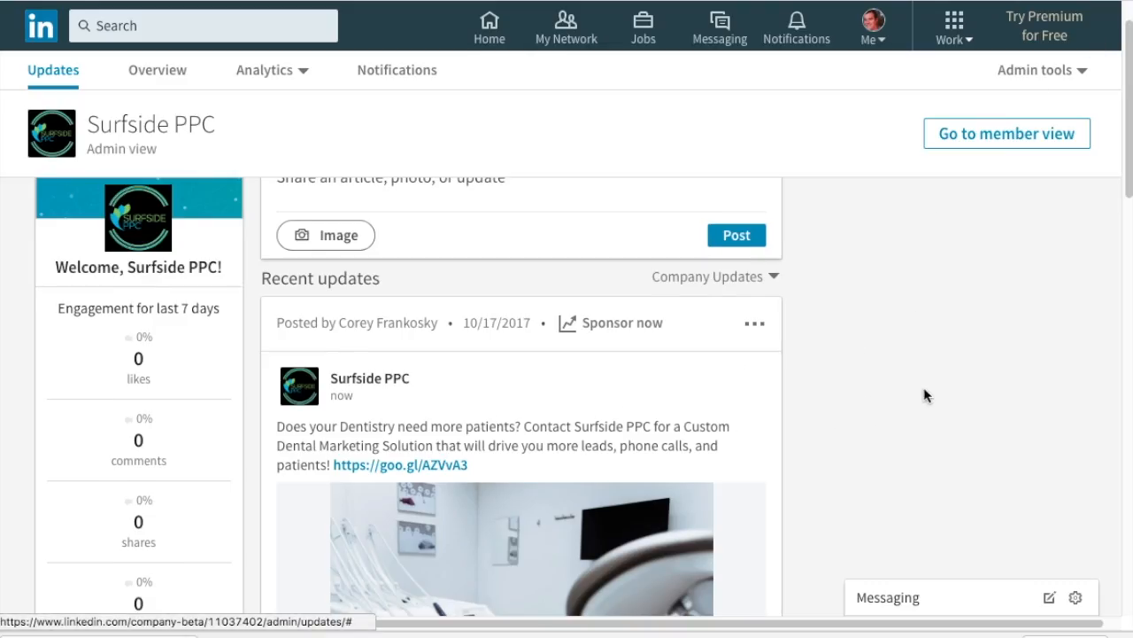
{"action": "scroll", "coordinate": [923, 396], "scroll_direction": "down", "scroll_amount": 8}
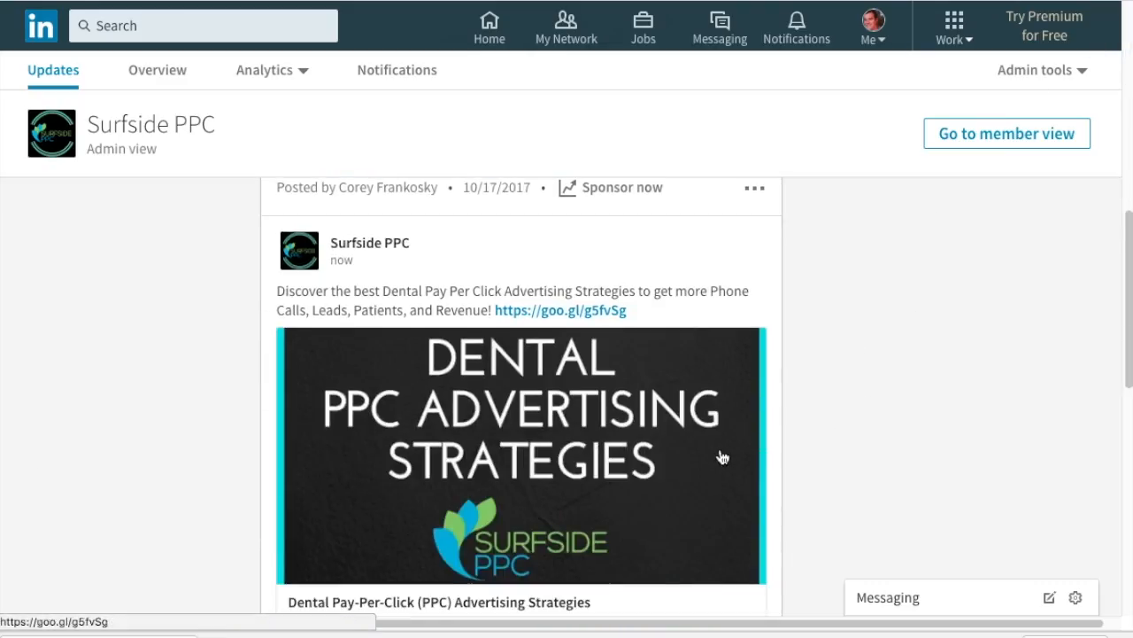
{"action": "scroll", "coordinate": [938, 389], "scroll_direction": "down", "scroll_amount": 2}
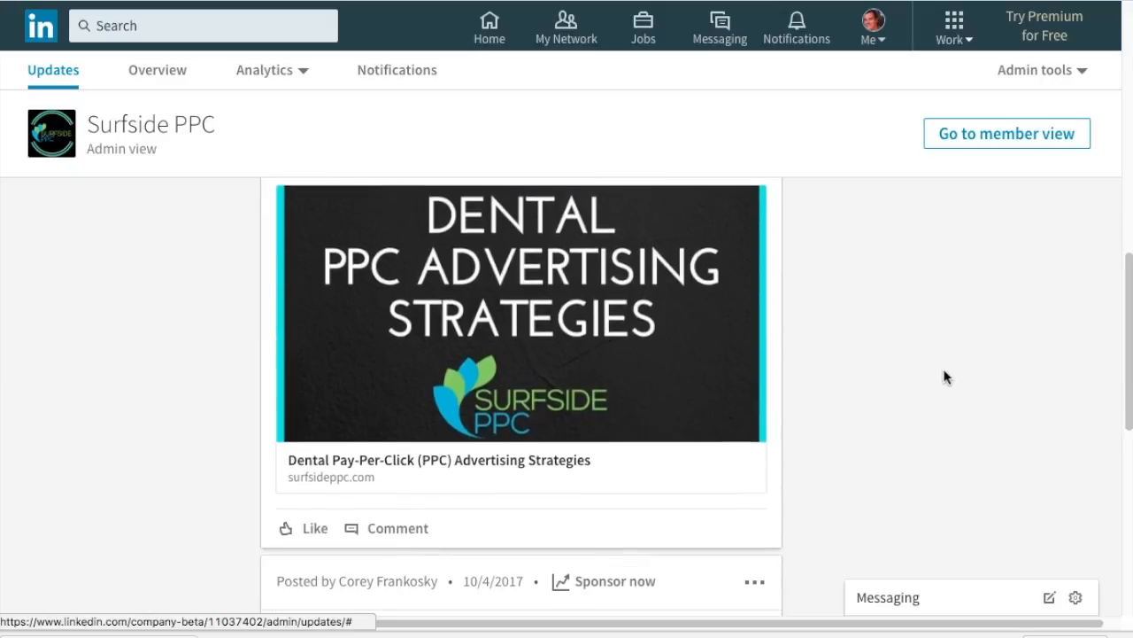
{"action": "scroll", "coordinate": [947, 394], "scroll_direction": "down", "scroll_amount": 1}
{"action": "scroll", "coordinate": [949, 416], "scroll_direction": "down", "scroll_amount": 10}
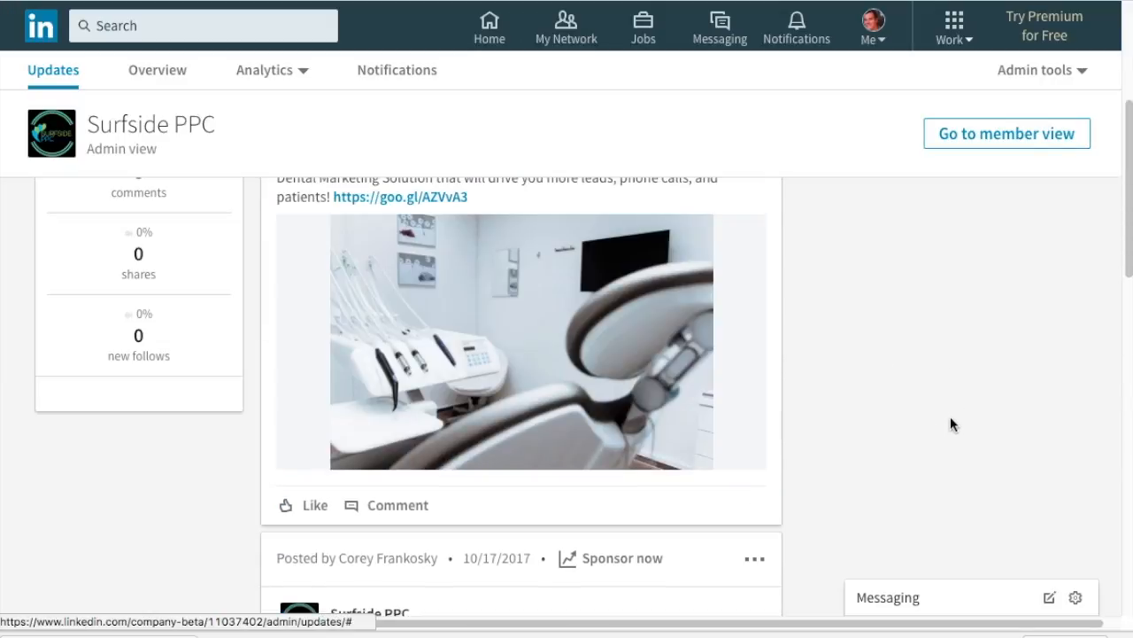
{"action": "scroll", "coordinate": [950, 418], "scroll_direction": "up", "scroll_amount": 3}
{"action": "scroll", "coordinate": [948, 413], "scroll_direction": "up", "scroll_amount": 1}
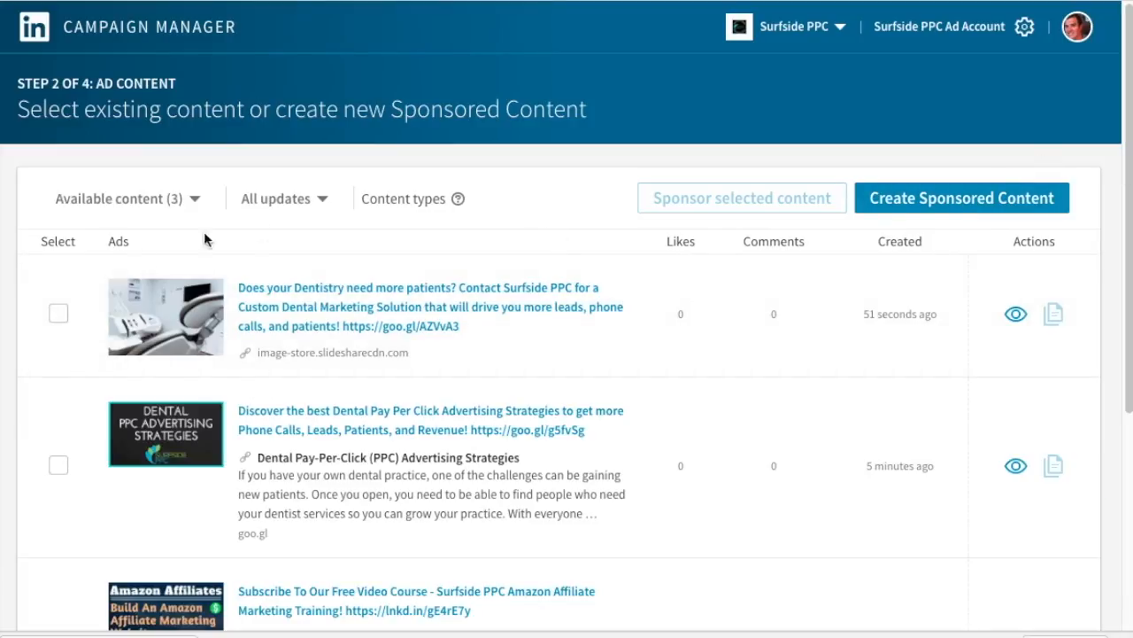
In Campaign Manager, select the Dental PPC Advertising Strategies and dental office photo updates and sponsor them as the campaign's ads
{"action": "scroll", "coordinate": [15, 245], "scroll_direction": "down", "scroll_amount": 1}
{"action": "left_click", "coordinate": [58, 423]}
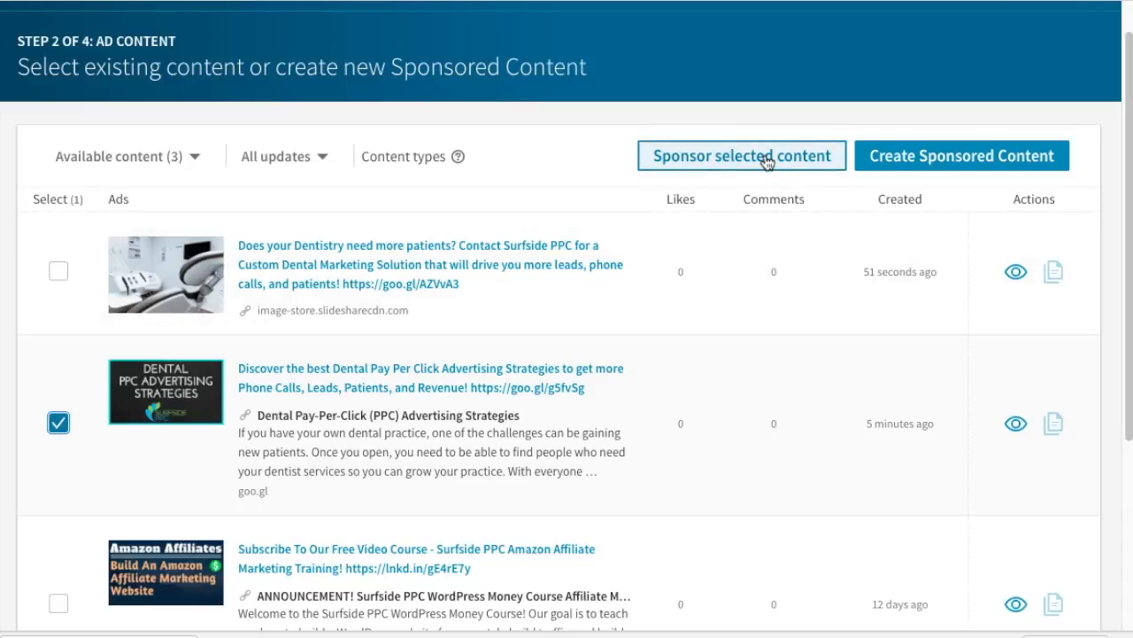
{"action": "left_click", "coordinate": [58, 271]}
{"action": "left_click", "coordinate": [748, 154]}
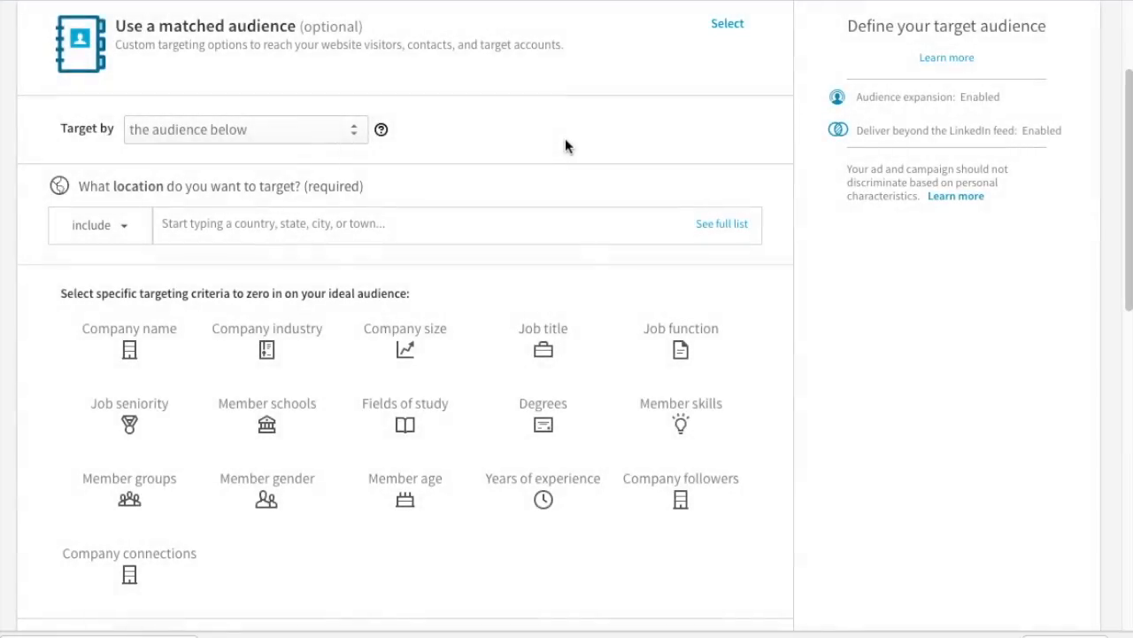
Examine the matched audience options for website retargeting and account or contact lists, and hide them again
{"action": "scroll", "coordinate": [849, 283], "scroll_direction": "up", "scroll_amount": 2}
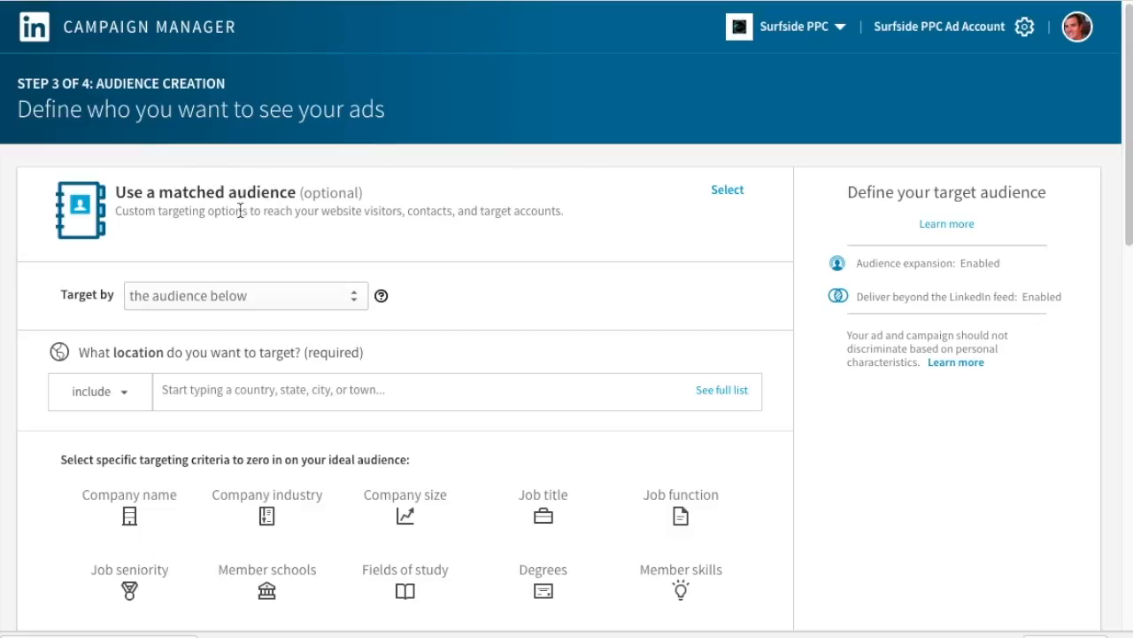
{"action": "left_click_drag", "start_coordinate": [330, 213], "coordinate": [545, 216]}
{"action": "left_click", "coordinate": [565, 220]}
{"action": "left_click", "coordinate": [727, 192]}
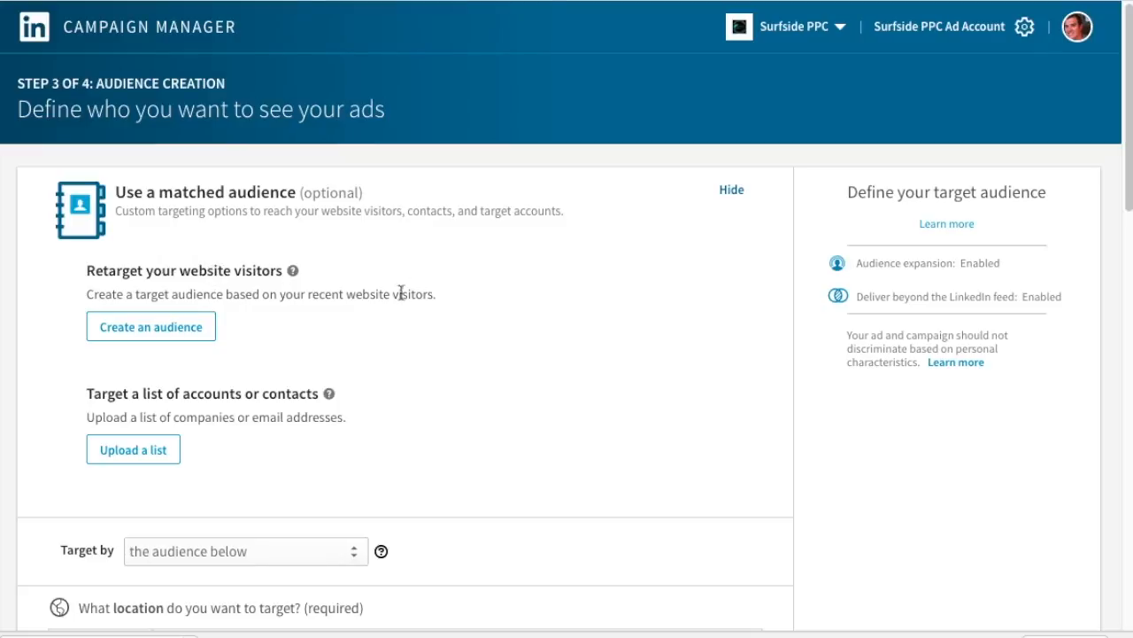
{"action": "scroll", "coordinate": [540, 332], "scroll_direction": "down", "scroll_amount": 2}
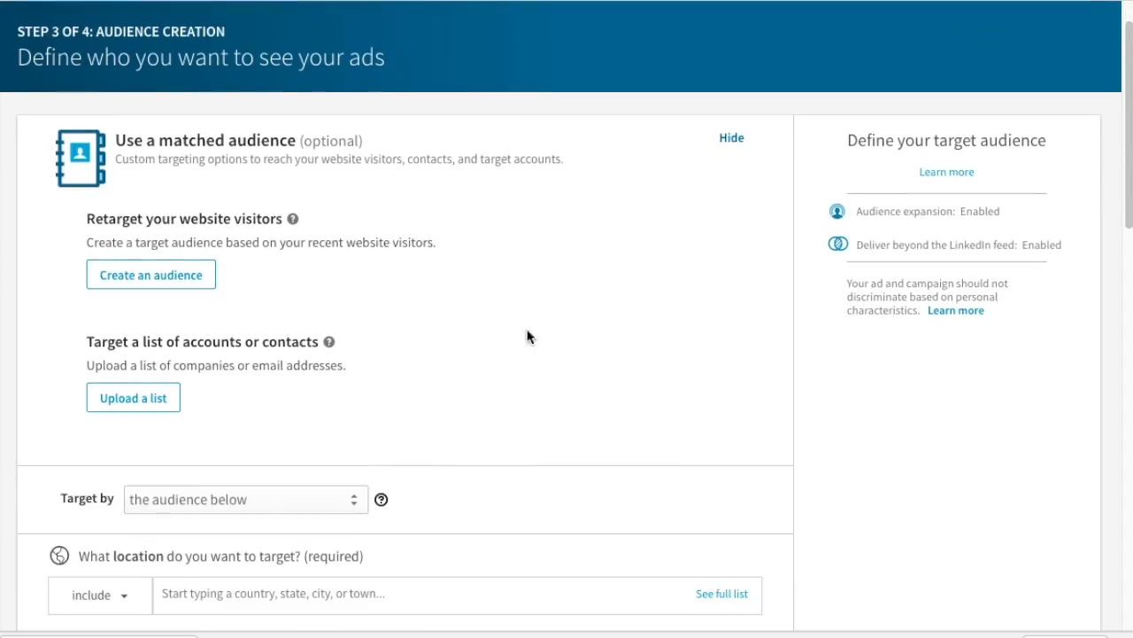
{"action": "scroll", "coordinate": [562, 305], "scroll_direction": "up", "scroll_amount": 1}
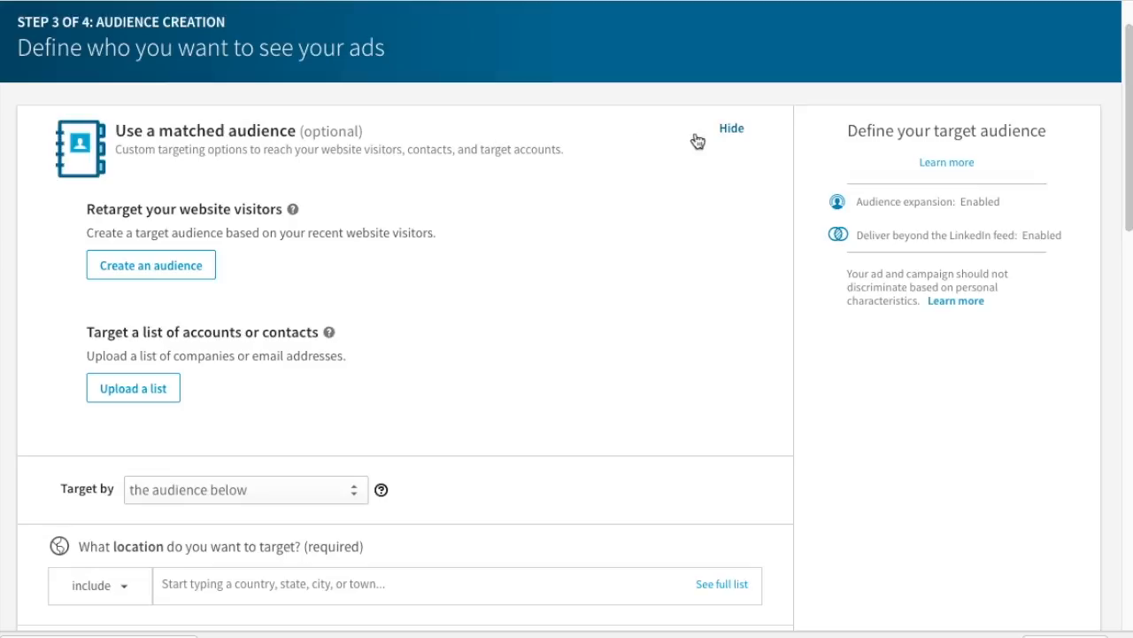
{"action": "left_click", "coordinate": [737, 137]}
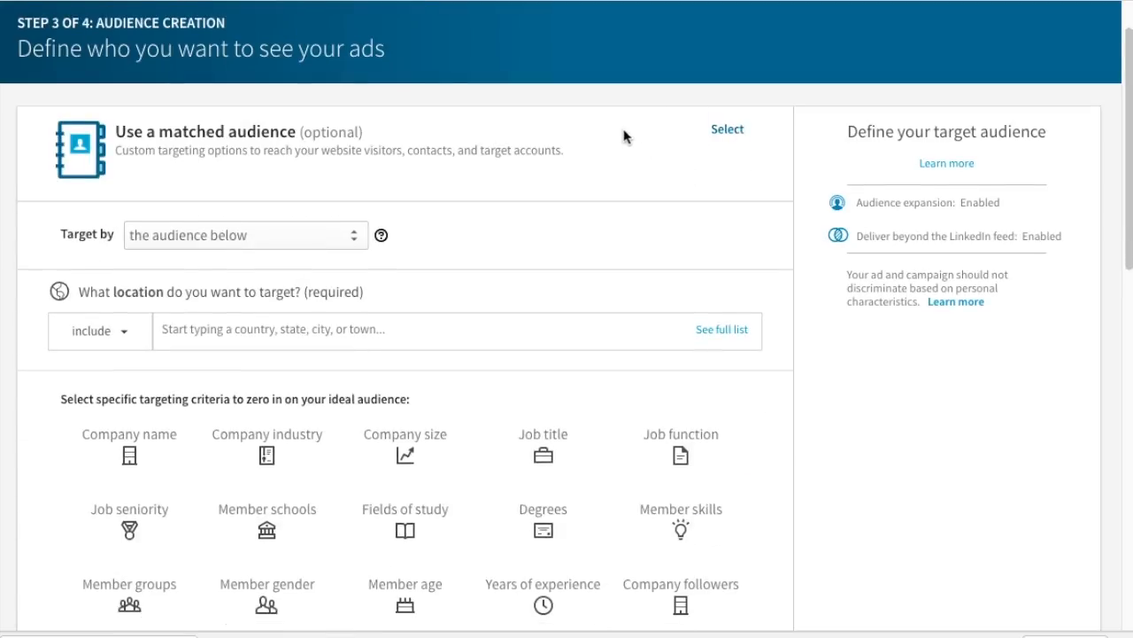
Include United States as the campaign's target location
{"action": "scroll", "coordinate": [837, 341], "scroll_direction": "down", "scroll_amount": 1}
{"action": "scroll", "coordinate": [770, 340], "scroll_direction": "down", "scroll_amount": 1}
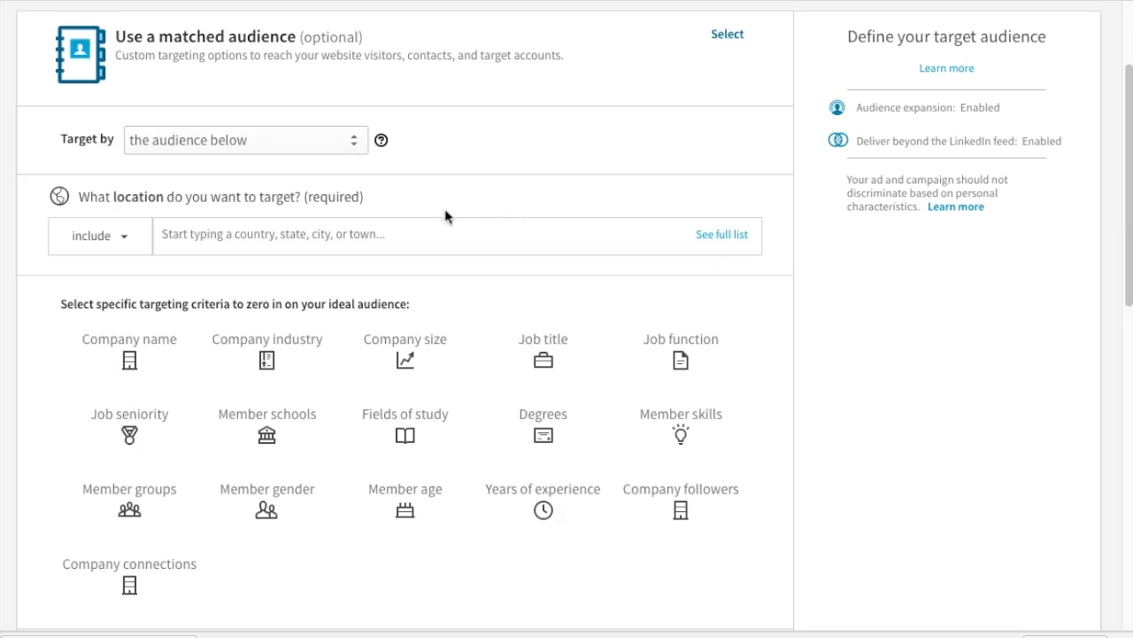
{"action": "left_click", "coordinate": [235, 226]}
{"action": "type", "text": "united"}
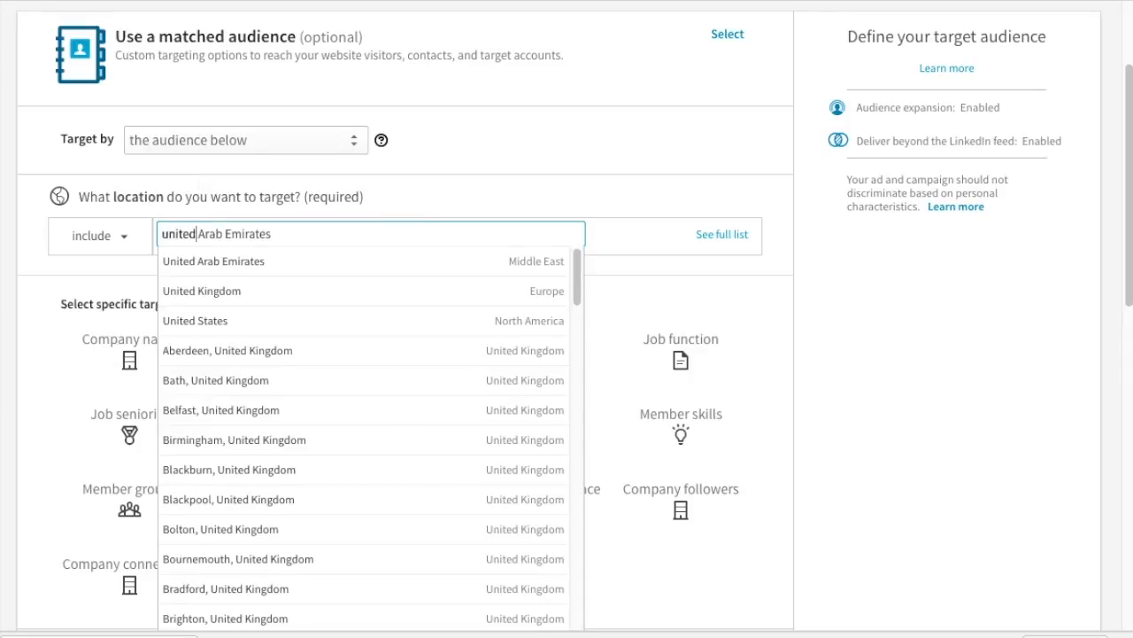
{"action": "type", "text": " states"}
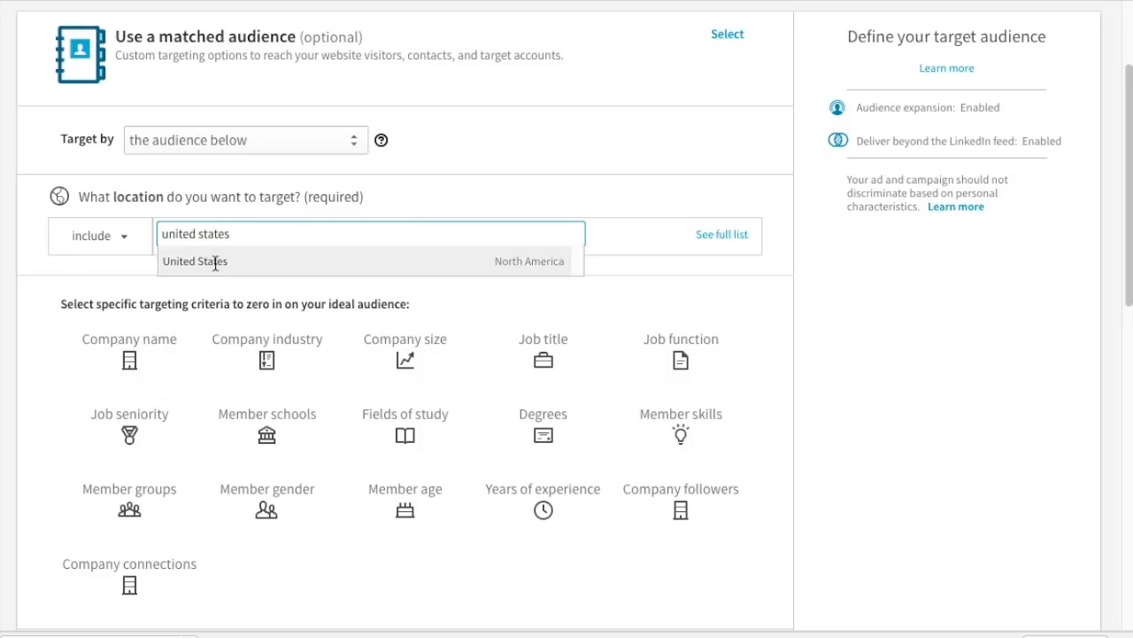
{"action": "left_click", "coordinate": [214, 261]}
Add the job title criterion to the audience and include Dentist
{"action": "scroll", "coordinate": [862, 442], "scroll_direction": "down", "scroll_amount": 3}
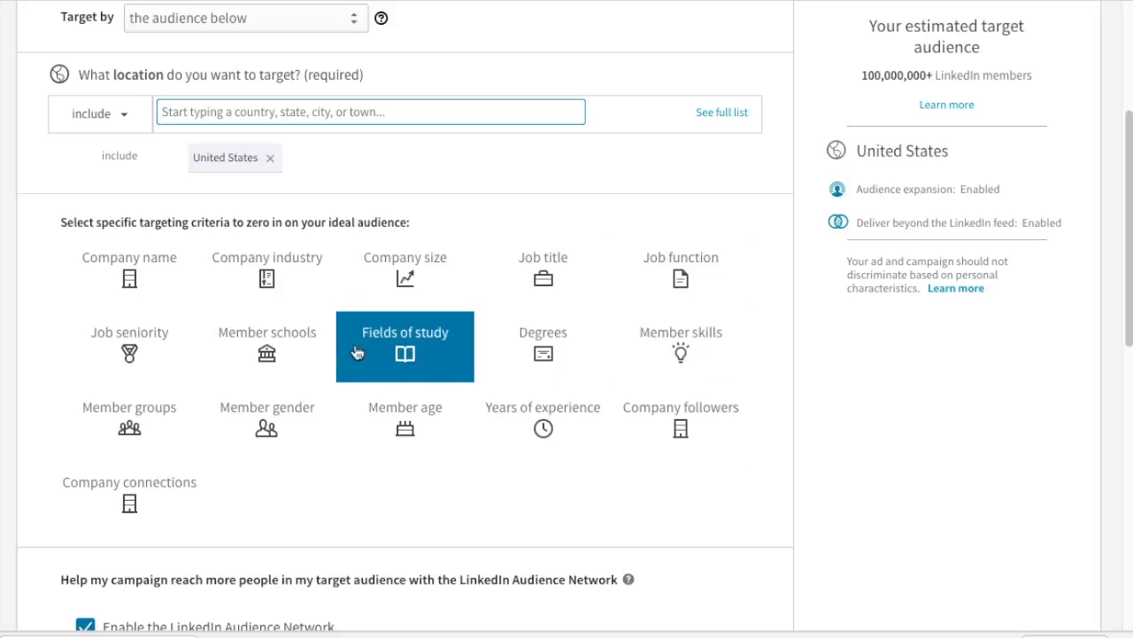
{"action": "left_click", "coordinate": [547, 264]}
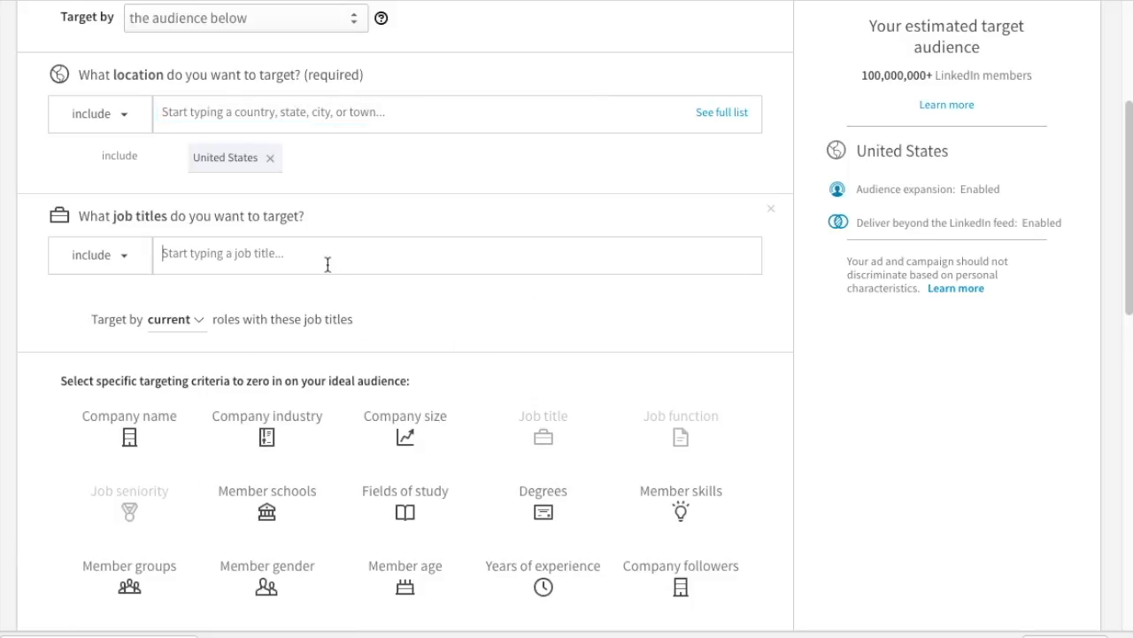
{"action": "type", "text": "dentist"}
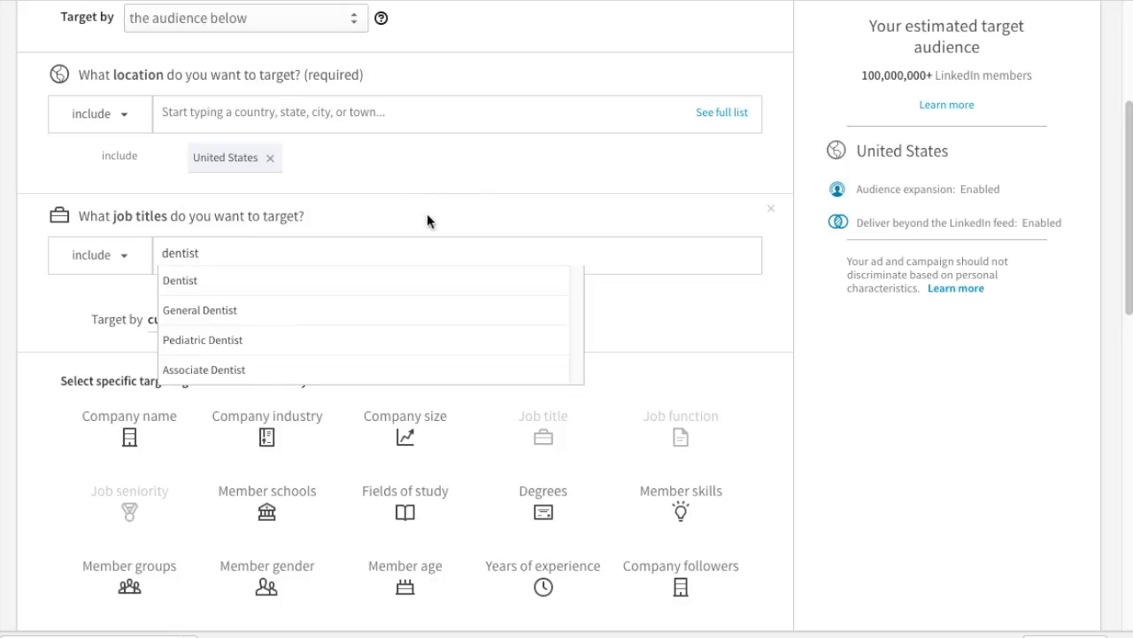
{"action": "left_click", "coordinate": [237, 280]}
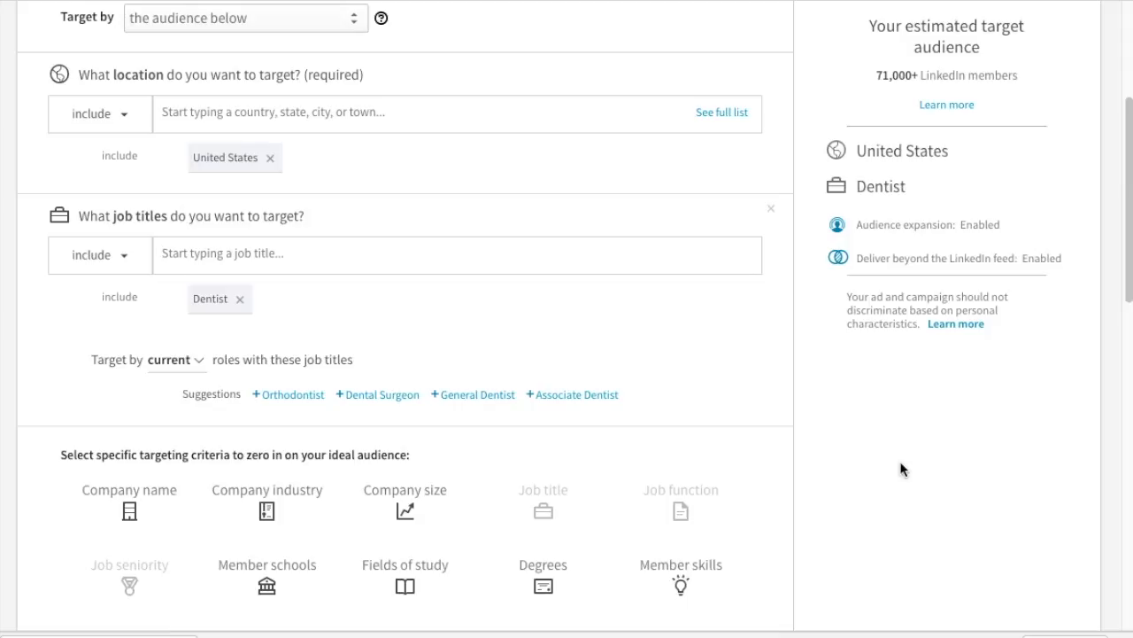
Try to find a further job title matching dentistry, and clear the entry
{"action": "scroll", "coordinate": [903, 415], "scroll_direction": "down", "scroll_amount": 2}
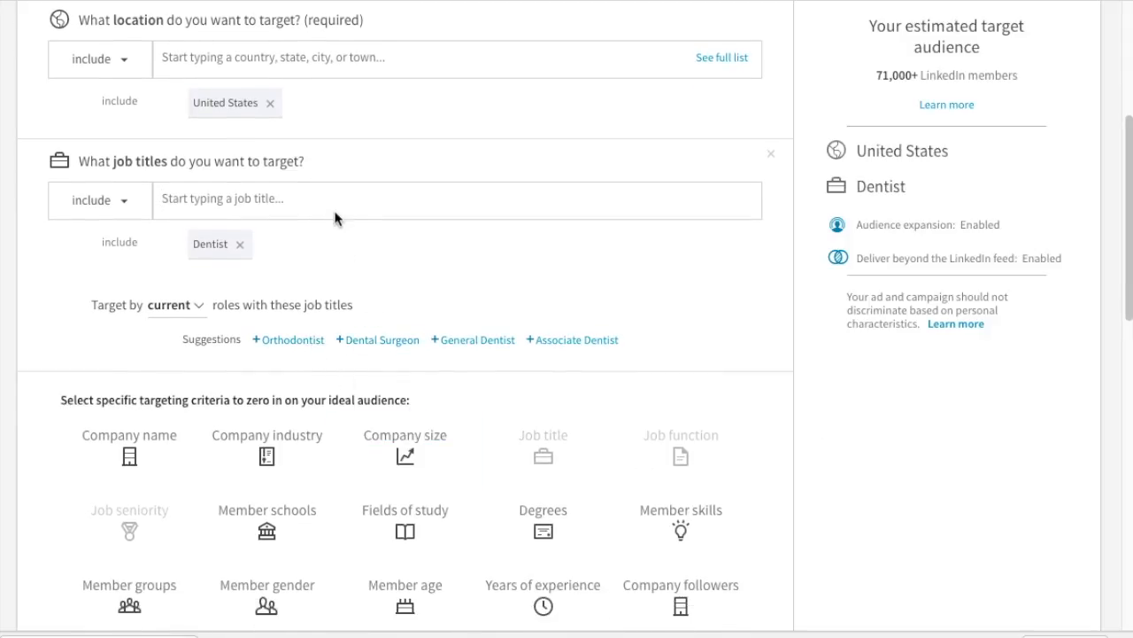
{"action": "type", "text": "dentistry"}
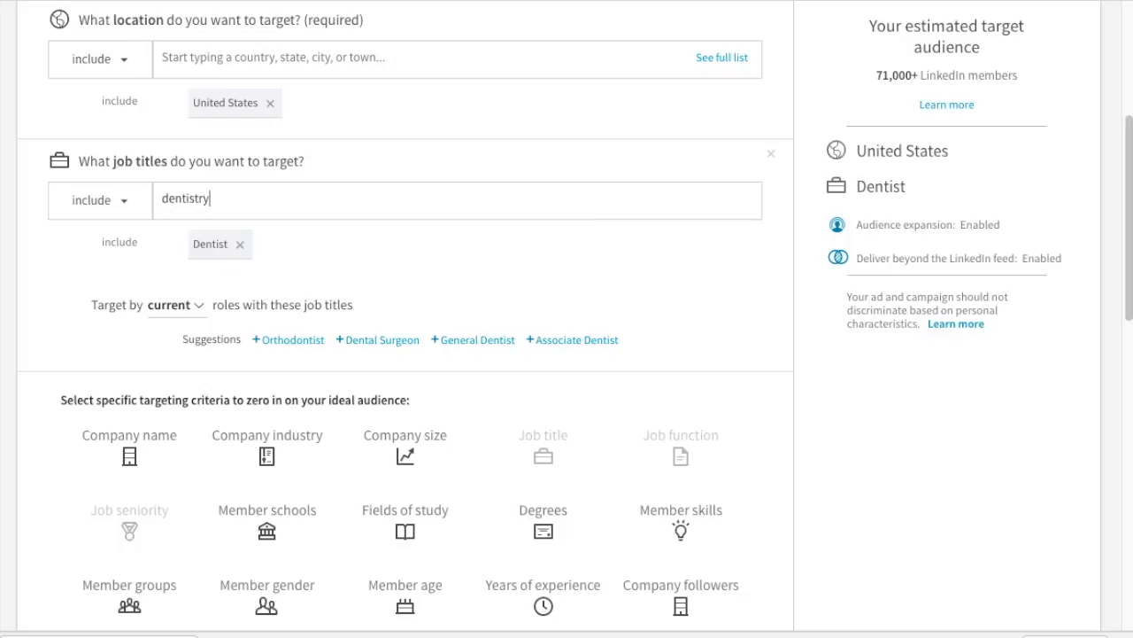
{"action": "key", "text": "BackSpace"}
{"action": "key", "text": "BackSpace"}
{"action": "key", "text": "BackSpace"}
{"action": "key", "text": "BackSpace"}
{"action": "key", "text": "BackSpace"}
{"action": "key", "text": "BackSpace"}
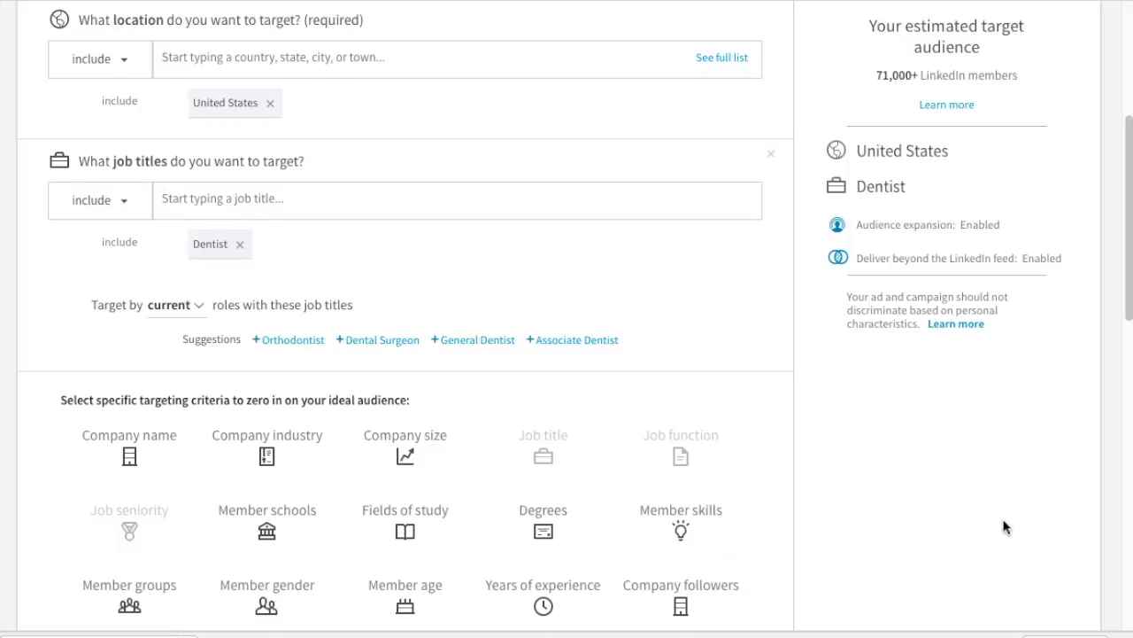
Add company industry as another targeting criterion for the audience
{"action": "scroll", "coordinate": [996, 518], "scroll_direction": "down", "scroll_amount": 1}
{"action": "scroll", "coordinate": [969, 516], "scroll_direction": "down", "scroll_amount": 1}
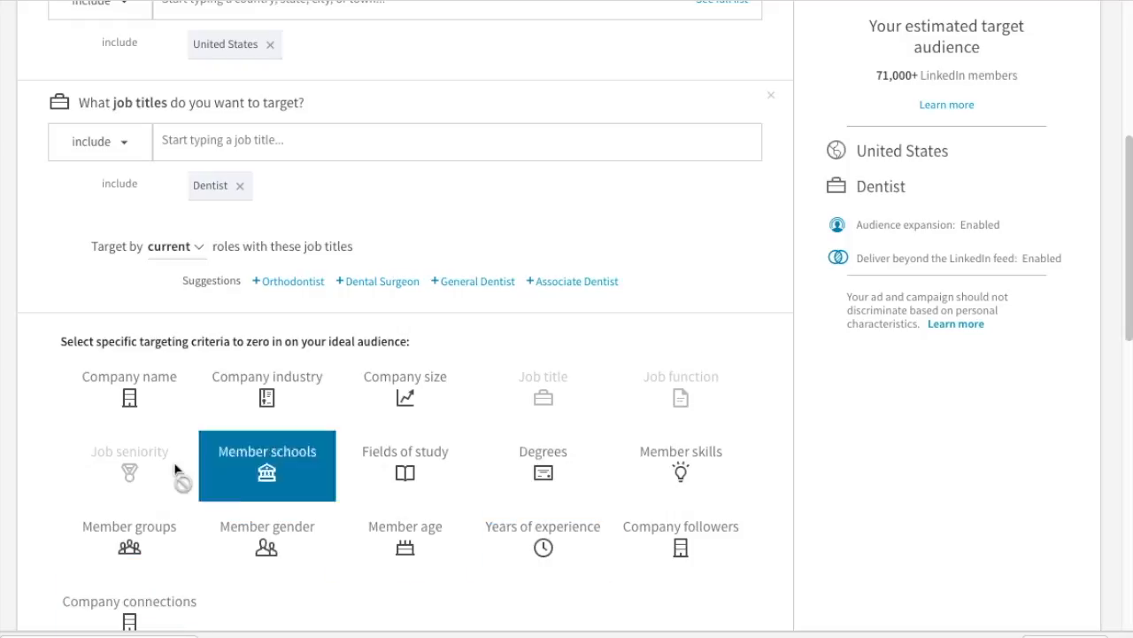
{"action": "left_click", "coordinate": [295, 397]}
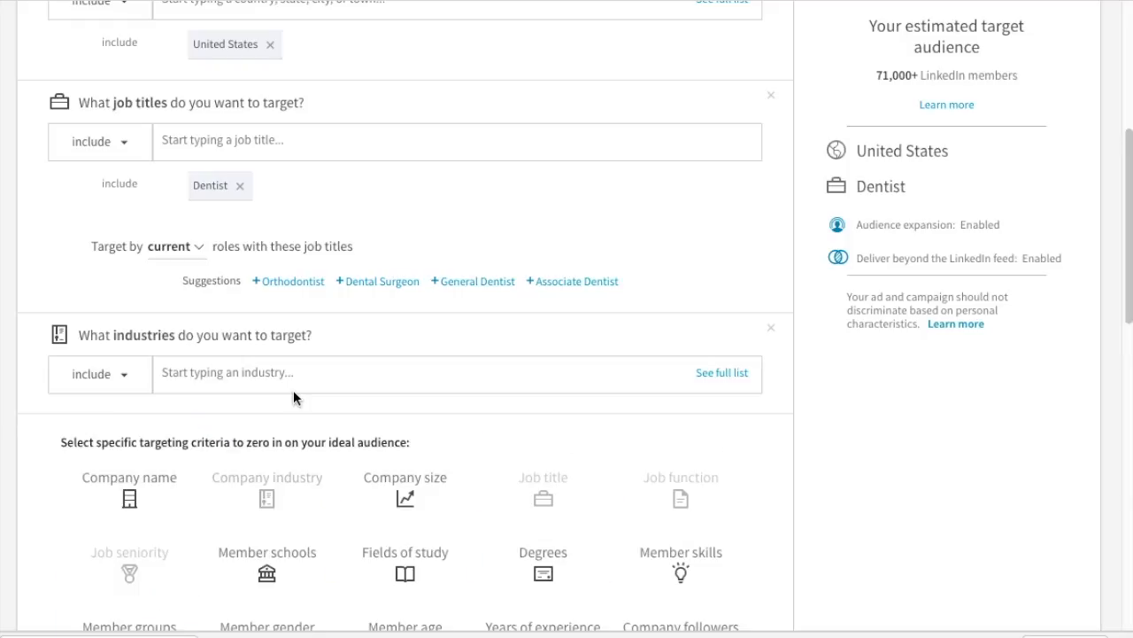
Try to find an industry matching dentist, and clear the entry
{"action": "left_click", "coordinate": [291, 377]}
{"action": "type", "text": "dentist"}
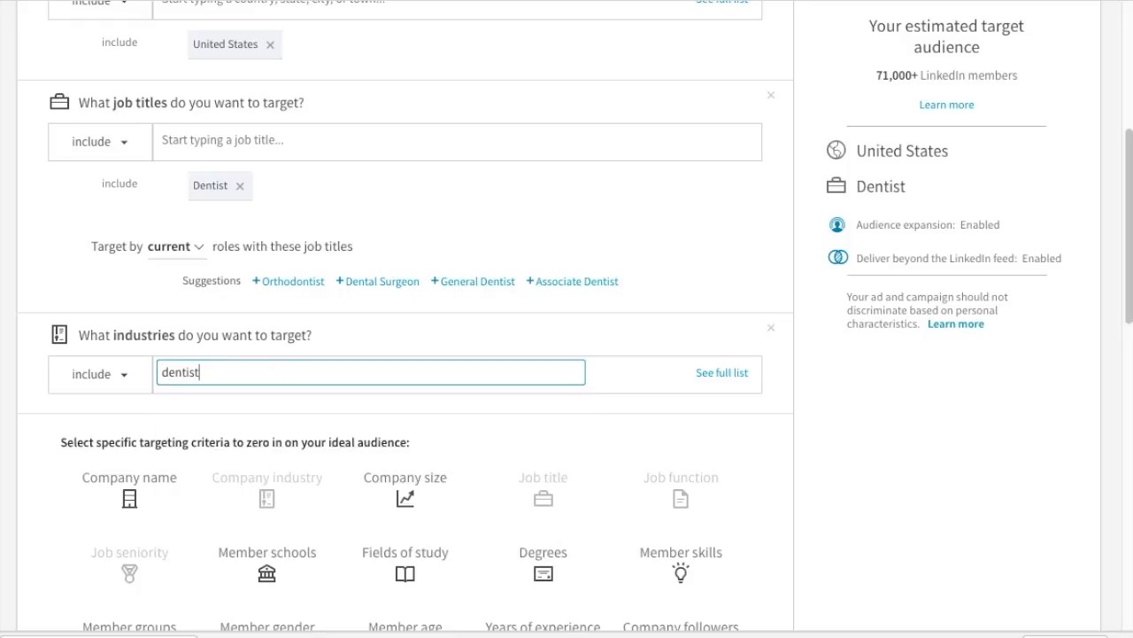
{"action": "key", "text": "BackSpace"}
{"action": "key", "text": "BackSpace"}
{"action": "key", "text": "BackSpace"}
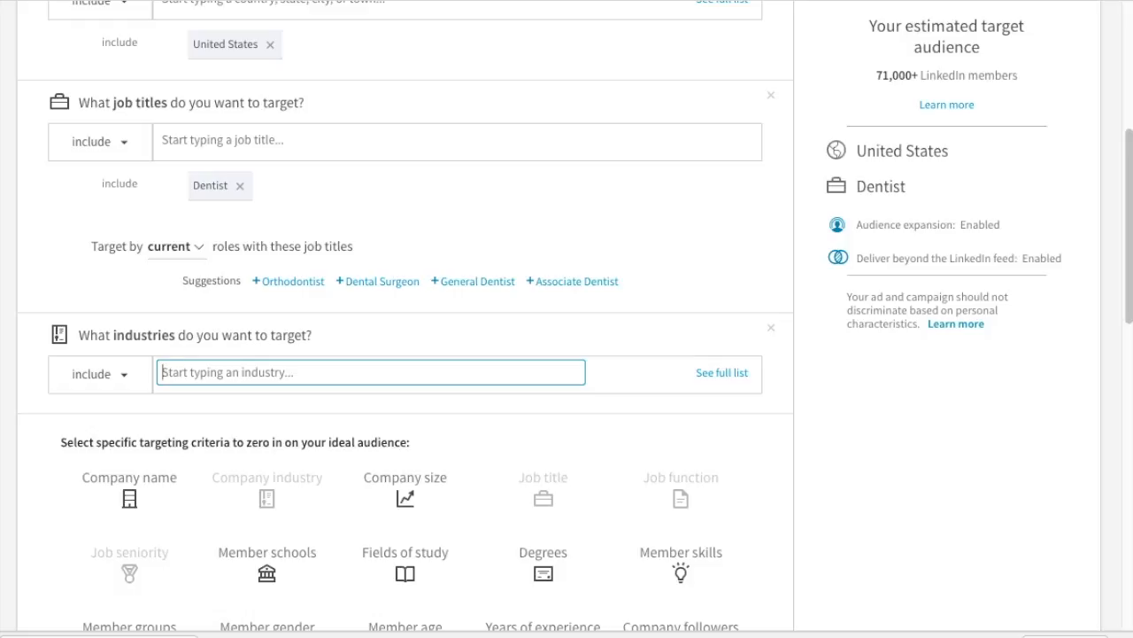
Try to find industries matching "dent" and "medical" for the audience, and clear the entries
{"action": "type", "text": "de"}
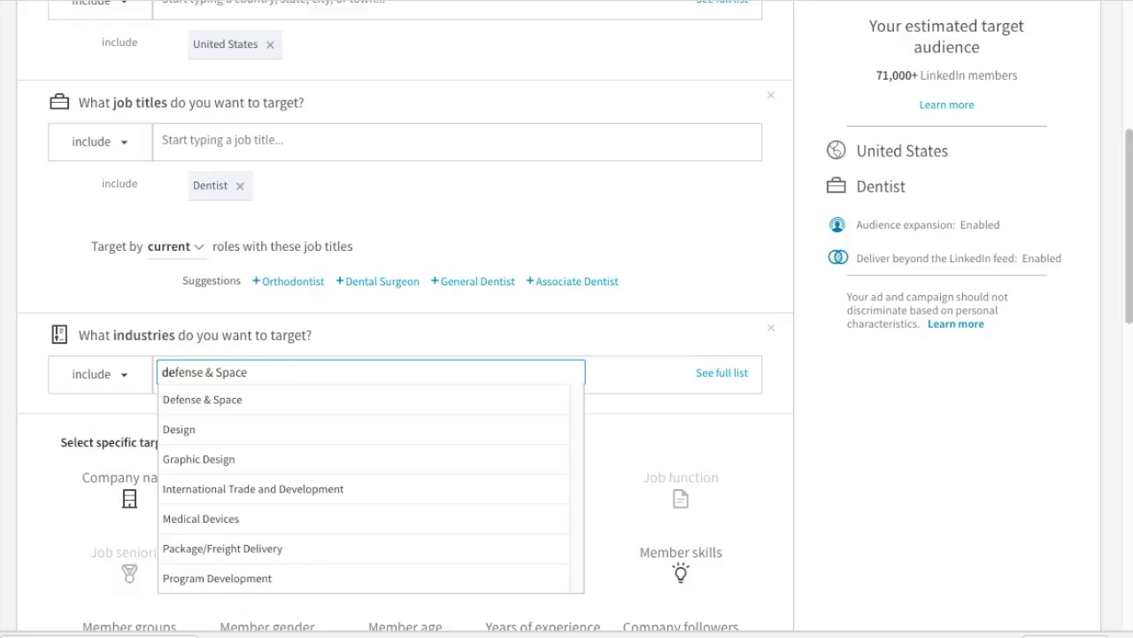
{"action": "type", "text": "nt"}
{"action": "key", "text": "BackSpace"}
{"action": "key", "text": "BackSpace"}
{"action": "key", "text": "BackSpace"}
{"action": "type", "text": "medical"}
{"action": "key", "text": "BackSpace"}
{"action": "key", "text": "BackSpace"}
{"action": "key", "text": "BackSpace"}
{"action": "key", "text": "BackSpace"}
{"action": "key", "text": "BackSpace"}
{"action": "key", "text": "BackSpace"}
{"action": "key", "text": "BackSpace"}
Remove the industry criterion from the campaign's audience targeting
{"action": "left_click", "coordinate": [871, 380]}
{"action": "left_click", "coordinate": [771, 328]}
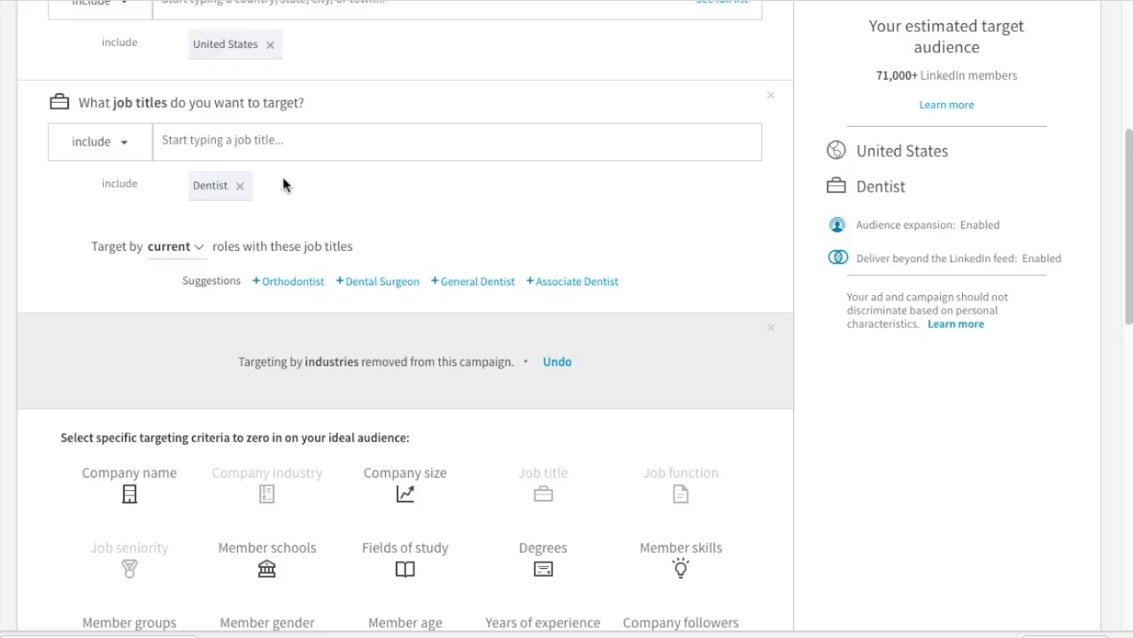
Try targeting dentists with 4+ years of experience, and remove that criterion from the audience
{"action": "scroll", "coordinate": [821, 503], "scroll_direction": "down", "scroll_amount": 2}
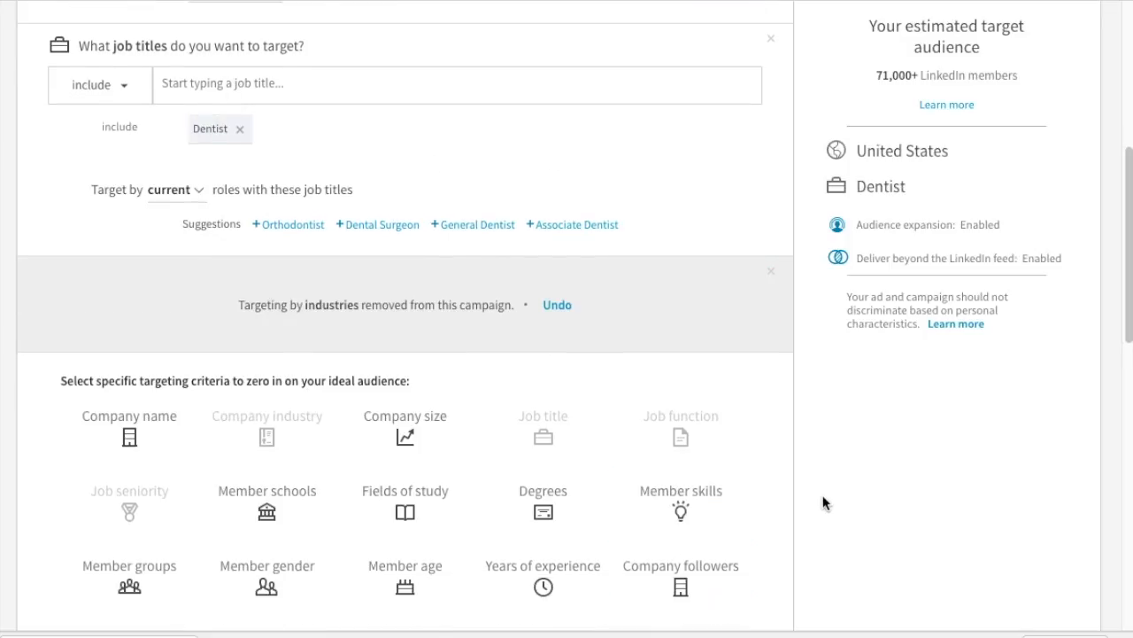
{"action": "left_click", "coordinate": [526, 461]}
{"action": "left_click_drag", "start_coordinate": [61, 298], "coordinate": [250, 301]}
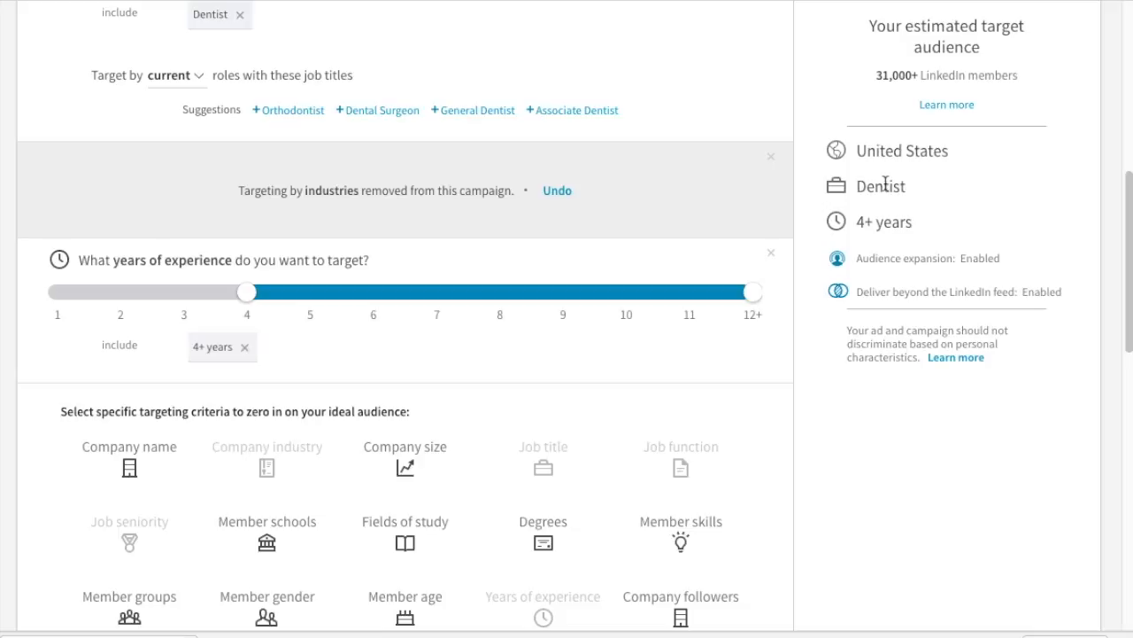
{"action": "left_click", "coordinate": [770, 254]}
{"action": "left_click", "coordinate": [770, 253]}
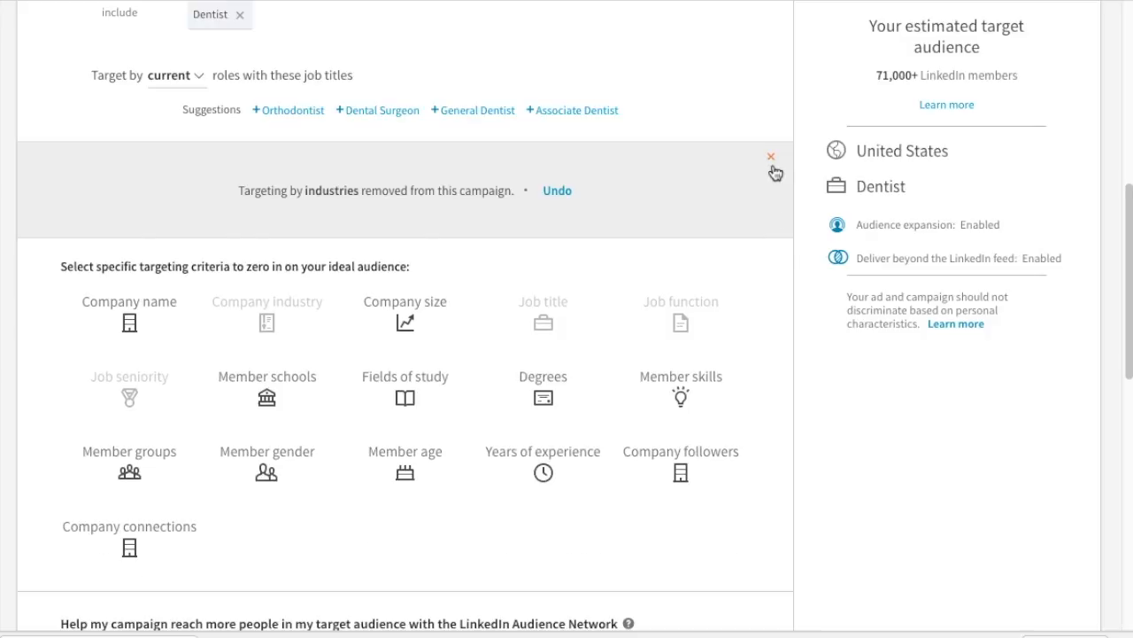
{"action": "left_click", "coordinate": [770, 157]}
{"action": "scroll", "coordinate": [772, 182], "scroll_direction": "up", "scroll_amount": 3}
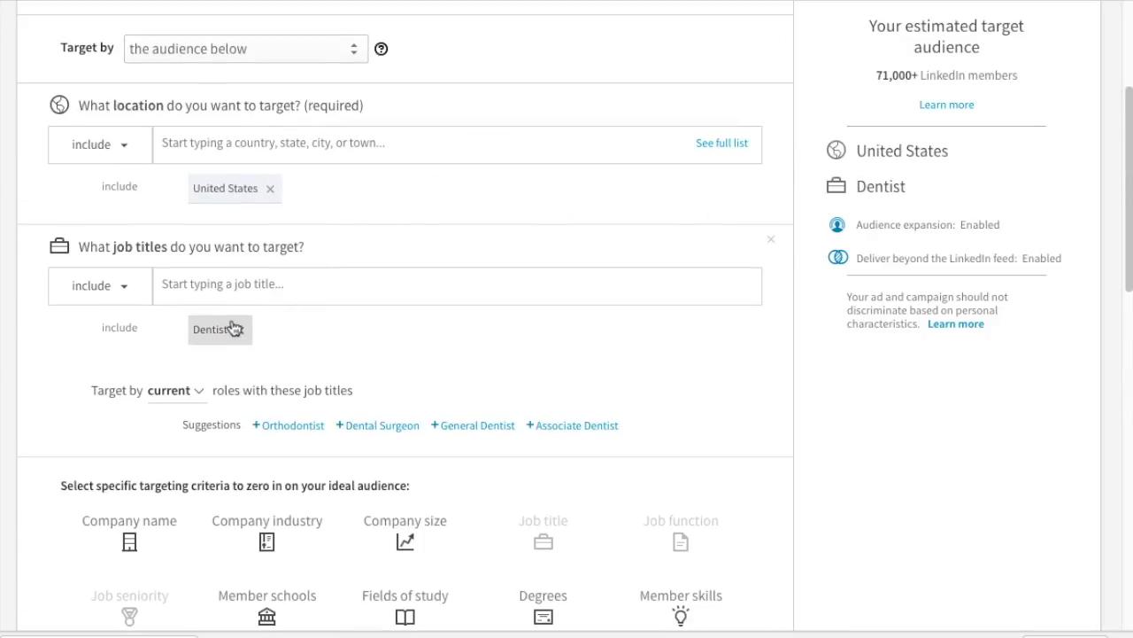
Review the LinkedIn Audience Network and Audience Expansion options, and proceed to the budget and schedule step
{"action": "scroll", "coordinate": [703, 239], "scroll_direction": "down", "scroll_amount": 9}
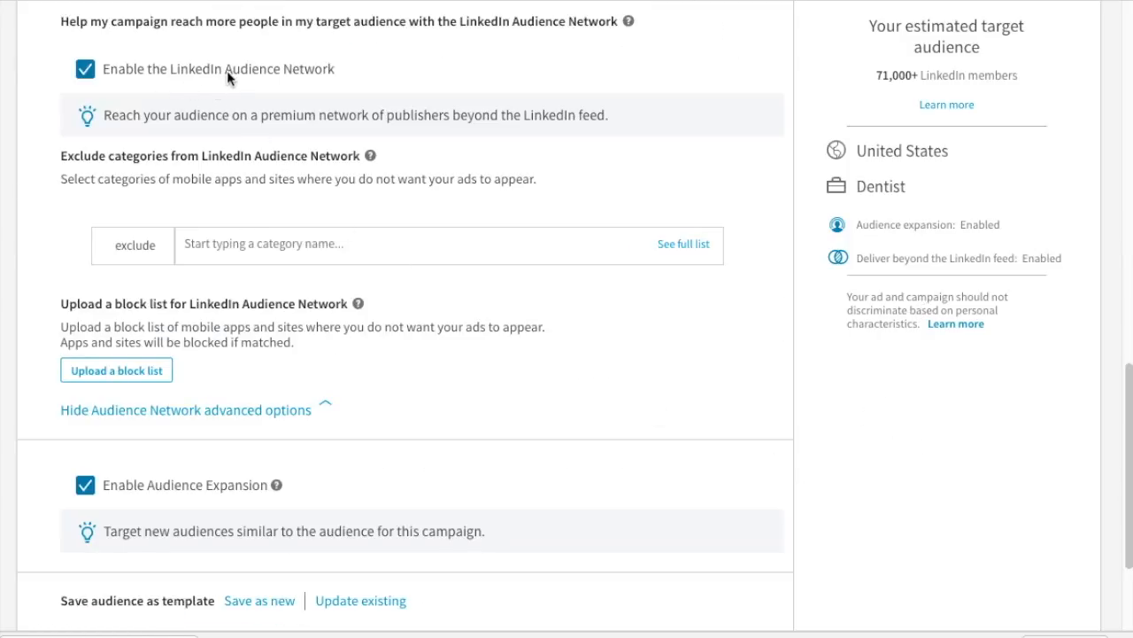
{"action": "scroll", "coordinate": [594, 132], "scroll_direction": "up", "scroll_amount": 2}
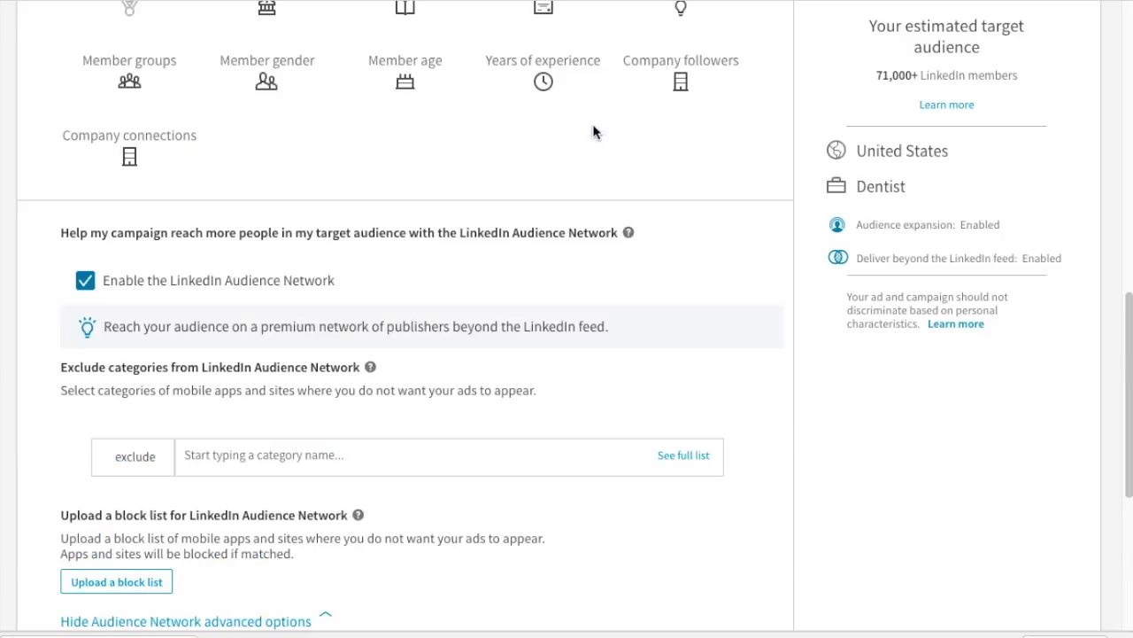
{"action": "scroll", "coordinate": [690, 255], "scroll_direction": "down", "scroll_amount": 1}
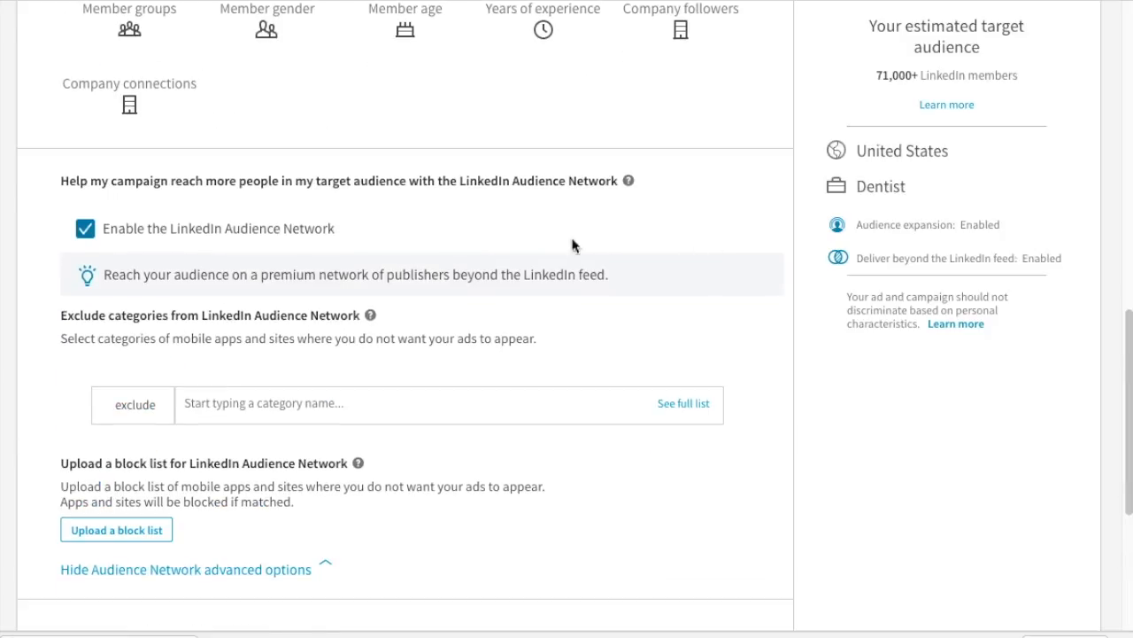
{"action": "left_click_drag", "start_coordinate": [170, 278], "coordinate": [448, 278]}
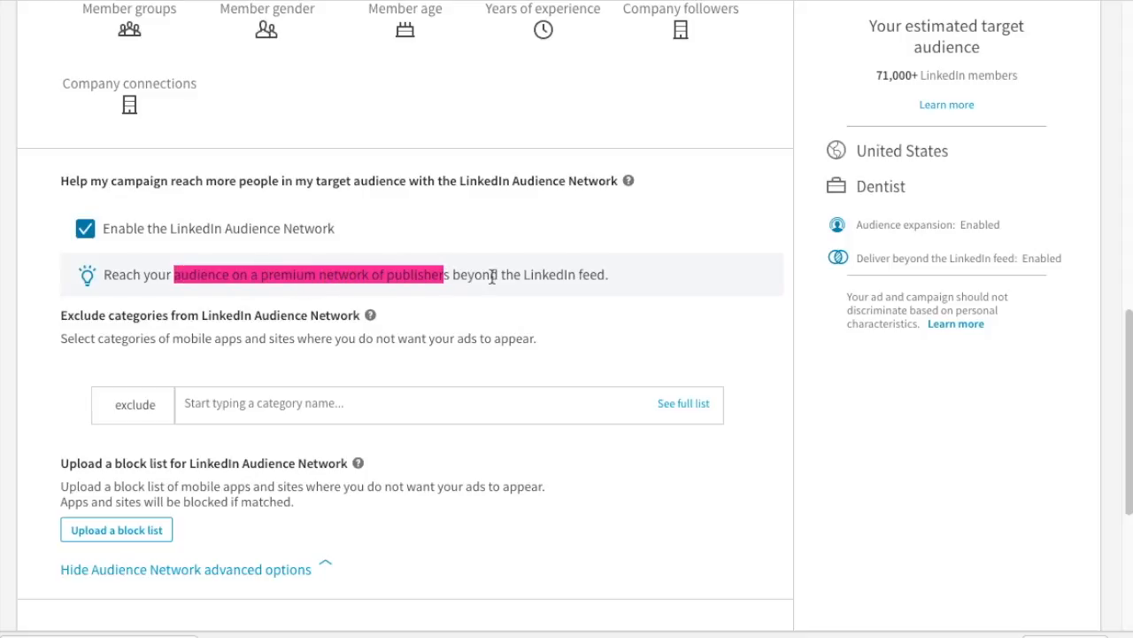
{"action": "left_click", "coordinate": [492, 277]}
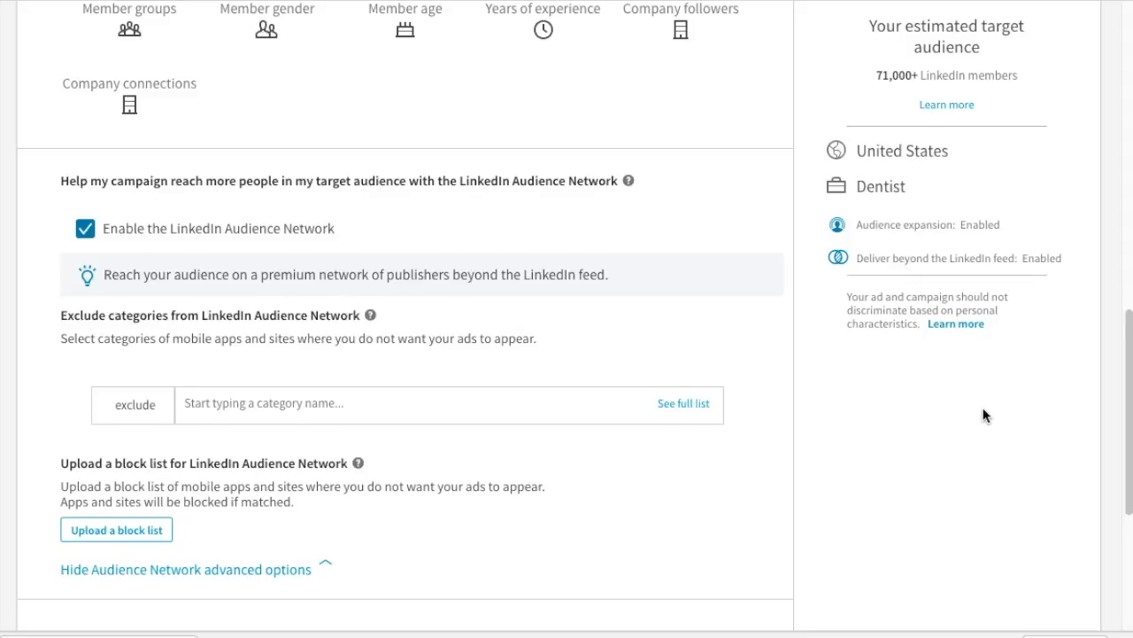
{"action": "scroll", "coordinate": [985, 399], "scroll_direction": "down", "scroll_amount": 2}
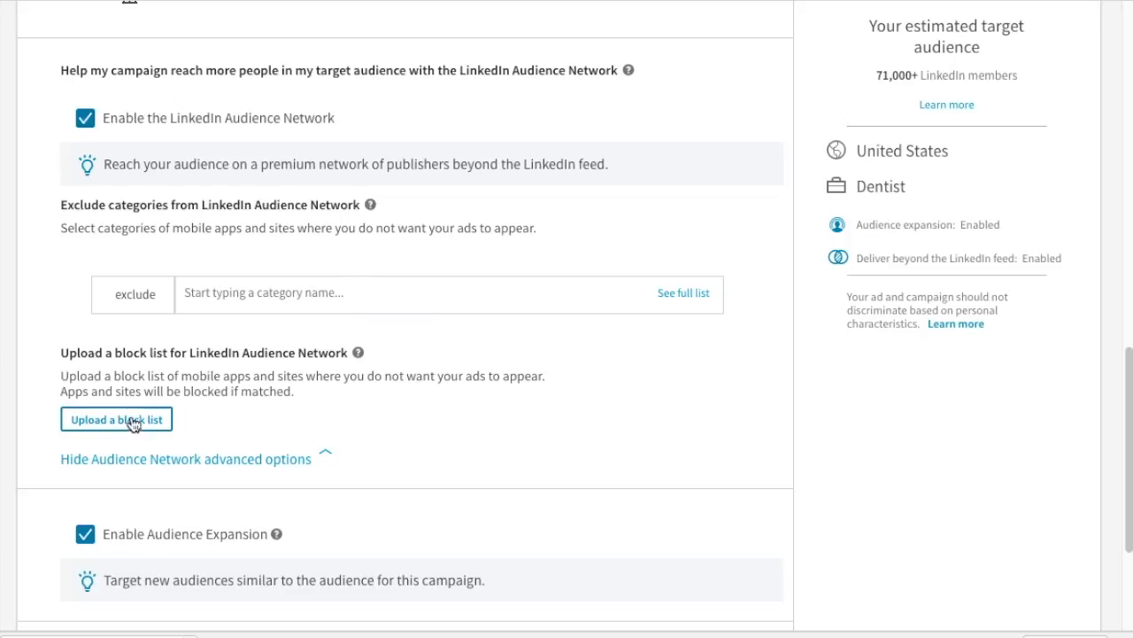
{"action": "scroll", "coordinate": [886, 416], "scroll_direction": "down", "scroll_amount": 3}
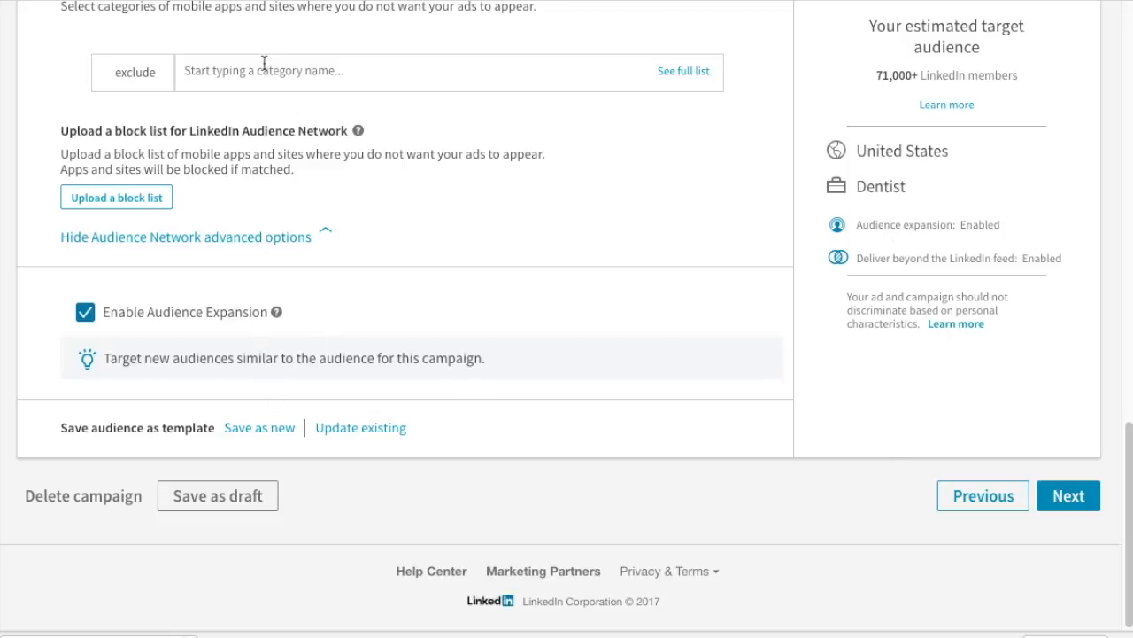
{"action": "left_click", "coordinate": [1082, 501]}
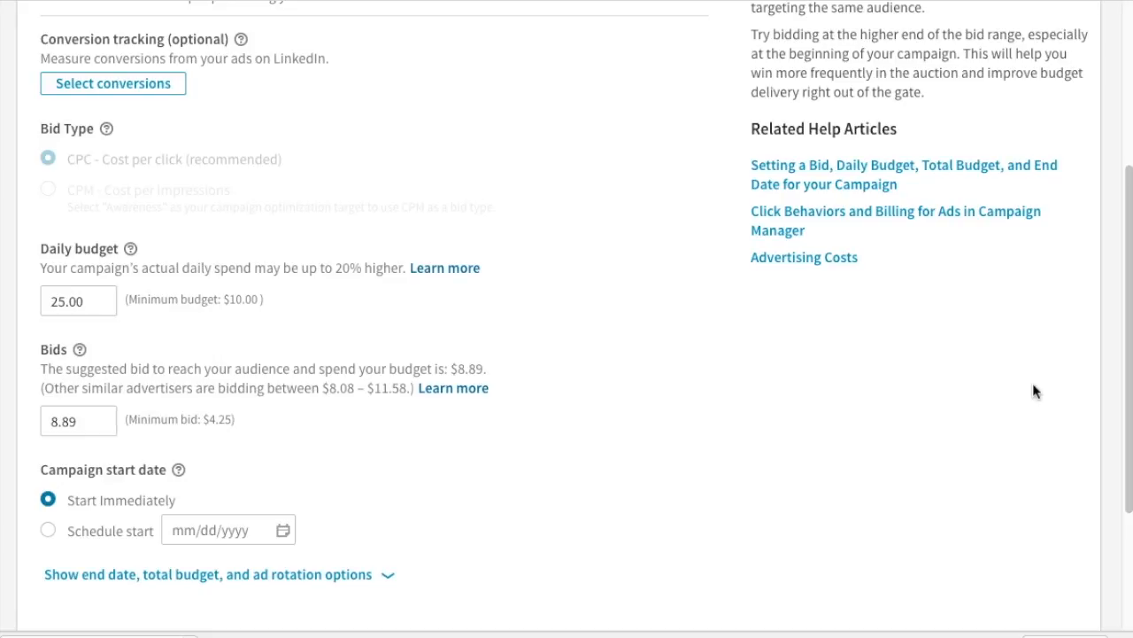
Optimize the campaign for Website Conversions and apply the Contact Form Fills conversion to it
{"action": "scroll", "coordinate": [886, 389], "scroll_direction": "up", "scroll_amount": 3}
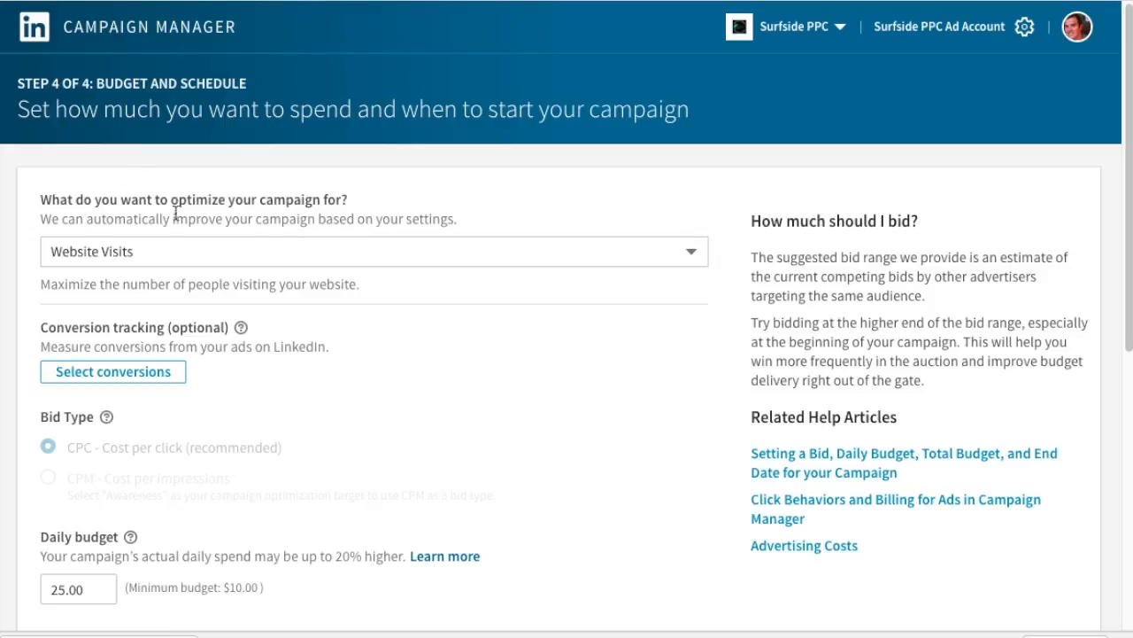
{"action": "left_click", "coordinate": [183, 251]}
{"action": "left_click", "coordinate": [182, 268]}
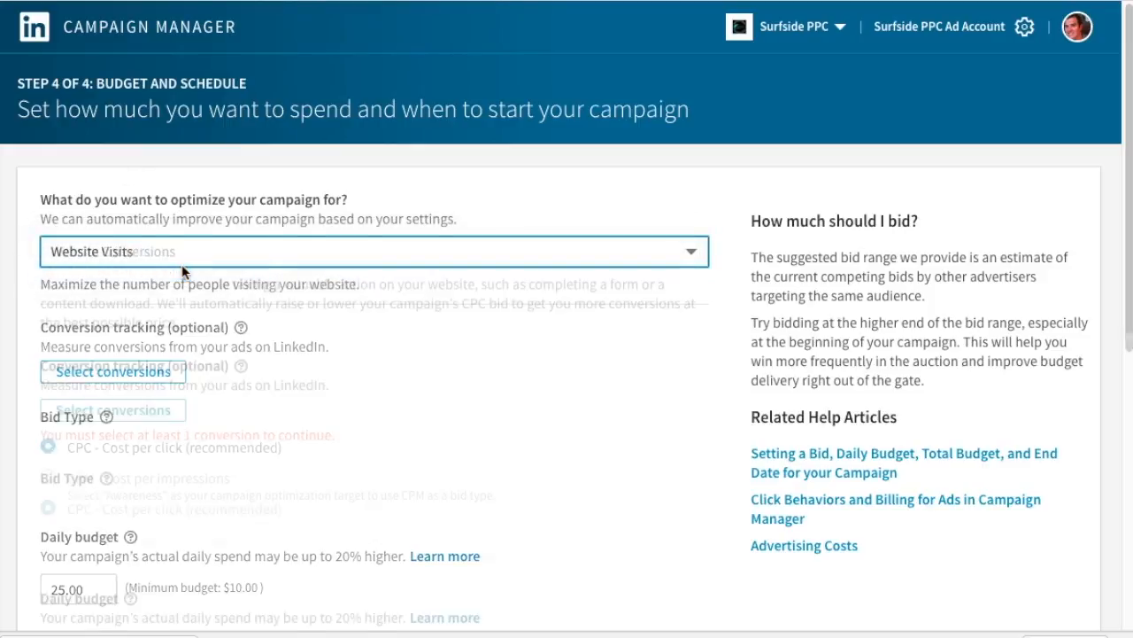
{"action": "left_click", "coordinate": [151, 410]}
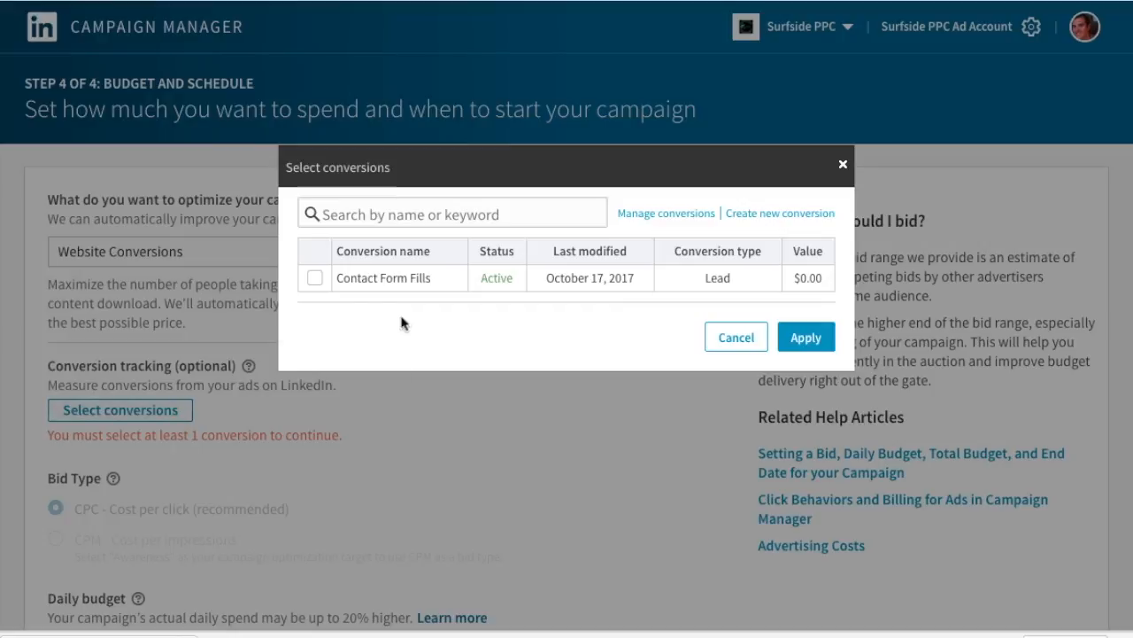
{"action": "left_click", "coordinate": [315, 278]}
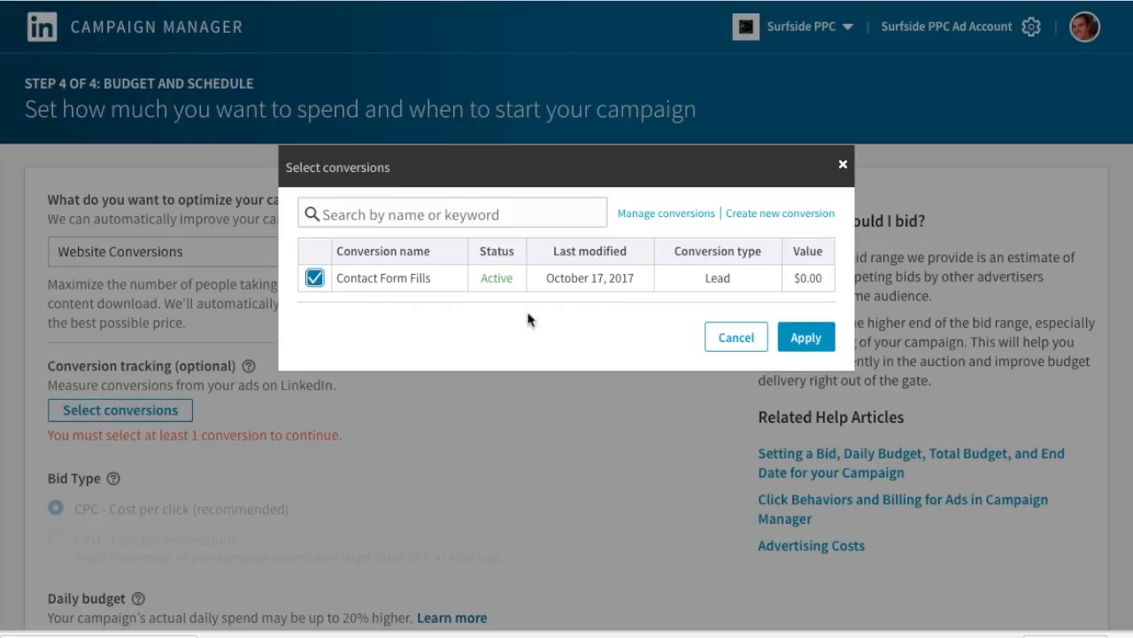
{"action": "left_click", "coordinate": [806, 337]}
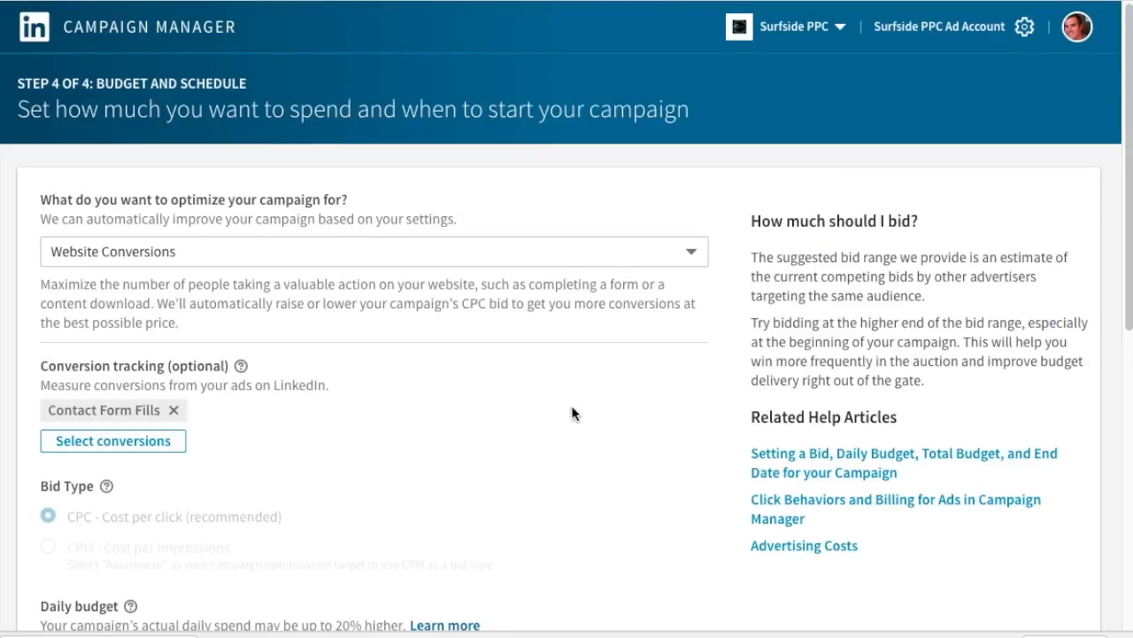
Look at the dental PPC article on the website, and examine the campaign's suggested bid, competitors' bid range and minimum bid
{"action": "scroll", "coordinate": [584, 433], "scroll_direction": "down", "scroll_amount": 1}
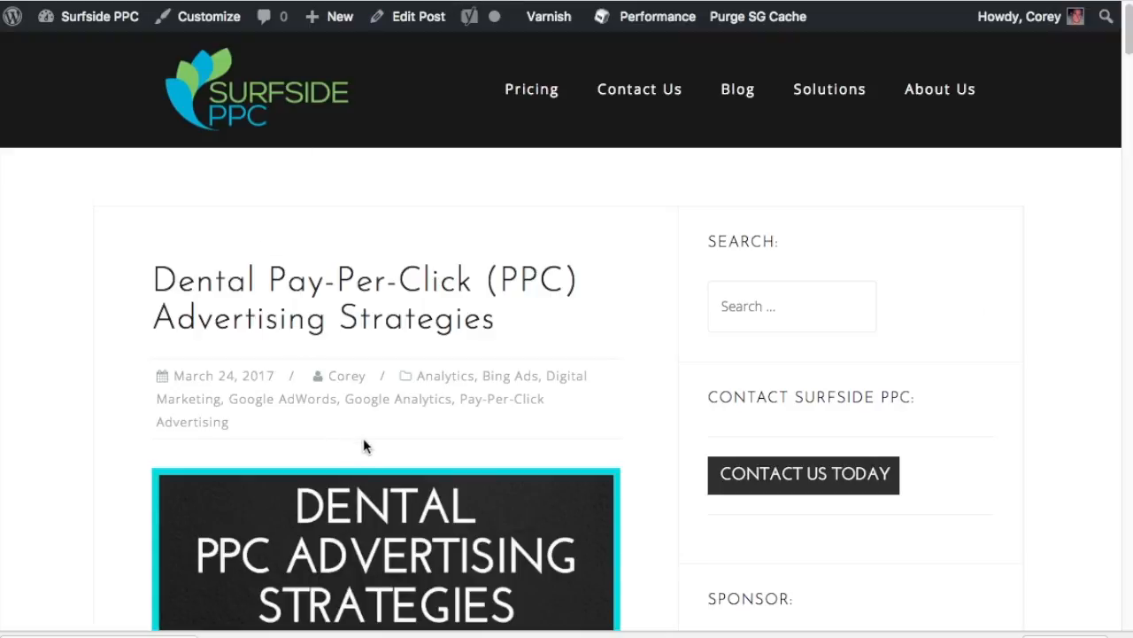
{"action": "scroll", "coordinate": [365, 450], "scroll_direction": "down", "scroll_amount": 2}
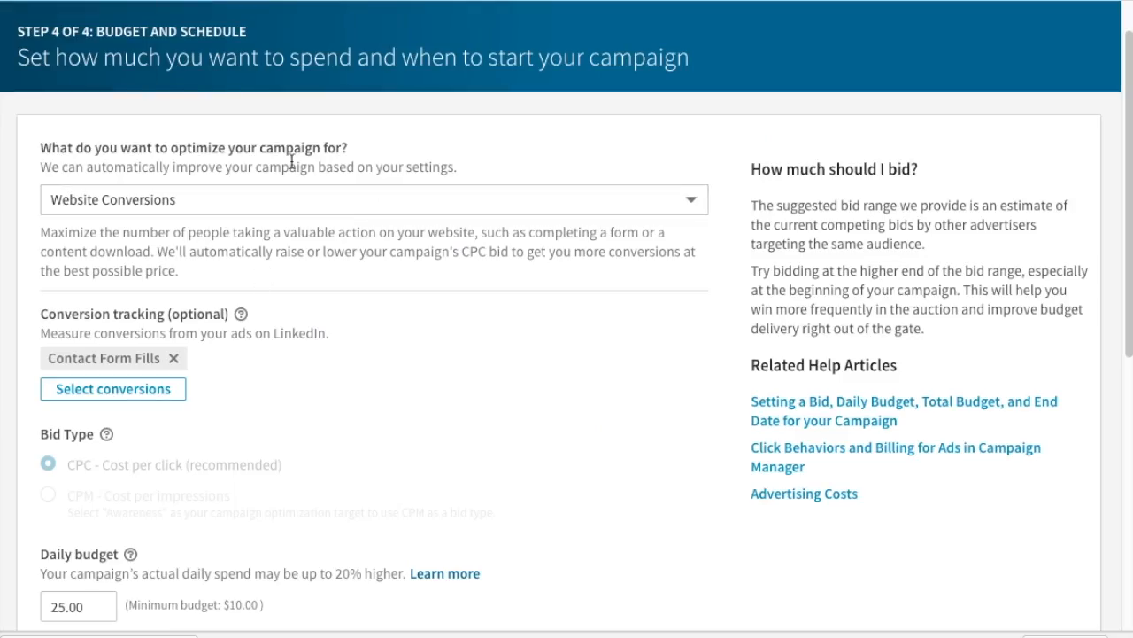
{"action": "scroll", "coordinate": [513, 381], "scroll_direction": "down", "scroll_amount": 2}
{"action": "scroll", "coordinate": [614, 349], "scroll_direction": "down", "scroll_amount": 5}
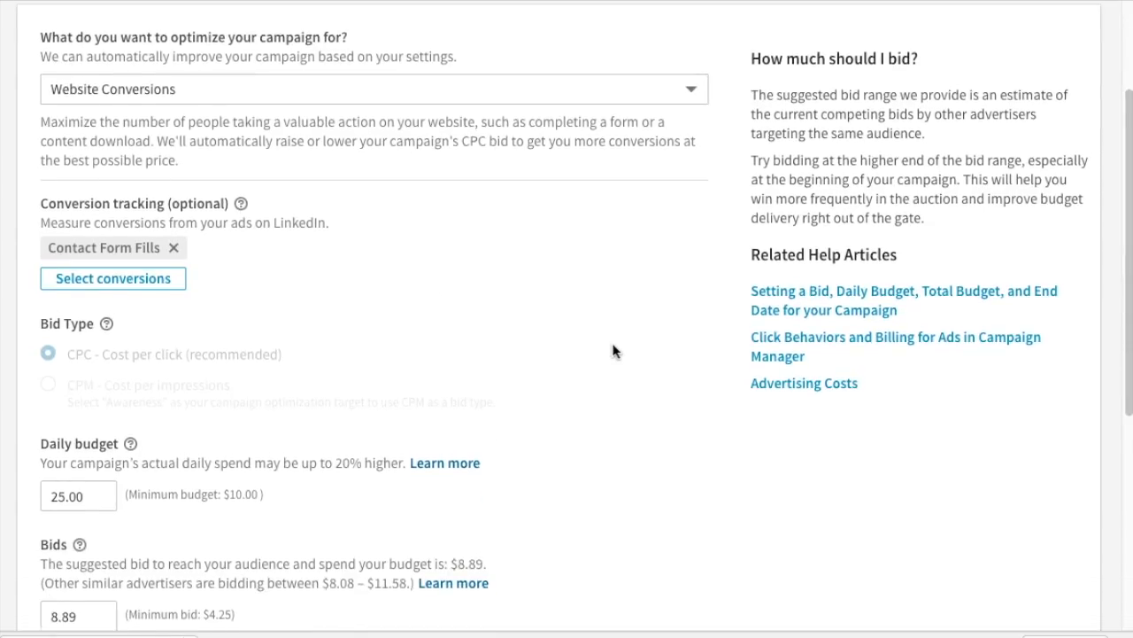
{"action": "scroll", "coordinate": [623, 347], "scroll_direction": "down", "scroll_amount": 1}
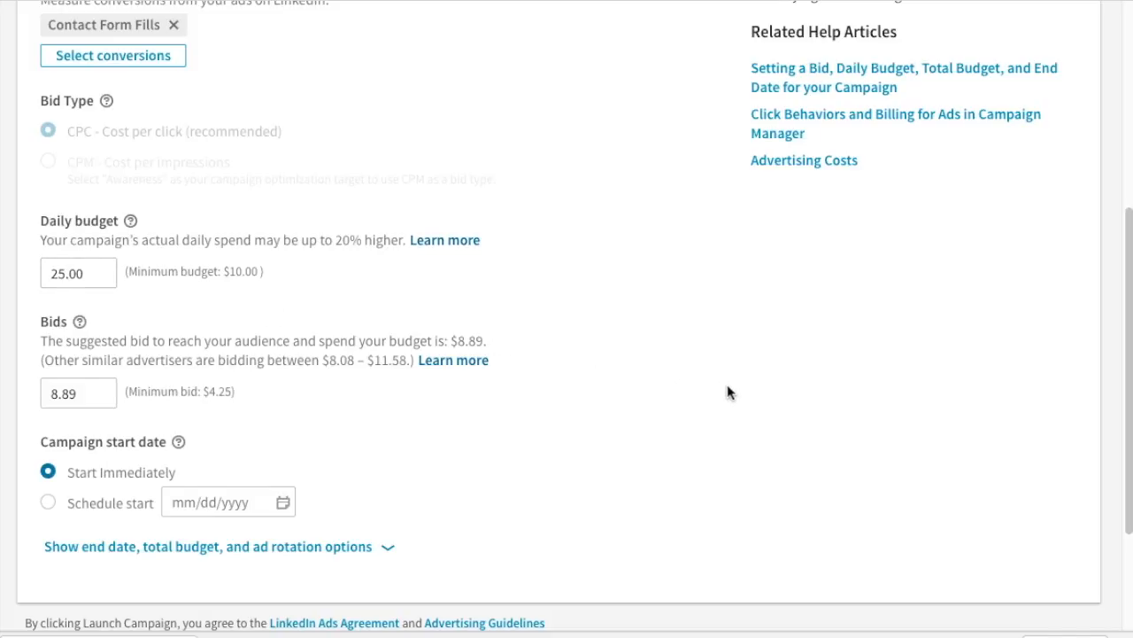
{"action": "scroll", "coordinate": [728, 392], "scroll_direction": "down", "scroll_amount": 1}
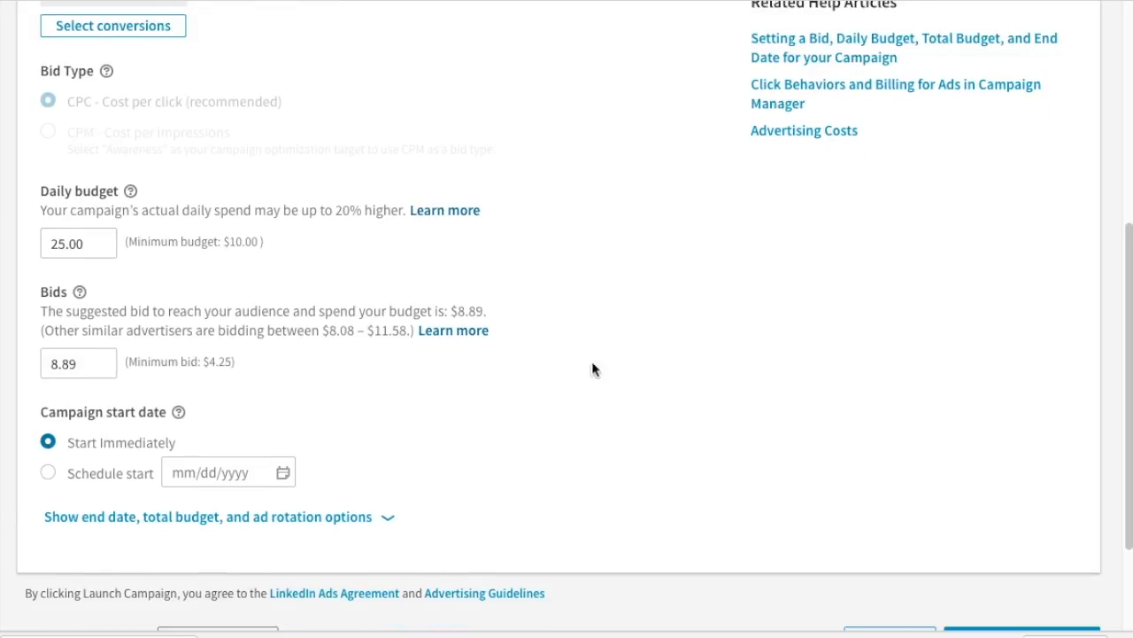
{"action": "left_click_drag", "start_coordinate": [322, 331], "coordinate": [412, 334]}
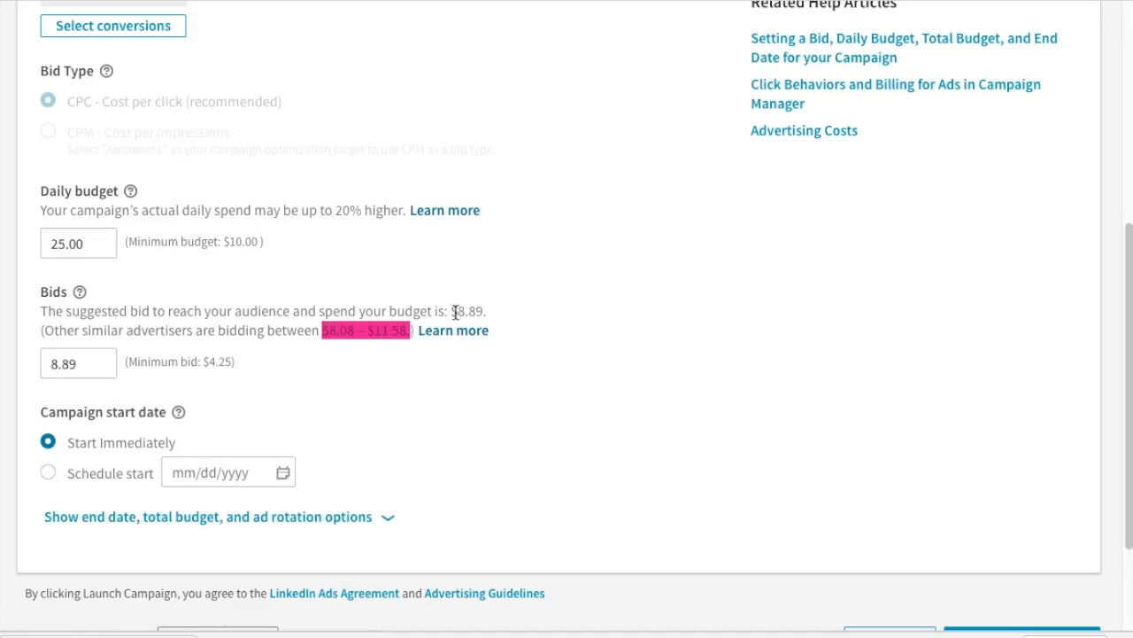
{"action": "left_click_drag", "start_coordinate": [451, 312], "coordinate": [487, 312]}
{"action": "left_click", "coordinate": [591, 391]}
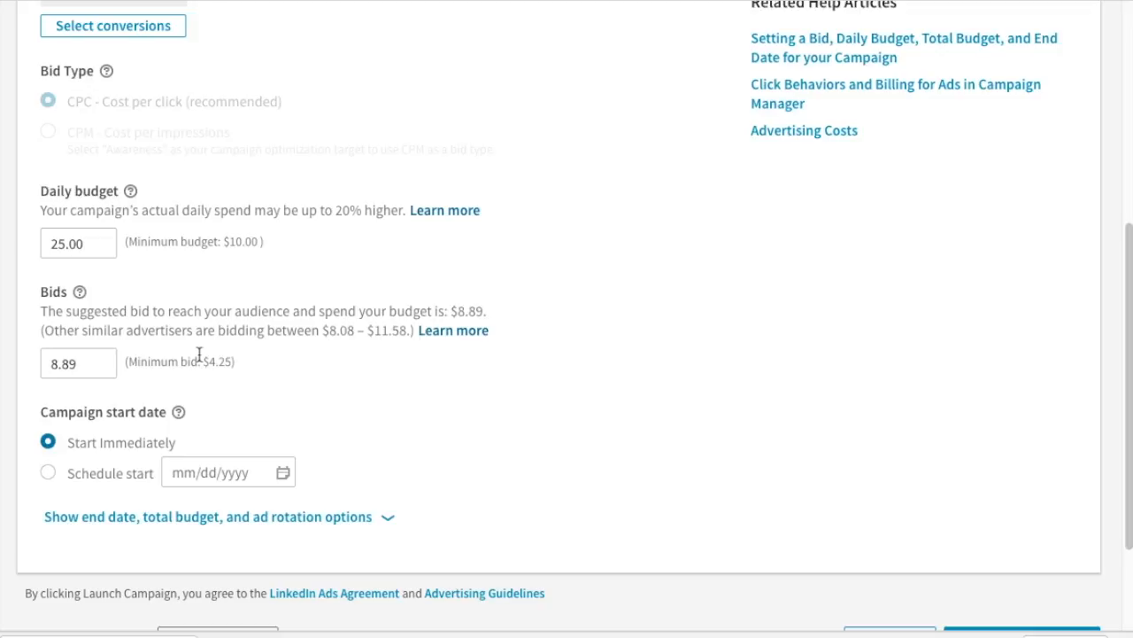
{"action": "left_click_drag", "start_coordinate": [408, 330], "coordinate": [370, 331]}
{"action": "left_click_drag", "start_coordinate": [232, 362], "coordinate": [209, 361]}
{"action": "left_click", "coordinate": [582, 440]}
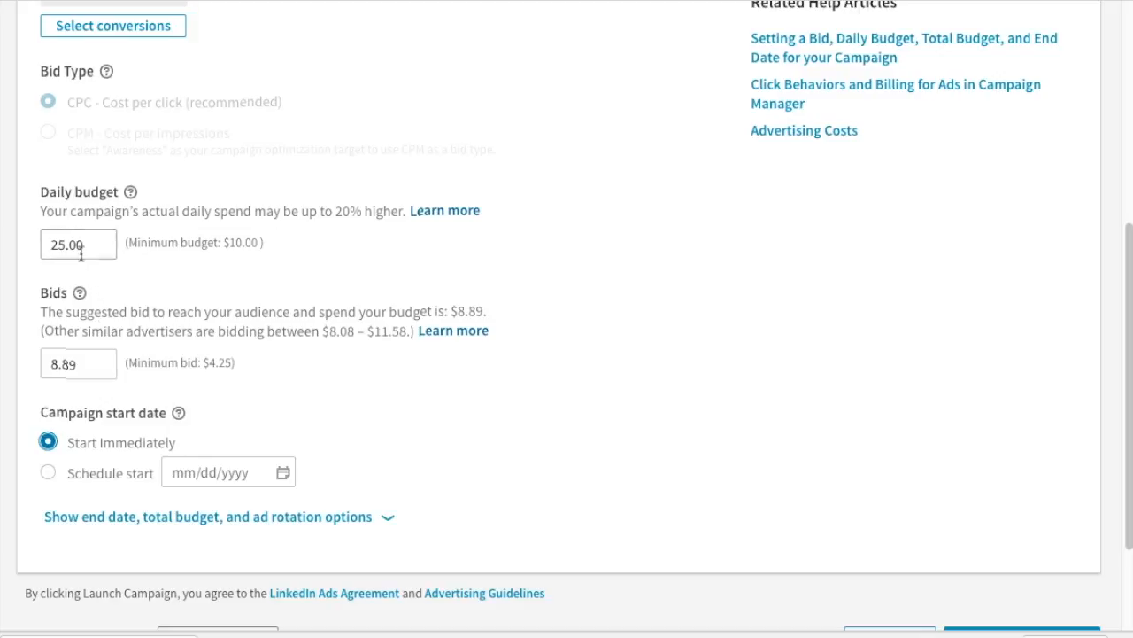
Set the campaign's cost-per-click bid to 6.00
{"action": "left_click", "coordinate": [76, 363]}
{"action": "left_click_drag", "start_coordinate": [78, 363], "coordinate": [52, 361]}
{"action": "type", "text": "6"}
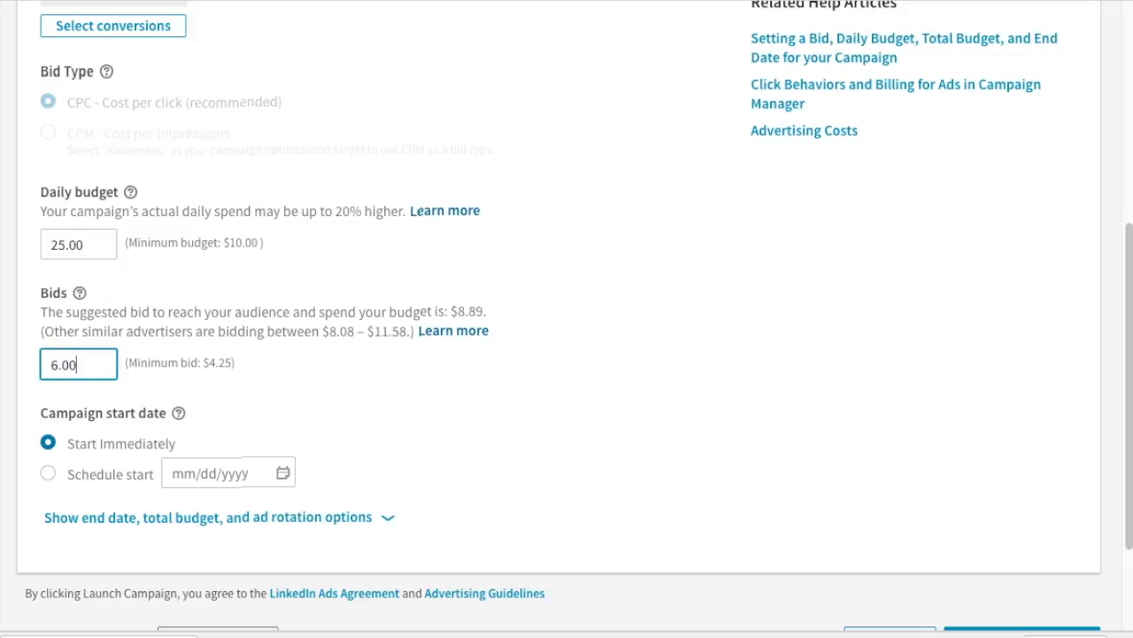
{"action": "type", "text": ".00"}
{"action": "left_click", "coordinate": [676, 412]}
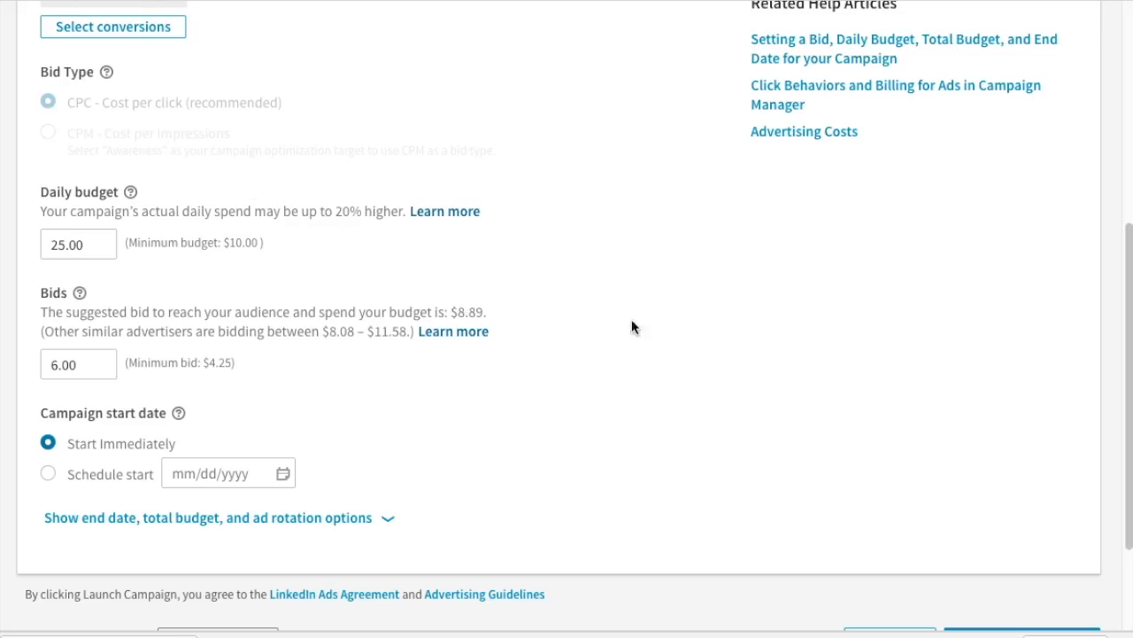
Schedule the campaign to start on 10/18/2017 and end on 10/31/2017
{"action": "scroll", "coordinate": [687, 432], "scroll_direction": "down", "scroll_amount": 1}
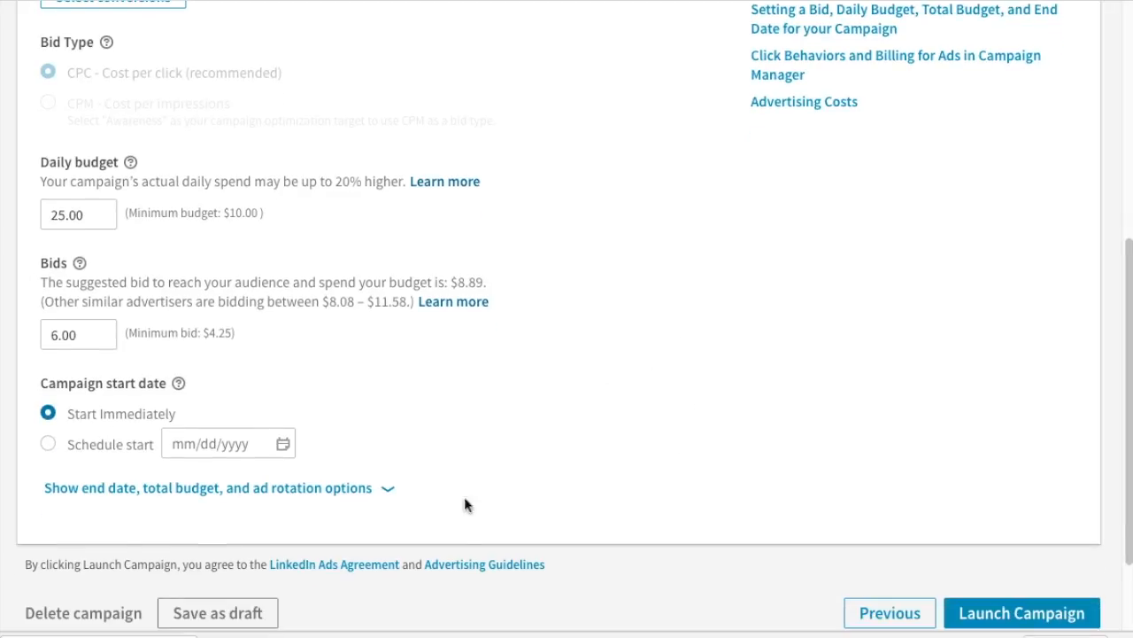
{"action": "left_click", "coordinate": [152, 488]}
{"action": "scroll", "coordinate": [607, 348], "scroll_direction": "down", "scroll_amount": 1}
{"action": "left_click", "coordinate": [46, 390]}
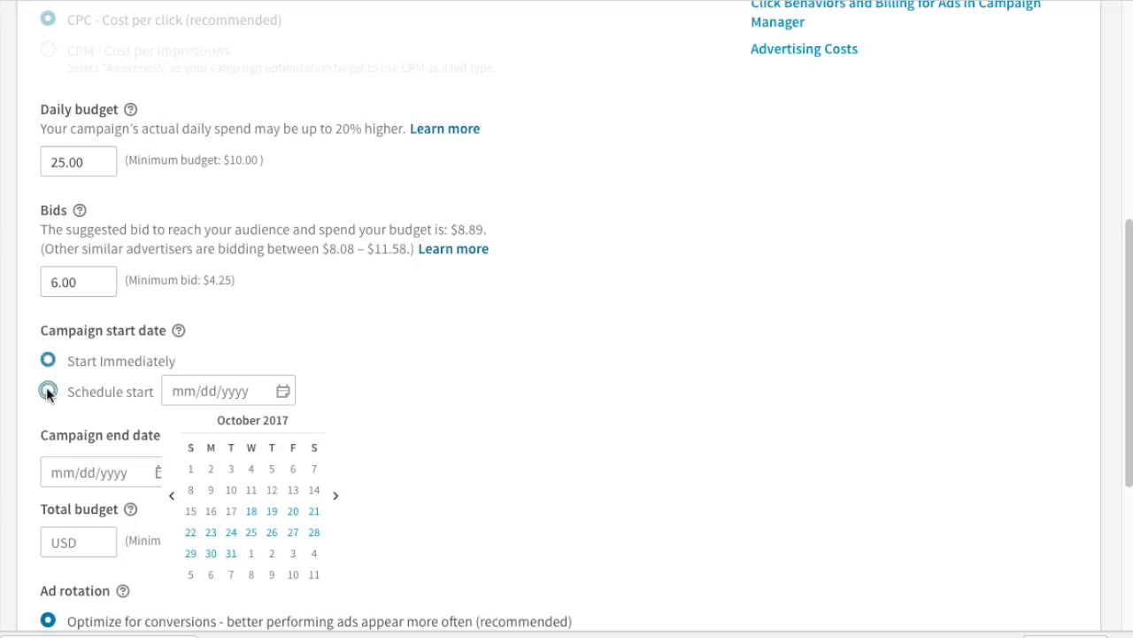
{"action": "left_click", "coordinate": [251, 511]}
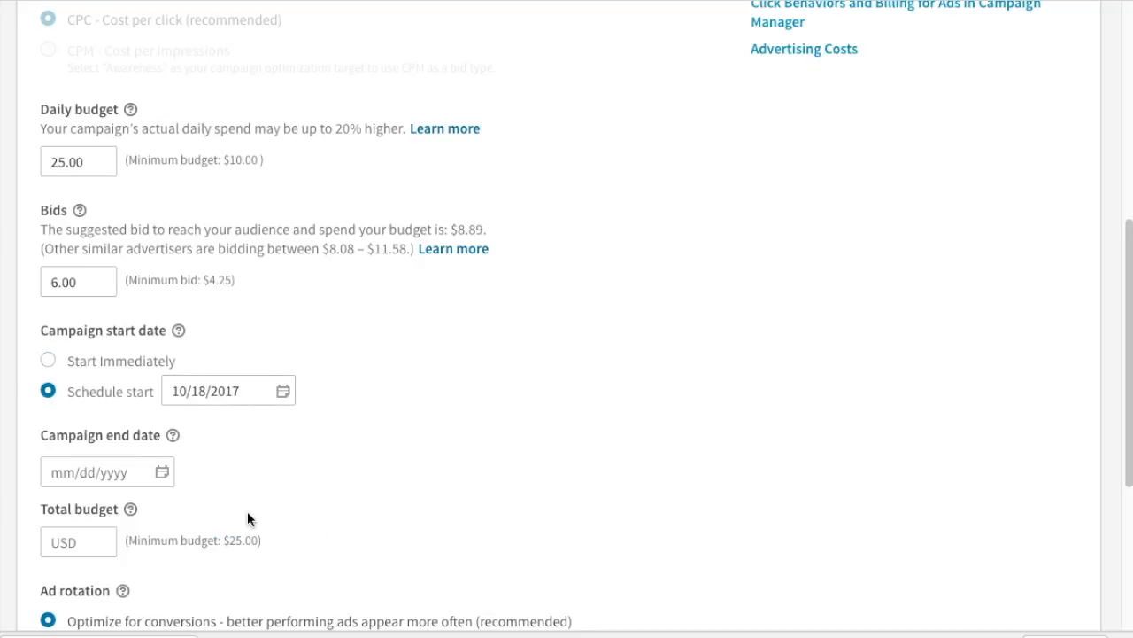
{"action": "left_click", "coordinate": [116, 476]}
{"action": "scroll", "coordinate": [417, 483], "scroll_direction": "down", "scroll_amount": 1}
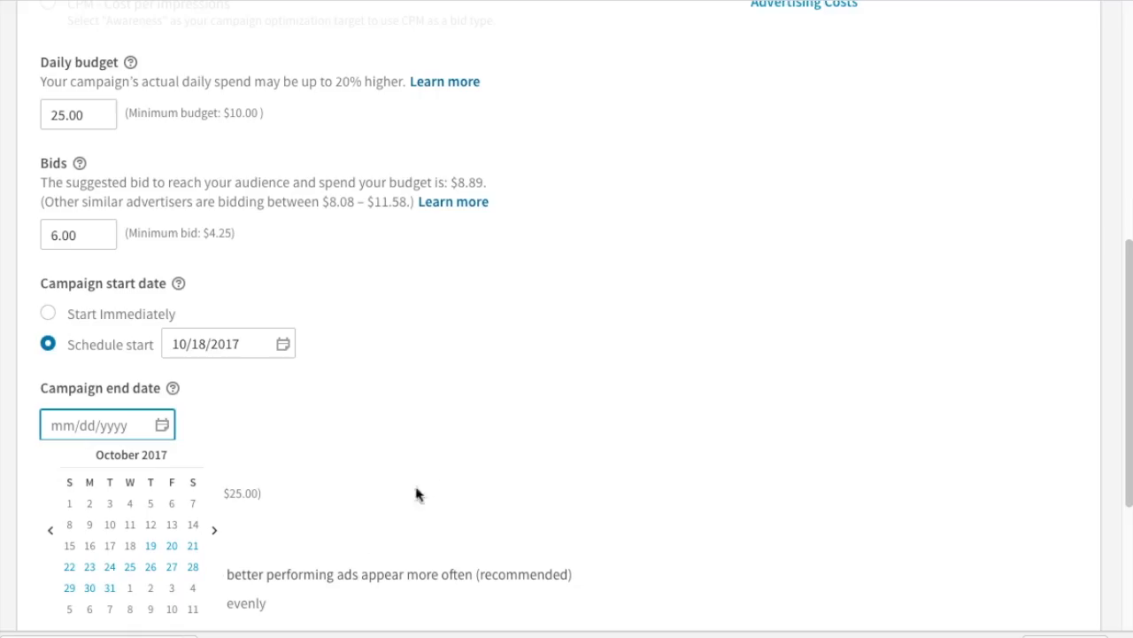
{"action": "left_click", "coordinate": [110, 588]}
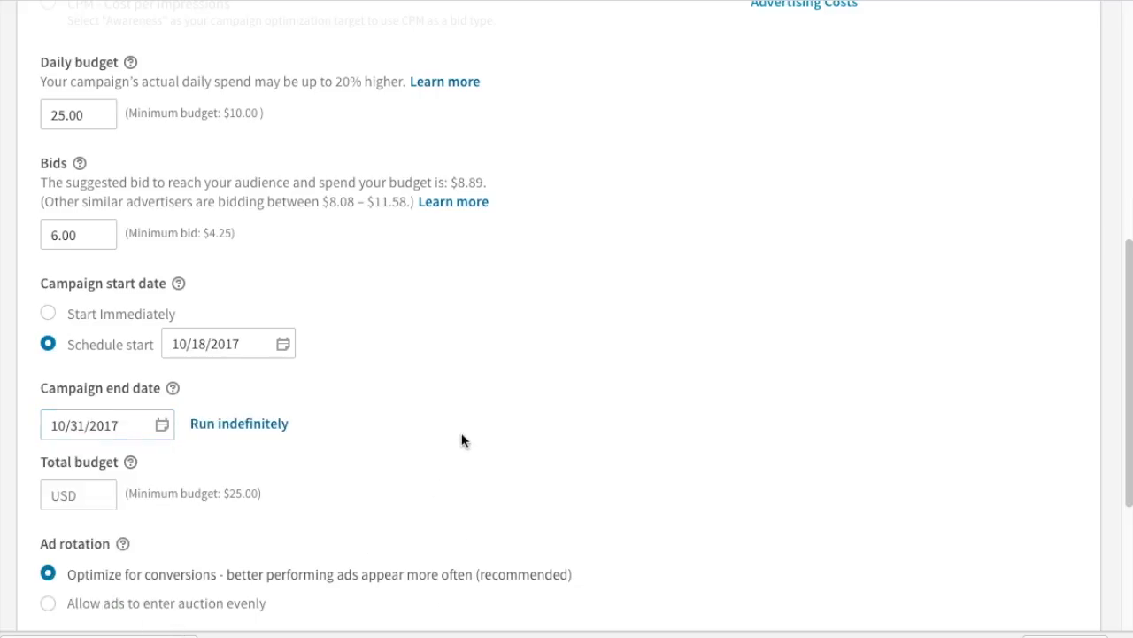
Set the campaign's total budget to 500.00
{"action": "scroll", "coordinate": [474, 445], "scroll_direction": "down", "scroll_amount": 1}
{"action": "left_click", "coordinate": [73, 443]}
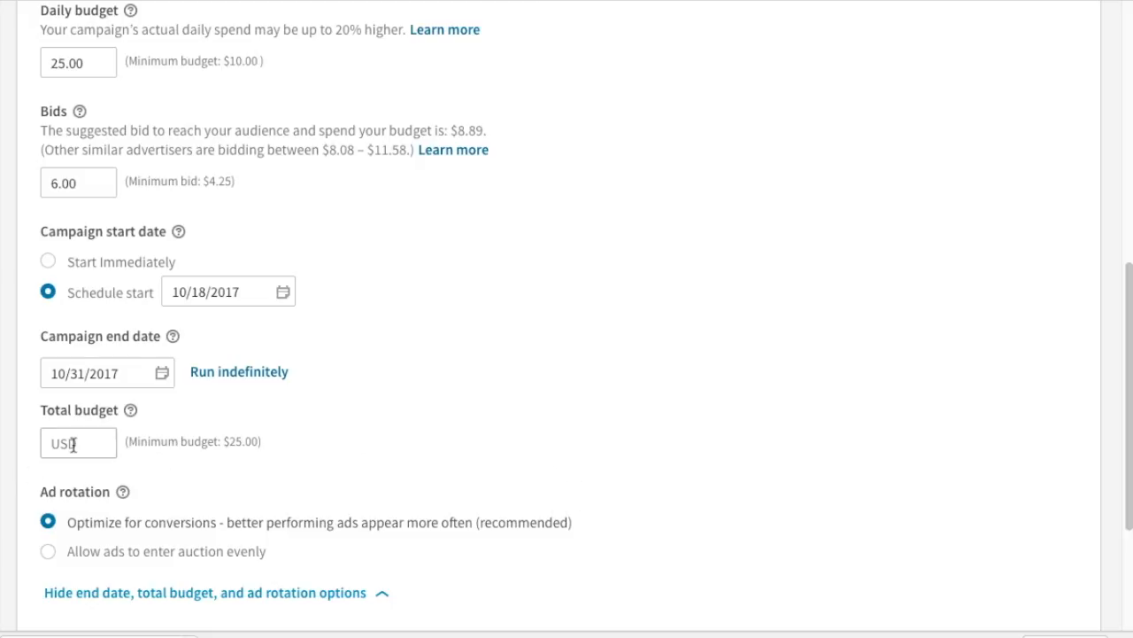
{"action": "type", "text": "500.00"}
{"action": "left_click", "coordinate": [637, 409]}
{"action": "scroll", "coordinate": [828, 326], "scroll_direction": "down", "scroll_amount": 3}
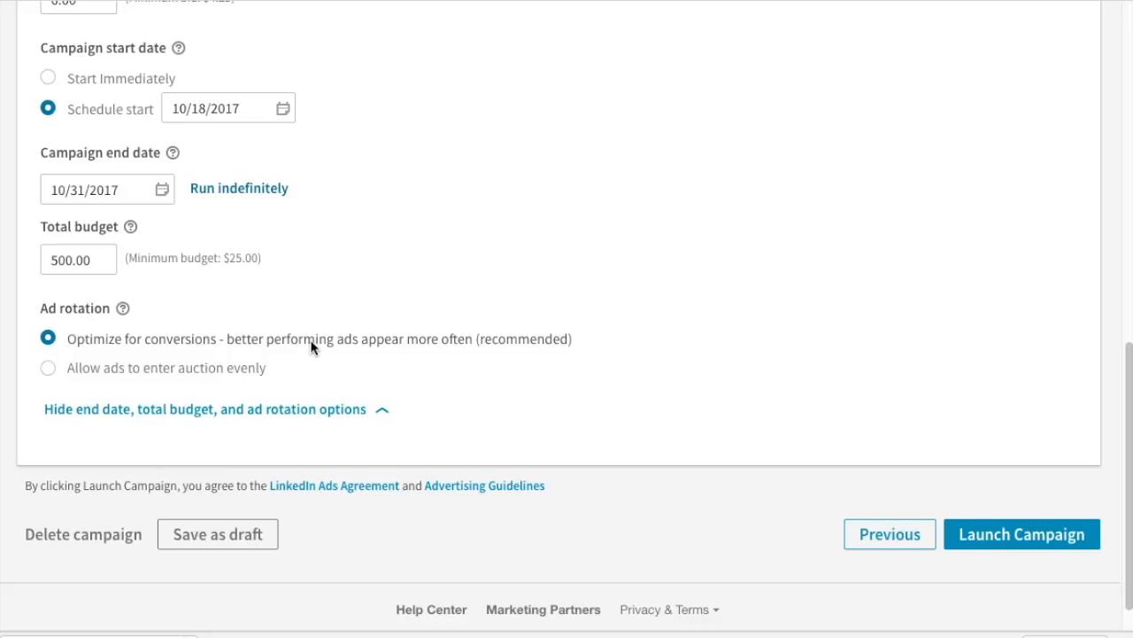
Review the campaign's bid, budget, schedule and ad rotation settings, and launch the campaign
{"action": "scroll", "coordinate": [789, 293], "scroll_direction": "up", "scroll_amount": 2}
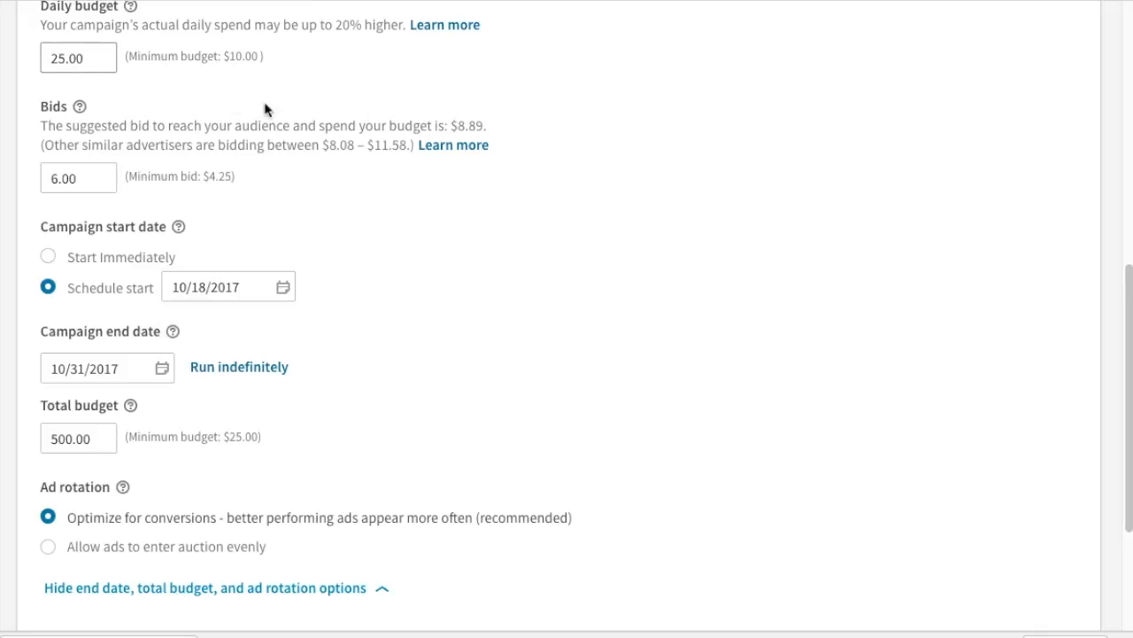
{"action": "scroll", "coordinate": [743, 292], "scroll_direction": "down", "scroll_amount": 1}
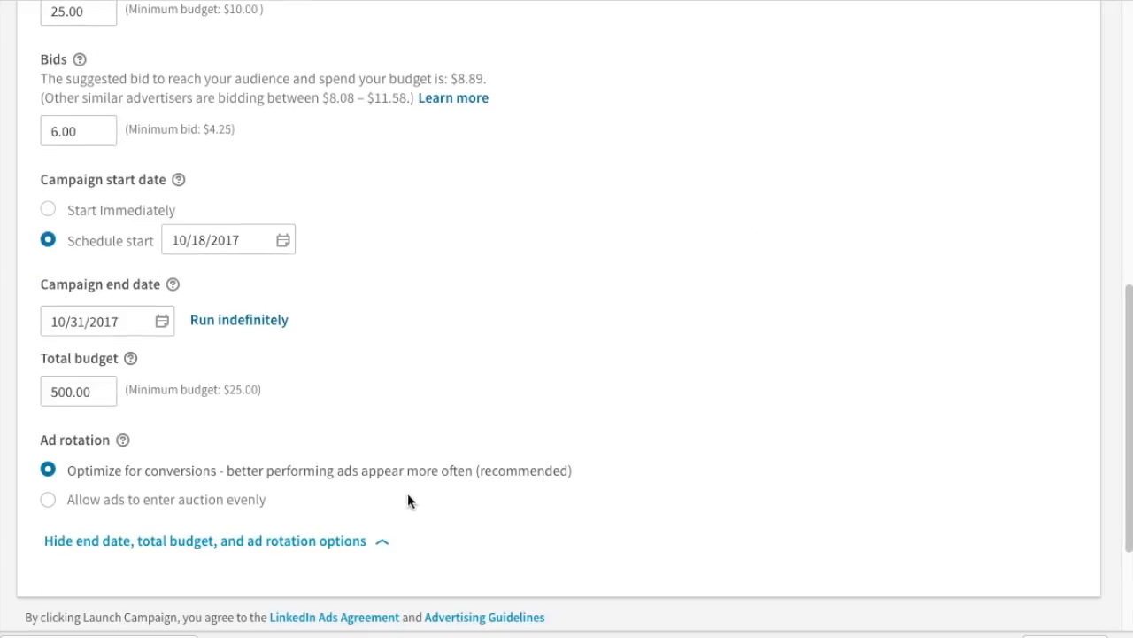
{"action": "scroll", "coordinate": [420, 476], "scroll_direction": "up", "scroll_amount": 3}
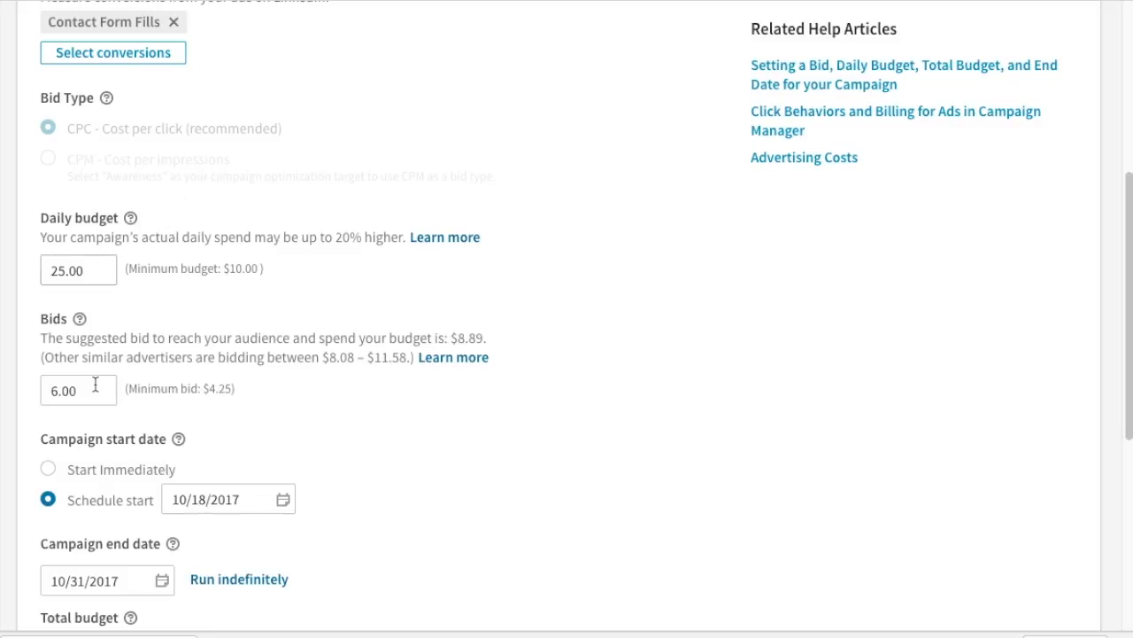
{"action": "scroll", "coordinate": [566, 387], "scroll_direction": "down", "scroll_amount": 1}
{"action": "scroll", "coordinate": [570, 385], "scroll_direction": "down", "scroll_amount": 3}
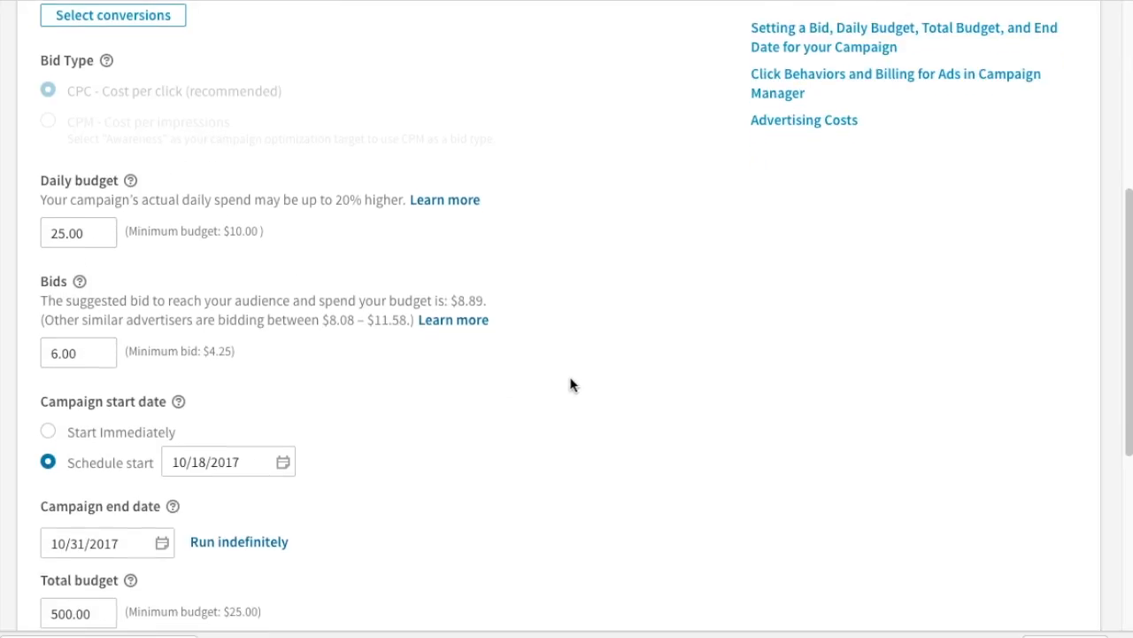
{"action": "scroll", "coordinate": [644, 385], "scroll_direction": "down", "scroll_amount": 2}
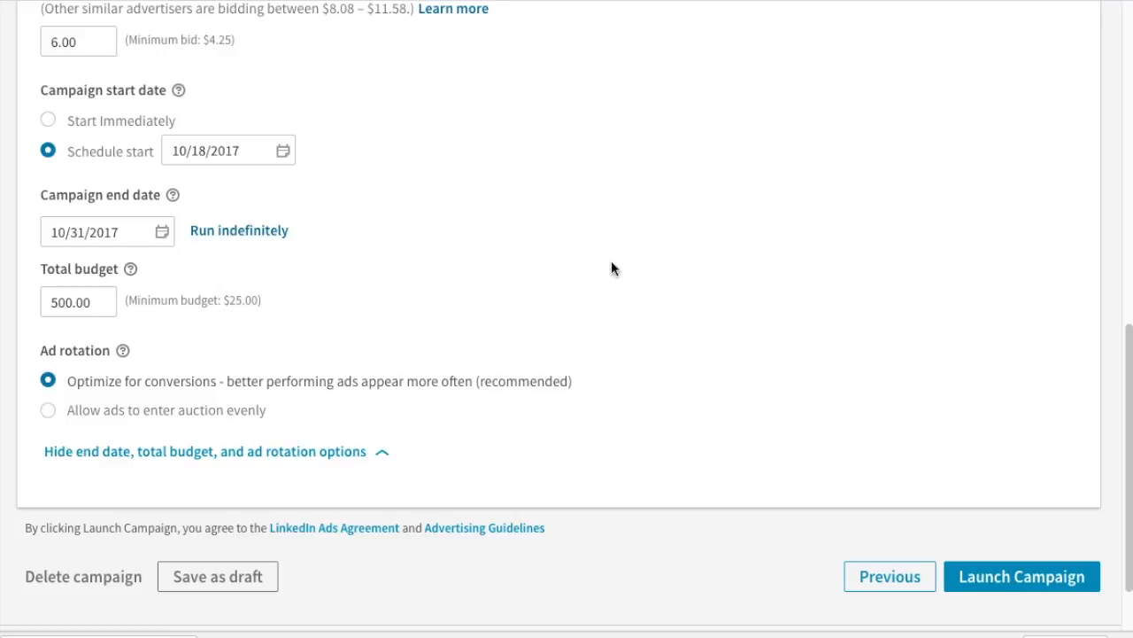
{"action": "left_click", "coordinate": [1008, 581]}
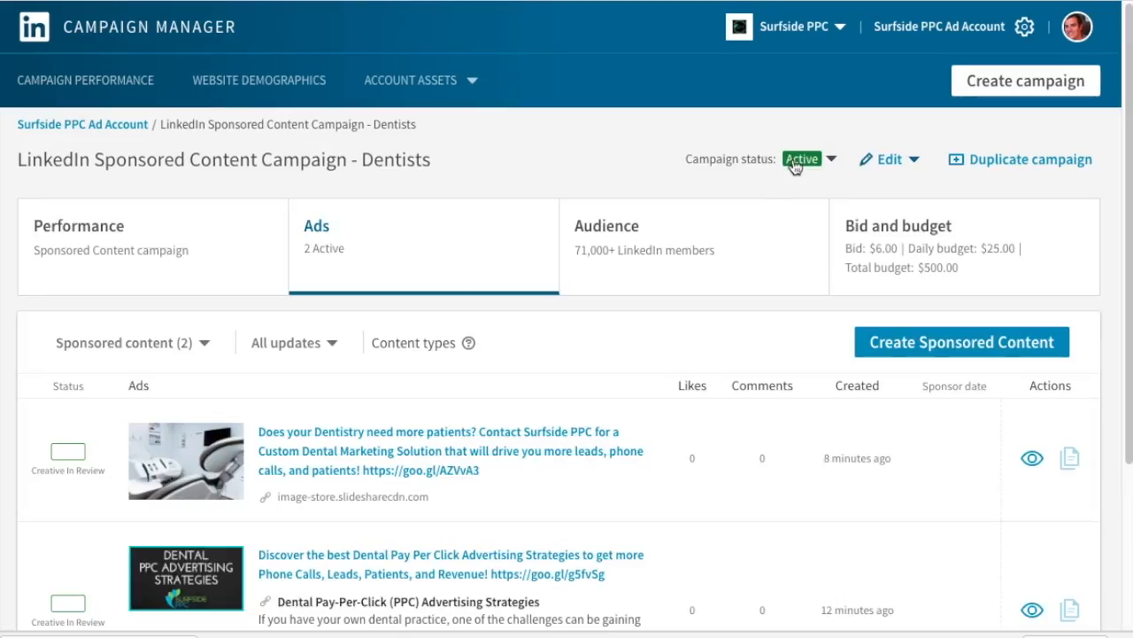
{"action": "scroll", "coordinate": [531, 467], "scroll_direction": "down", "scroll_amount": 1}
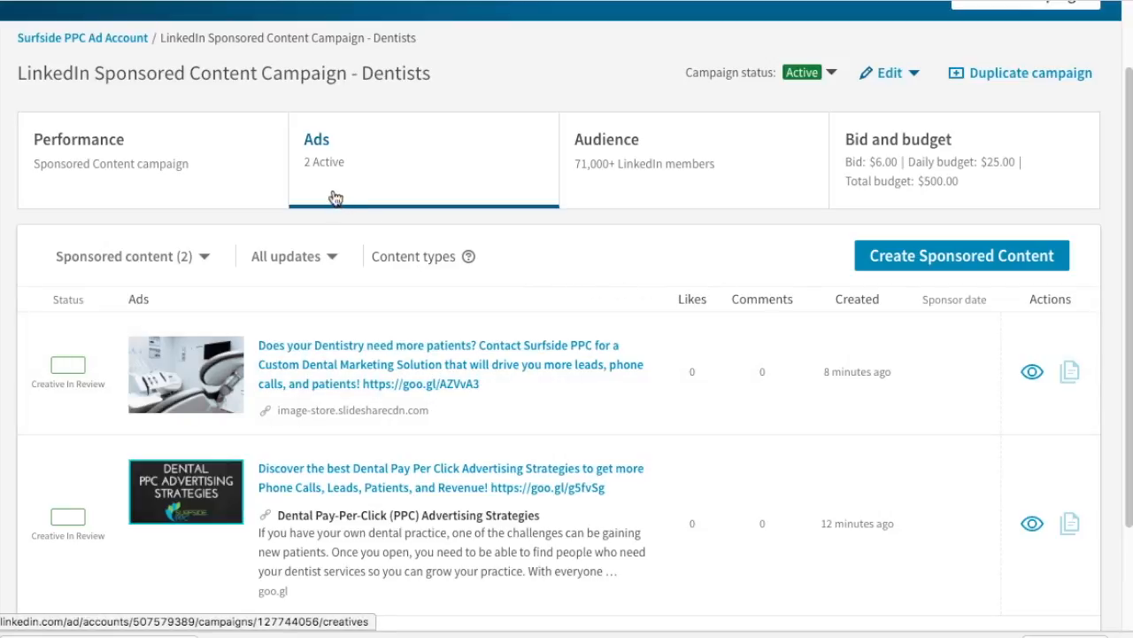
Switch to Google Analytics and examine the date range and the LinkedIn campaigns in the All Campaigns report
{"action": "key", "text": "ctrl+Tab"}
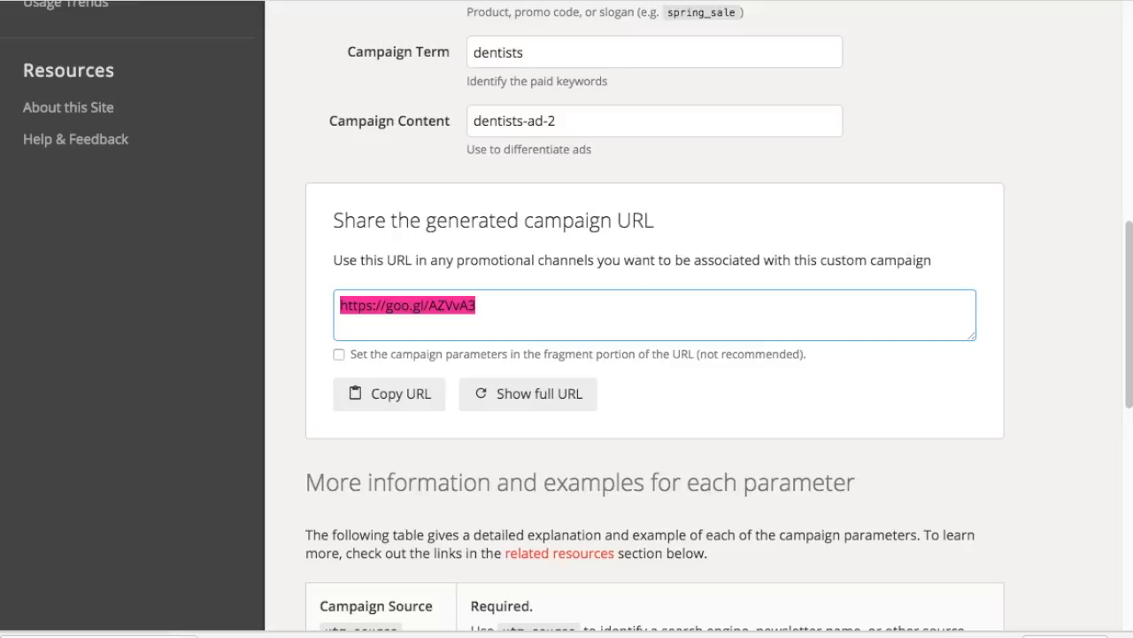
{"action": "left_click", "coordinate": [590, 222]}
{"action": "scroll", "coordinate": [590, 203], "scroll_direction": "up", "scroll_amount": 3}
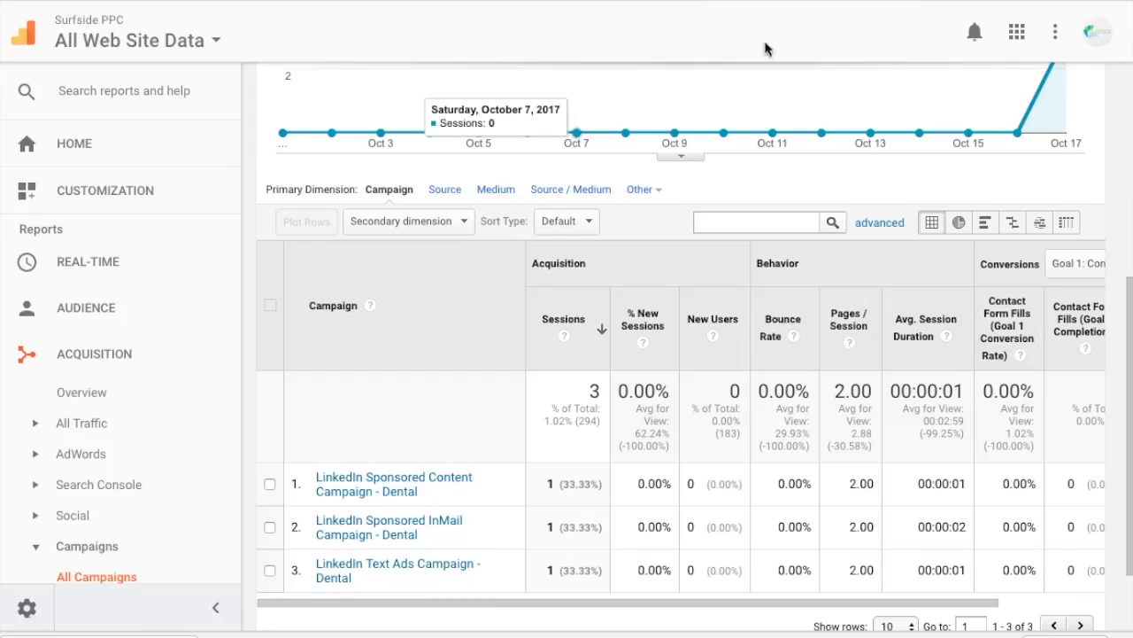
{"action": "scroll", "coordinate": [921, 328], "scroll_direction": "up", "scroll_amount": 5}
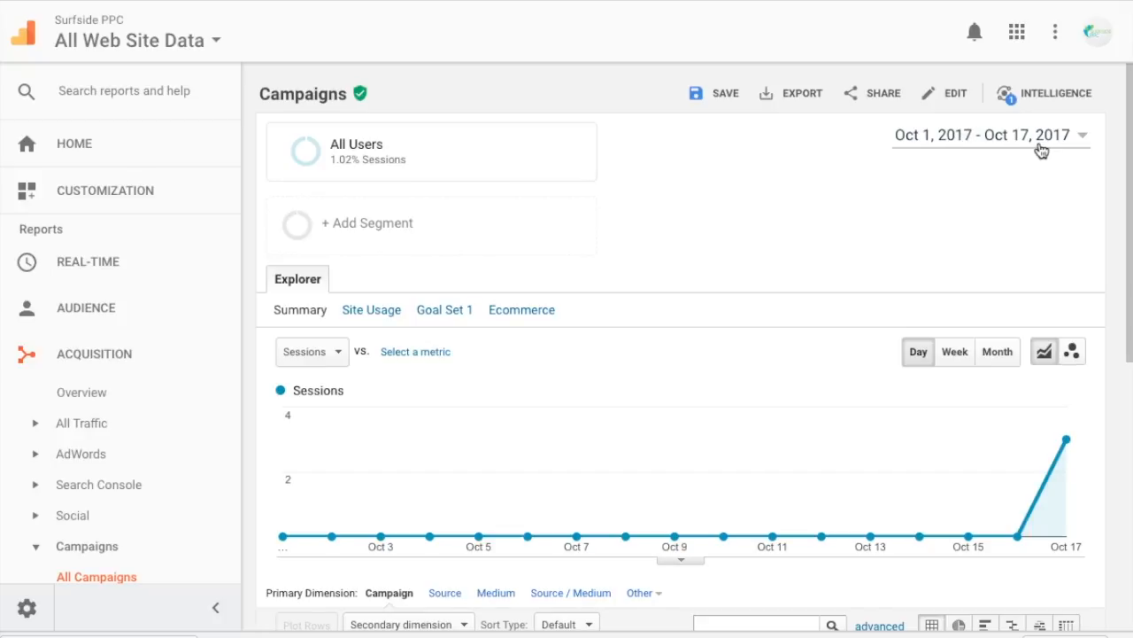
{"action": "scroll", "coordinate": [878, 251], "scroll_direction": "down", "scroll_amount": 4}
{"action": "scroll", "coordinate": [855, 264], "scroll_direction": "down", "scroll_amount": 3}
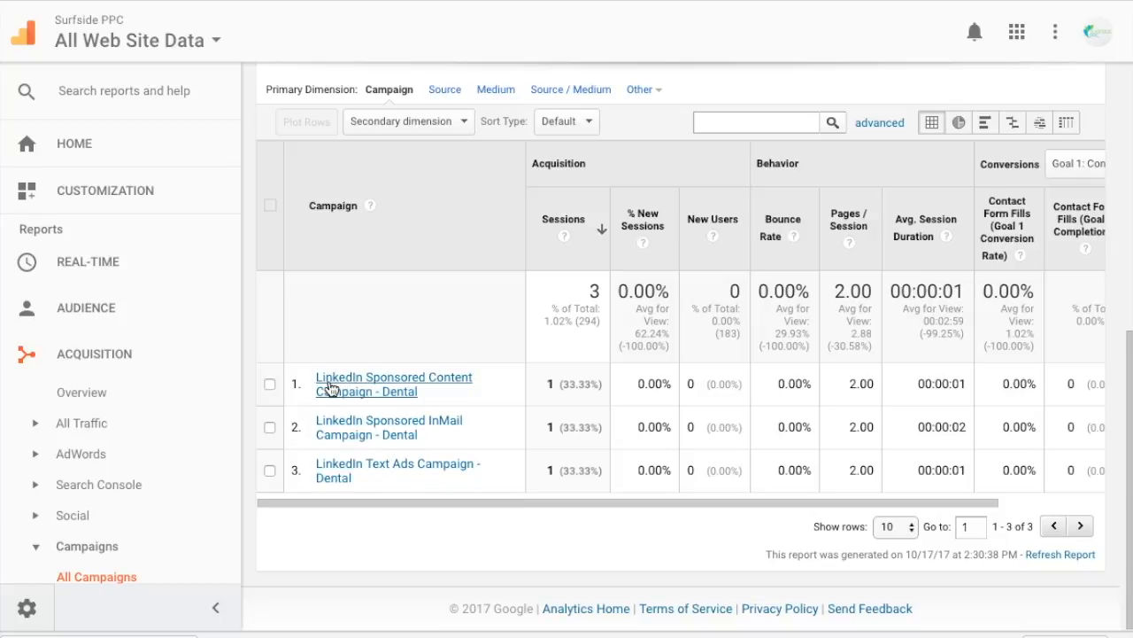
Open the LinkedIn Sponsored Content Campaign - Dental report and compare its source and medium with the campaign URL builder's parameters
{"action": "left_click", "coordinate": [406, 380]}
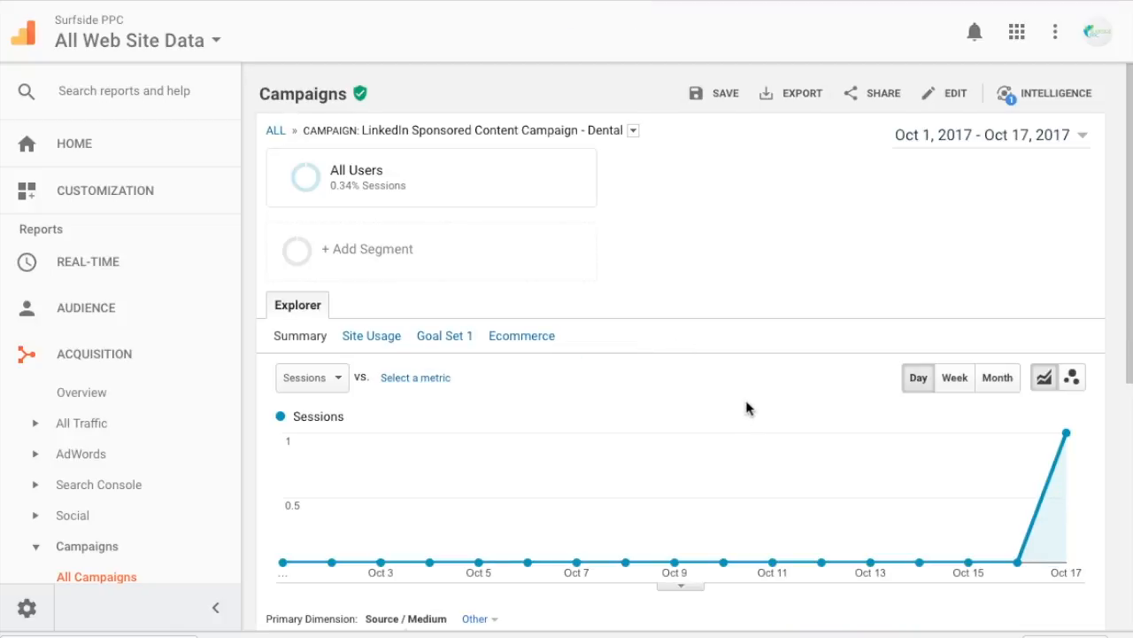
{"action": "scroll", "coordinate": [707, 363], "scroll_direction": "down", "scroll_amount": 3}
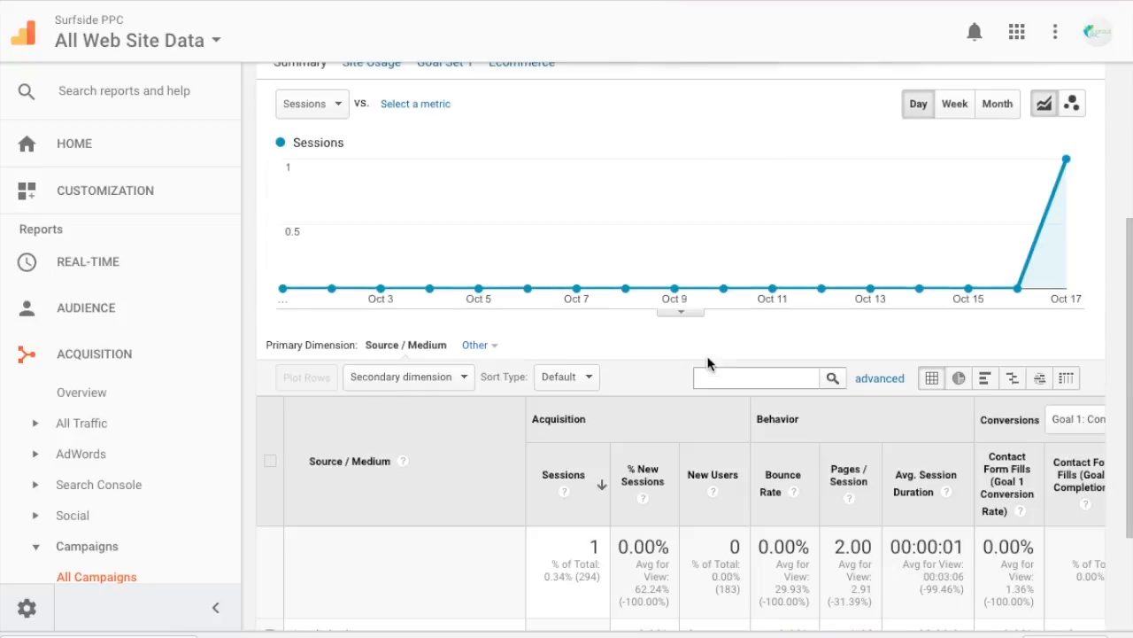
{"action": "scroll", "coordinate": [707, 363], "scroll_direction": "down", "scroll_amount": 2}
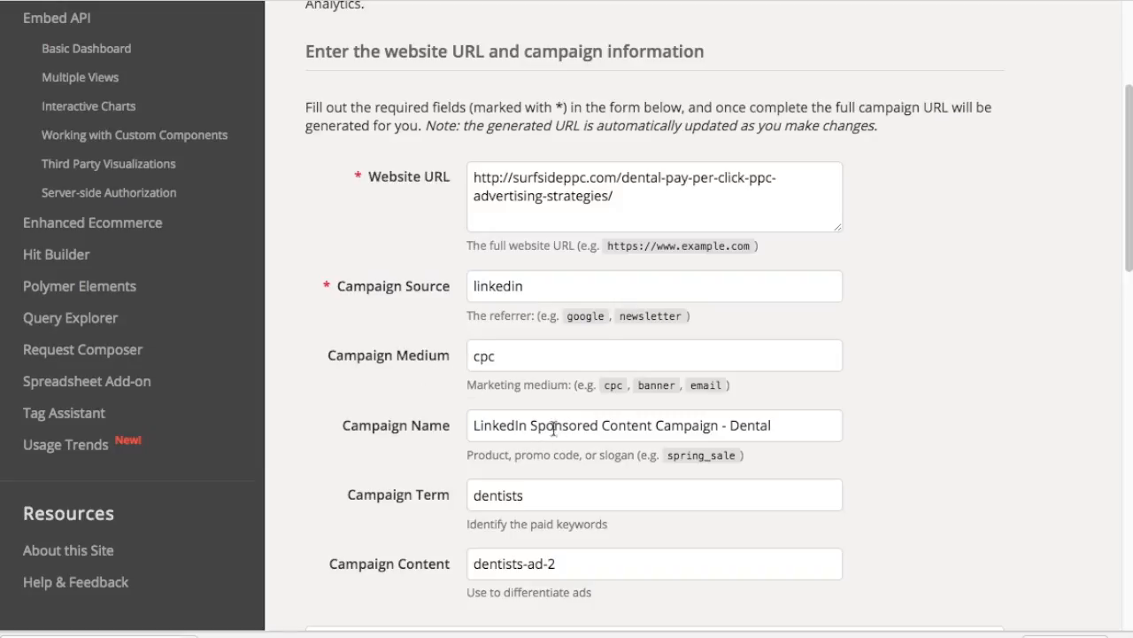
{"action": "scroll", "coordinate": [1008, 381], "scroll_direction": "down", "scroll_amount": 2}
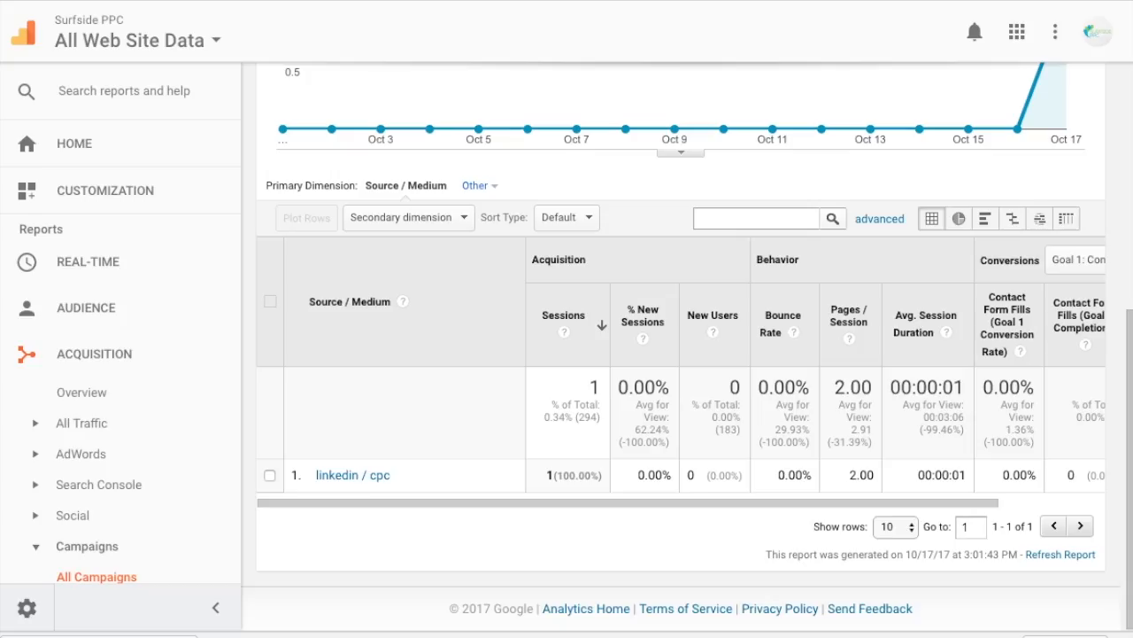
Try Search Term as the secondary dimension of the Sponsored Content campaign report
{"action": "left_click", "coordinate": [410, 218]}
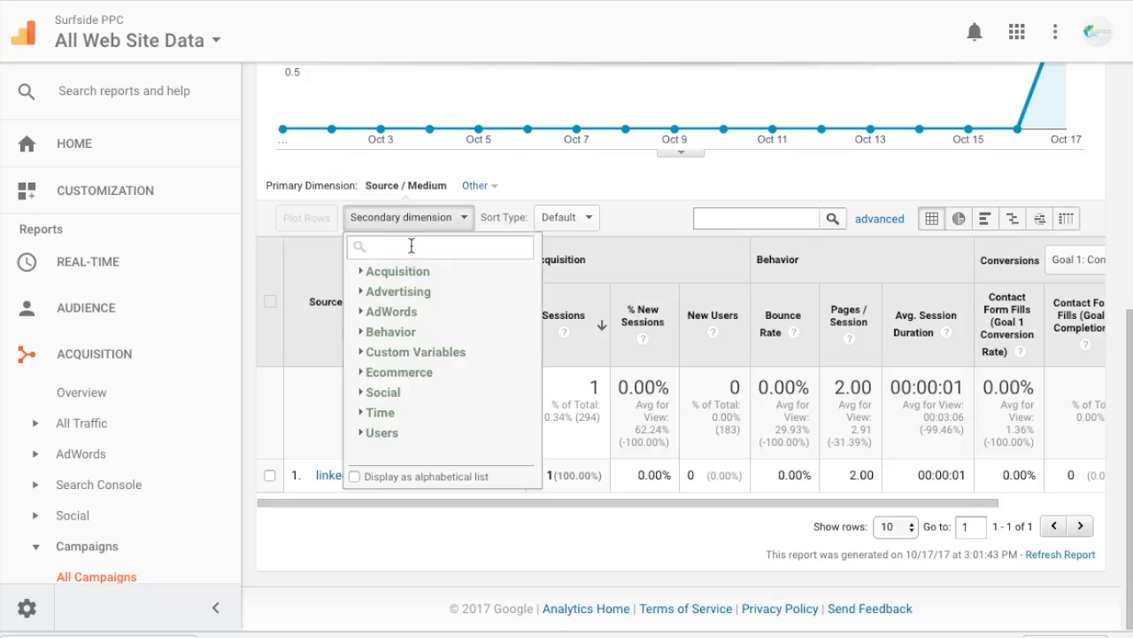
{"action": "type", "text": "term"}
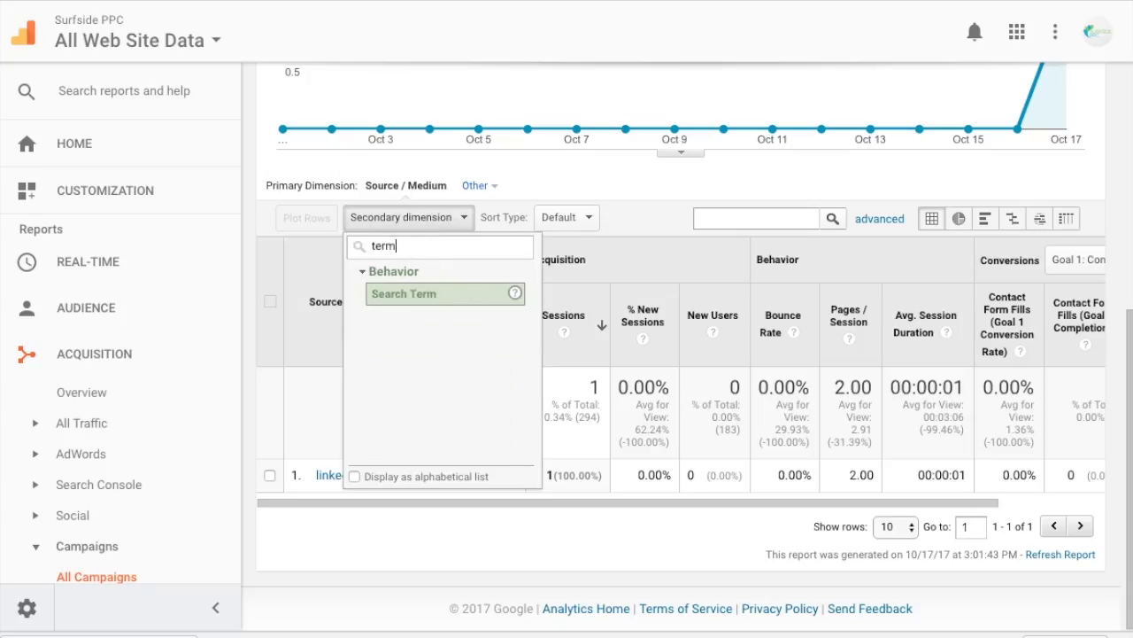
{"action": "key", "text": "Return"}
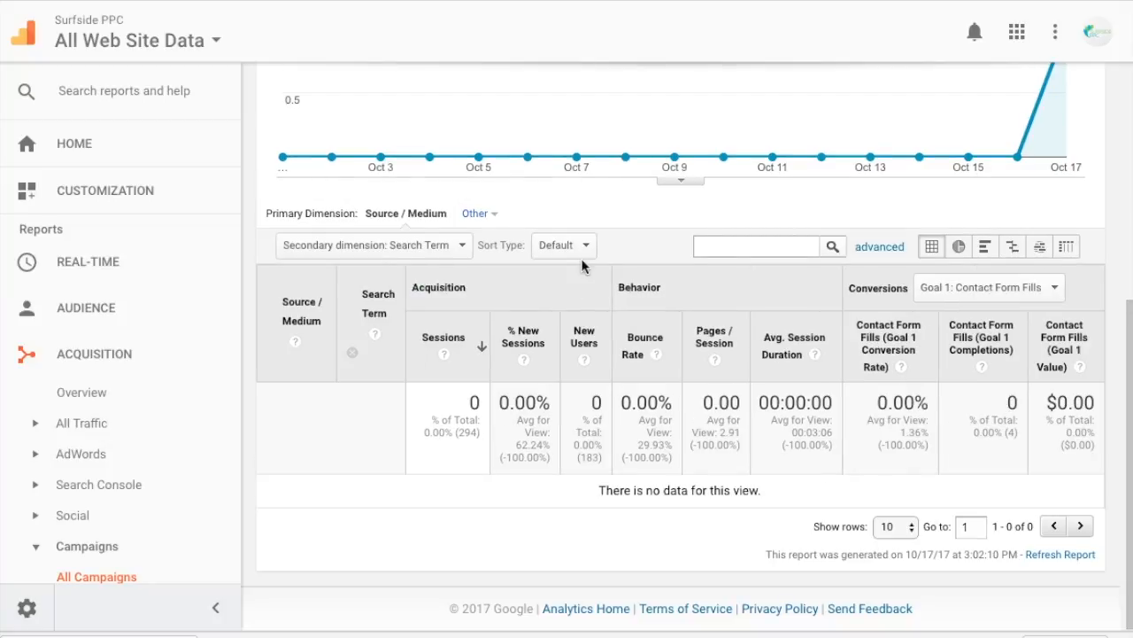
Set the report's secondary dimension to Keyword and compare it with the Campaign Term in the URL builder
{"action": "left_click", "coordinate": [423, 245]}
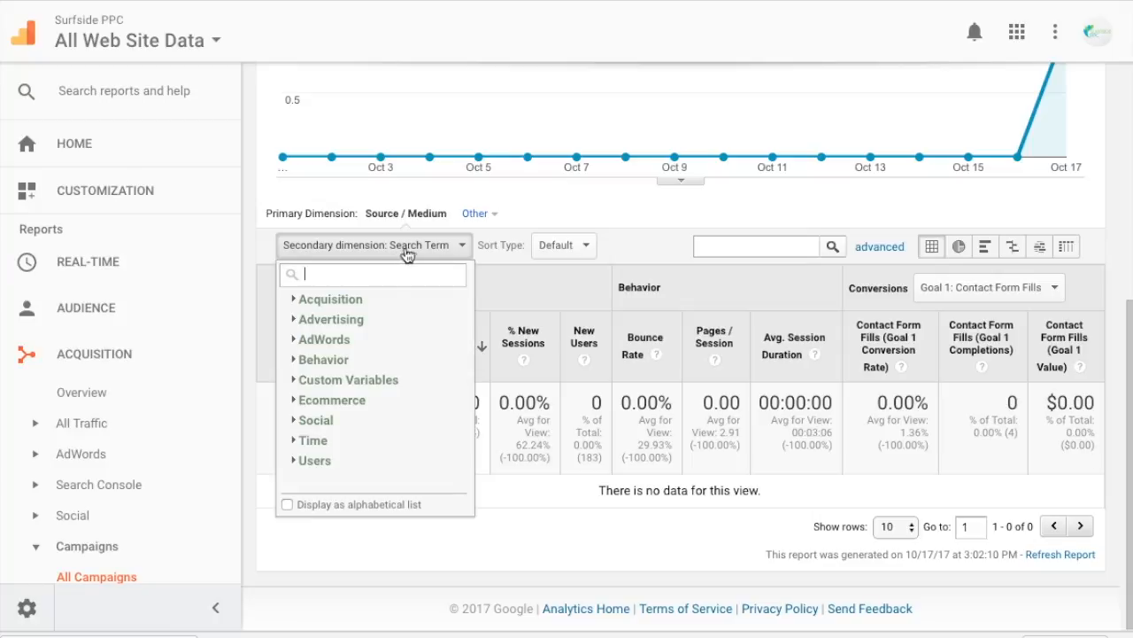
{"action": "type", "text": "keyword"}
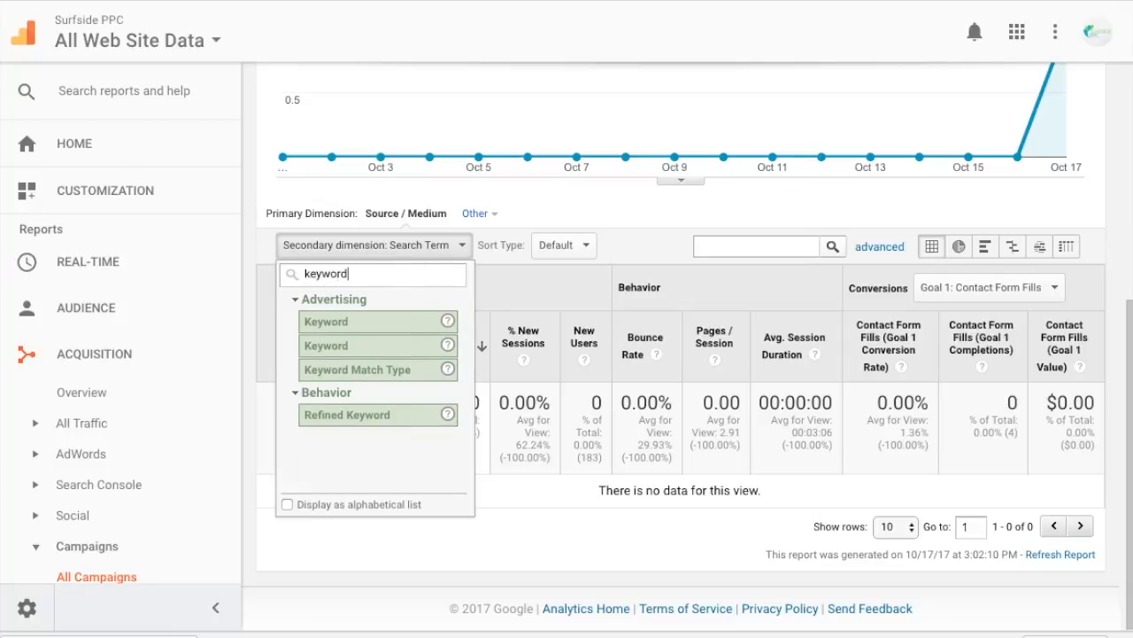
{"action": "left_click", "coordinate": [363, 324]}
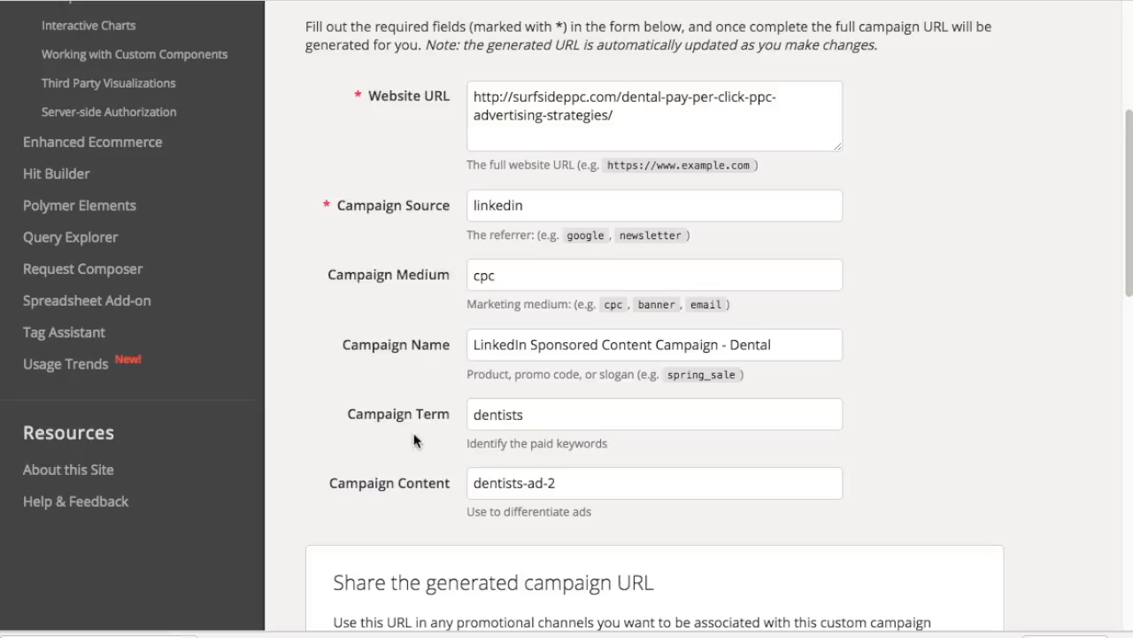
{"action": "left_click_drag", "start_coordinate": [490, 446], "coordinate": [600, 445]}
{"action": "left_click", "coordinate": [643, 450]}
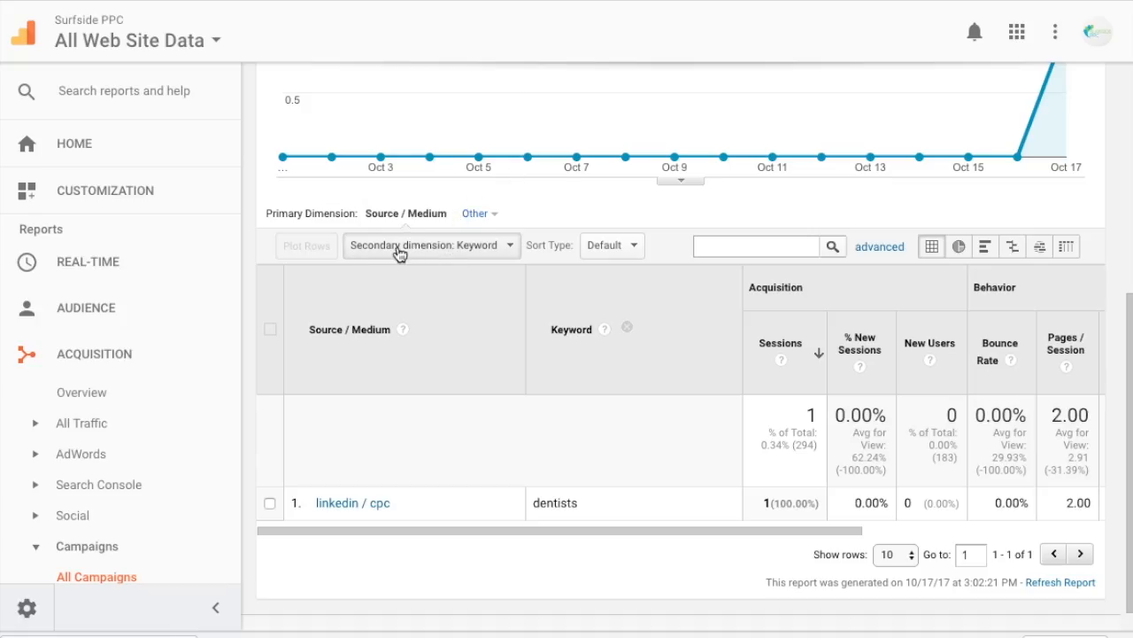
Change the Sponsored Content campaign report's secondary dimension to Ad Content
{"action": "left_click", "coordinate": [396, 253]}
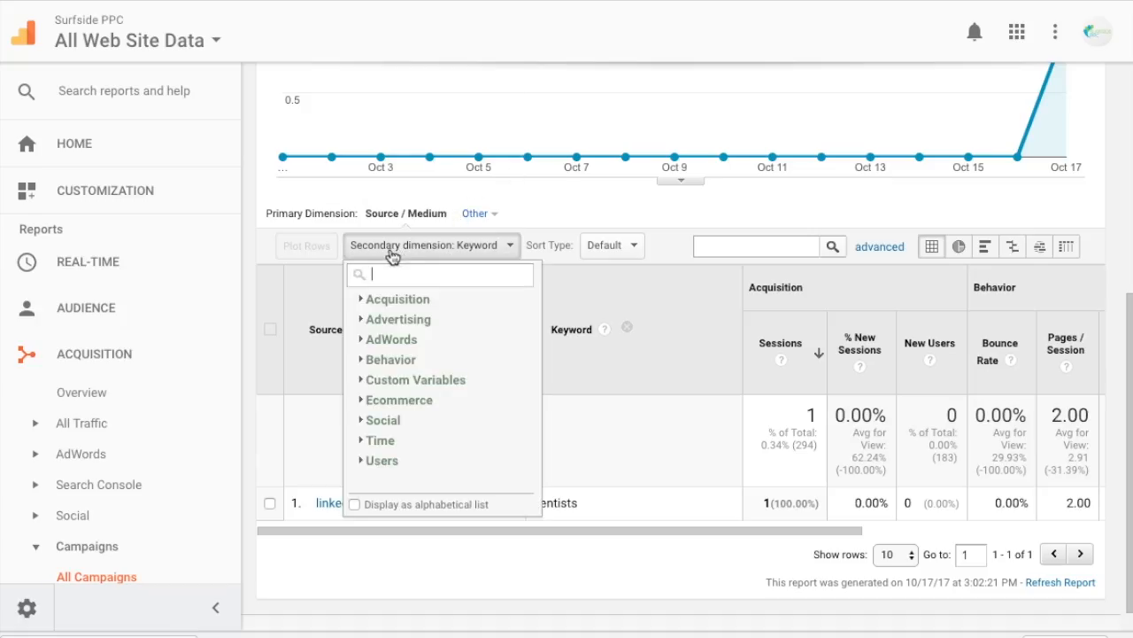
{"action": "type", "text": "content"}
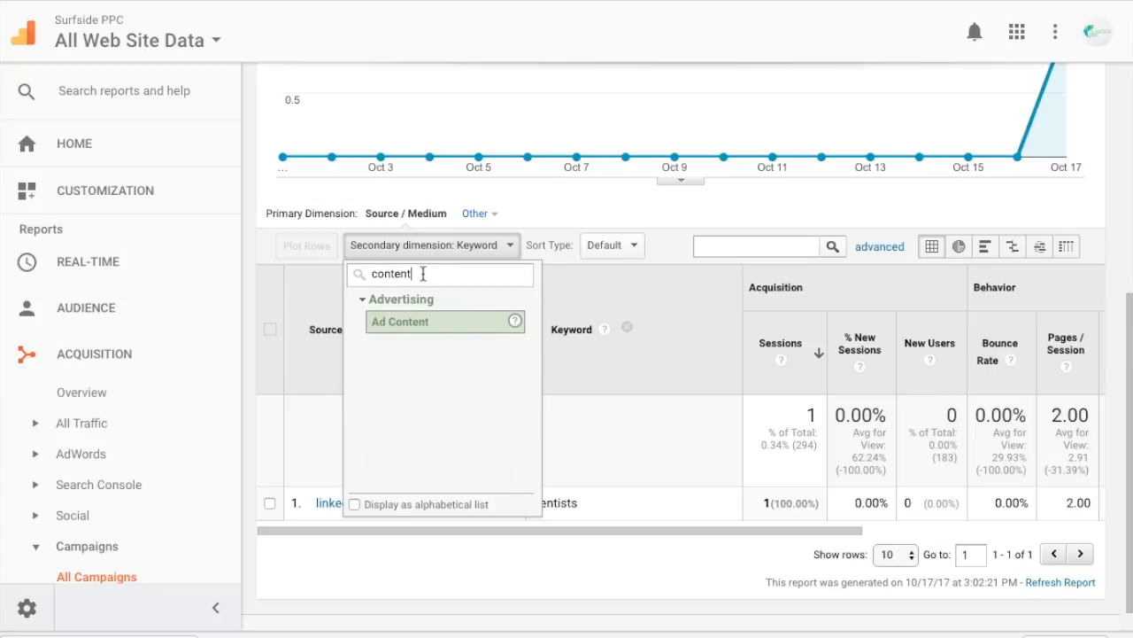
{"action": "left_click", "coordinate": [397, 324]}
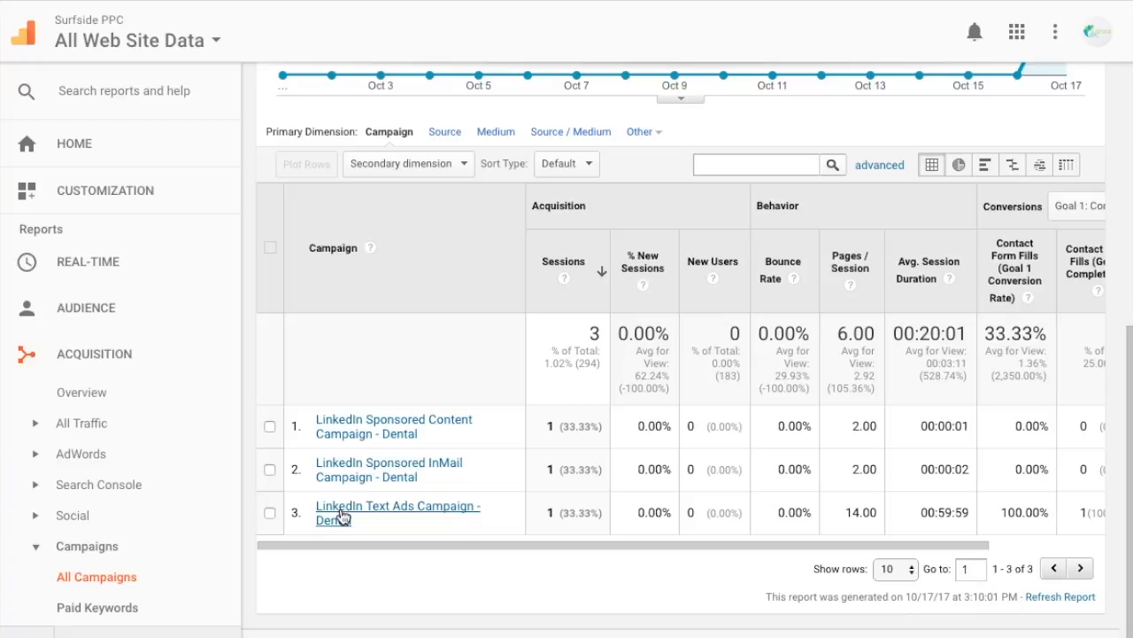
Open the LinkedIn Text Ads Campaign - Dental report and add Ad Content as its secondary dimension
{"action": "left_click", "coordinate": [329, 512]}
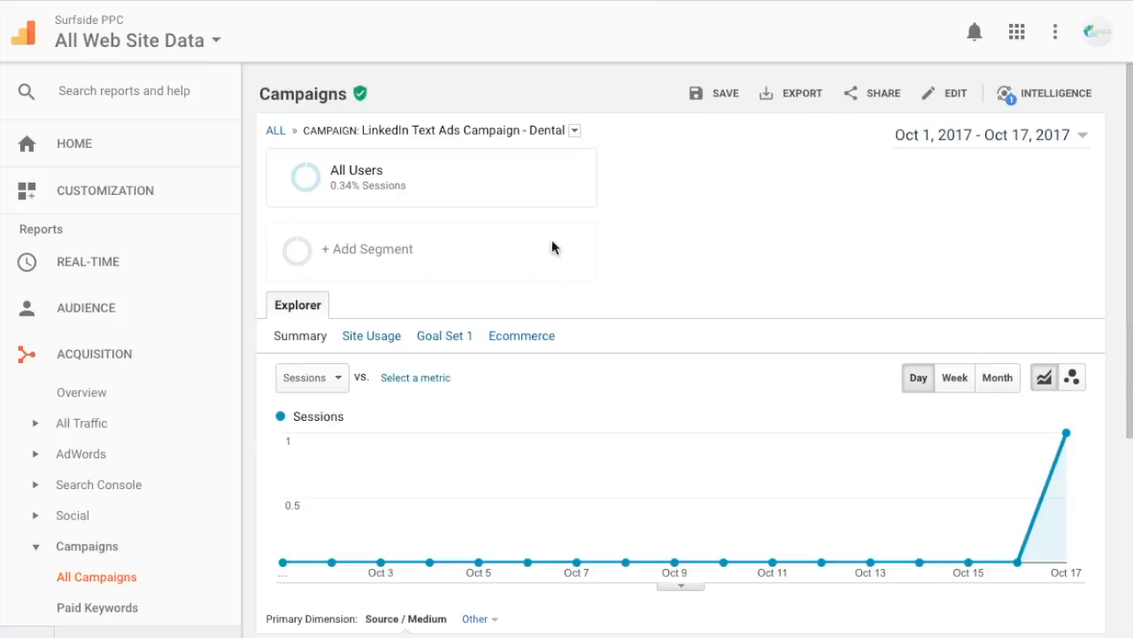
{"action": "scroll", "coordinate": [566, 386], "scroll_direction": "down", "scroll_amount": 4}
{"action": "left_click", "coordinate": [389, 304]}
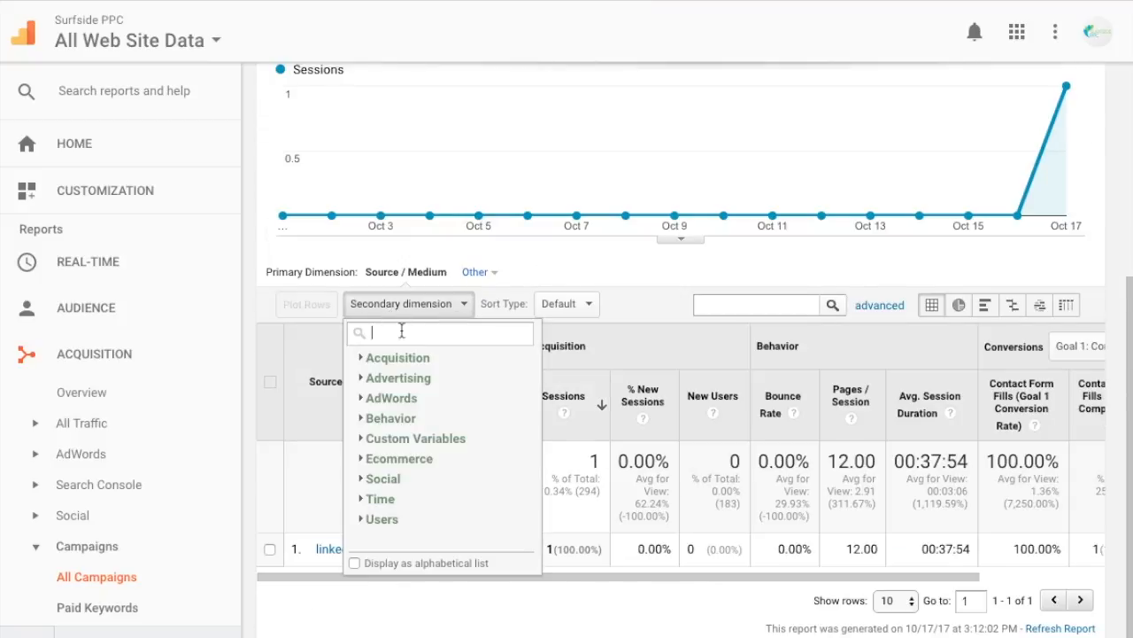
{"action": "type", "text": "ad"}
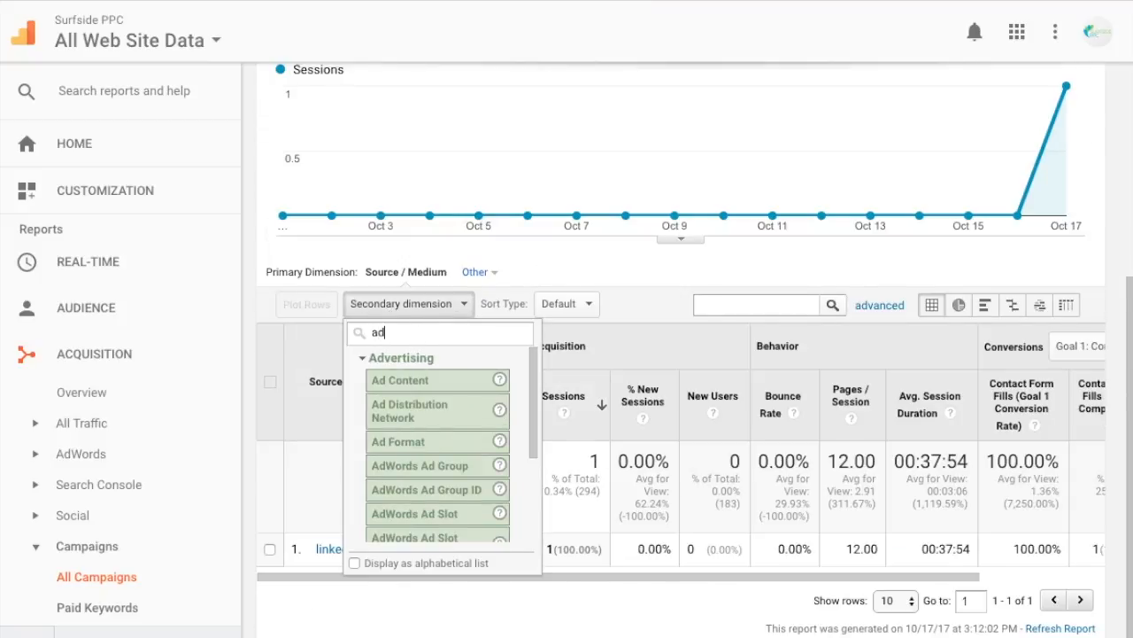
{"action": "left_click", "coordinate": [431, 383]}
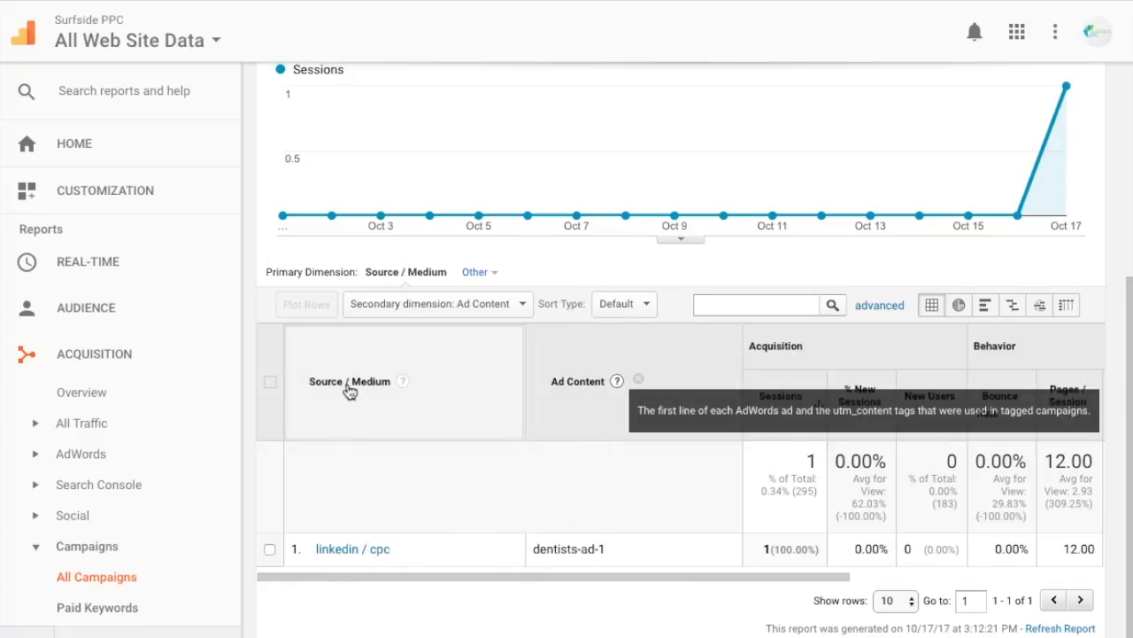
Switch to LinkedIn Campaign Manager, look over the account's campaign performance, and open the ad product choices for a new campaign
{"action": "left_click", "coordinate": [58, 355]}
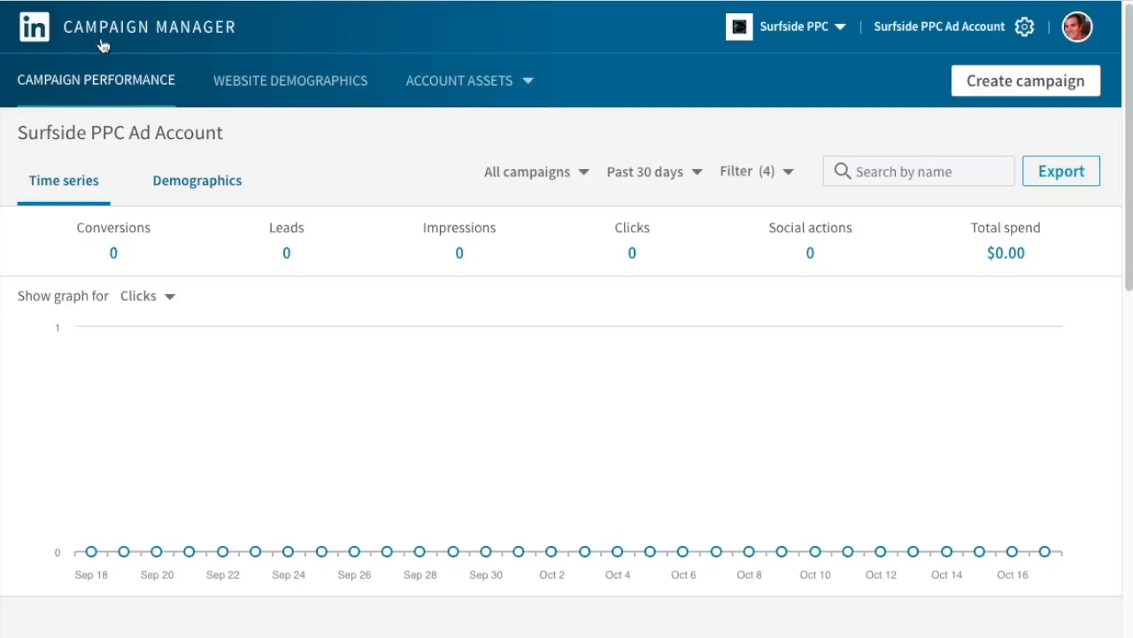
{"action": "scroll", "coordinate": [234, 252], "scroll_direction": "down", "scroll_amount": 5}
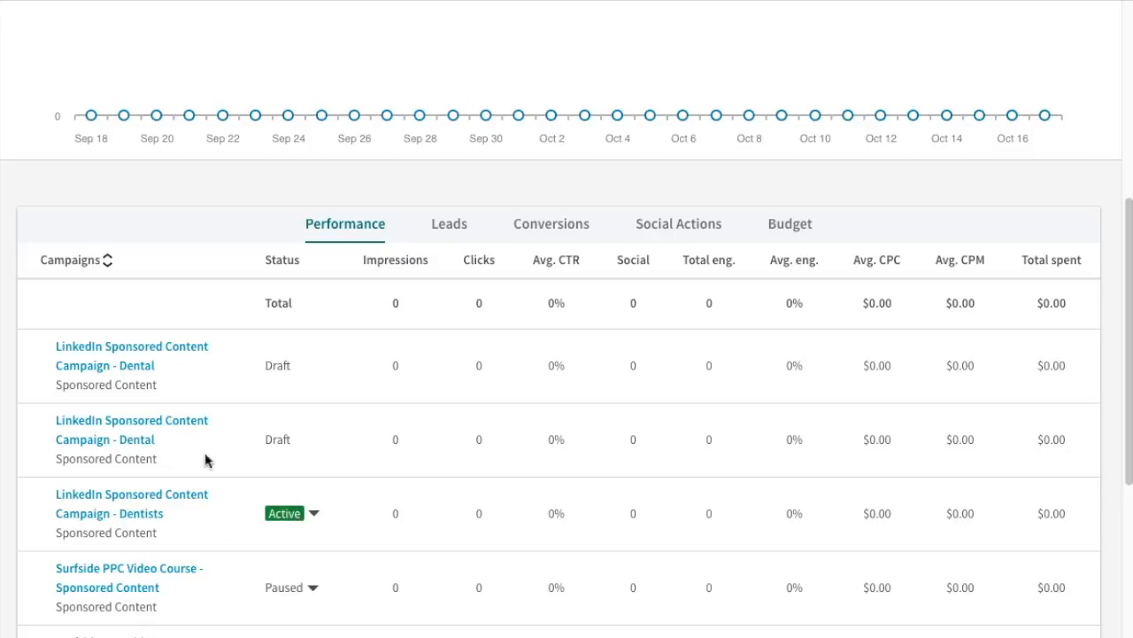
{"action": "scroll", "coordinate": [483, 438], "scroll_direction": "up", "scroll_amount": 5}
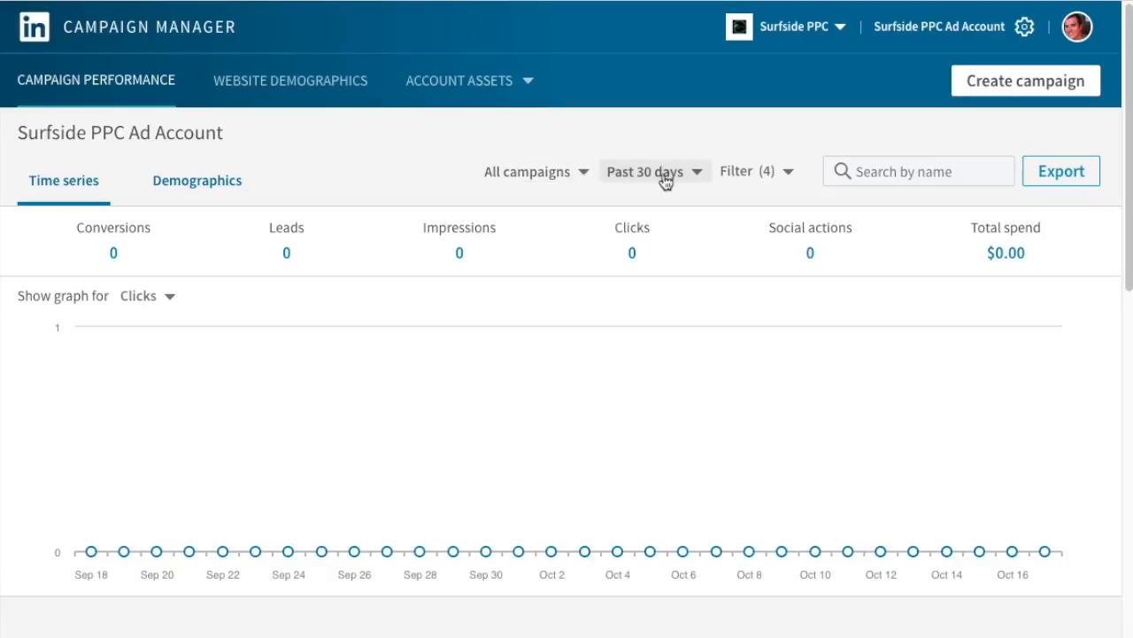
{"action": "left_click", "coordinate": [1018, 84]}
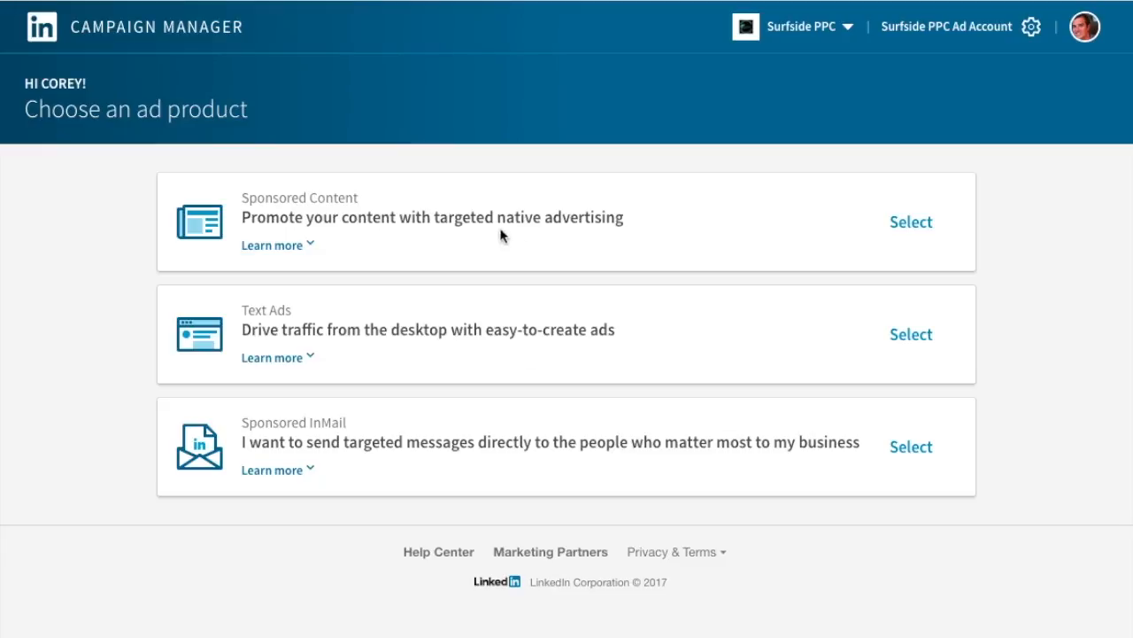
Read the Sponsored Content and Text Ads descriptions and look over the Surfside PPC company page on LinkedIn
{"action": "left_click", "coordinate": [281, 248]}
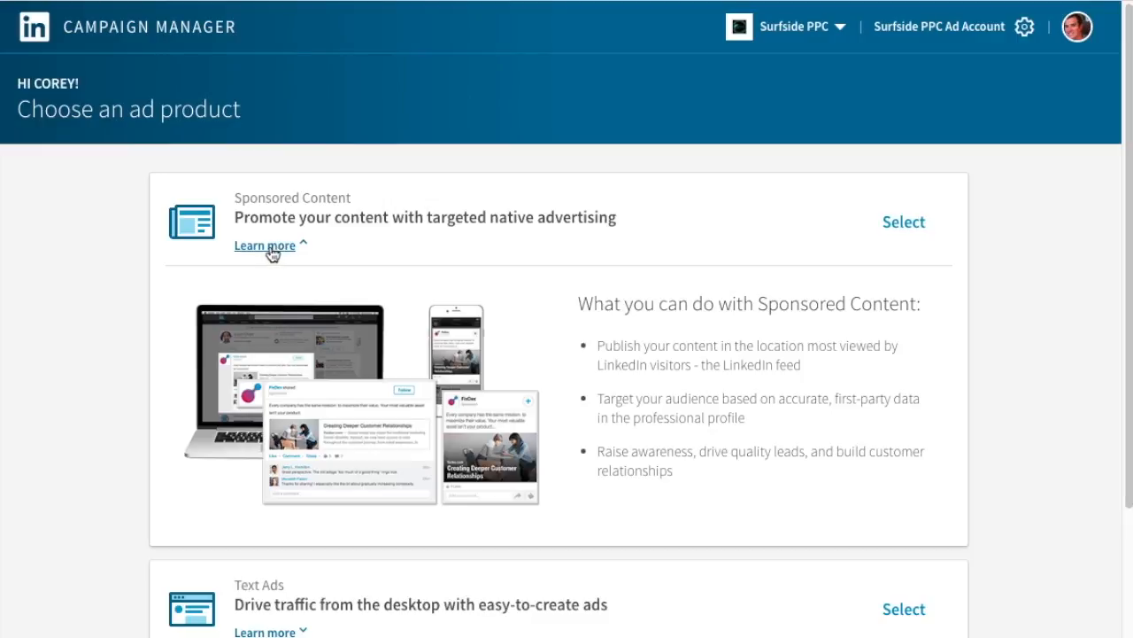
{"action": "left_click", "coordinate": [277, 250]}
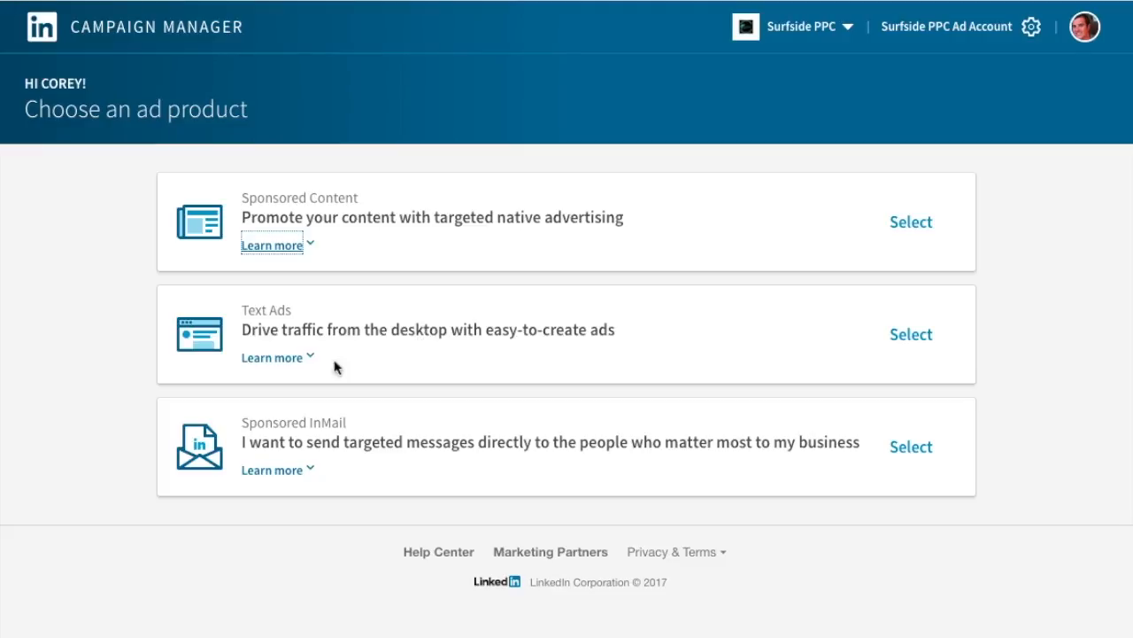
{"action": "left_click", "coordinate": [291, 365]}
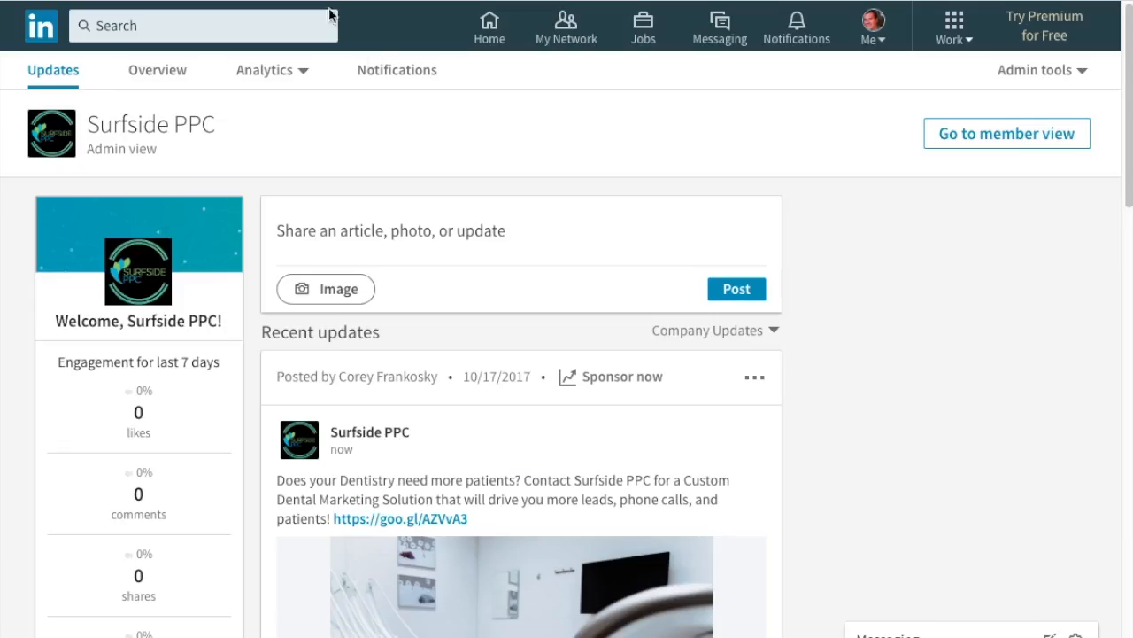
{"action": "scroll", "coordinate": [783, 246], "scroll_direction": "down", "scroll_amount": 4}
{"action": "scroll", "coordinate": [615, 281], "scroll_direction": "up", "scroll_amount": 4}
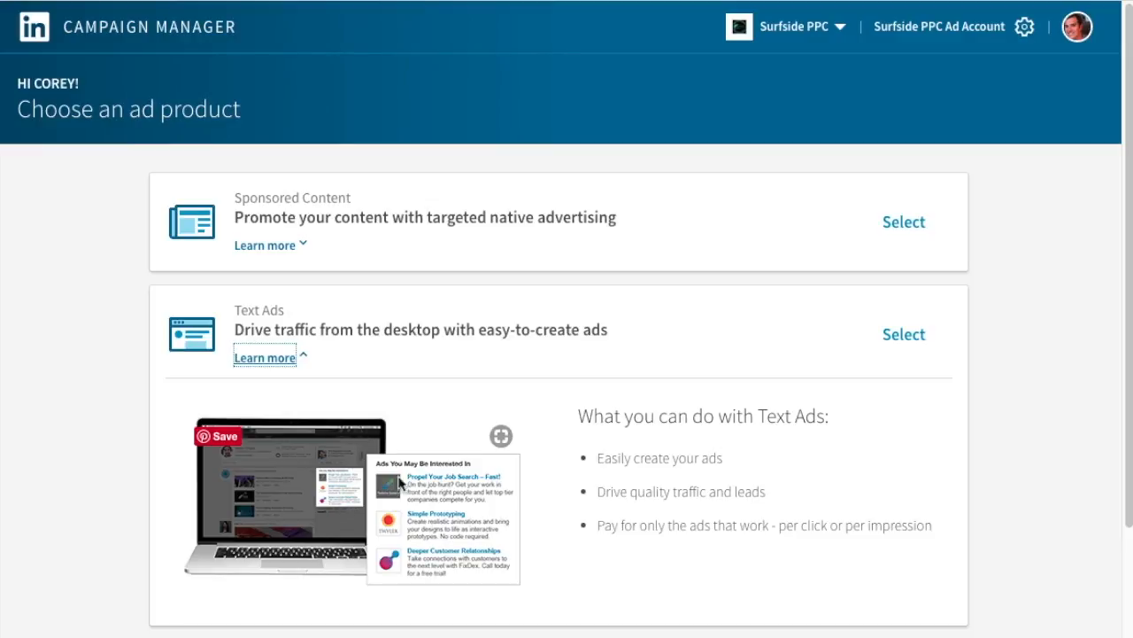
Choose Text Ads and name the campaign LinkedIn Text Ads Campaign - Dental, taking the name from the Google Analytics All Campaigns report
{"action": "left_click", "coordinate": [921, 333]}
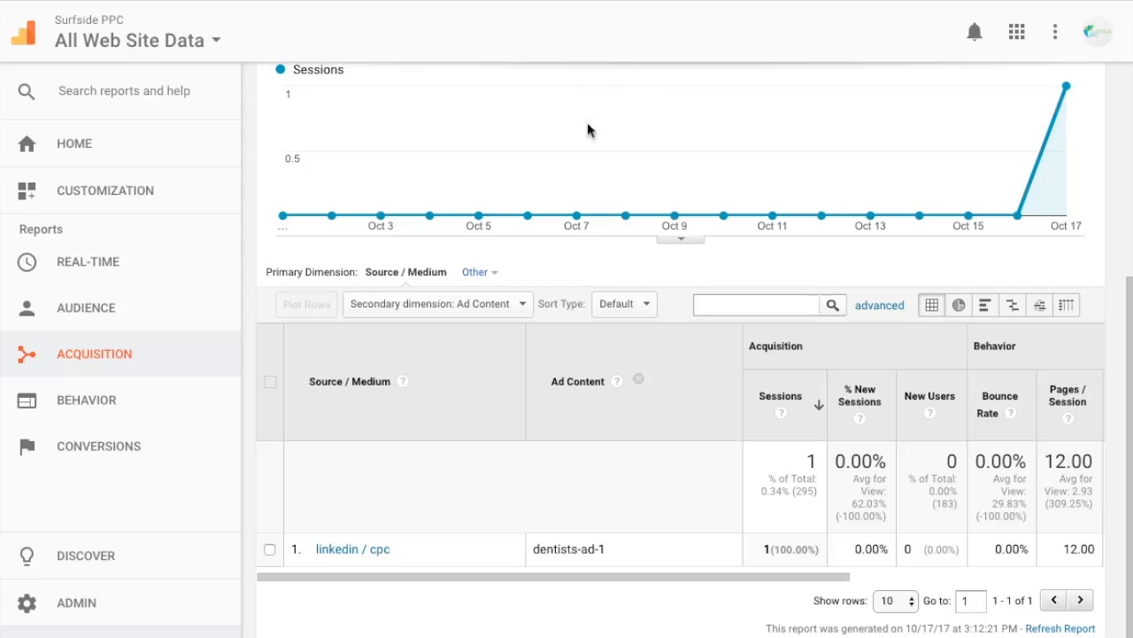
{"action": "left_click", "coordinate": [96, 370]}
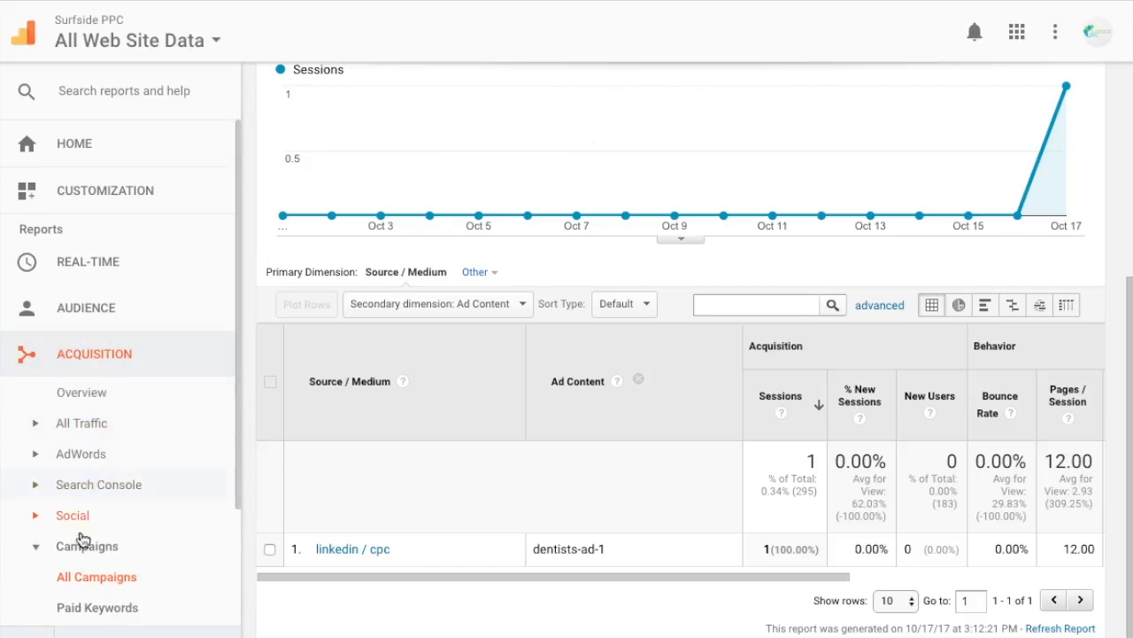
{"action": "left_click", "coordinate": [76, 576]}
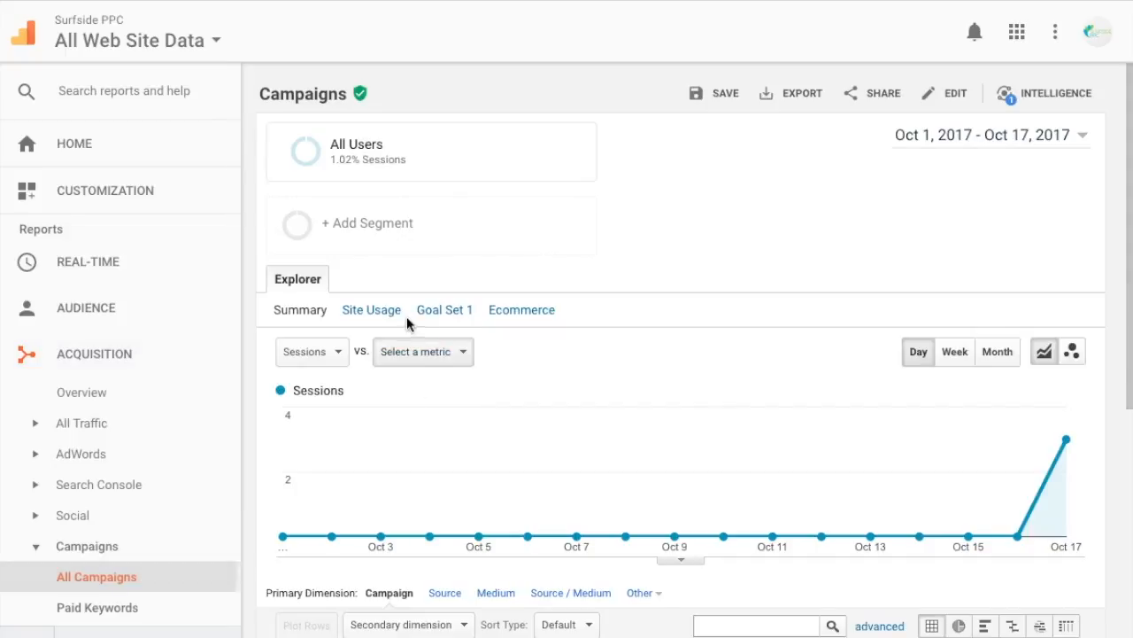
{"action": "scroll", "coordinate": [449, 404], "scroll_direction": "down", "scroll_amount": 4}
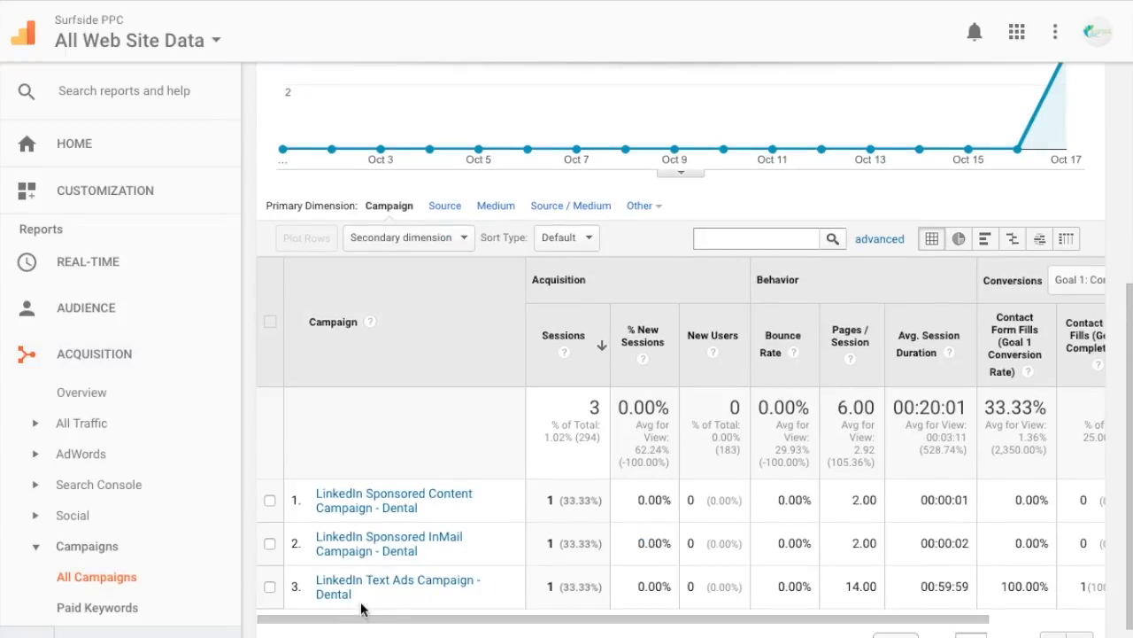
{"action": "left_click_drag", "start_coordinate": [365, 606], "coordinate": [315, 592]}
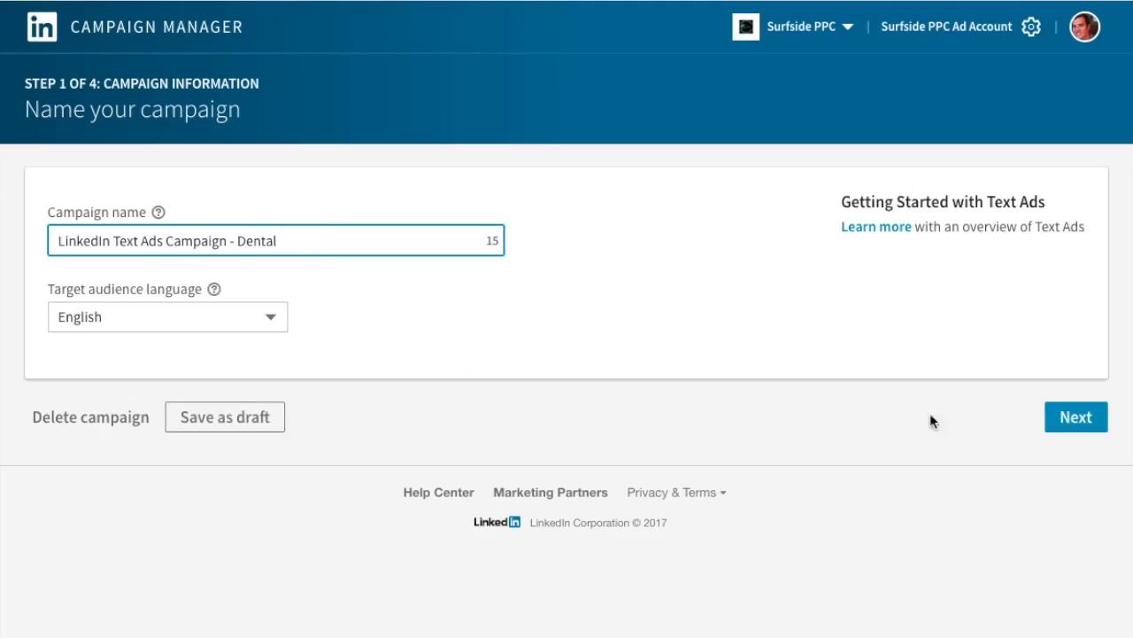
{"action": "left_click", "coordinate": [1076, 423]}
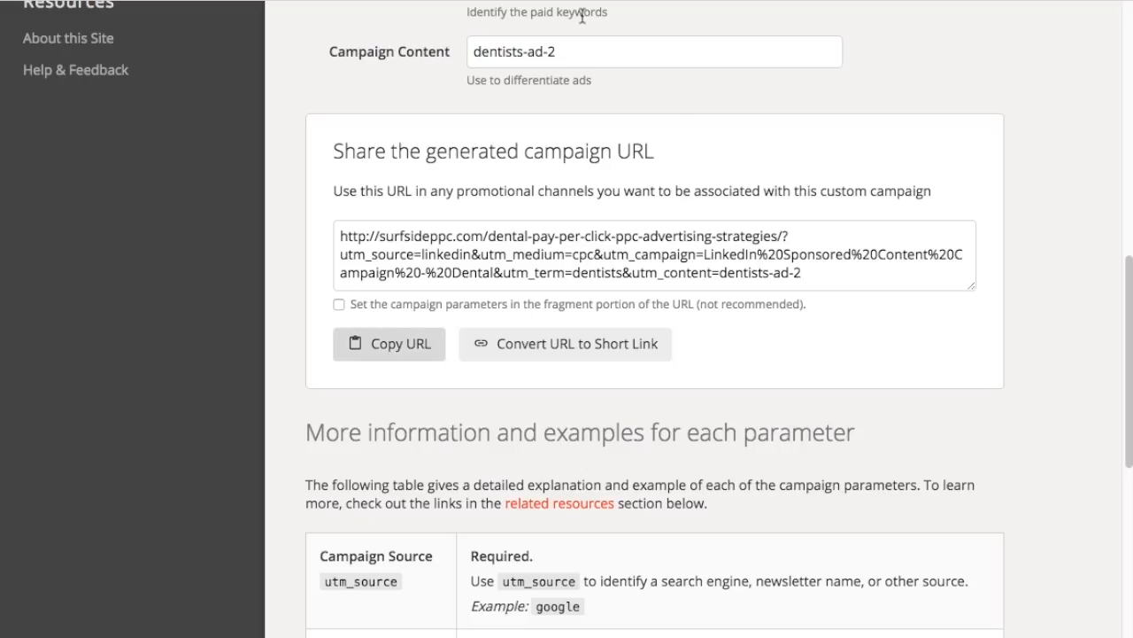
In the URL builder, set the campaign name to LinkedIn Text Ads Campaign - Dental and the campaign content to dentists-ad-1
{"action": "scroll", "coordinate": [683, 141], "scroll_direction": "up", "scroll_amount": 5}
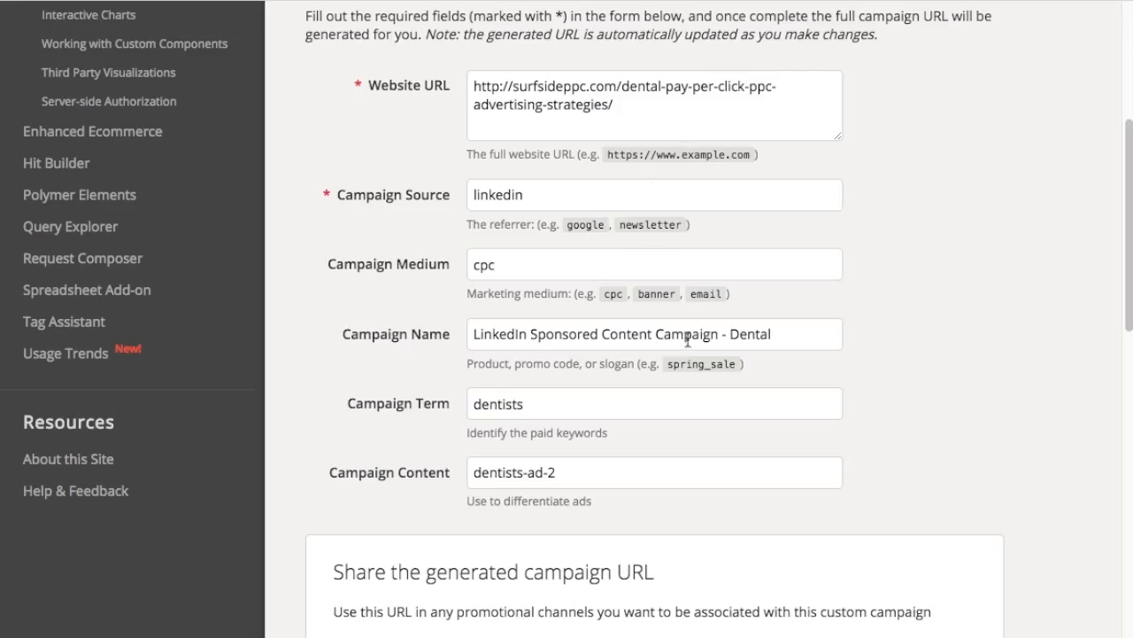
{"action": "left_click_drag", "start_coordinate": [654, 334], "coordinate": [534, 334]}
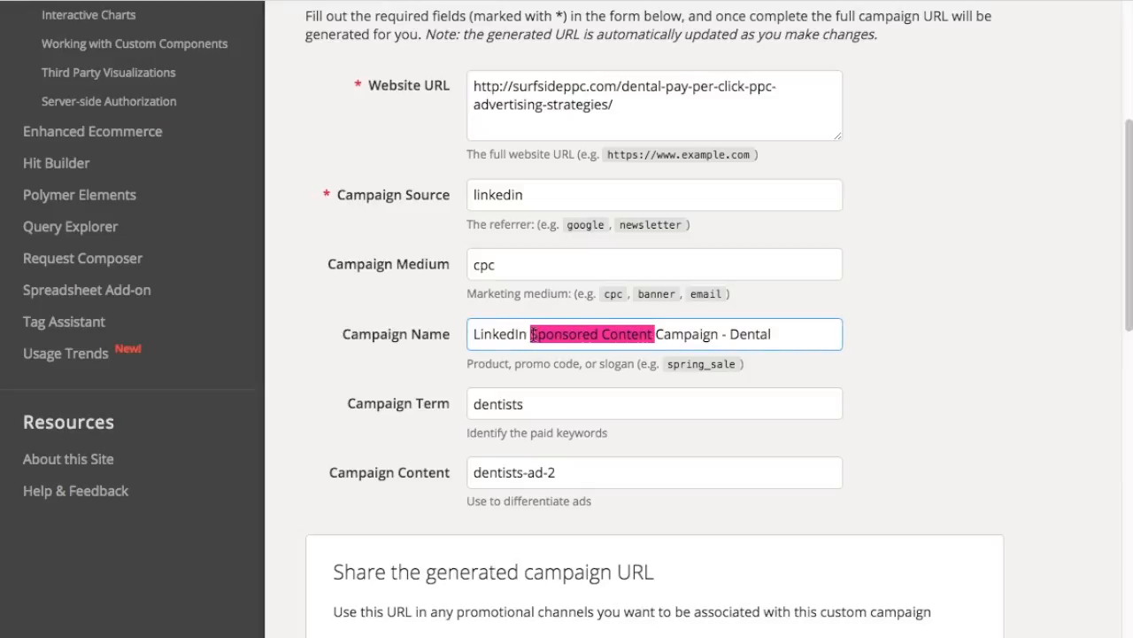
{"action": "type", "text": "Text Ads"}
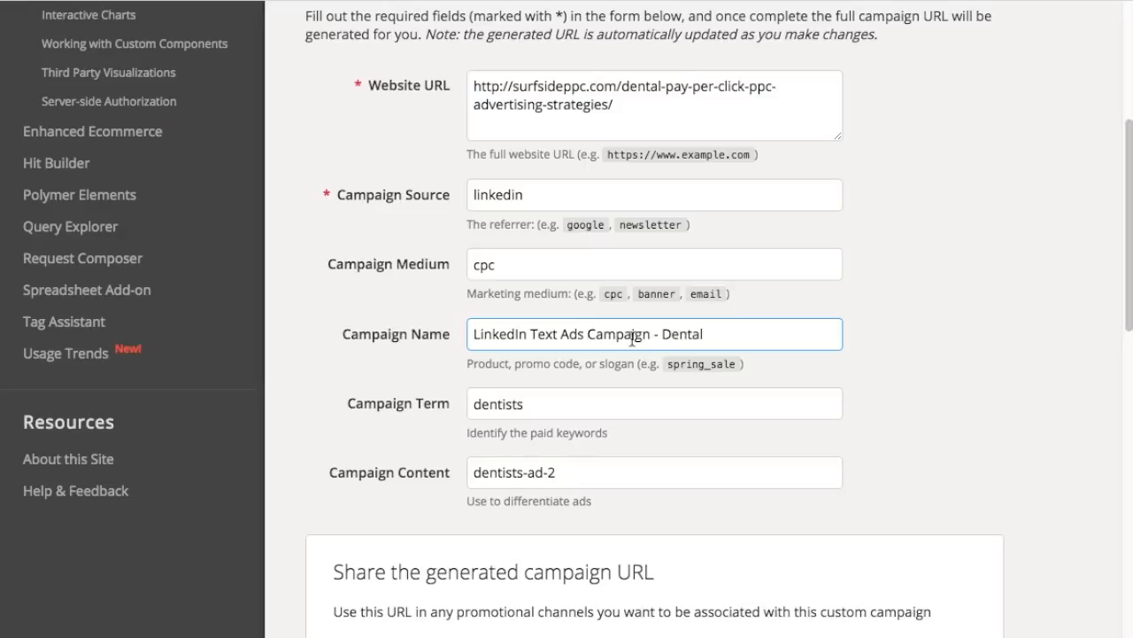
{"action": "left_click", "coordinate": [620, 468]}
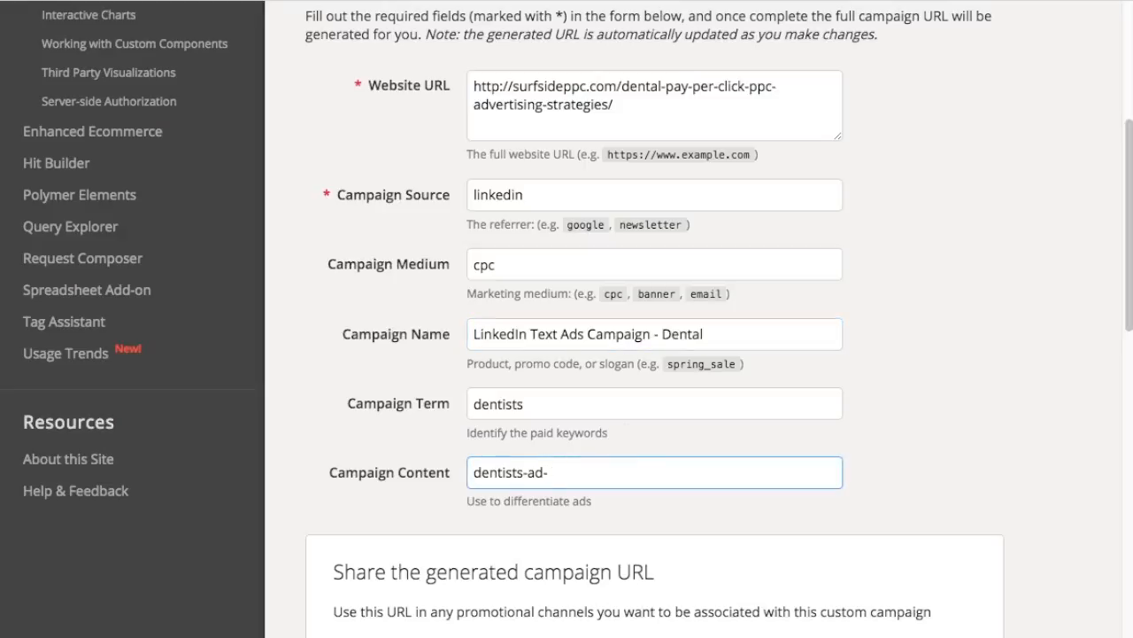
{"action": "left_click", "coordinate": [968, 382]}
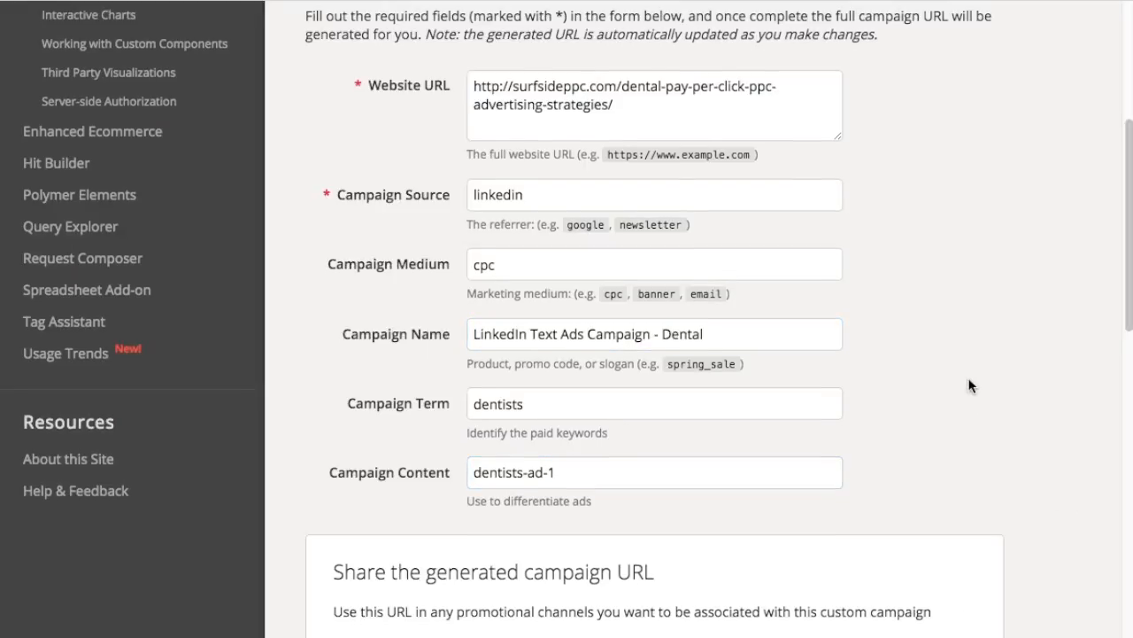
Copy the full dentists-ad-1 campaign URL and use it to replace the short link as the text ad's website destination
{"action": "scroll", "coordinate": [972, 388], "scroll_direction": "up", "scroll_amount": 1}
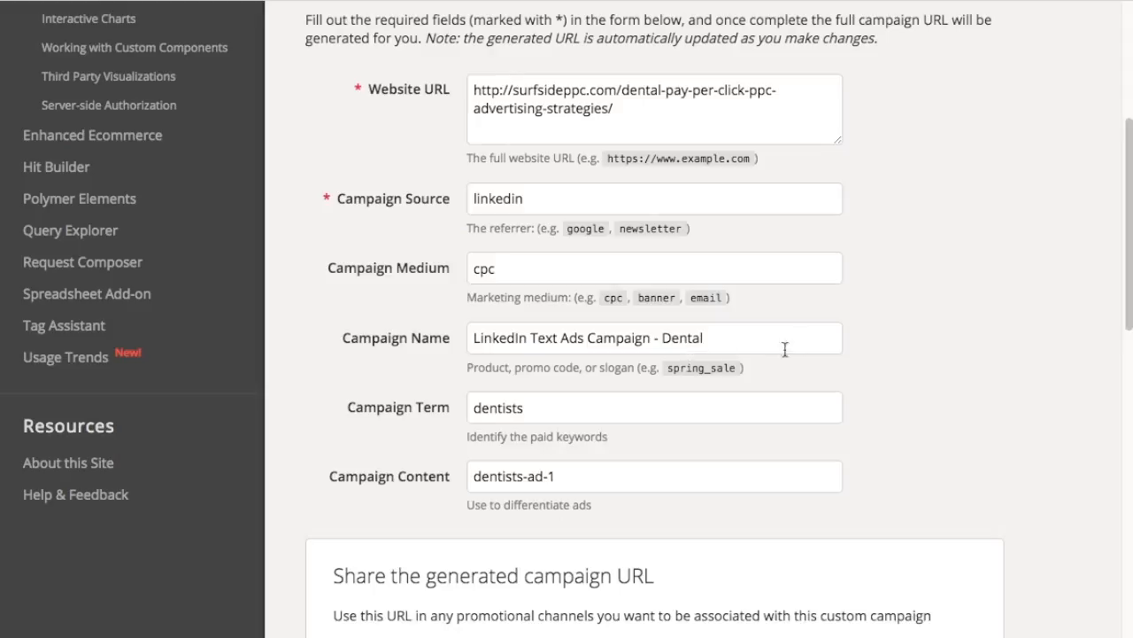
{"action": "scroll", "coordinate": [954, 330], "scroll_direction": "down", "scroll_amount": 5}
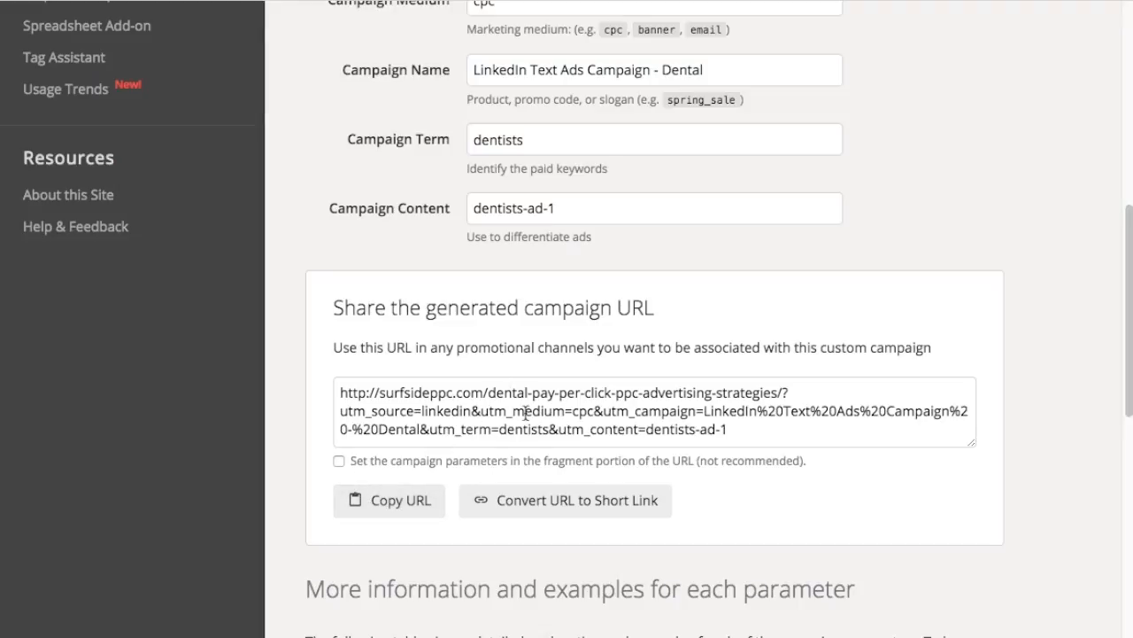
{"action": "left_click", "coordinate": [405, 482]}
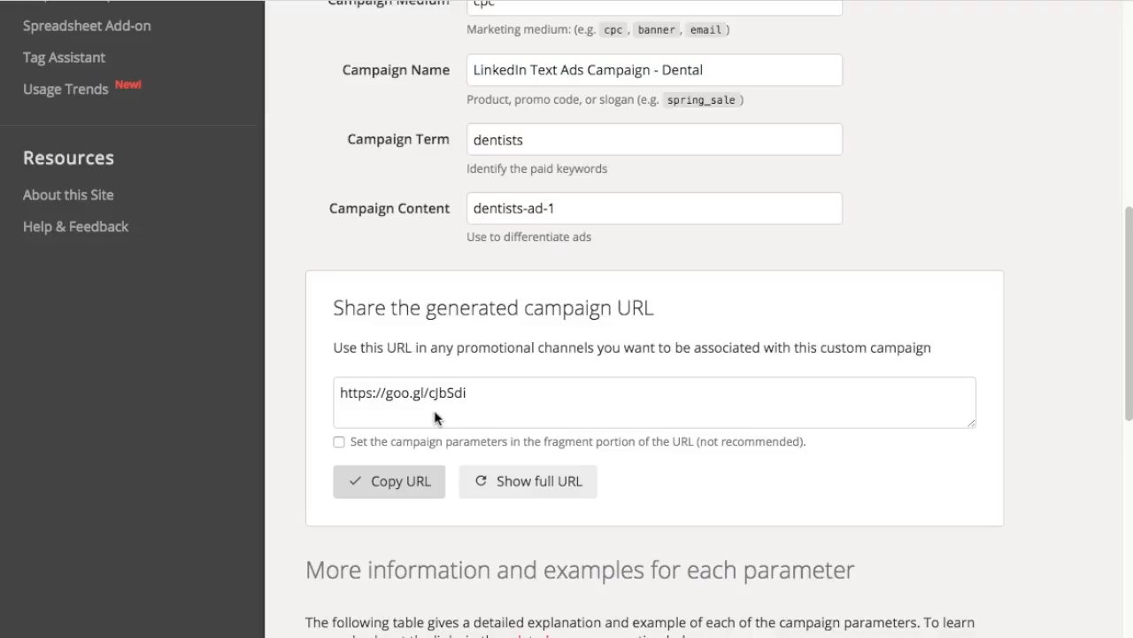
{"action": "left_click", "coordinate": [558, 491]}
{"action": "left_click", "coordinate": [394, 500]}
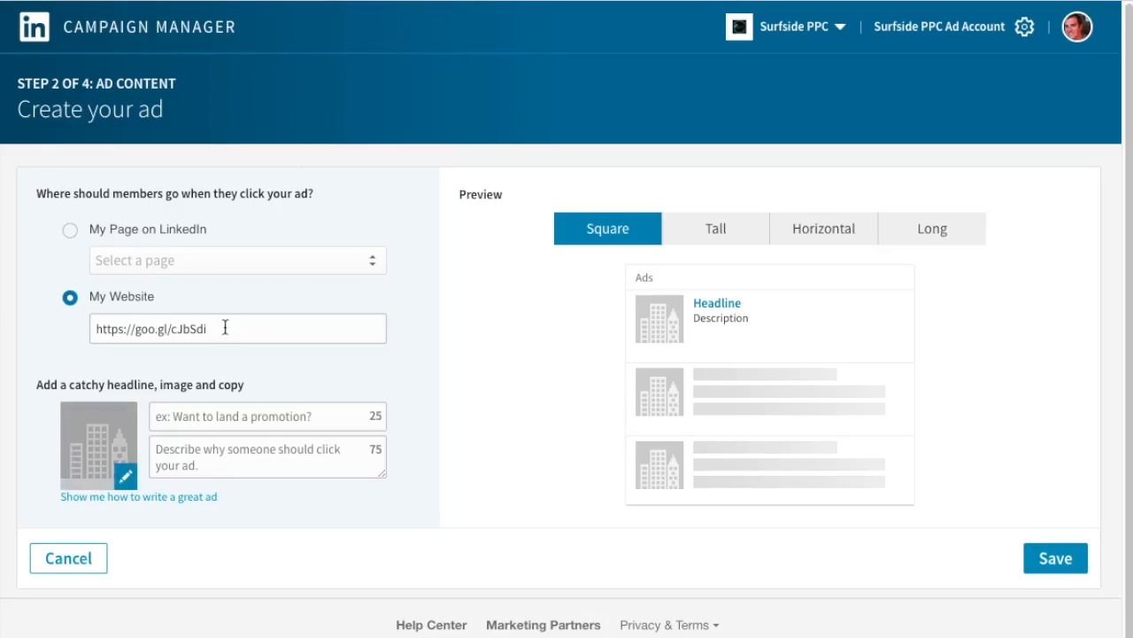
{"action": "left_click_drag", "start_coordinate": [237, 330], "coordinate": [190, 315]}
{"action": "key", "text": "ctrl+v"}
{"action": "left_click", "coordinate": [510, 363]}
{"action": "scroll", "coordinate": [509, 324], "scroll_direction": "down", "scroll_amount": 1}
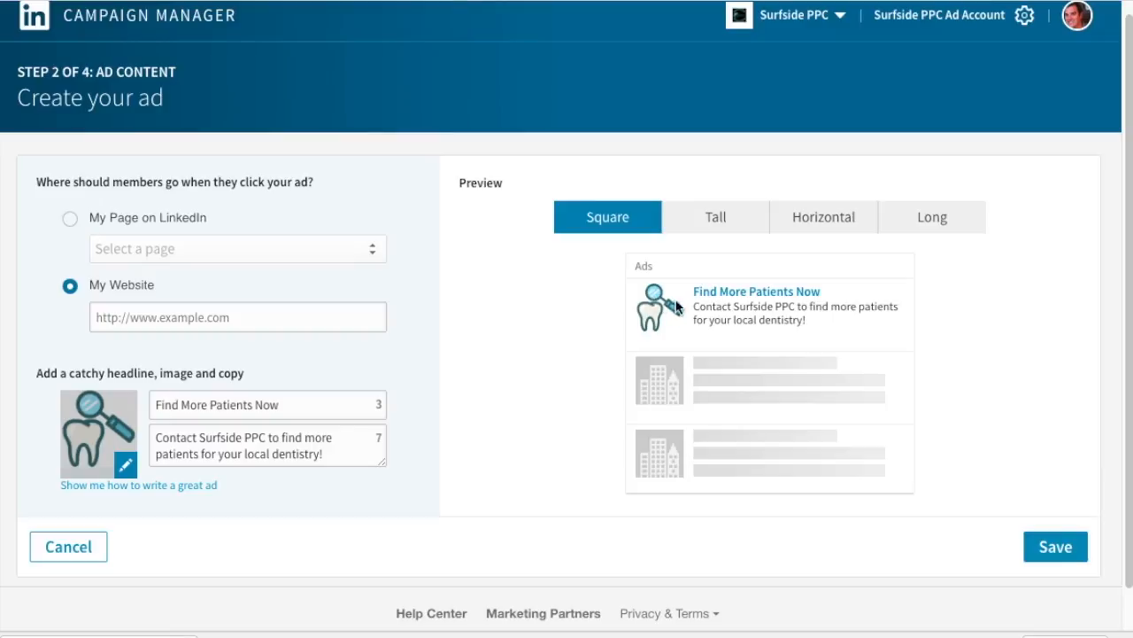
Preview the Find More Patients Now ad in the Tall, Horizontal, Long and Square formats
{"action": "left_click", "coordinate": [708, 221]}
{"action": "left_click", "coordinate": [818, 224]}
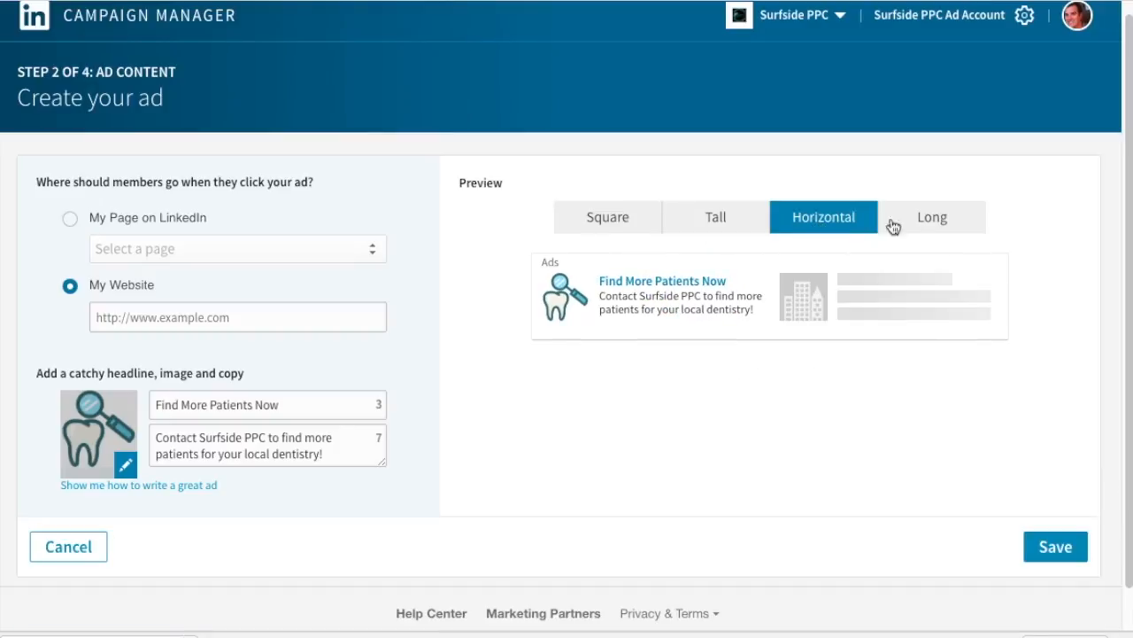
{"action": "left_click", "coordinate": [921, 223]}
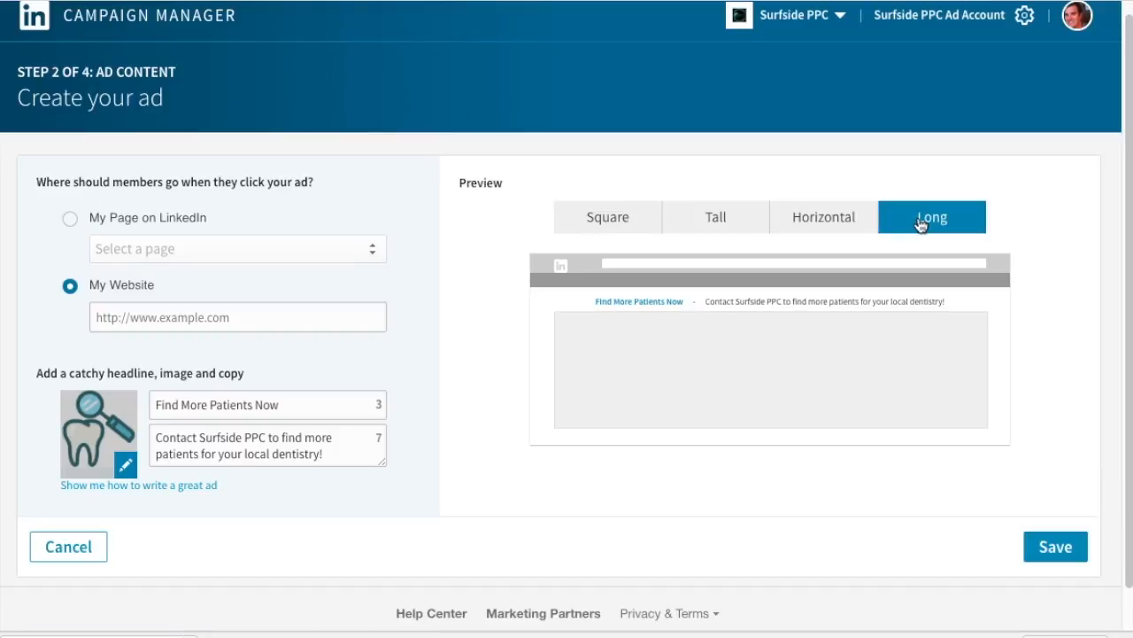
{"action": "left_click", "coordinate": [619, 228]}
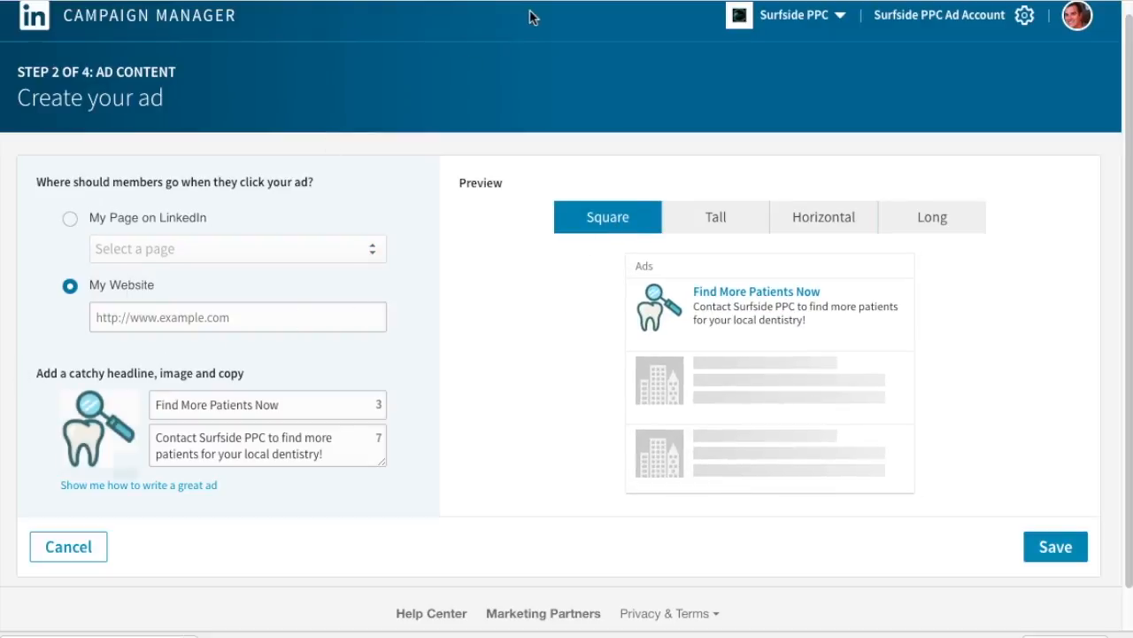
Copy the dentists-ad-2 campaign URL from the URL builder, set it as the Find More Patients Now ad's website destination and save the ad
{"action": "left_click", "coordinate": [597, 0]}
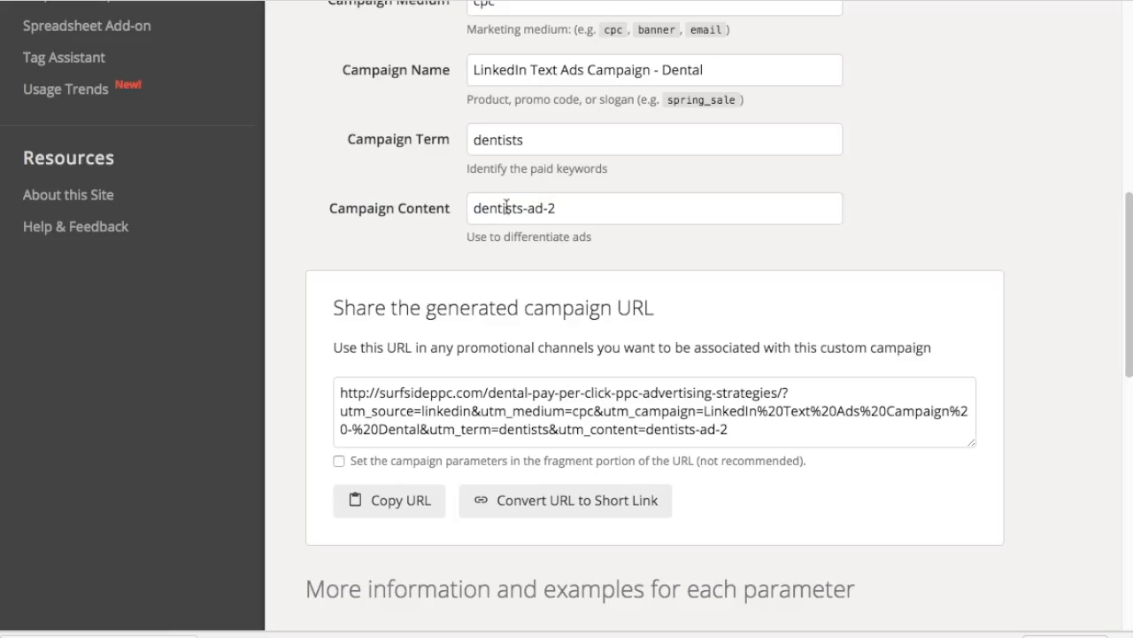
{"action": "left_click", "coordinate": [570, 206]}
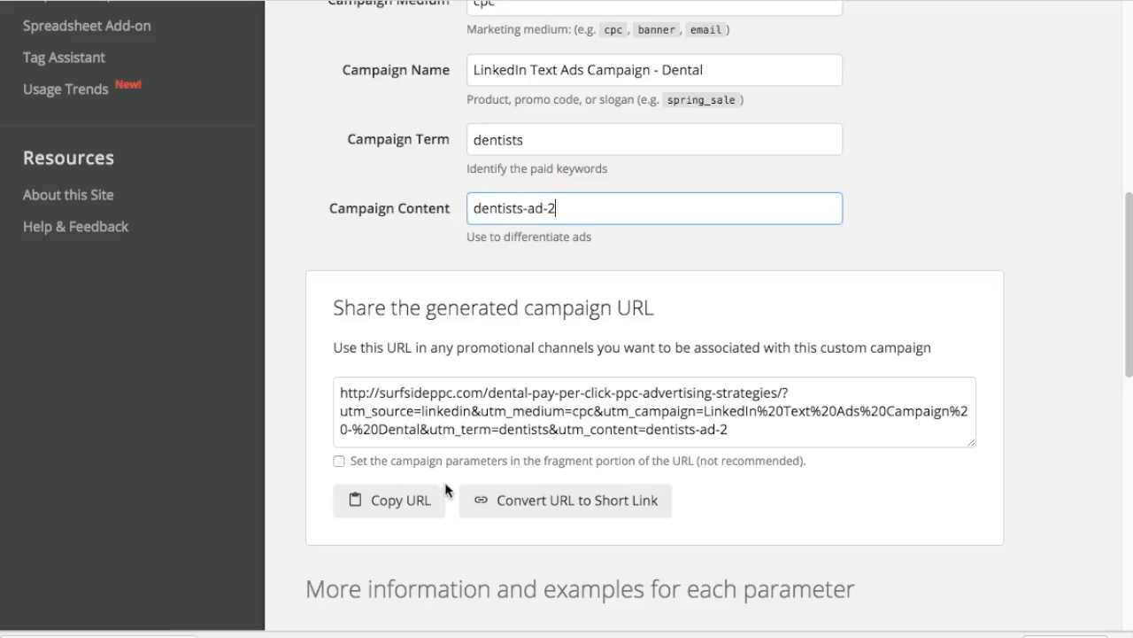
{"action": "left_click", "coordinate": [416, 500]}
{"action": "key", "text": "ctrl+shift+Tab"}
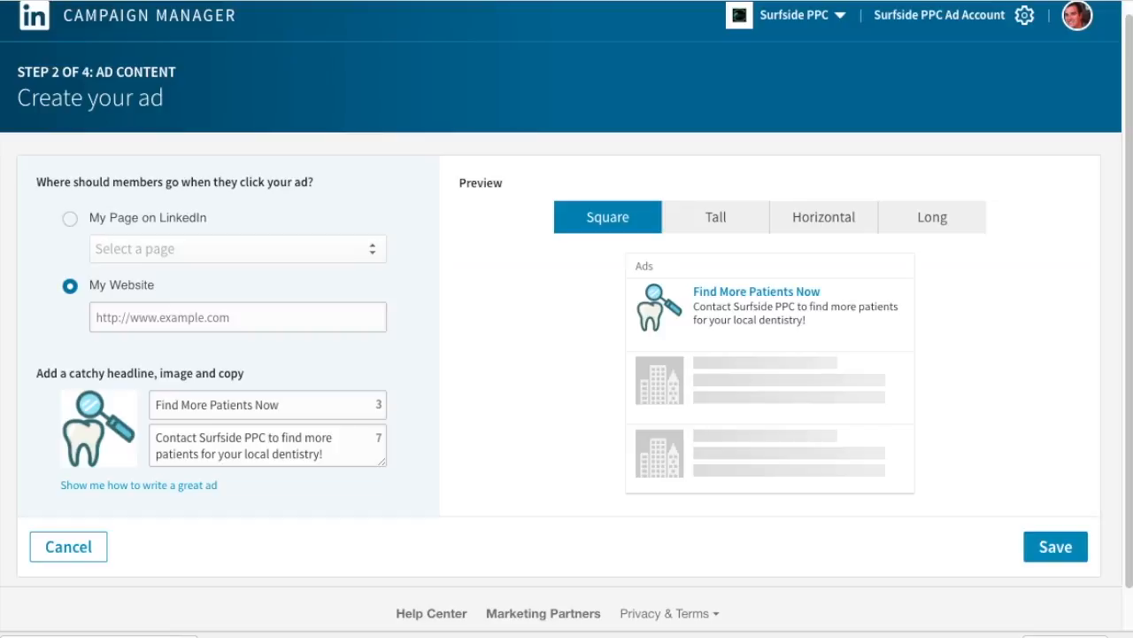
{"action": "left_click", "coordinate": [188, 310]}
{"action": "key", "text": "ctrl+v"}
{"action": "left_click", "coordinate": [506, 364]}
{"action": "left_click", "coordinate": [1057, 556]}
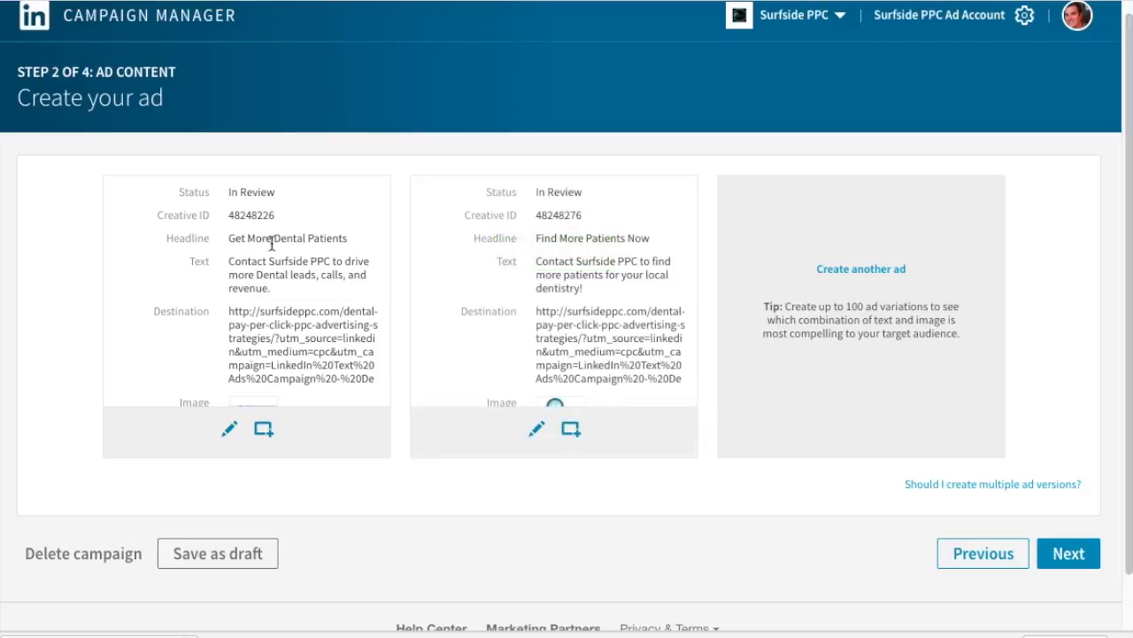
Duplicate the Get More Dental Patients ad, inspect the copy's website URL and cancel the duplicate
{"action": "left_click", "coordinate": [263, 429]}
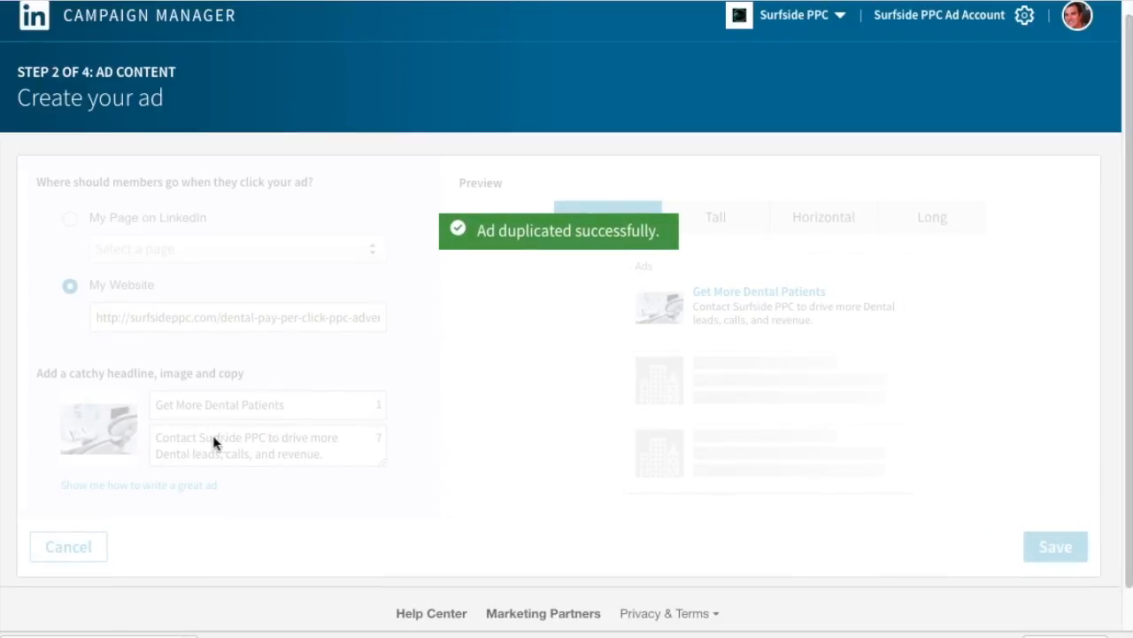
{"action": "left_click_drag", "start_coordinate": [302, 319], "coordinate": [513, 330]}
{"action": "left_click", "coordinate": [349, 319]}
{"action": "left_click", "coordinate": [69, 546]}
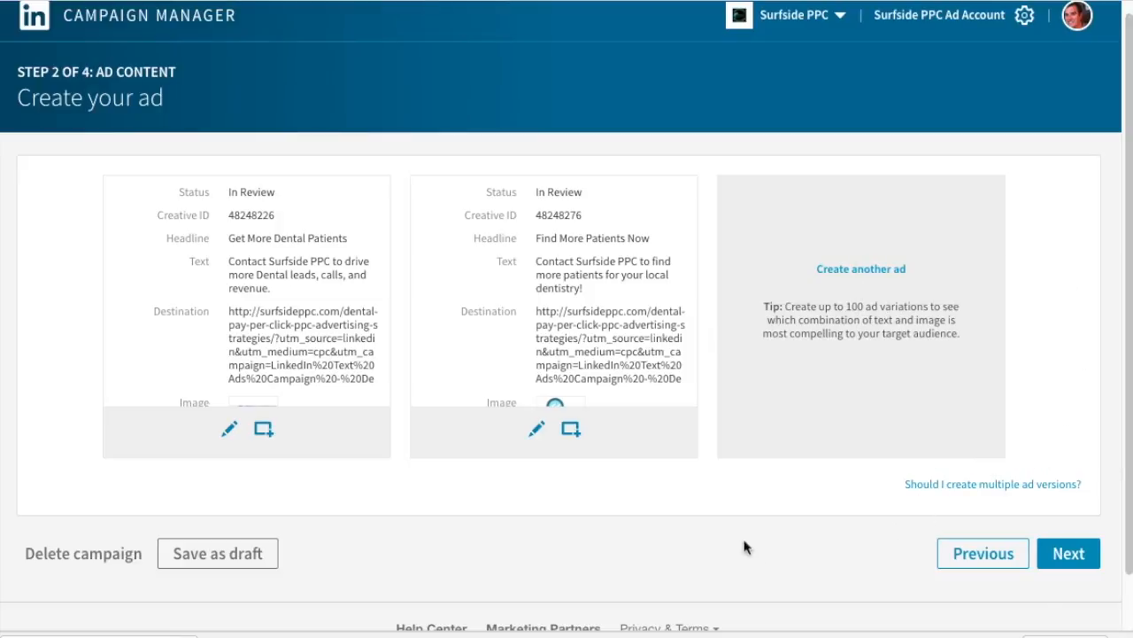
Continue to audience creation for the text ads campaign and look through the audience source options and targeting criteria
{"action": "left_click", "coordinate": [1068, 549]}
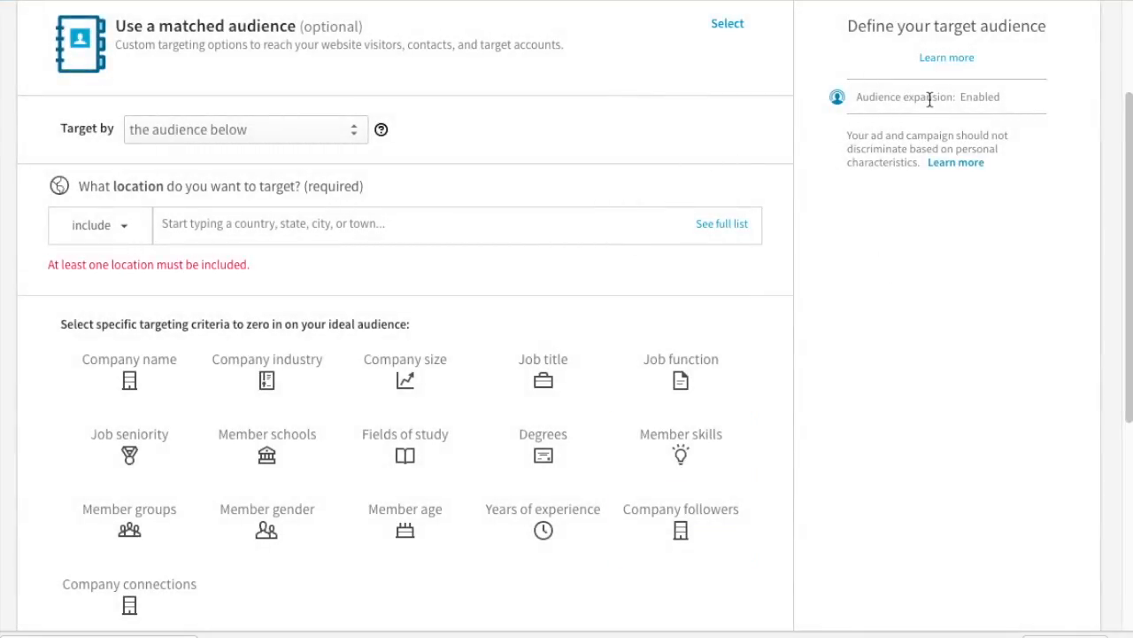
{"action": "scroll", "coordinate": [906, 155], "scroll_direction": "up", "scroll_amount": 1}
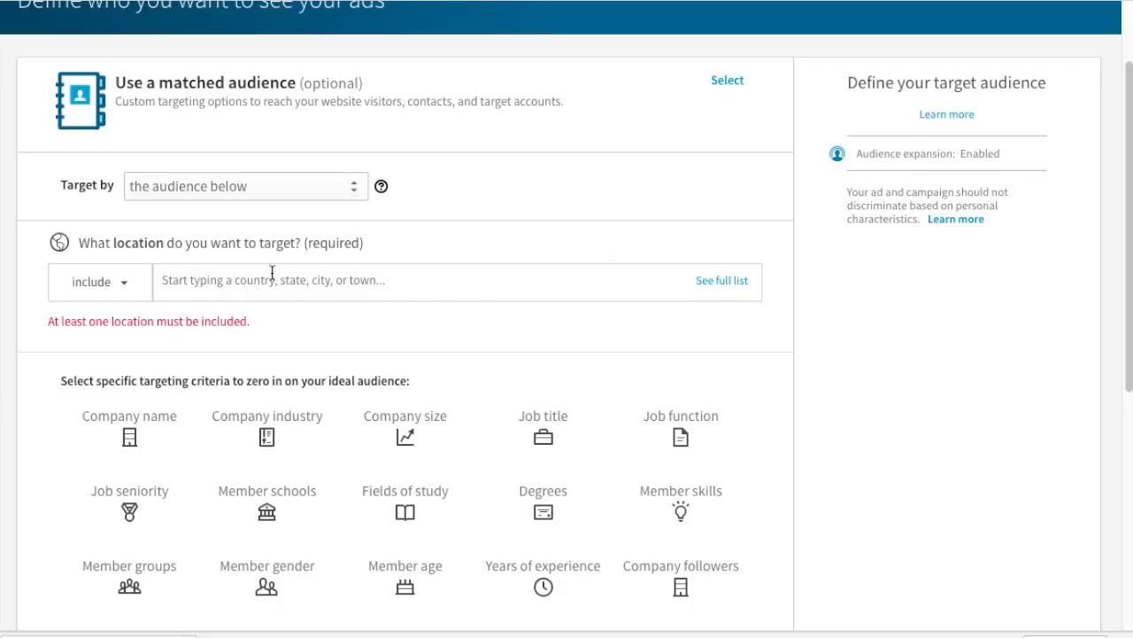
{"action": "left_click", "coordinate": [256, 192]}
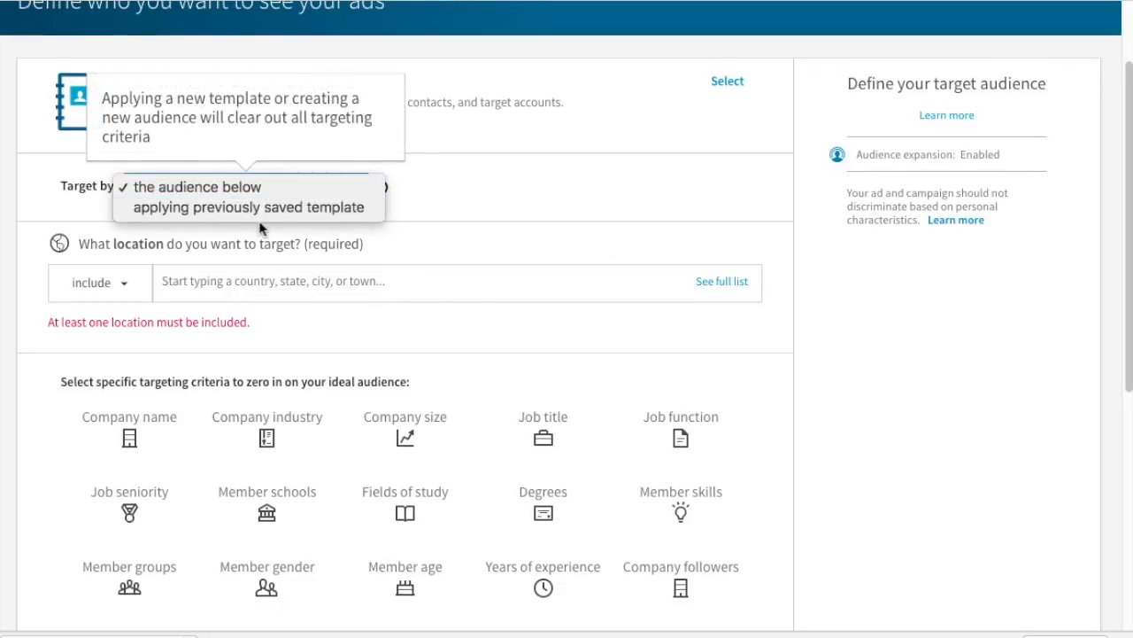
{"action": "left_click", "coordinate": [644, 197]}
{"action": "scroll", "coordinate": [895, 358], "scroll_direction": "down", "scroll_amount": 5}
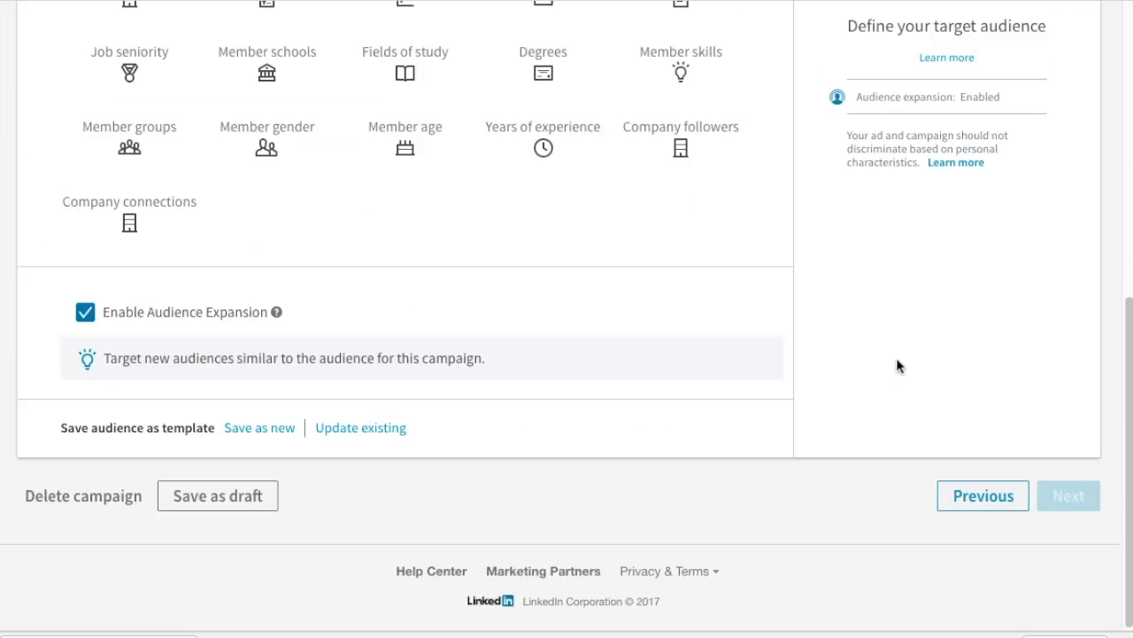
{"action": "scroll", "coordinate": [890, 271], "scroll_direction": "up", "scroll_amount": 7}
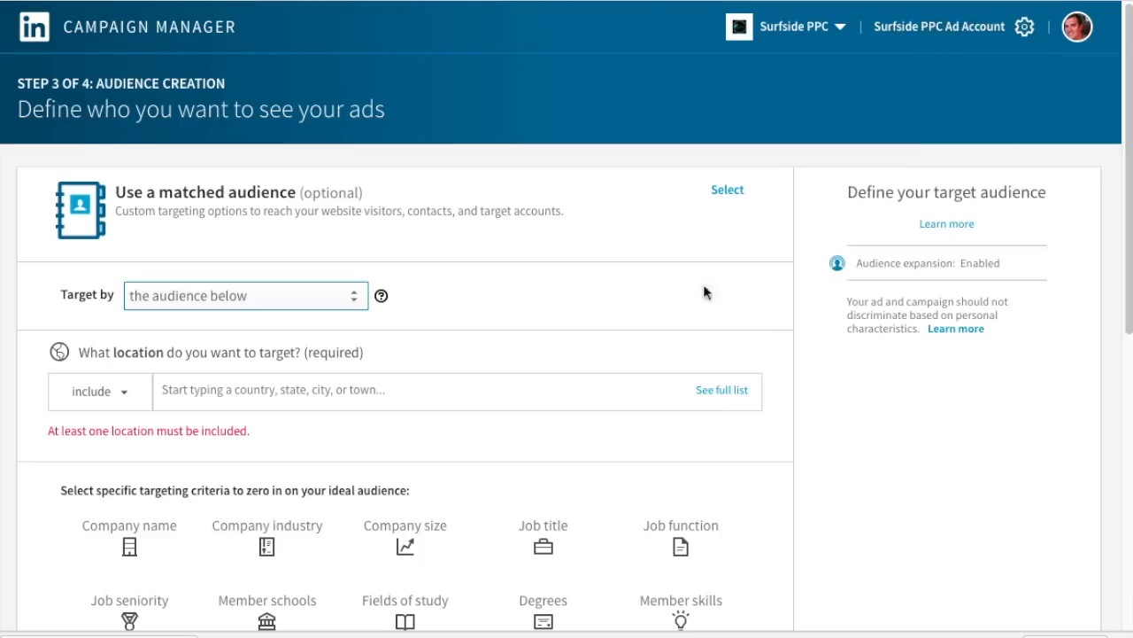
Include United States as the campaign's target location
{"action": "left_click", "coordinate": [353, 400]}
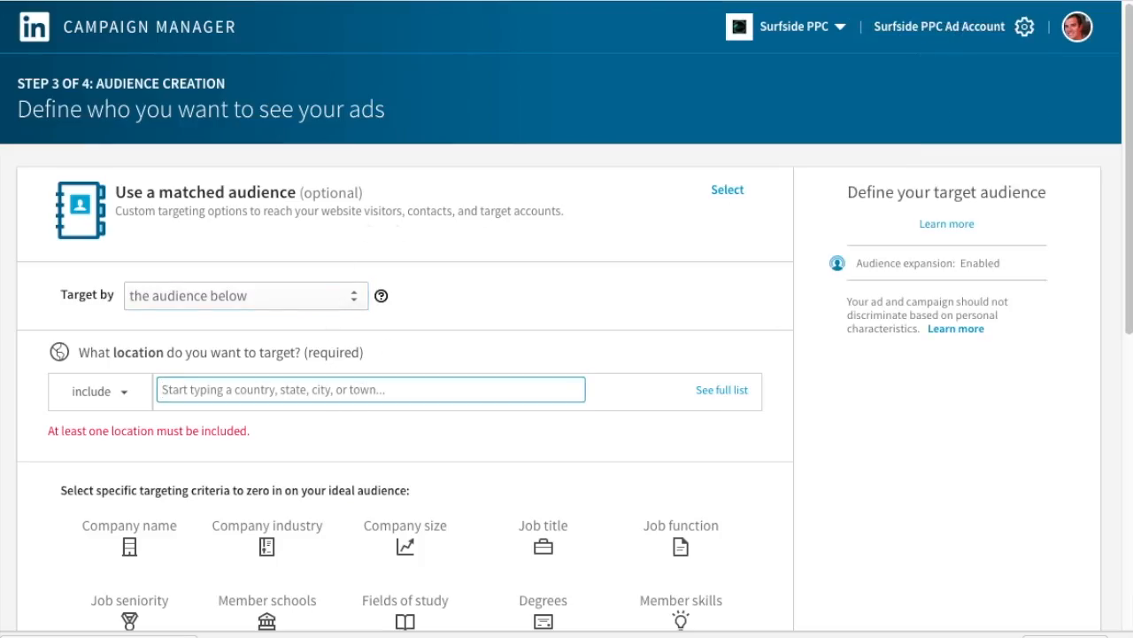
{"action": "type", "text": "united states"}
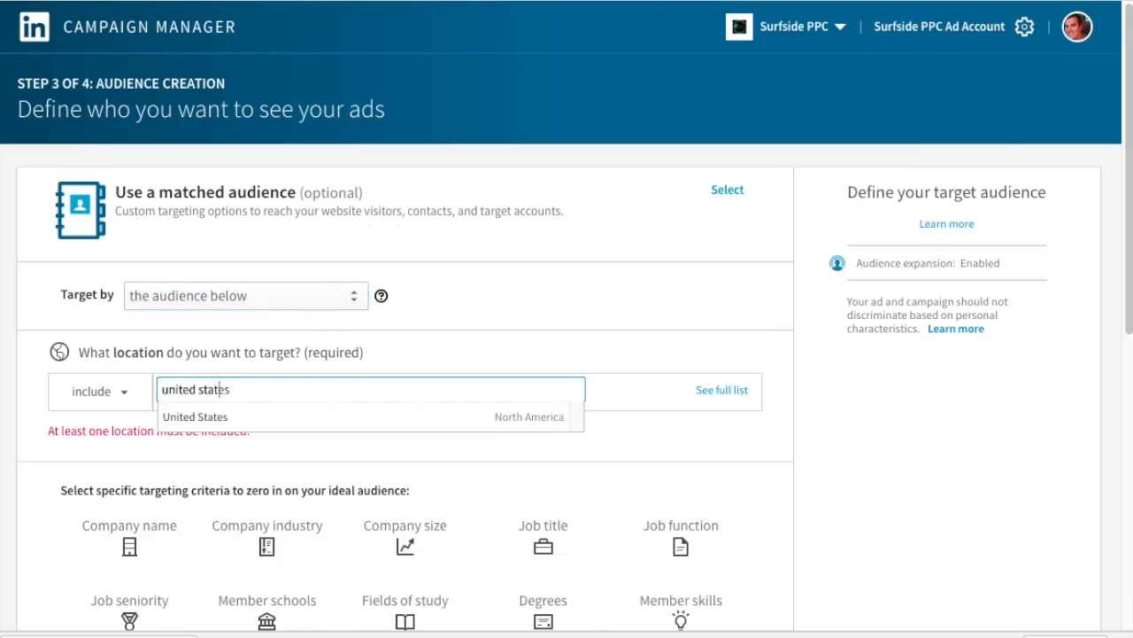
{"action": "left_click", "coordinate": [301, 416]}
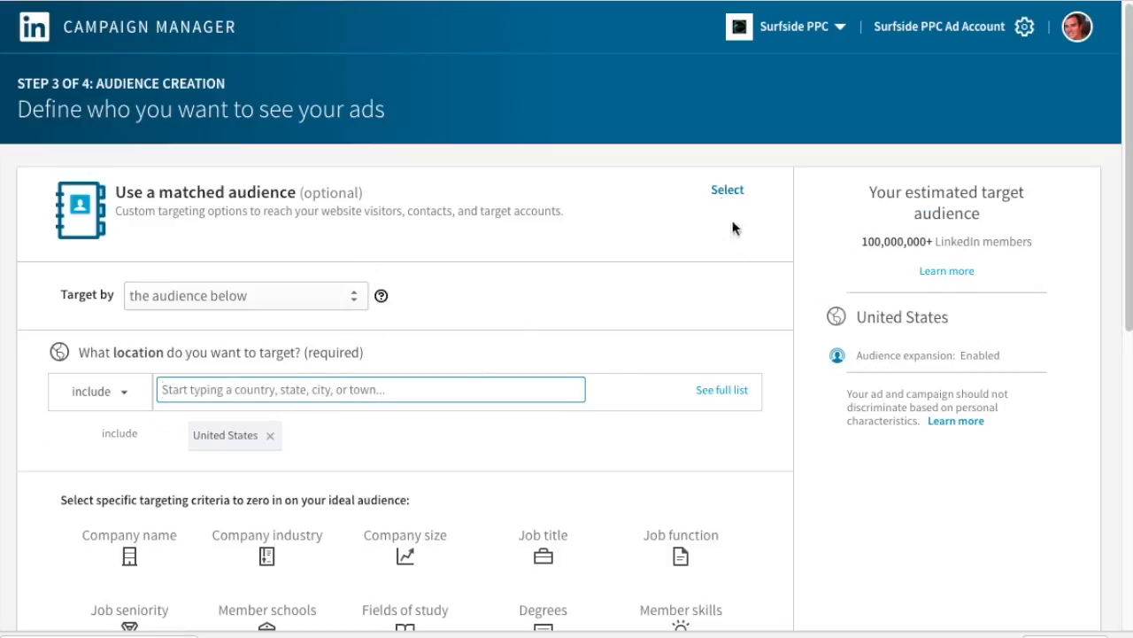
Add job title targeting to the audience and include the title Dentist
{"action": "scroll", "coordinate": [904, 557], "scroll_direction": "down", "scroll_amount": 3}
{"action": "scroll", "coordinate": [903, 474], "scroll_direction": "down", "scroll_amount": 1}
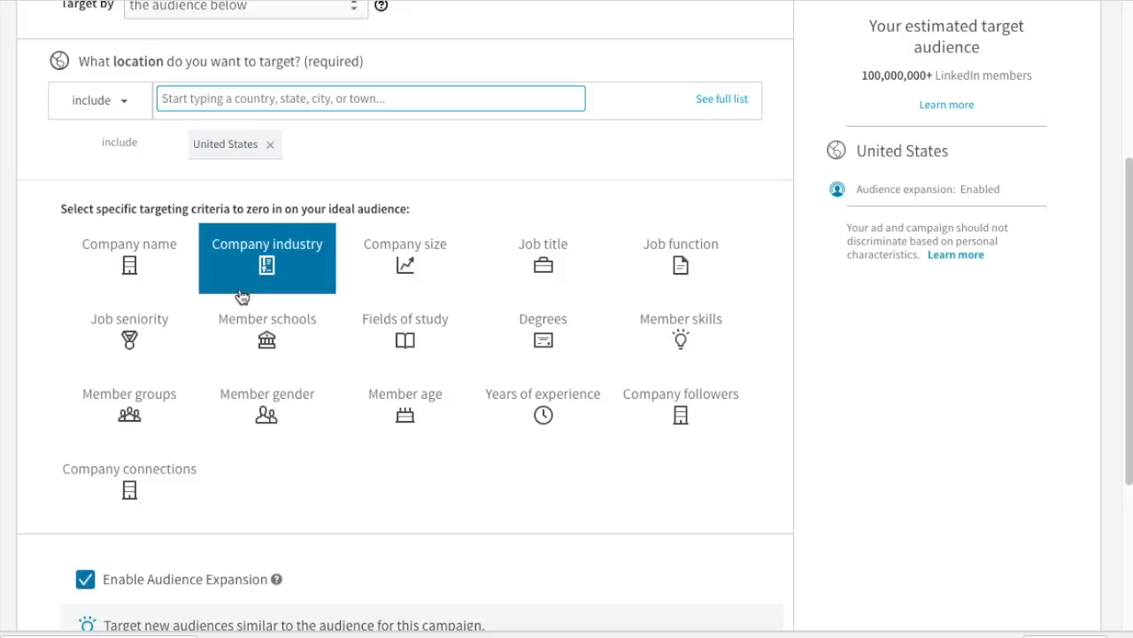
{"action": "left_click", "coordinate": [562, 278]}
{"action": "left_click", "coordinate": [310, 246]}
{"action": "type", "text": "dentist"}
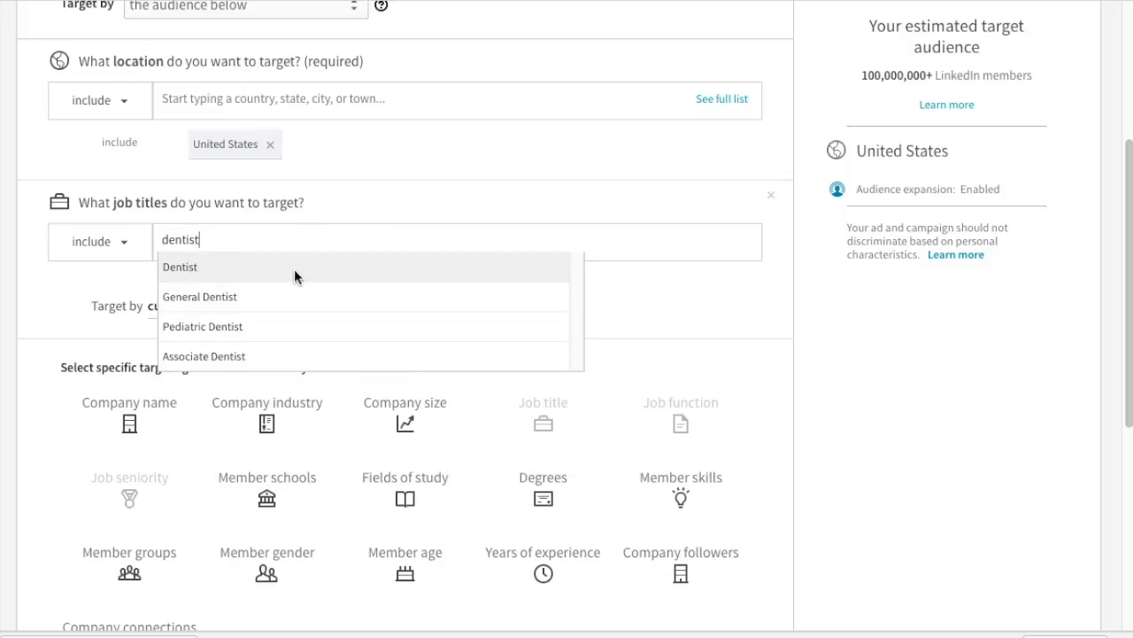
{"action": "left_click", "coordinate": [294, 269]}
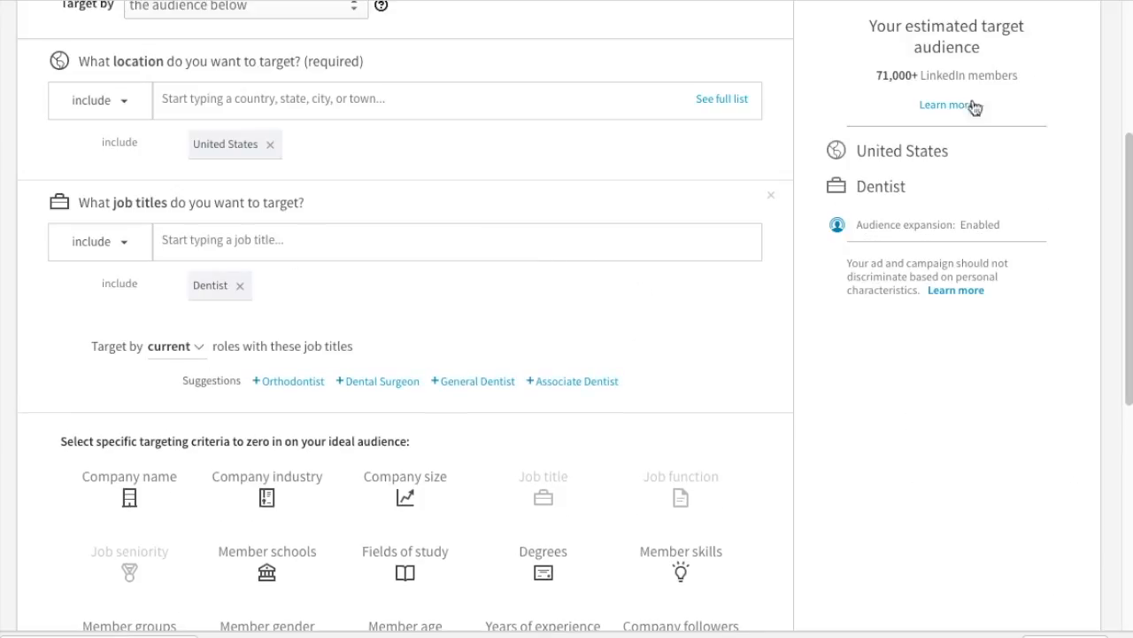
Save the audience as a new template named Dentists and continue to the bid and budget page
{"action": "scroll", "coordinate": [904, 346], "scroll_direction": "down", "scroll_amount": 2}
{"action": "scroll", "coordinate": [903, 345], "scroll_direction": "down", "scroll_amount": 2}
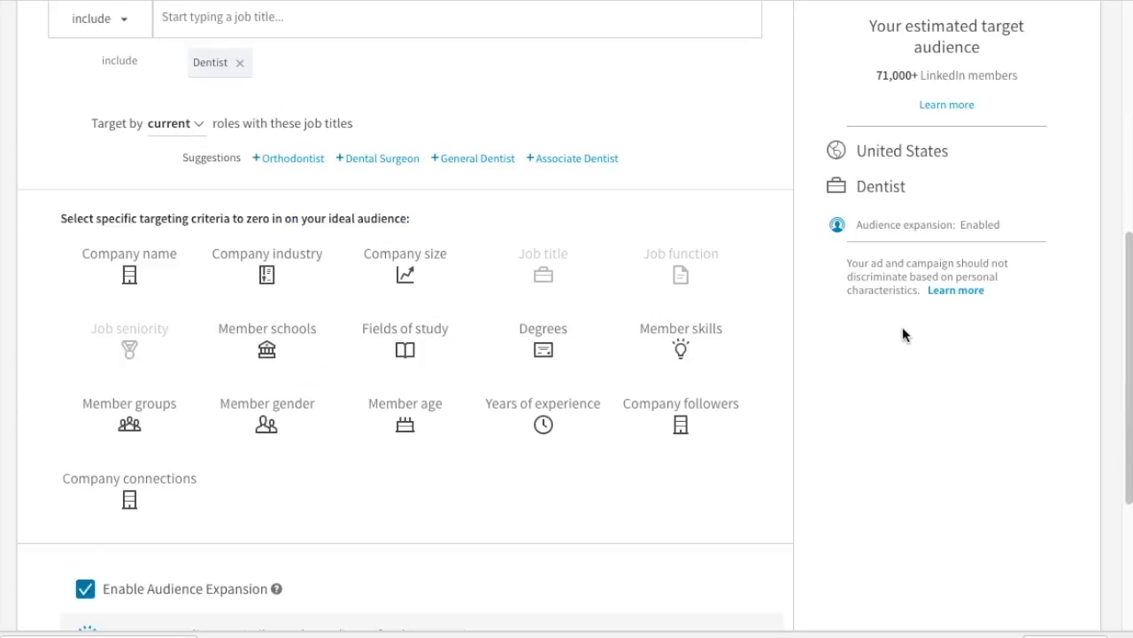
{"action": "scroll", "coordinate": [817, 319], "scroll_direction": "down", "scroll_amount": 3}
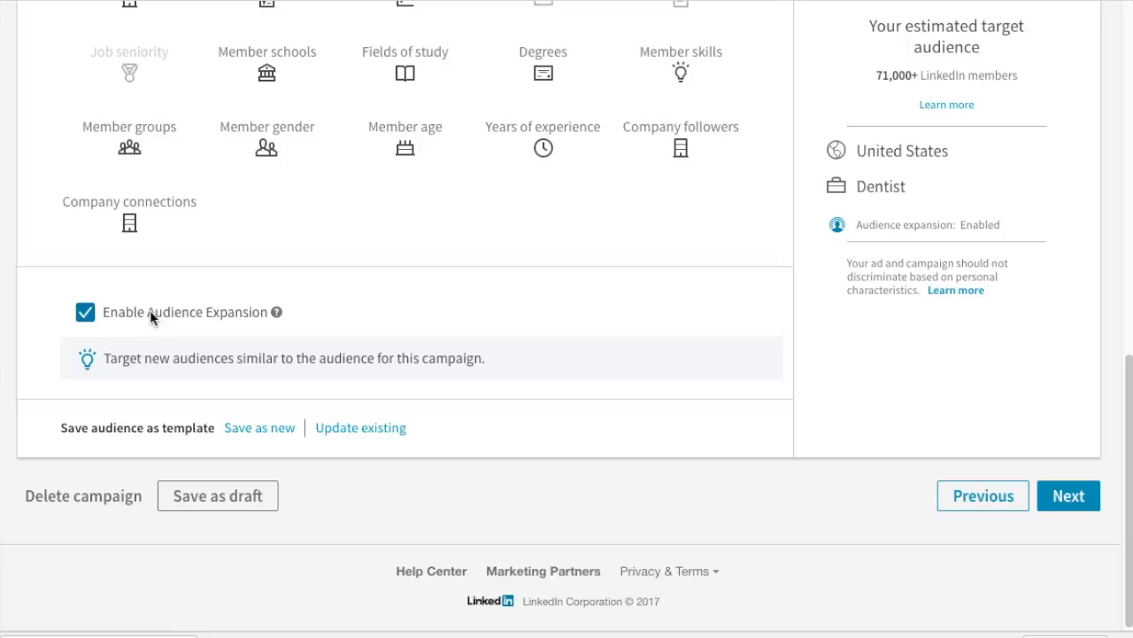
{"action": "left_click", "coordinate": [251, 431]}
{"action": "left_click", "coordinate": [535, 254]}
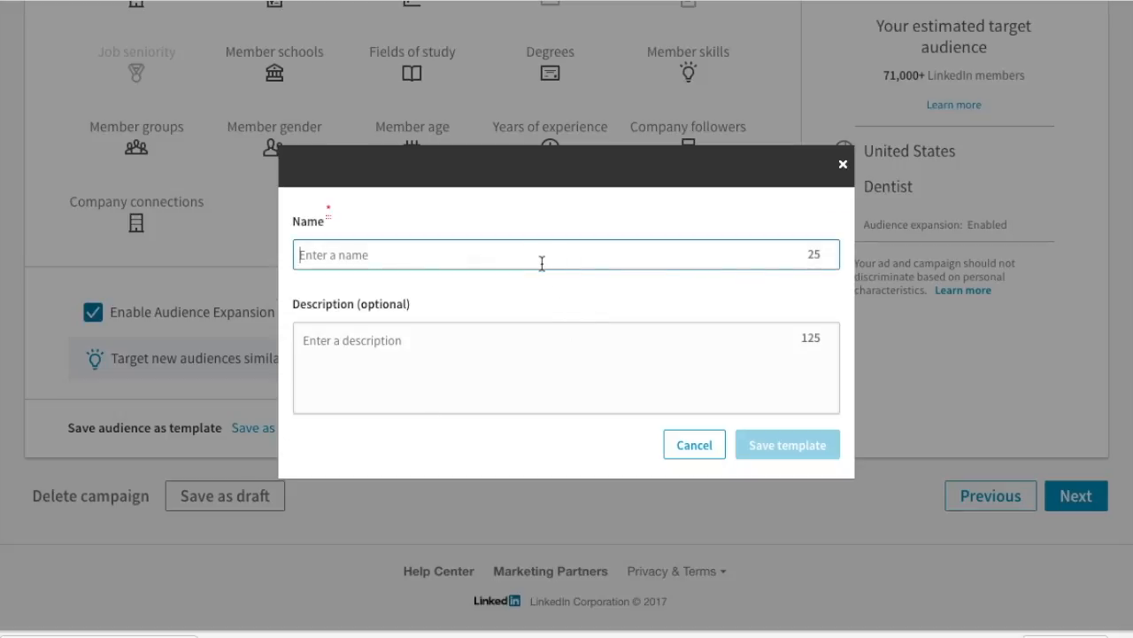
{"action": "type", "text": "Dentists"}
{"action": "left_click", "coordinate": [445, 352]}
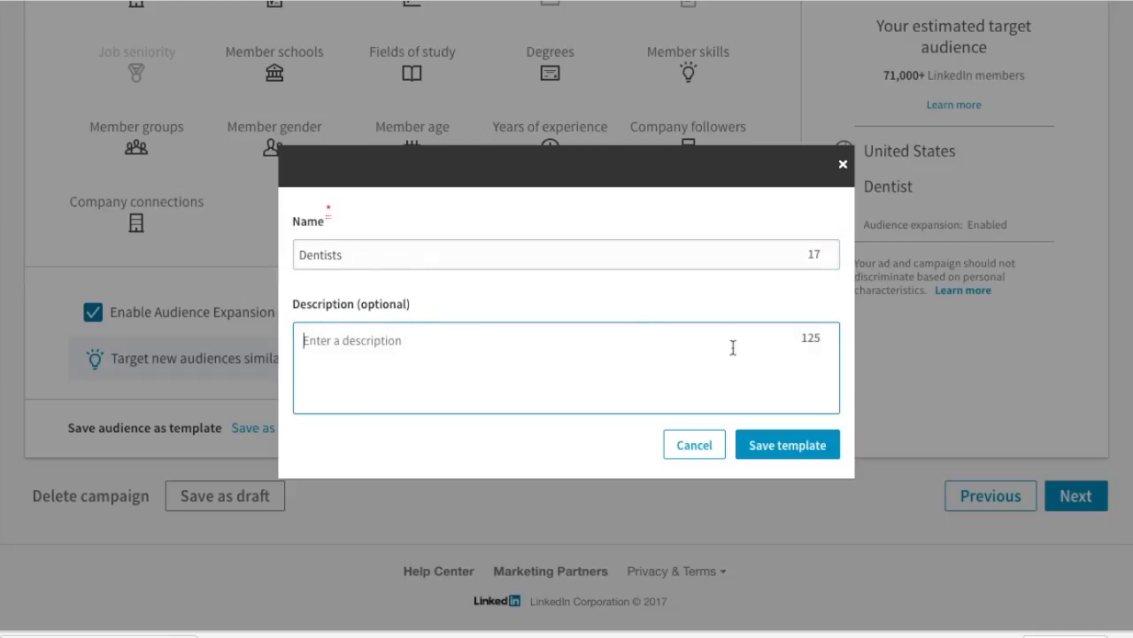
{"action": "left_click", "coordinate": [789, 444]}
{"action": "left_click", "coordinate": [1076, 499]}
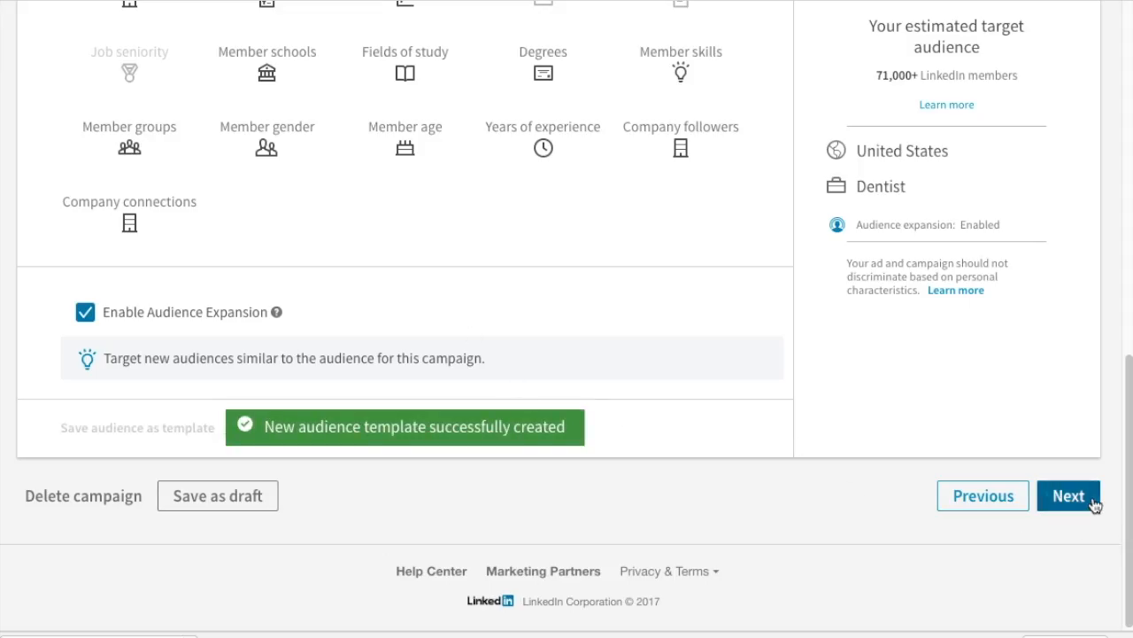
Apply the Contact Form Fills conversion to the campaign's conversion tracking
{"action": "scroll", "coordinate": [780, 329], "scroll_direction": "up", "scroll_amount": 1}
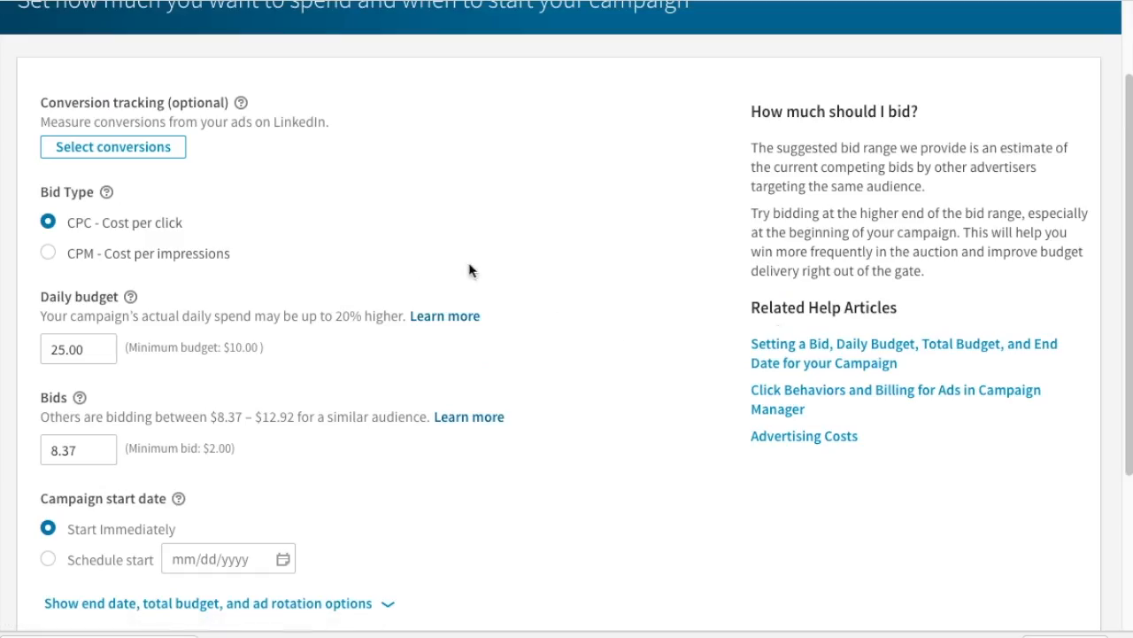
{"action": "left_click", "coordinate": [173, 147]}
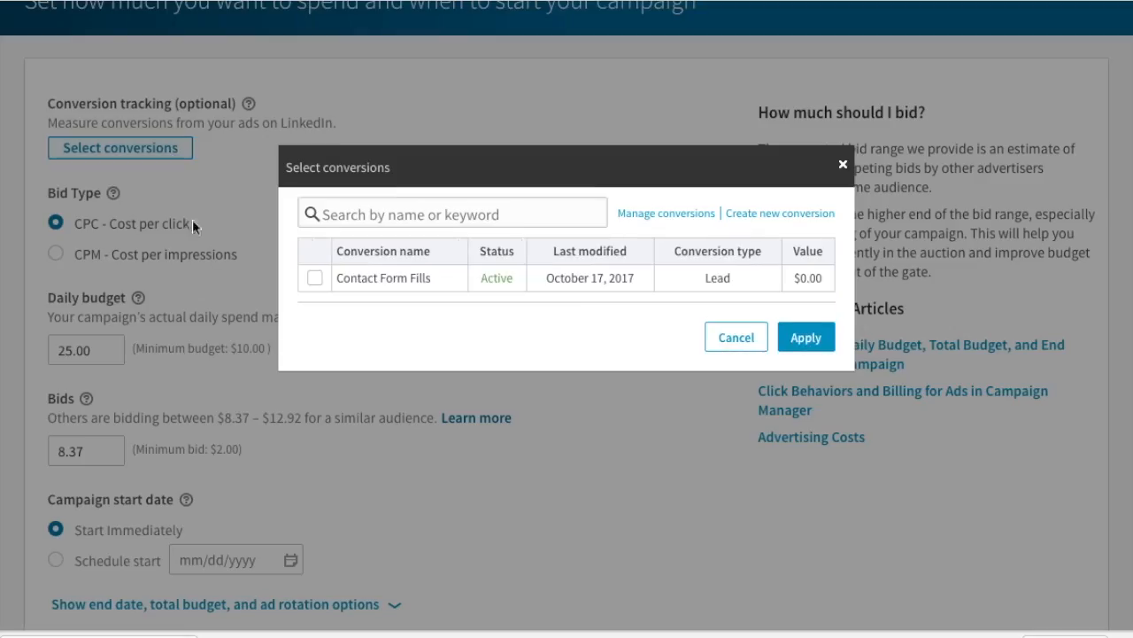
{"action": "left_click", "coordinate": [314, 278]}
{"action": "left_click", "coordinate": [817, 336]}
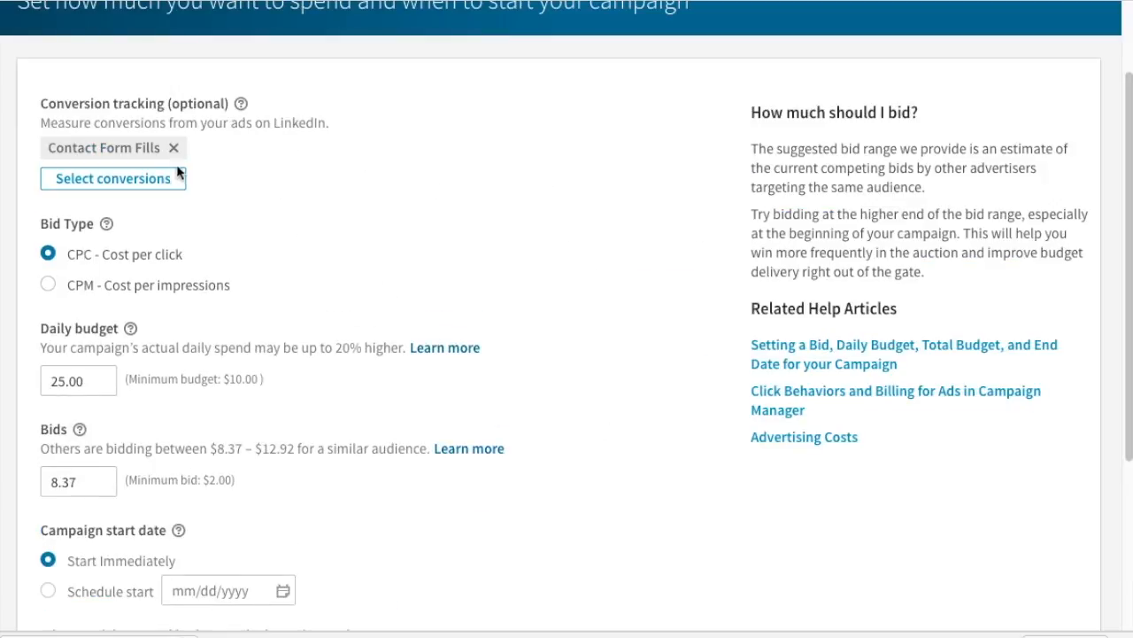
{"action": "left_click", "coordinate": [124, 179]}
{"action": "scroll", "coordinate": [683, 222], "scroll_direction": "down", "scroll_amount": 1}
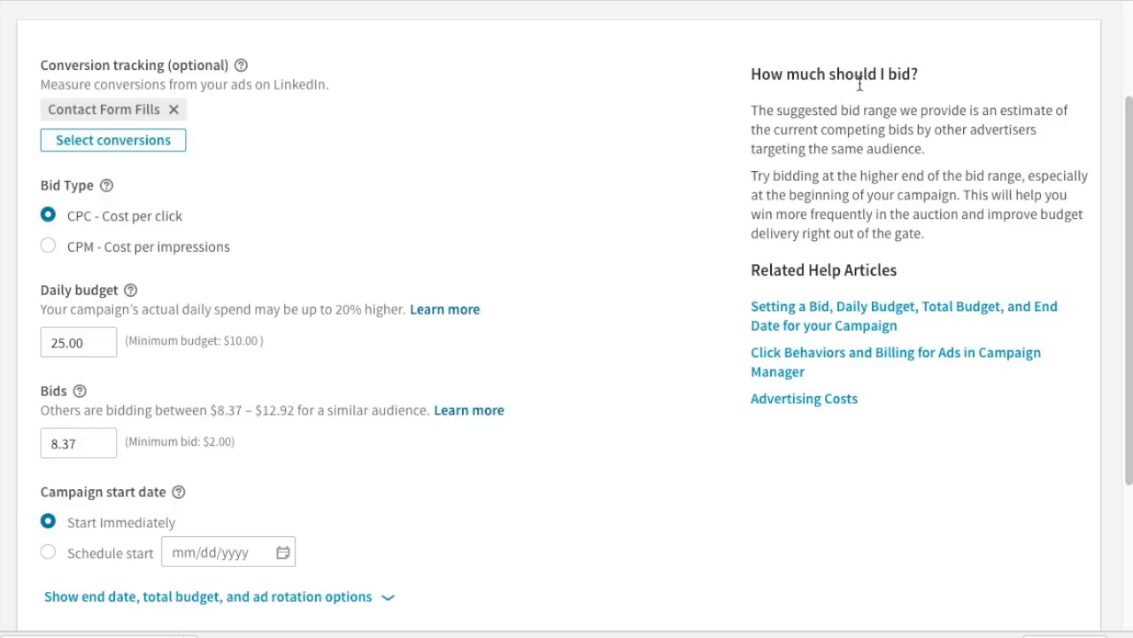
Try the CPM bid type to compare its suggested bid range, and switch back to CPC
{"action": "left_click", "coordinate": [48, 247]}
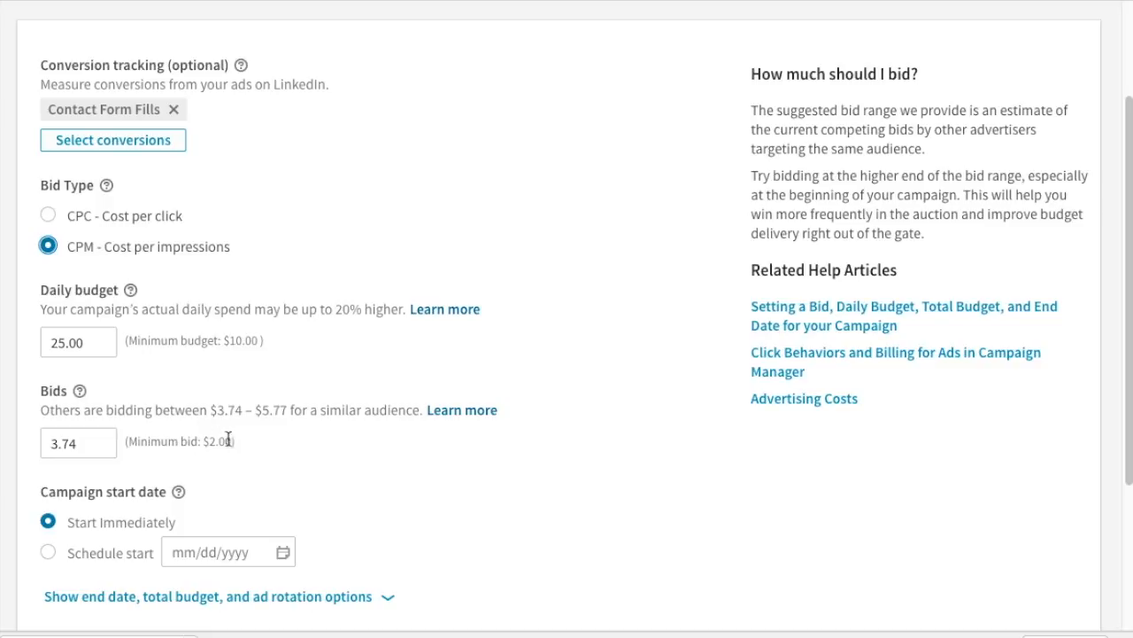
{"action": "left_click", "coordinate": [105, 443]}
{"action": "left_click", "coordinate": [48, 215]}
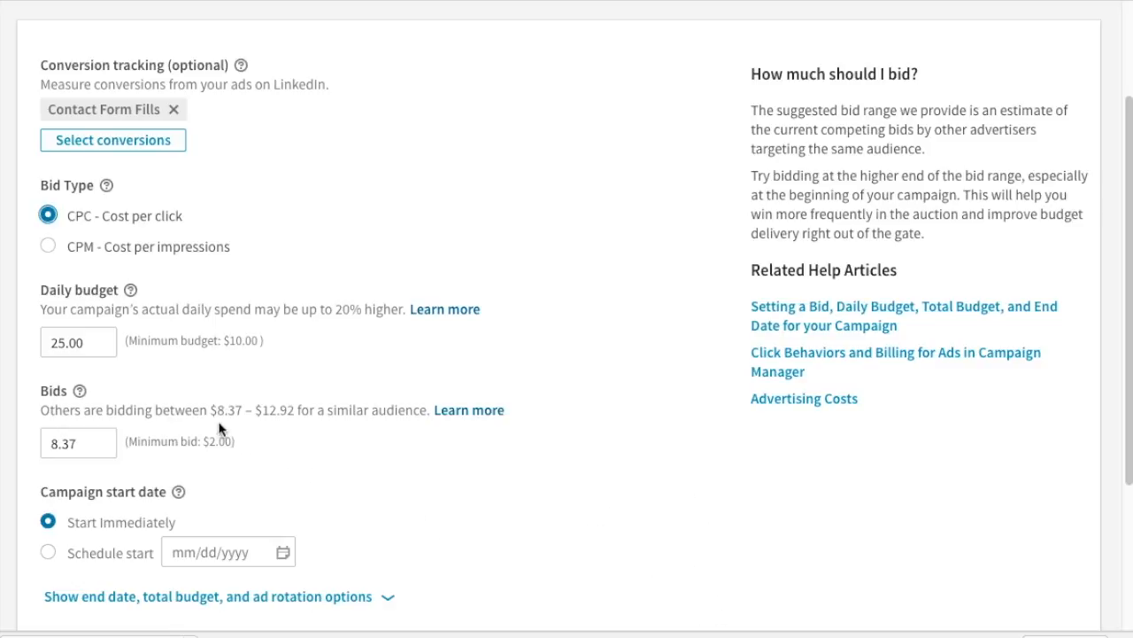
Check the suggested bid range and minimum bid, and set the cost-per-click bid to 5.00
{"action": "left_click_drag", "start_coordinate": [211, 410], "coordinate": [295, 410]}
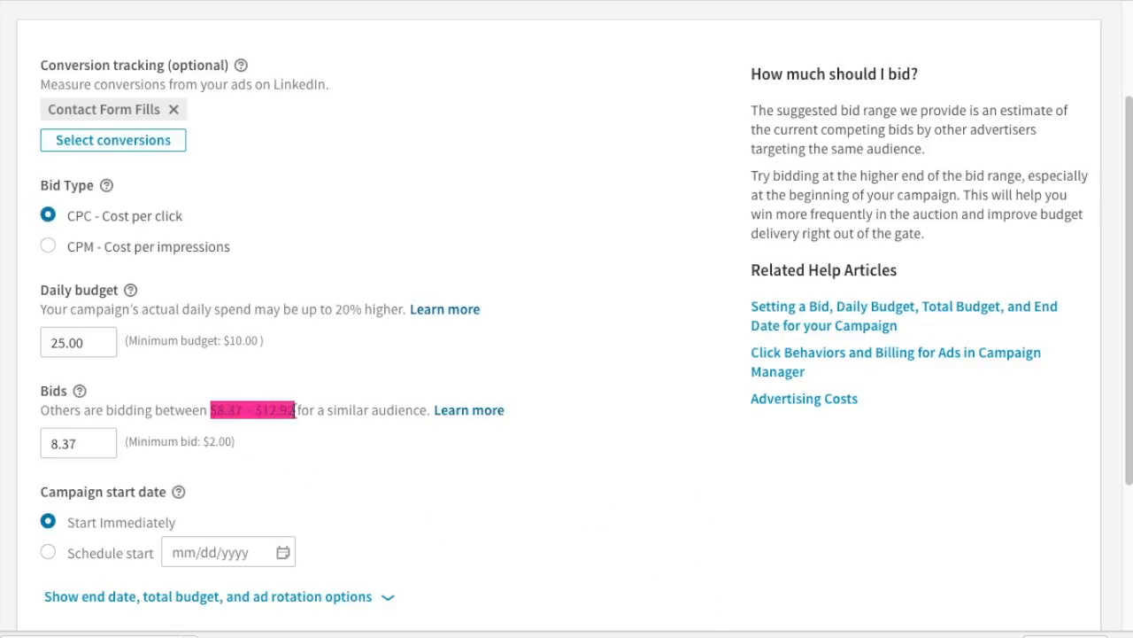
{"action": "left_click", "coordinate": [231, 437]}
{"action": "left_click_drag", "start_coordinate": [206, 441], "coordinate": [229, 442]}
{"action": "left_click", "coordinate": [139, 460]}
{"action": "left_click_drag", "start_coordinate": [101, 443], "coordinate": [43, 438]}
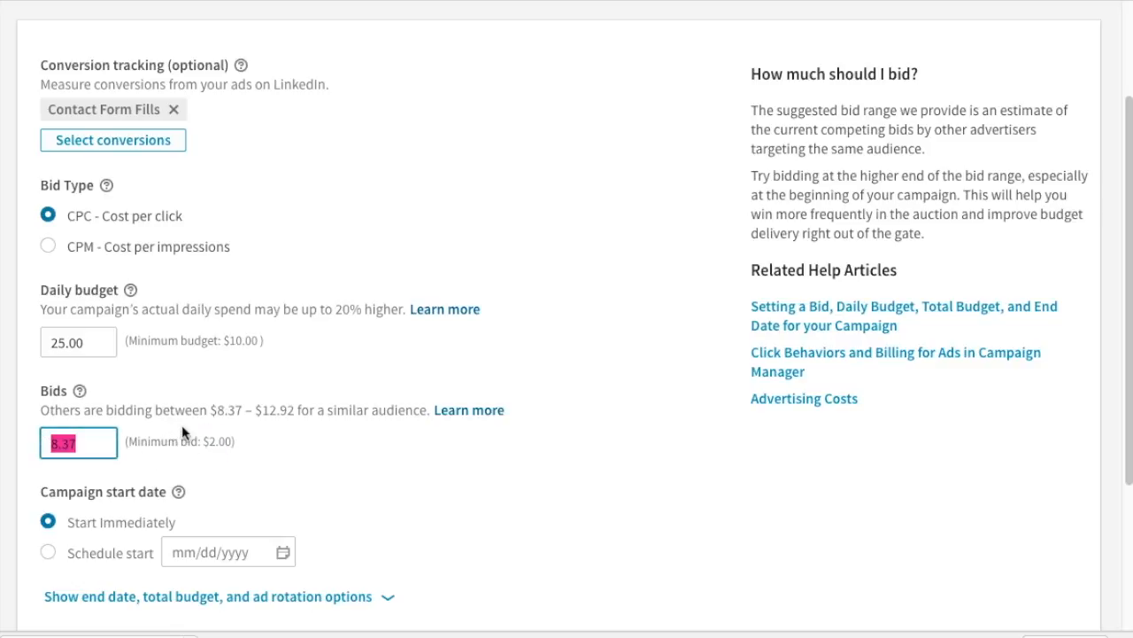
{"action": "type", "text": "5"}
{"action": "left_click", "coordinate": [576, 347]}
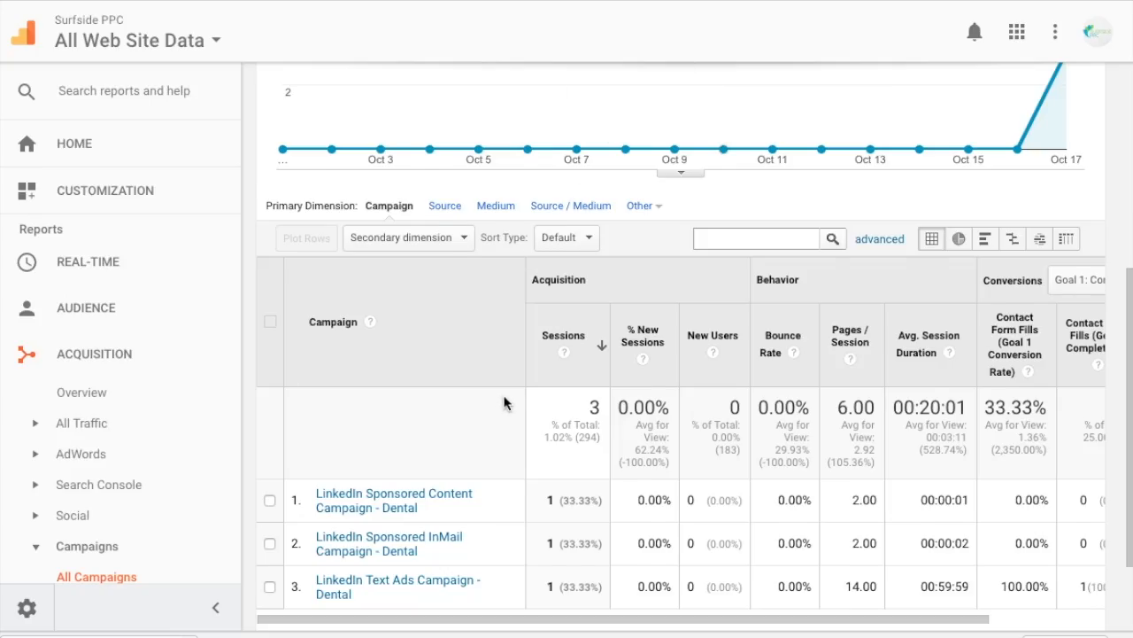
Review the LinkedIn dental campaigns in the All Campaigns report in Google Analytics
{"action": "scroll", "coordinate": [505, 400], "scroll_direction": "down", "scroll_amount": 2}
{"action": "left_click_drag", "start_coordinate": [452, 511], "coordinate": [512, 511]}
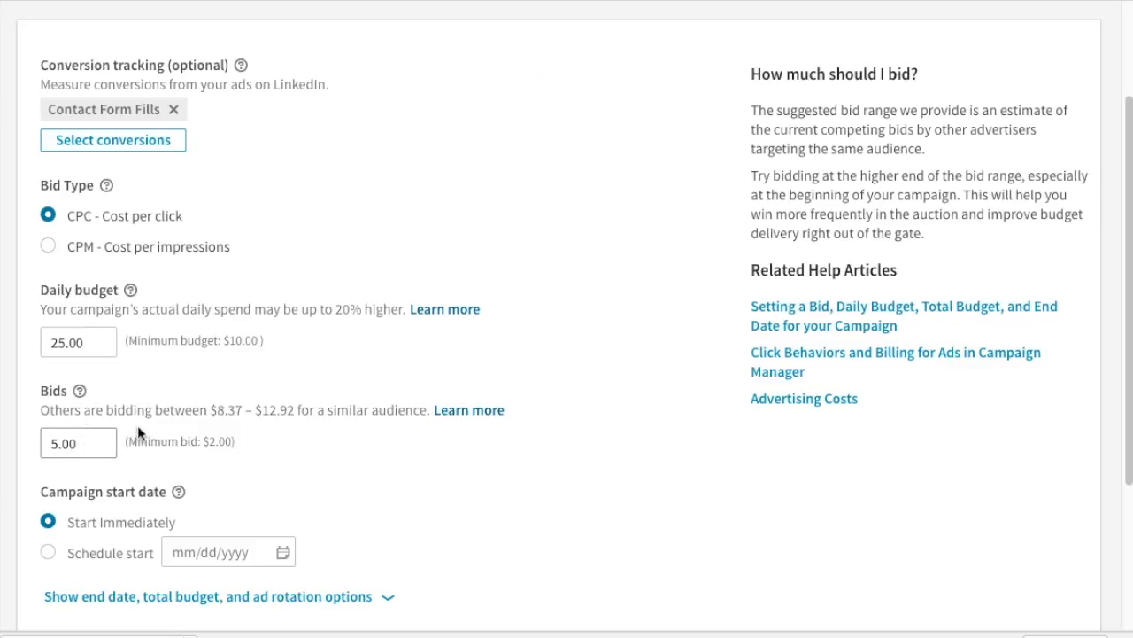
Schedule the text ads campaign in LinkedIn Campaign Manager to run from 10/18/2017 to 10/31/2017 and launch it
{"action": "scroll", "coordinate": [476, 366], "scroll_direction": "down", "scroll_amount": 2}
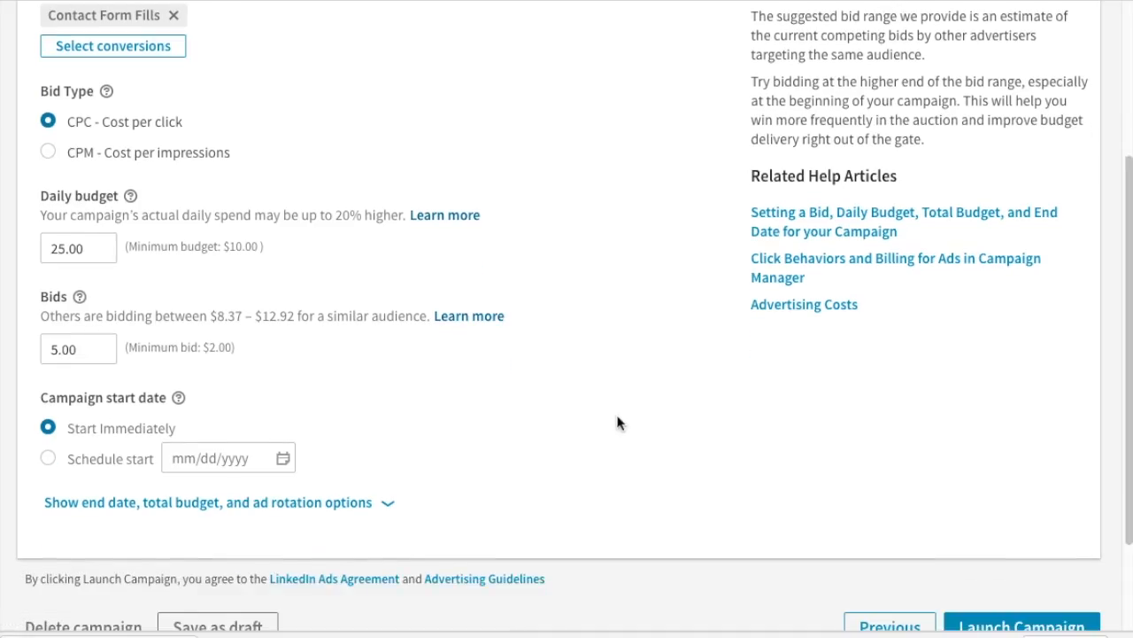
{"action": "left_click", "coordinate": [342, 508]}
{"action": "scroll", "coordinate": [516, 428], "scroll_direction": "down", "scroll_amount": 3}
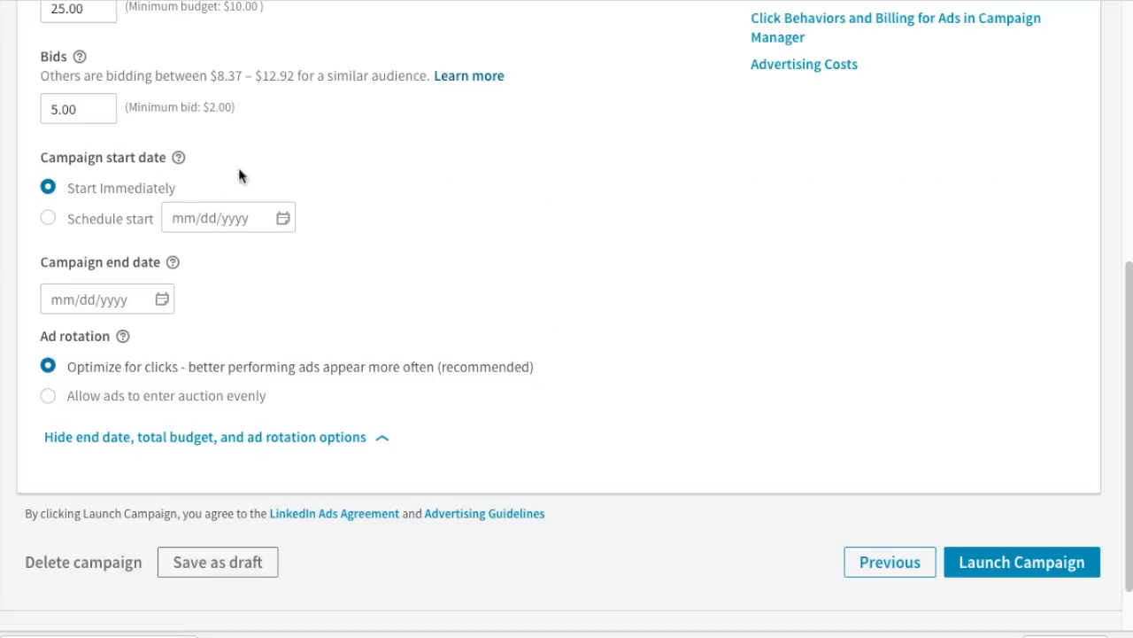
{"action": "left_click", "coordinate": [49, 218]}
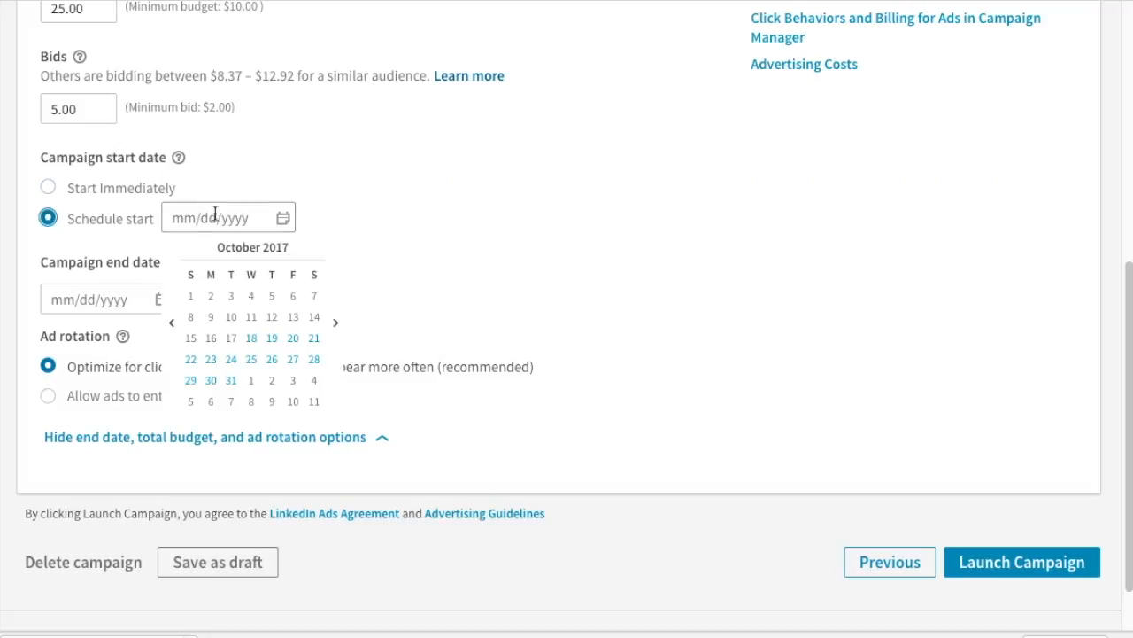
{"action": "left_click", "coordinate": [250, 336]}
{"action": "left_click", "coordinate": [162, 300]}
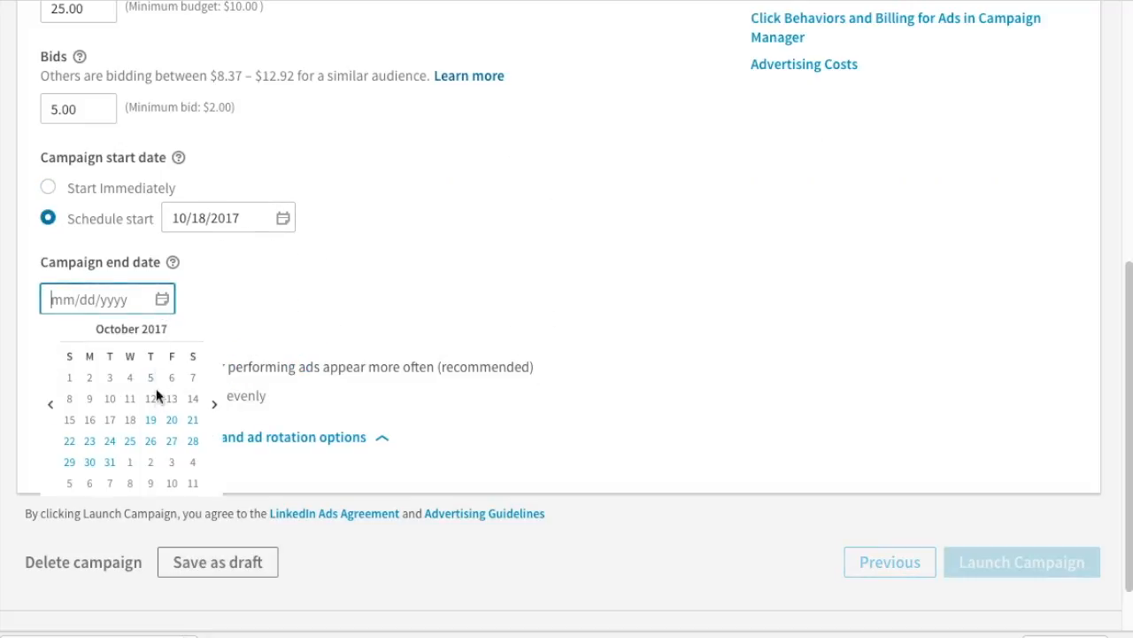
{"action": "left_click", "coordinate": [111, 460]}
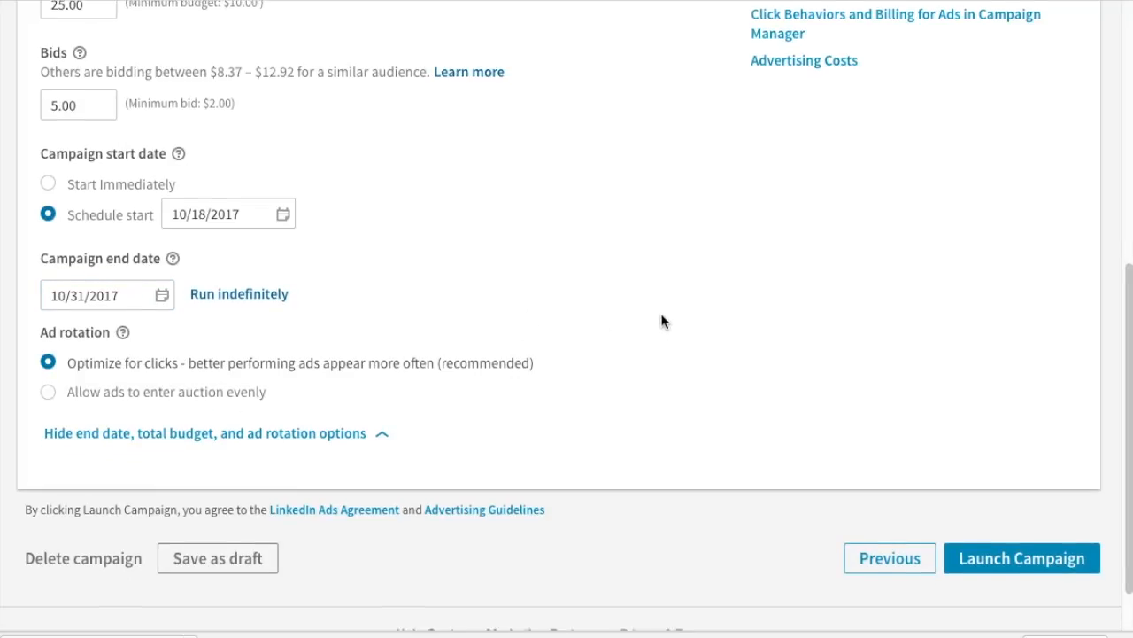
{"action": "scroll", "coordinate": [673, 274], "scroll_direction": "down", "scroll_amount": 1}
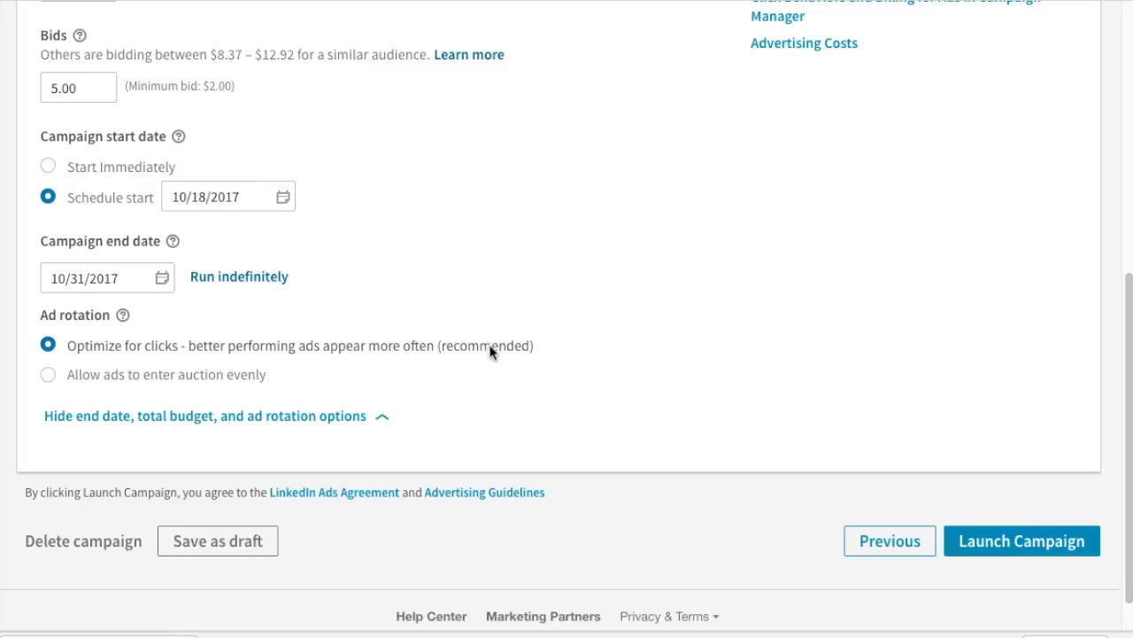
{"action": "left_click", "coordinate": [982, 519]}
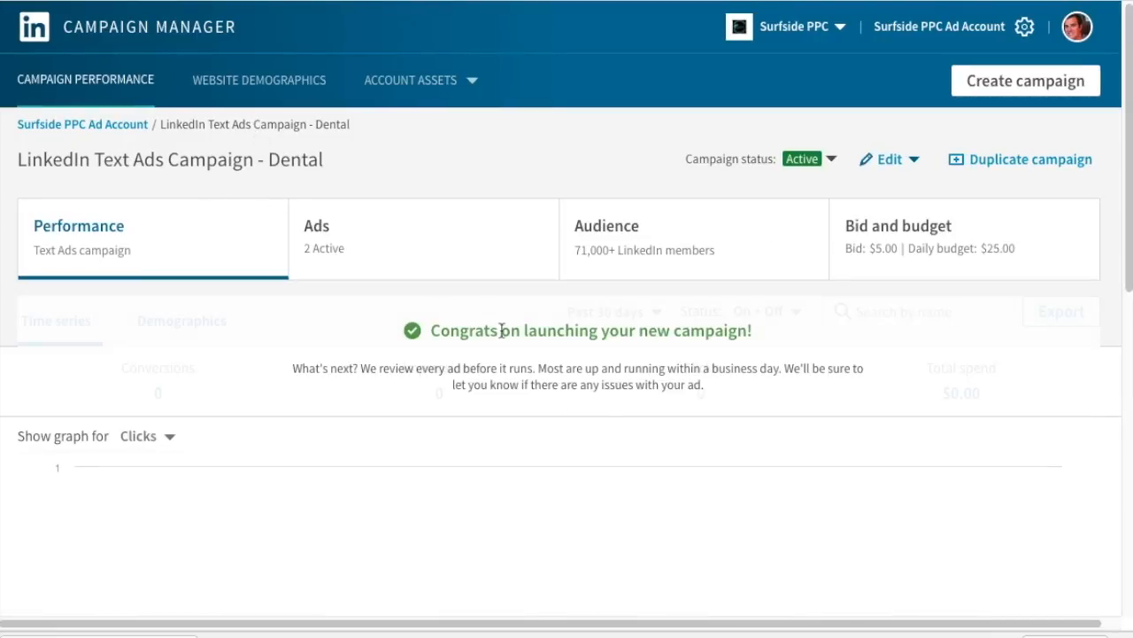
Start a new campaign with Sponsored InMail as the ad product
{"action": "left_click", "coordinate": [1033, 85]}
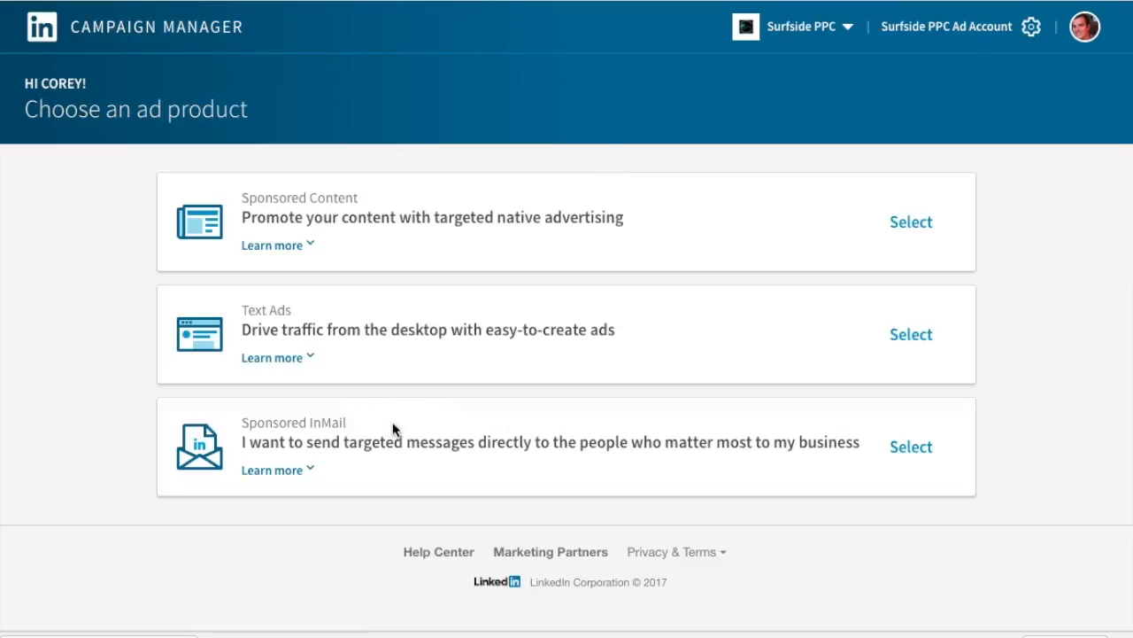
{"action": "left_click", "coordinate": [928, 447]}
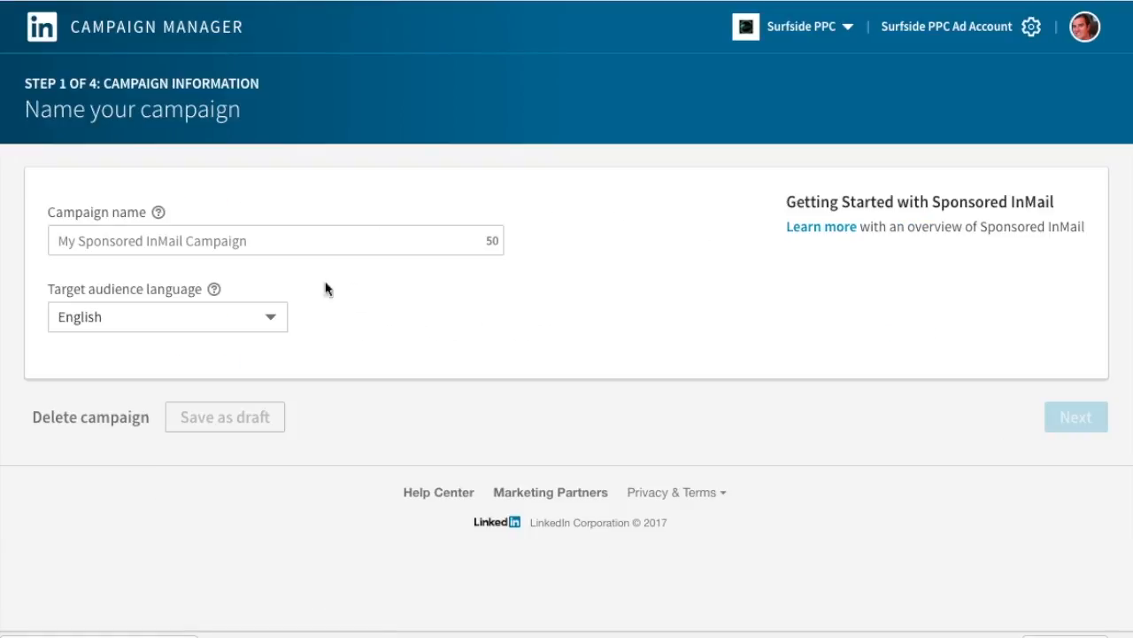
Name the campaign "LinkedIn Sponsored InMail Campaign - Dental", copying the name from the Google Analytics campaigns report, and continue to the sender settings
{"action": "left_click", "coordinate": [126, 244]}
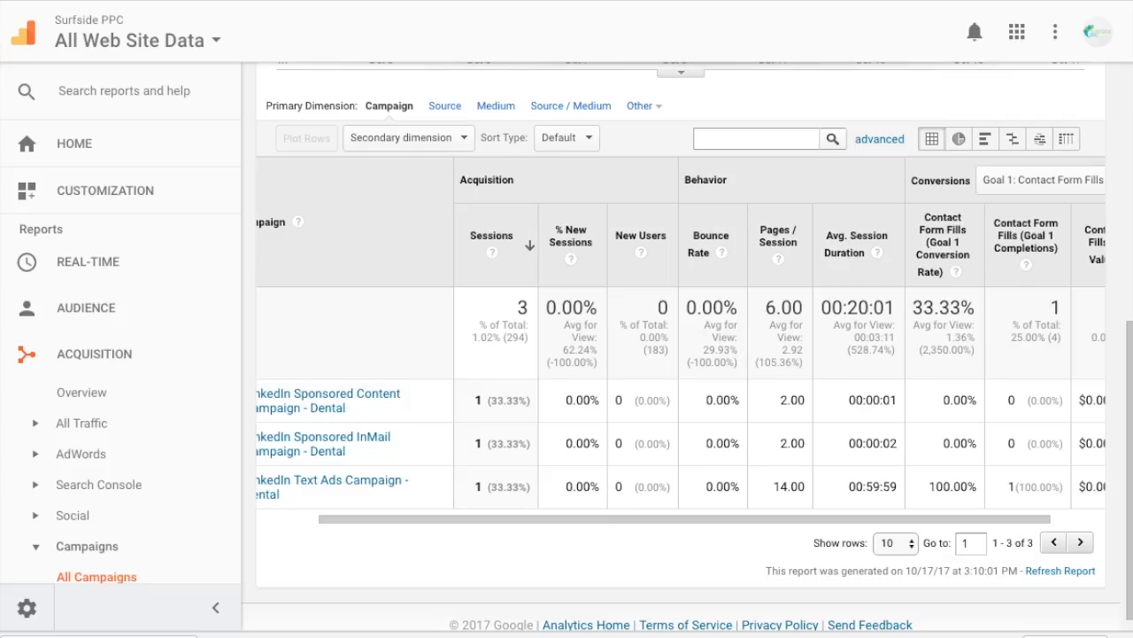
{"action": "left_click_drag", "start_coordinate": [539, 518], "coordinate": [405, 509]}
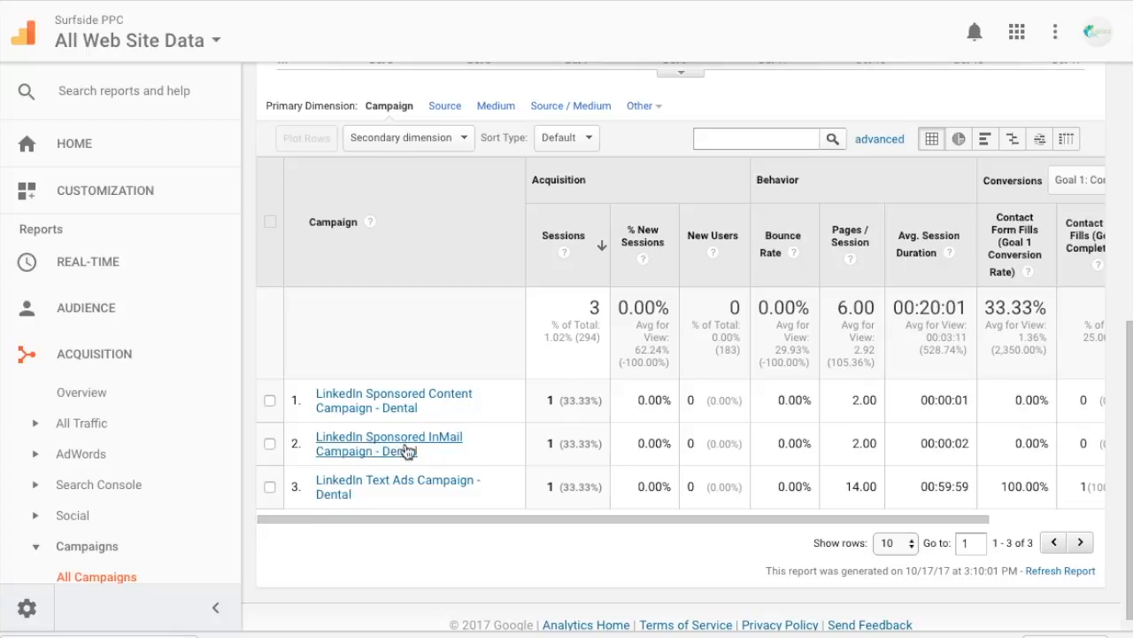
{"action": "left_click_drag", "start_coordinate": [425, 458], "coordinate": [322, 440]}
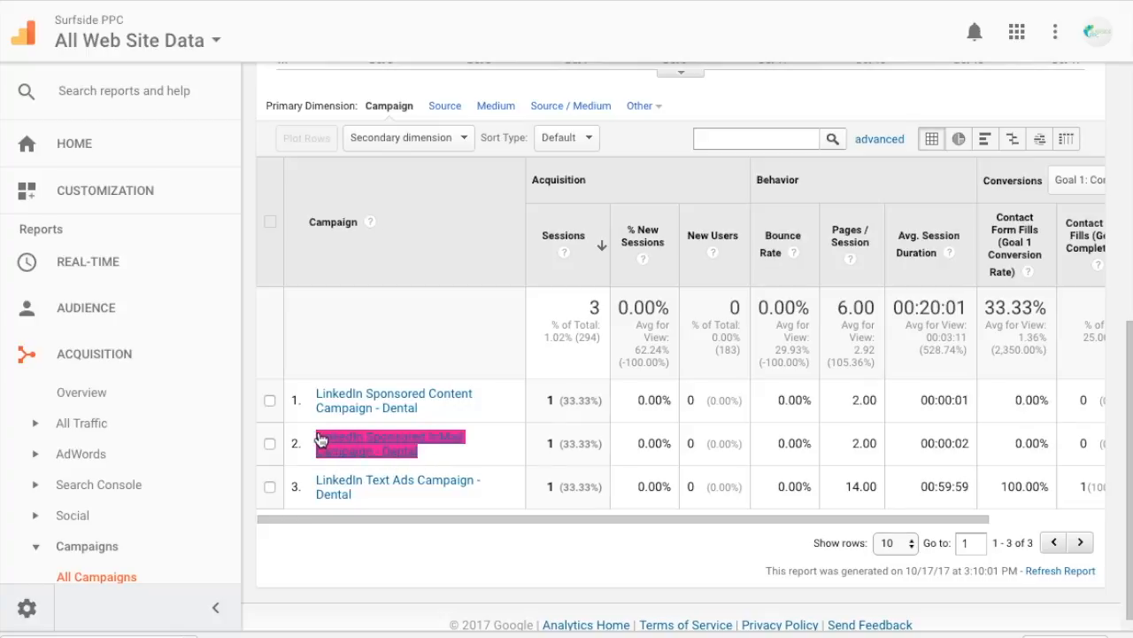
{"action": "left_click", "coordinate": [134, 1]}
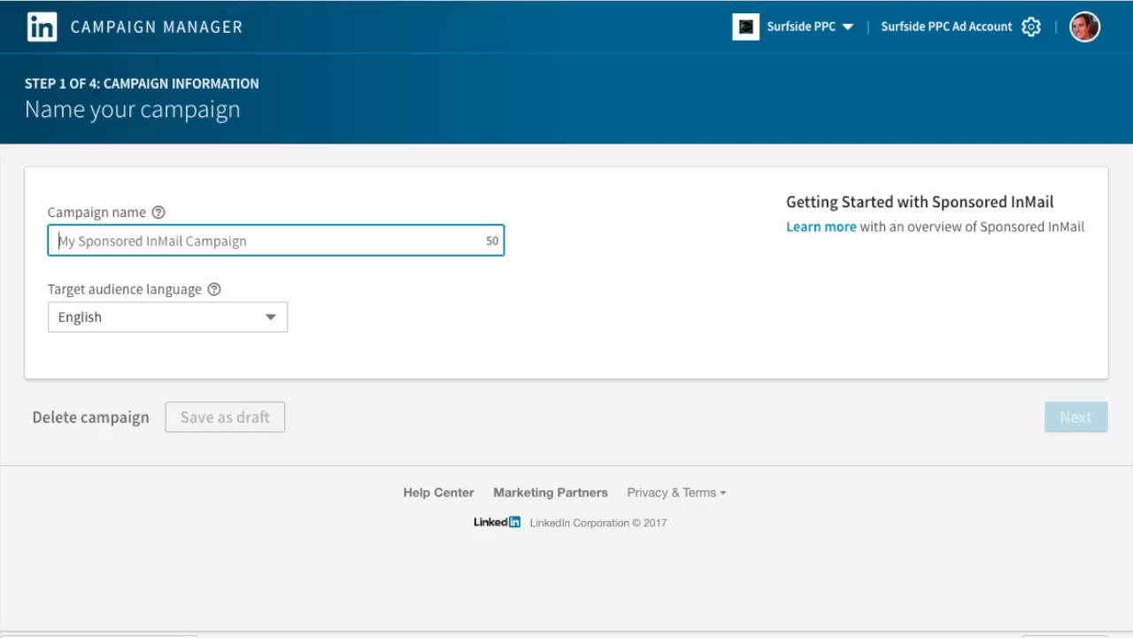
{"action": "left_click", "coordinate": [190, 250]}
{"action": "type", "text": "LinkedIn Sponsored InMail Campaign - Dental"}
{"action": "left_click", "coordinate": [617, 313]}
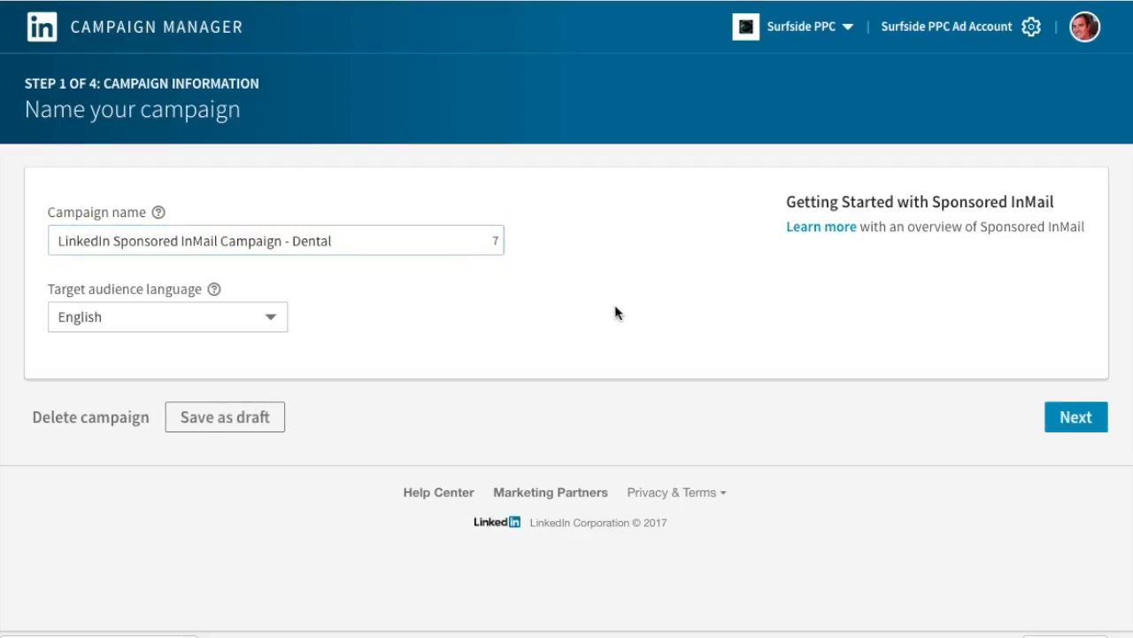
{"action": "left_click", "coordinate": [255, 240]}
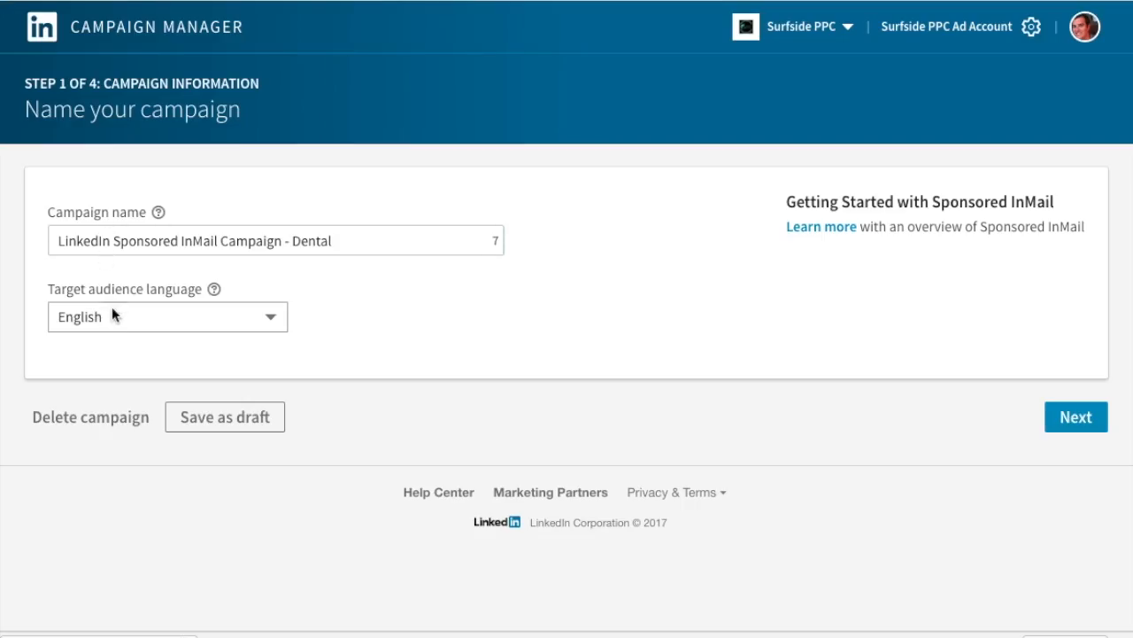
{"action": "left_click", "coordinate": [1067, 418]}
Name the Sponsored InMail ad dentists-ad-1, keep the account owner as sender, and continue to the message content
{"action": "scroll", "coordinate": [699, 255], "scroll_direction": "down", "scroll_amount": 1}
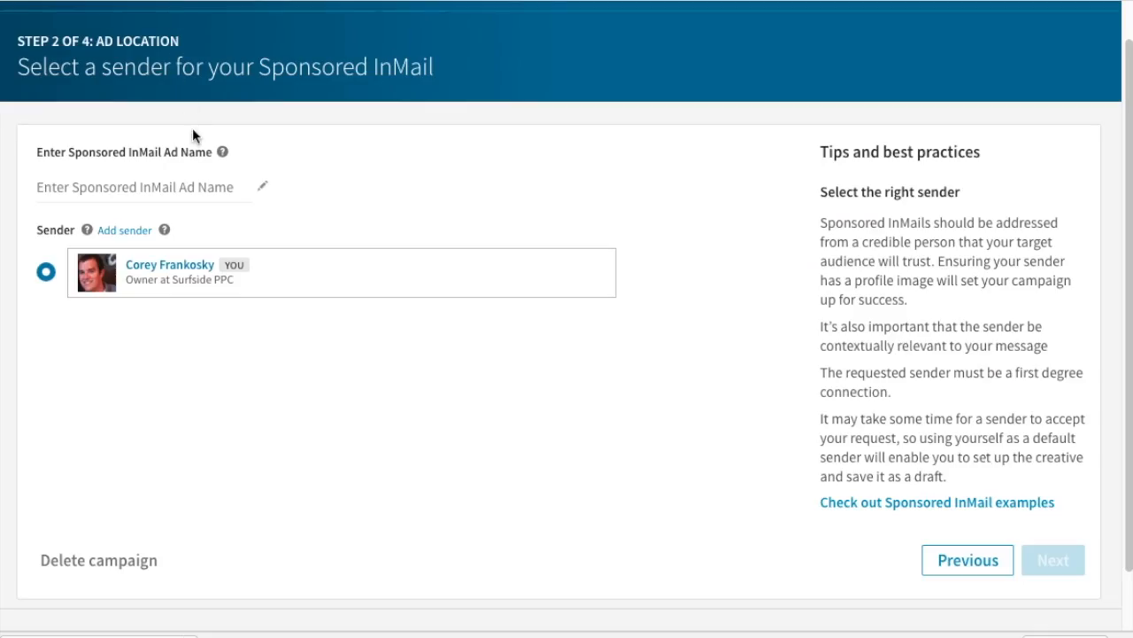
{"action": "type", "text": "dentists-ad-1"}
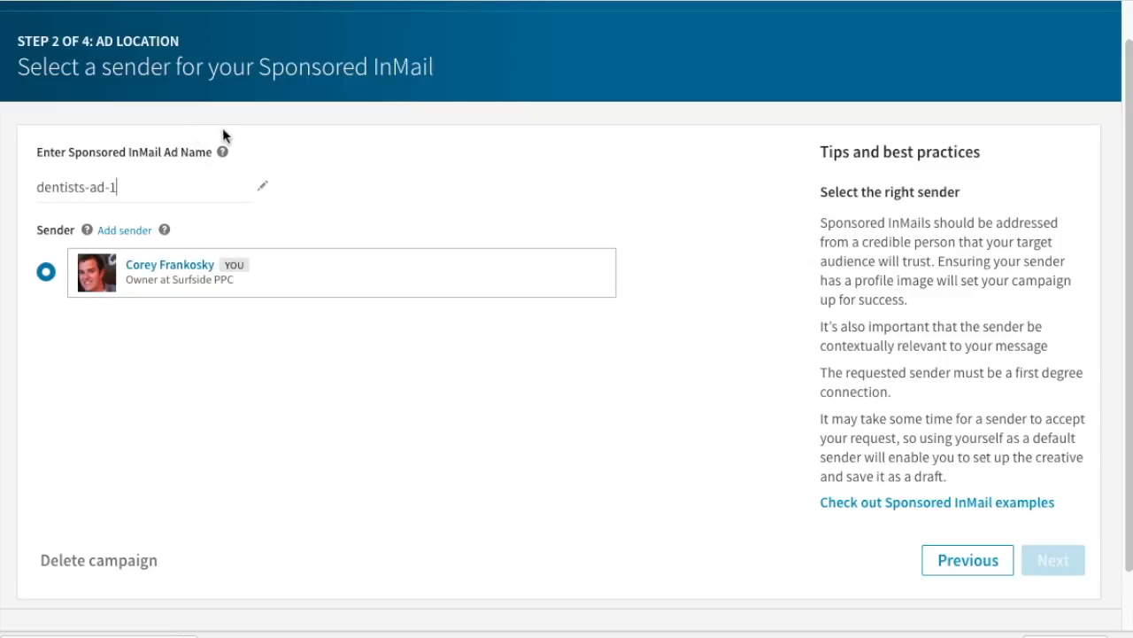
{"action": "left_click", "coordinate": [1062, 561]}
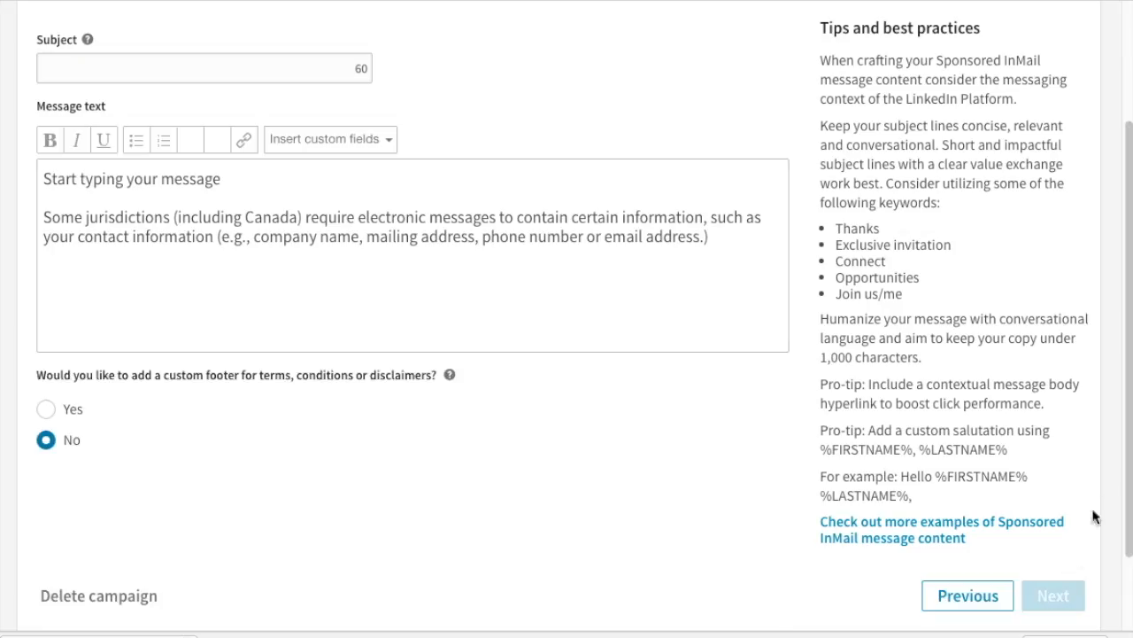
Enter the subject "Get More Patients For Your Dentistry!" and a message greeting %FIRSTNAME% that offers Surfside PPC's dental marketing help
{"action": "scroll", "coordinate": [1084, 292], "scroll_direction": "up", "scroll_amount": 1}
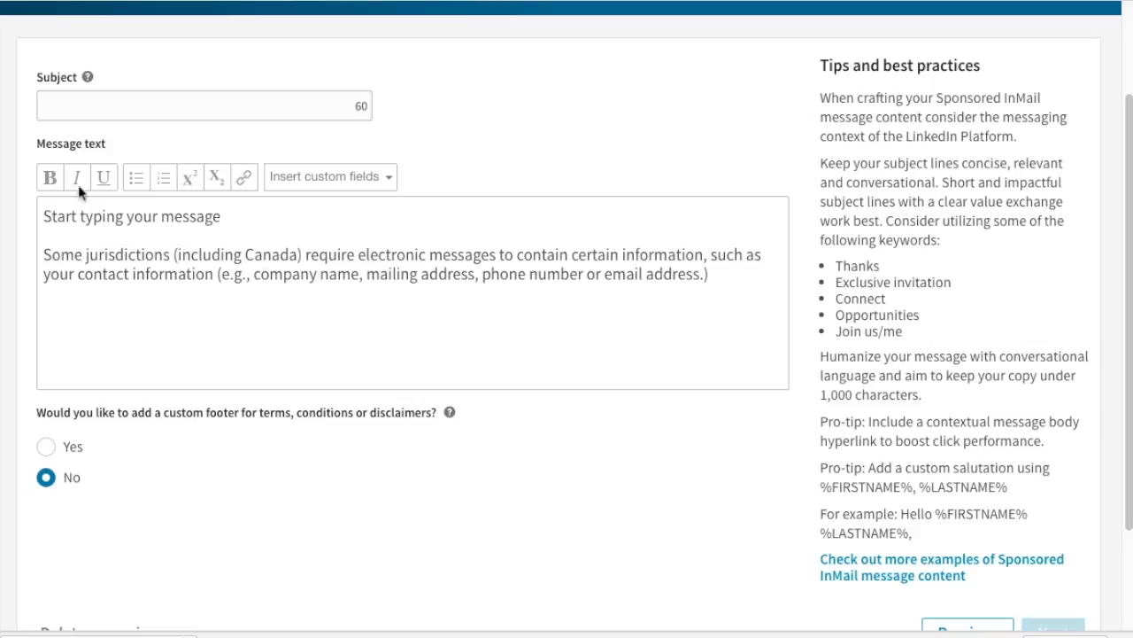
{"action": "left_click", "coordinate": [91, 109]}
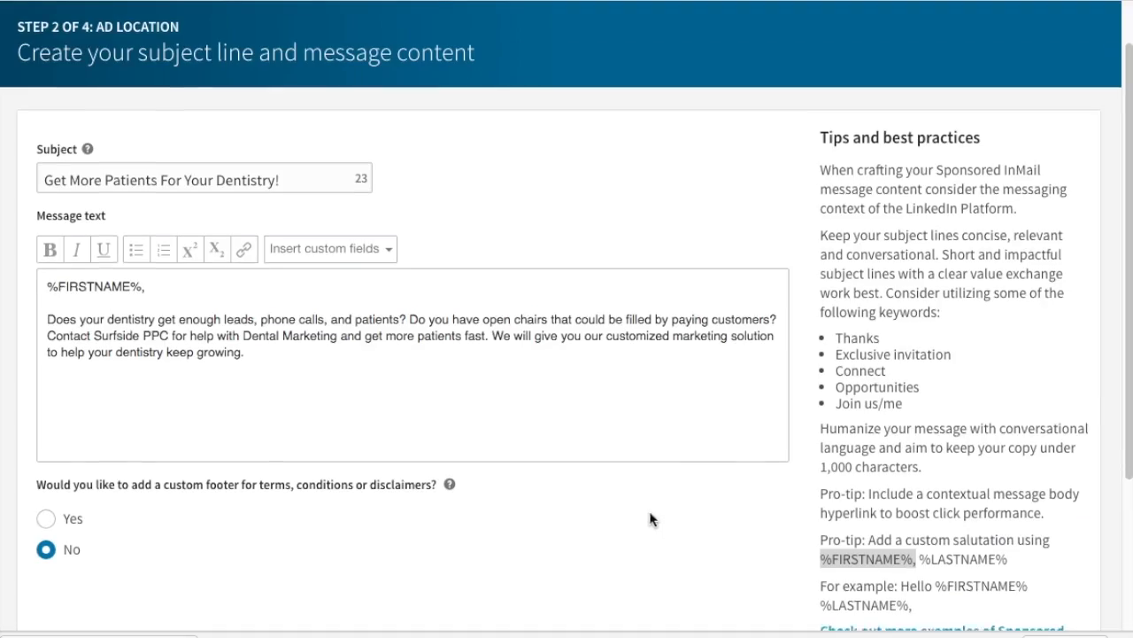
{"action": "scroll", "coordinate": [650, 519], "scroll_direction": "down", "scroll_amount": 1}
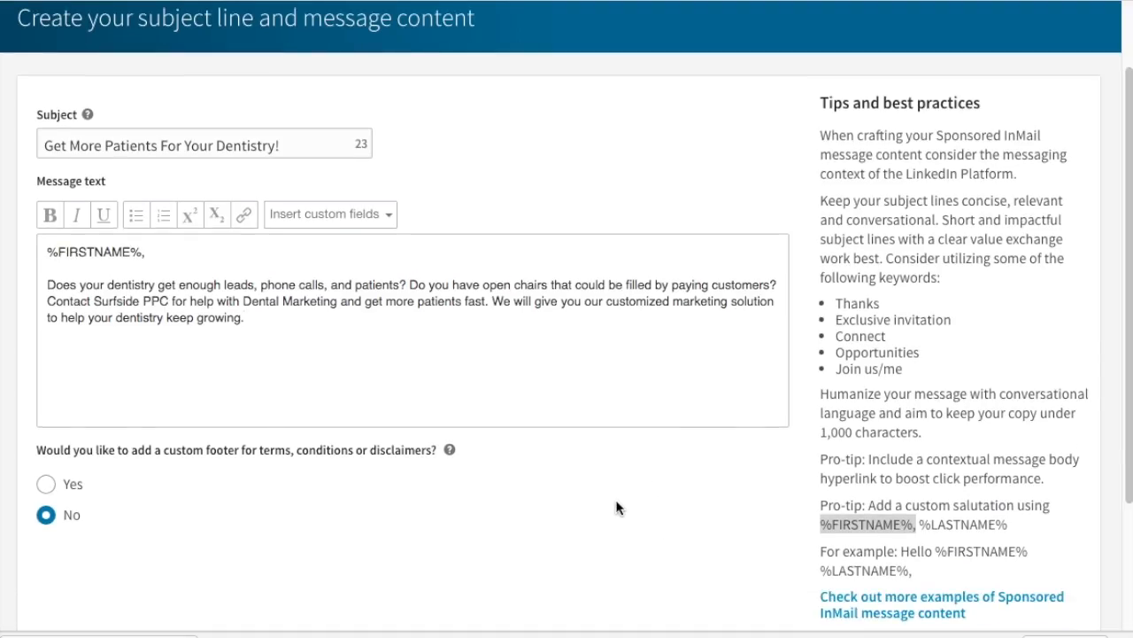
{"action": "scroll", "coordinate": [617, 500], "scroll_direction": "down", "scroll_amount": 1}
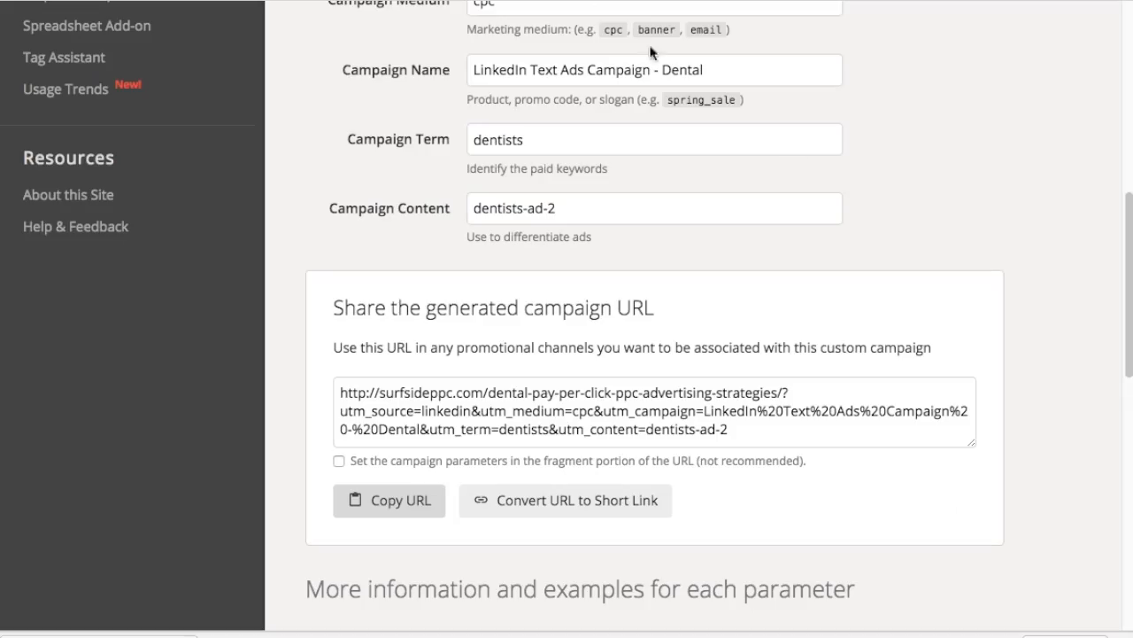
In the campaign URL builder, set the campaign name to "LinkedIn Sponsored InMail Campaign - Dental" and the campaign content to dentists-ad-1
{"action": "scroll", "coordinate": [898, 207], "scroll_direction": "up", "scroll_amount": 3}
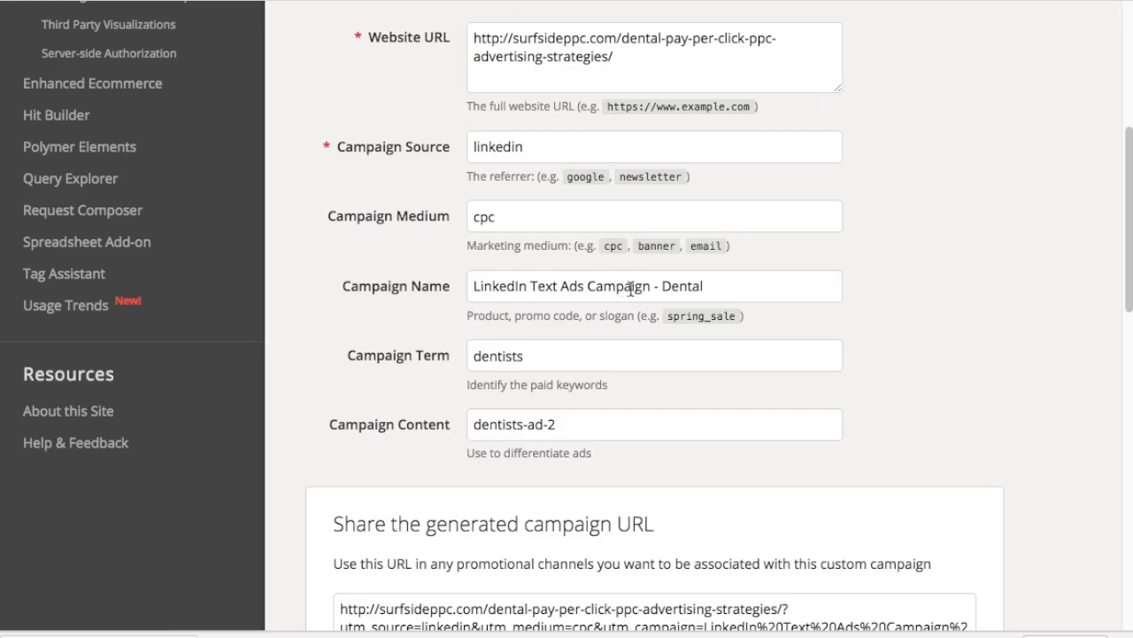
{"action": "left_click_drag", "start_coordinate": [584, 289], "coordinate": [527, 292]}
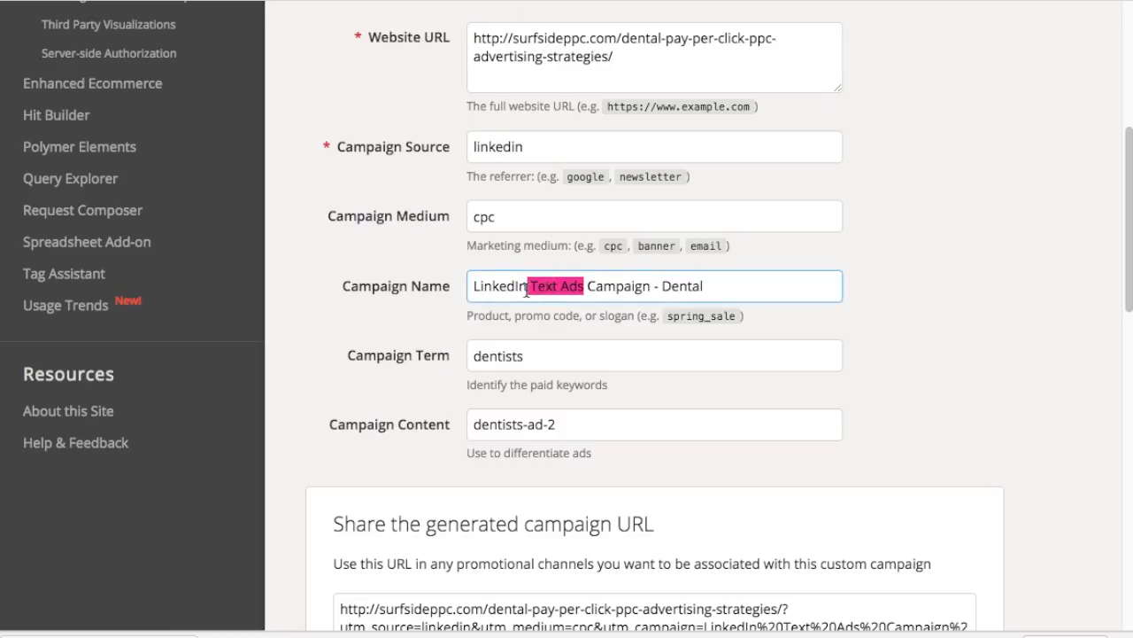
{"action": "type", "text": "Sponsored"}
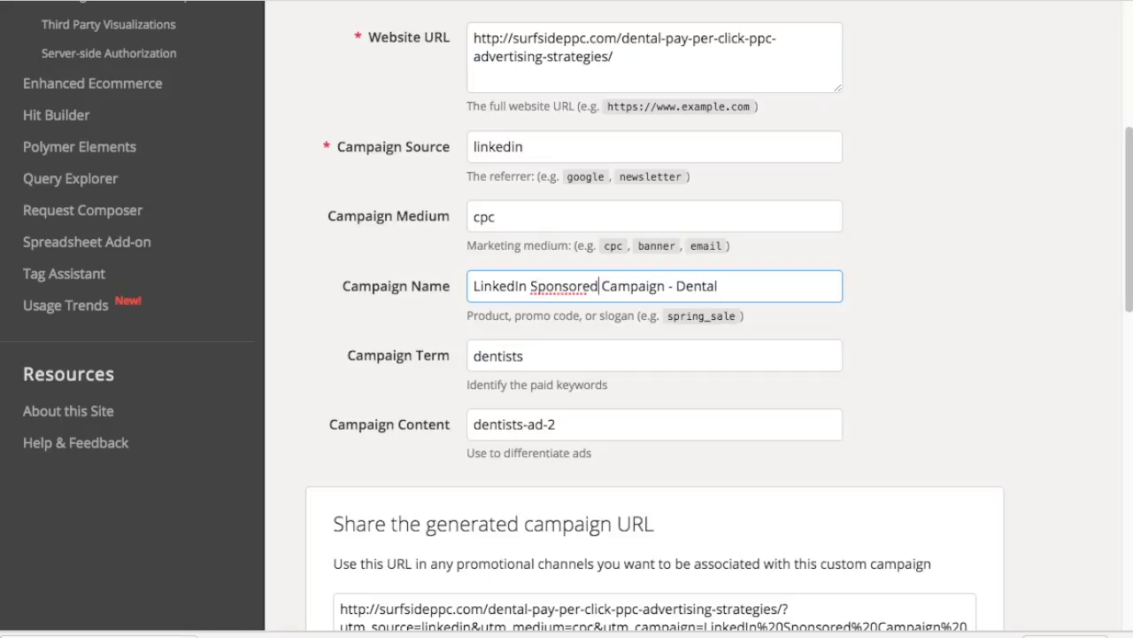
{"action": "type", "text": " InMail"}
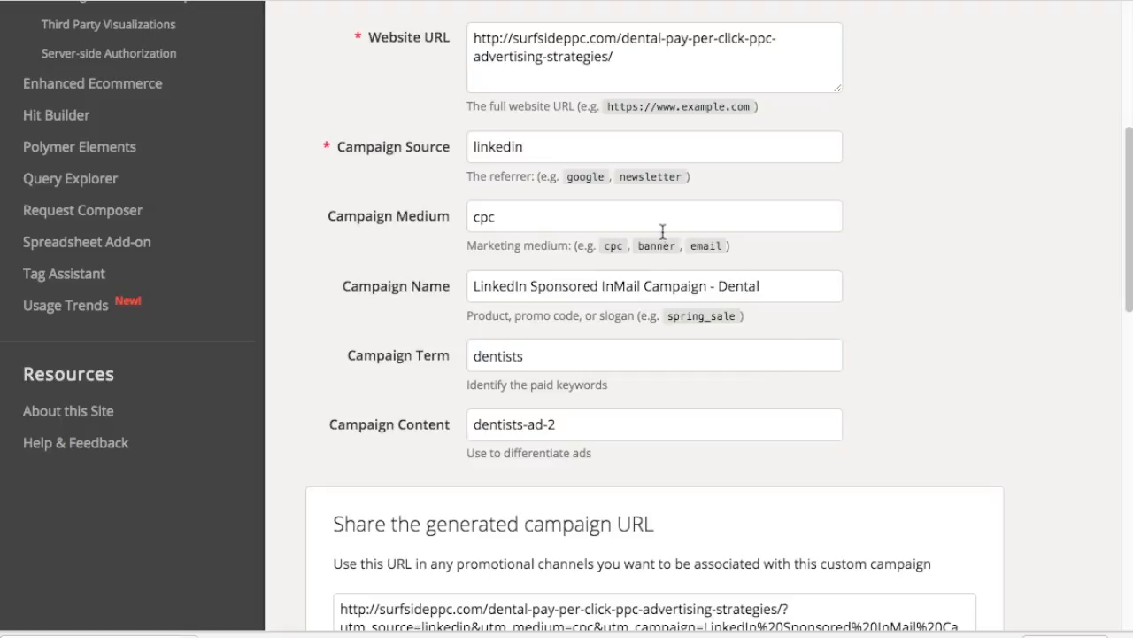
{"action": "left_click", "coordinate": [603, 416]}
{"action": "key", "text": "BackSpace"}
{"action": "left_click", "coordinate": [996, 270]}
Convert the generated campaign URL to a short link and copy it
{"action": "scroll", "coordinate": [996, 270], "scroll_direction": "down", "scroll_amount": 4}
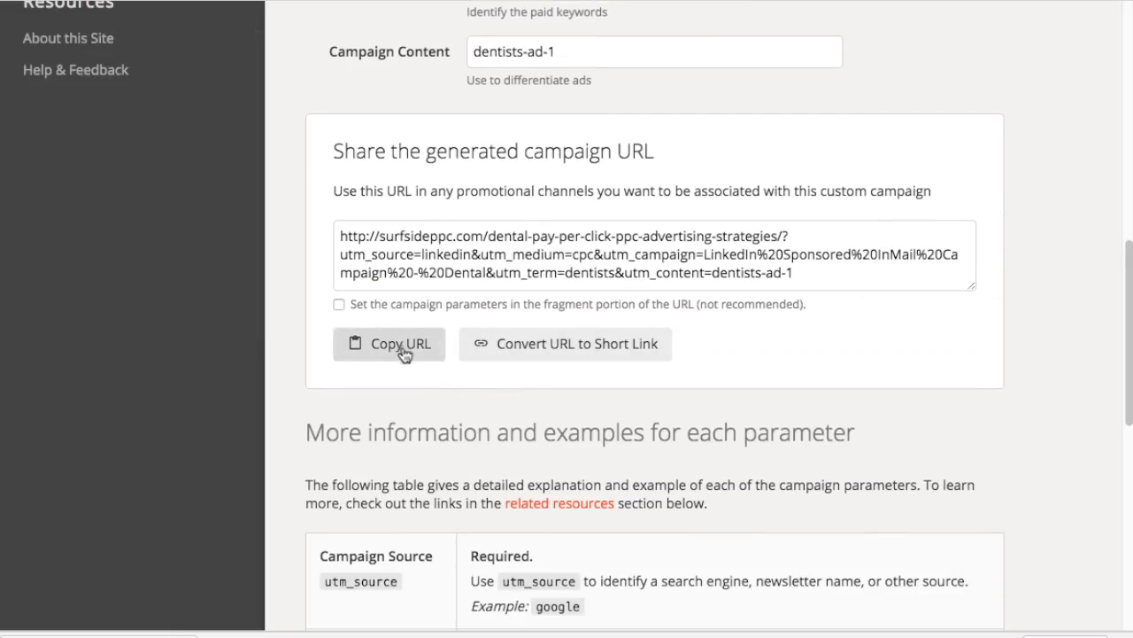
{"action": "left_click", "coordinate": [532, 347]}
{"action": "triple_click", "coordinate": [423, 233]}
{"action": "key", "text": "ctrl+c"}
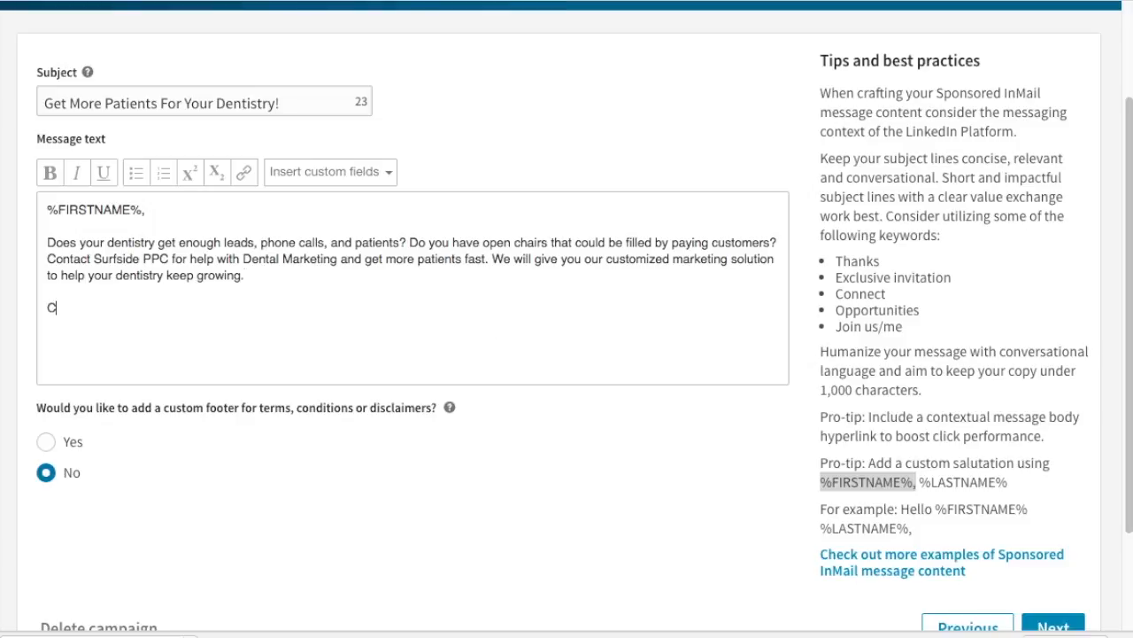
End the InMail message with "Contact Us Today:" plus the short link, "We look forward to hearing from you!" and the signature Surfside PPC
{"action": "type", "text": "act Us Today:"}
{"action": "key", "text": "ctrl+v"}
{"action": "key", "text": "Return"}
{"action": "key", "text": "Return"}
{"action": "type", "text": "We look forward to hearing from you!  Surfside"}
{"action": "type", "text": "PPC"}
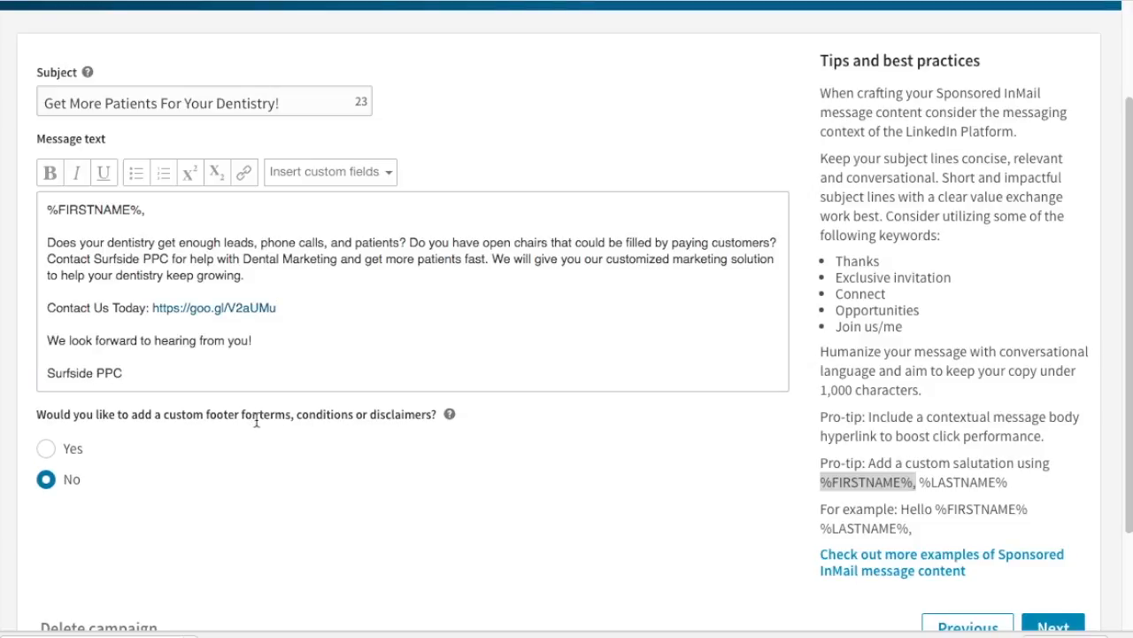
{"action": "left_click", "coordinate": [754, 504]}
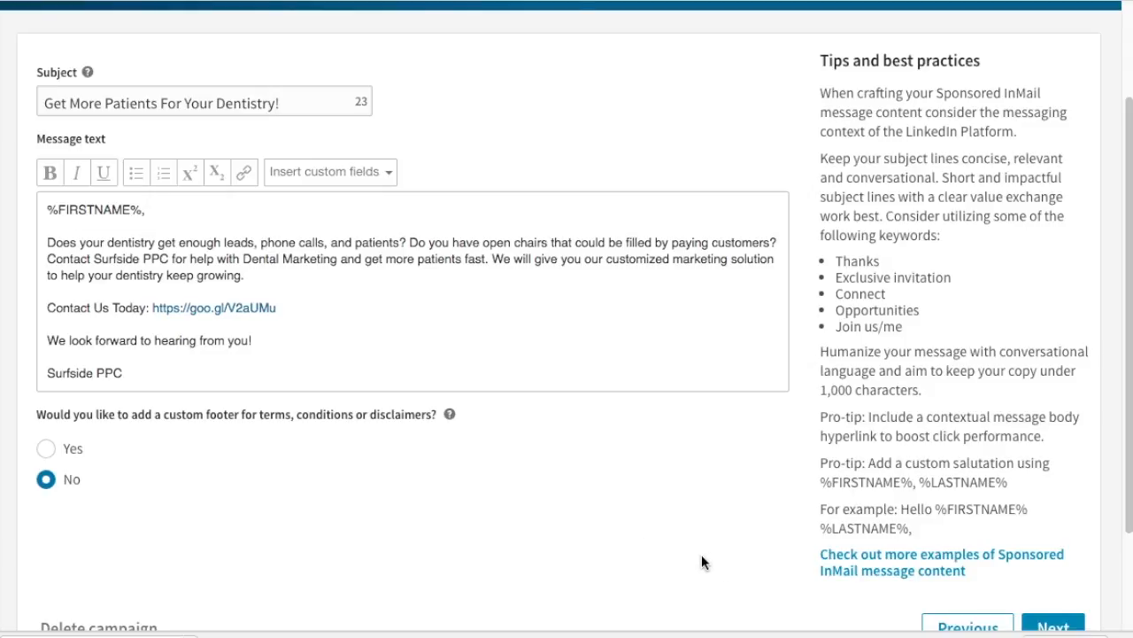
Review the %FIRSTNAME% salutation tip beside the message and continue to the landing page settings
{"action": "scroll", "coordinate": [769, 558], "scroll_direction": "down", "scroll_amount": 1}
{"action": "scroll", "coordinate": [784, 551], "scroll_direction": "down", "scroll_amount": 1}
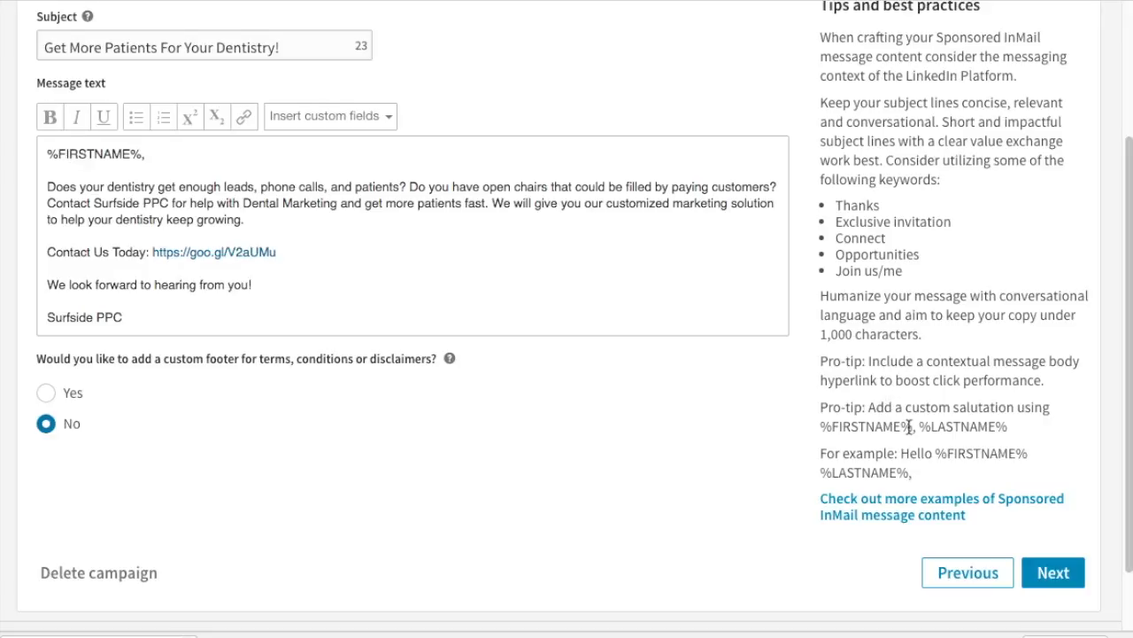
{"action": "left_click_drag", "start_coordinate": [913, 428], "coordinate": [818, 427]}
{"action": "left_click", "coordinate": [735, 444]}
{"action": "left_click", "coordinate": [1053, 575]}
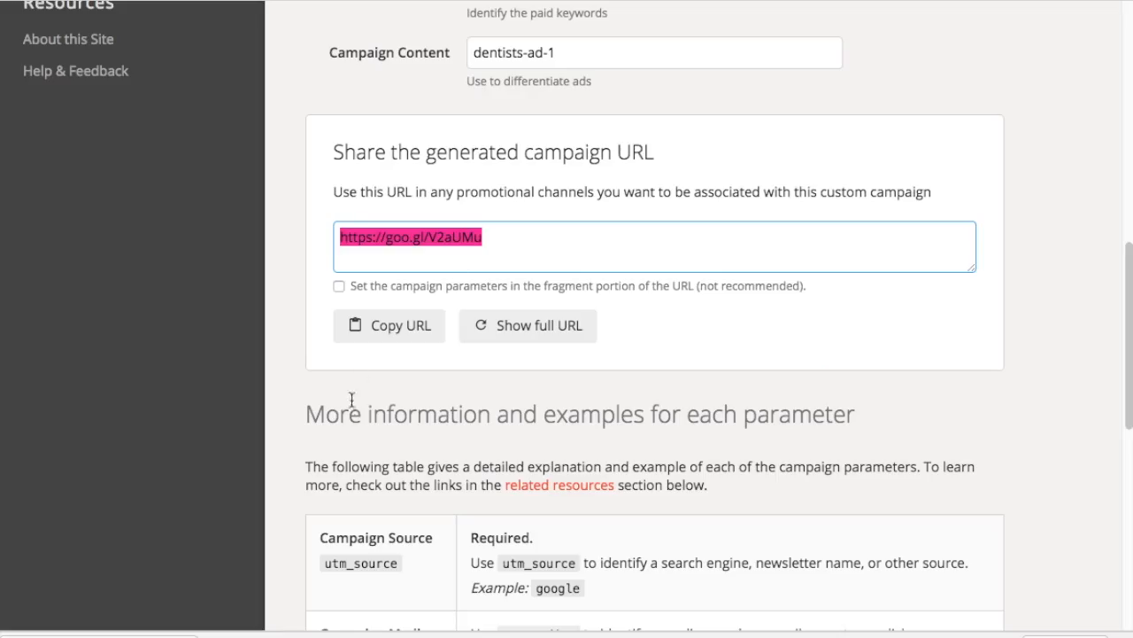
Restore the full tagged URL in the URL builder, copy it, and enter it as the InMail ad's landing page URL
{"action": "left_click", "coordinate": [523, 328]}
{"action": "left_click", "coordinate": [425, 347]}
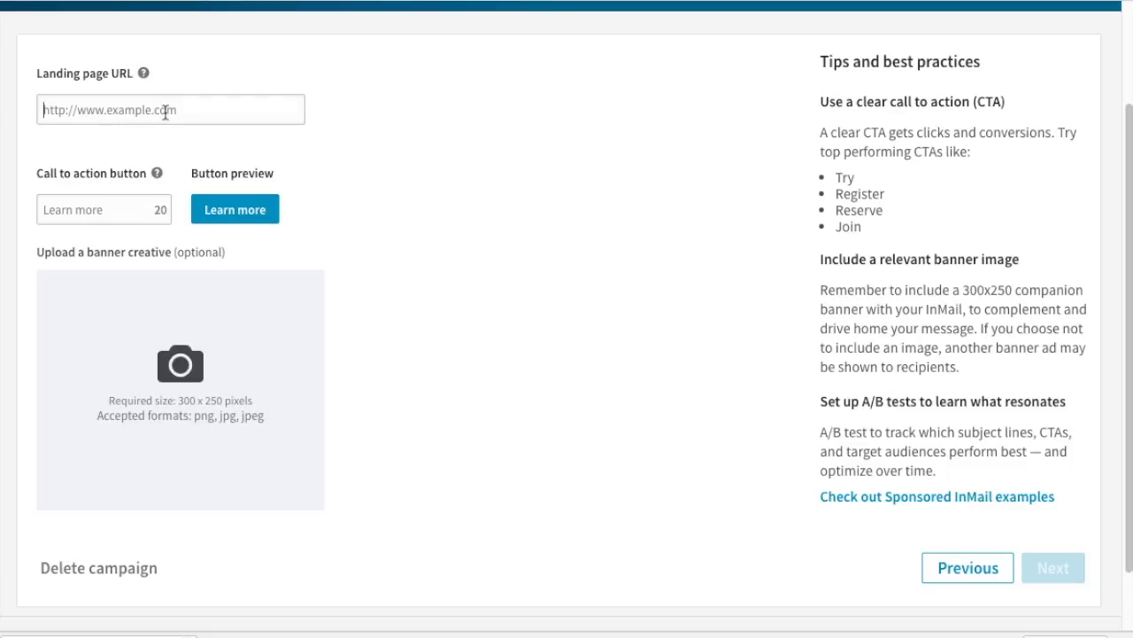
{"action": "left_click", "coordinate": [165, 109]}
{"action": "type", "text": "http://surfsideppc.com/dental-pay-per-click-ppc-advertising-strategies/?utm_source=linkedin&utm_medium=cpc&utm_campaign=LinkedIn%20Sponsored%20InMail%20Campaign%20-%20Dental&utm_term=dentists&utm_content=dentists-ad-1"}
{"action": "left_click", "coordinate": [603, 236]}
Set the call to action to "Contact Us", upload the 300 x 250 Surfside PPC banner, and finish the ad
{"action": "left_click", "coordinate": [83, 210]}
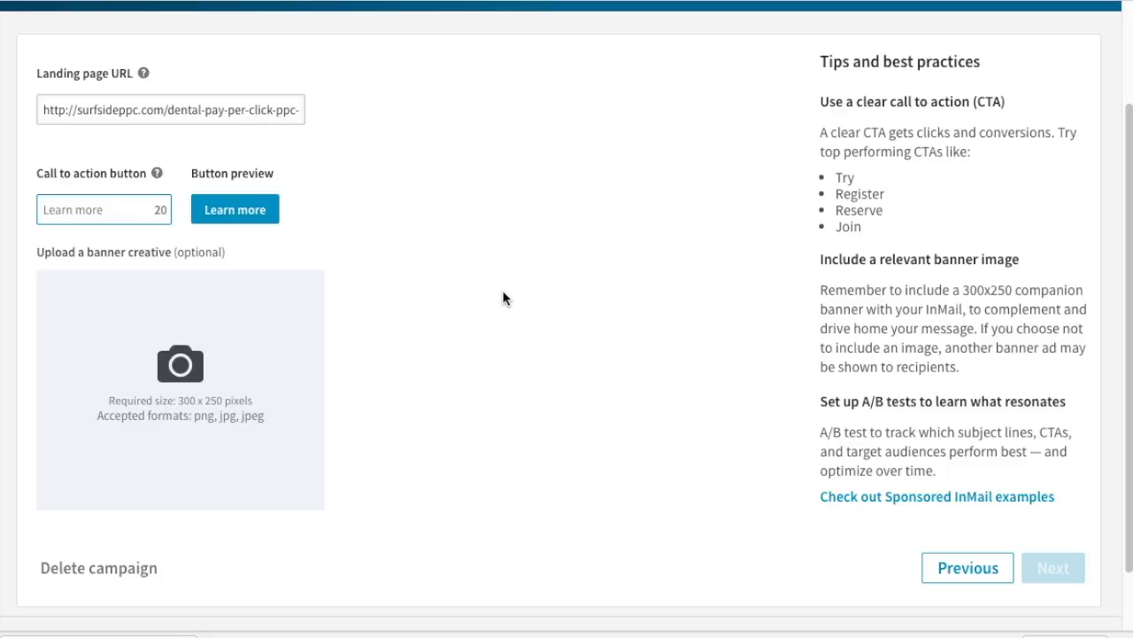
{"action": "type", "text": "Contact Us"}
{"action": "left_click", "coordinate": [579, 275]}
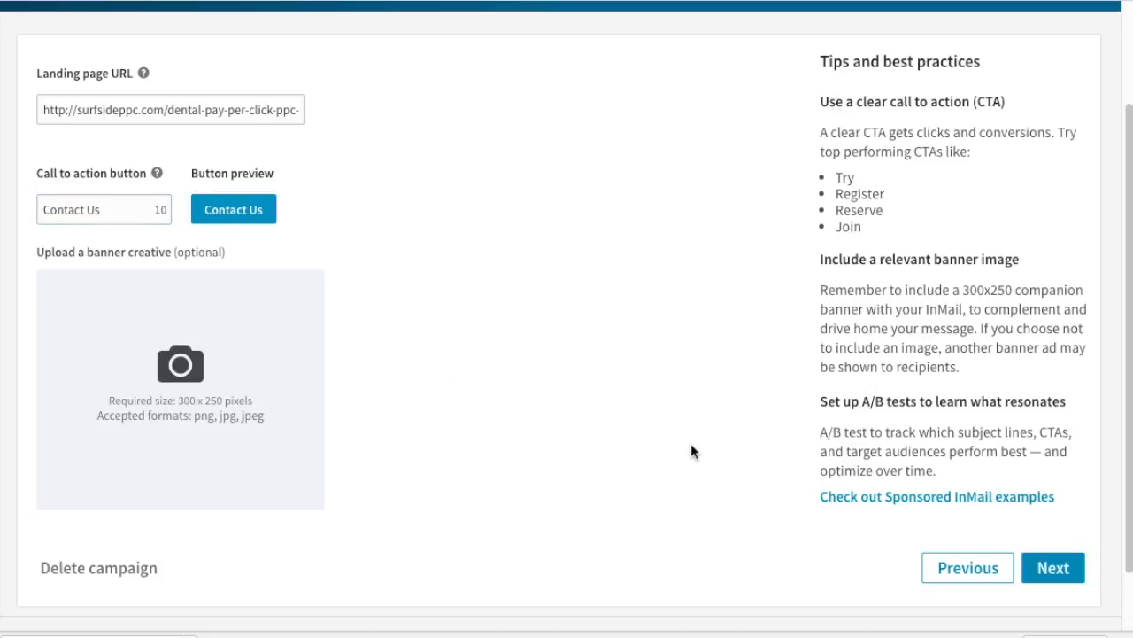
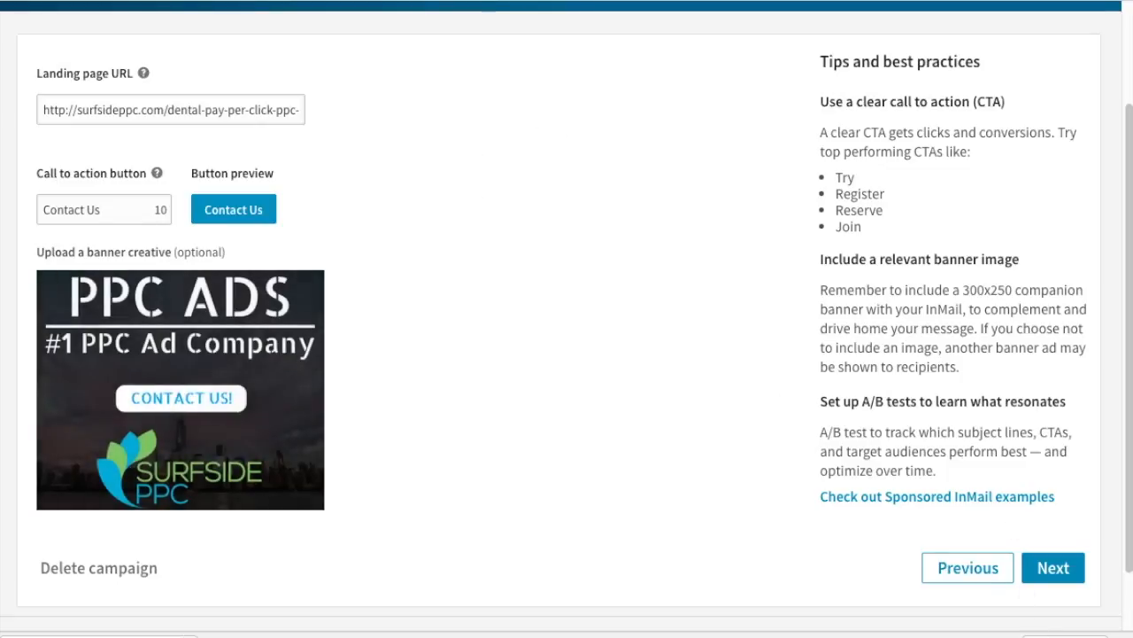
{"action": "left_click", "coordinate": [1051, 567]}
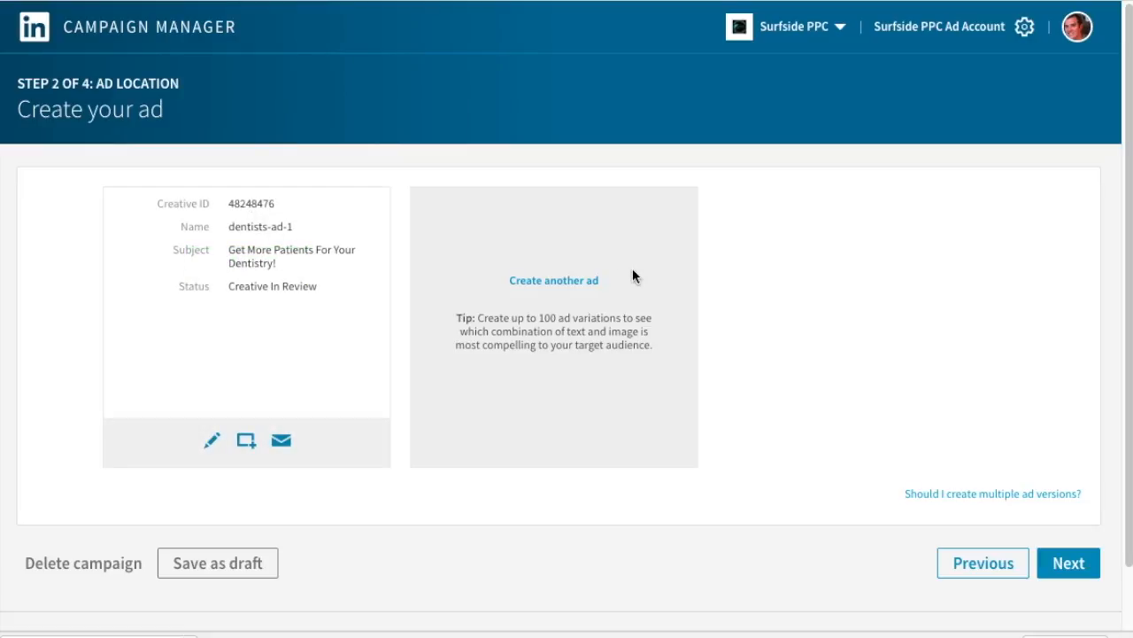
Create a second ad, dentists-ad-2, with the subject "Does Your Dentistry Have Open Chairs?", and continue to audience creation
{"action": "left_click", "coordinate": [560, 281]}
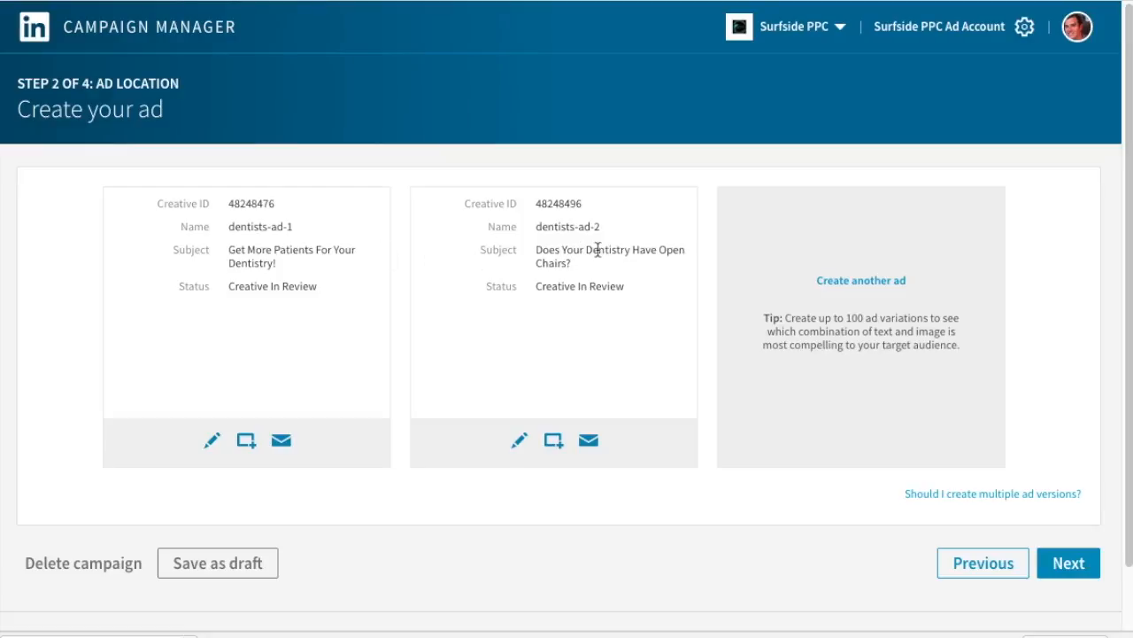
{"action": "left_click", "coordinate": [1065, 563]}
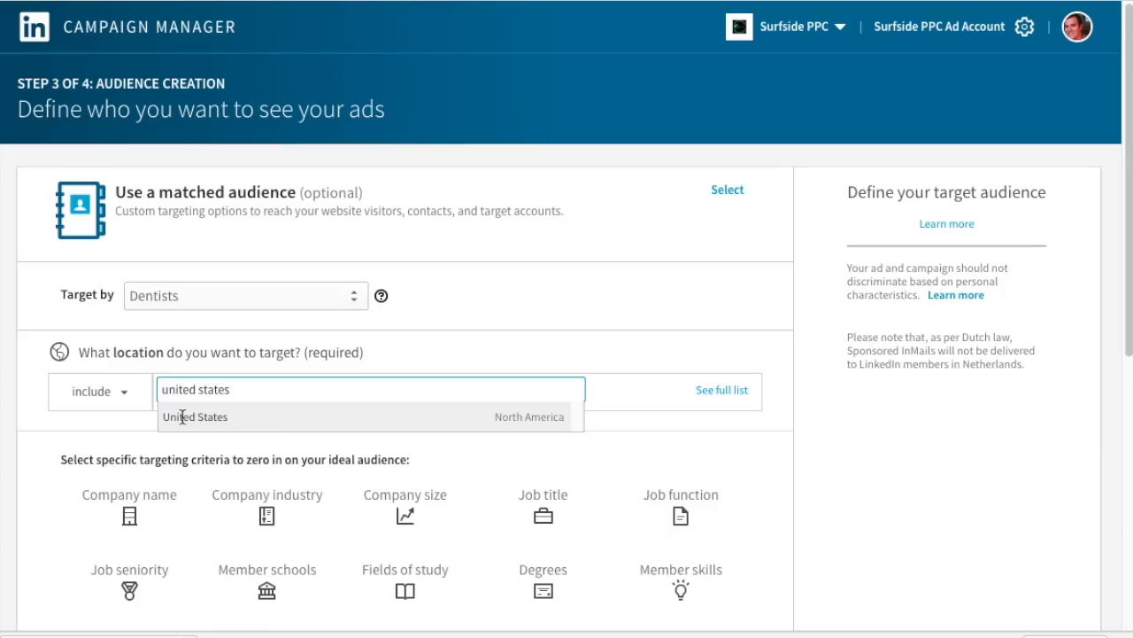
Target the United States as the audience location and include the job title Dentist
{"action": "left_click", "coordinate": [188, 418]}
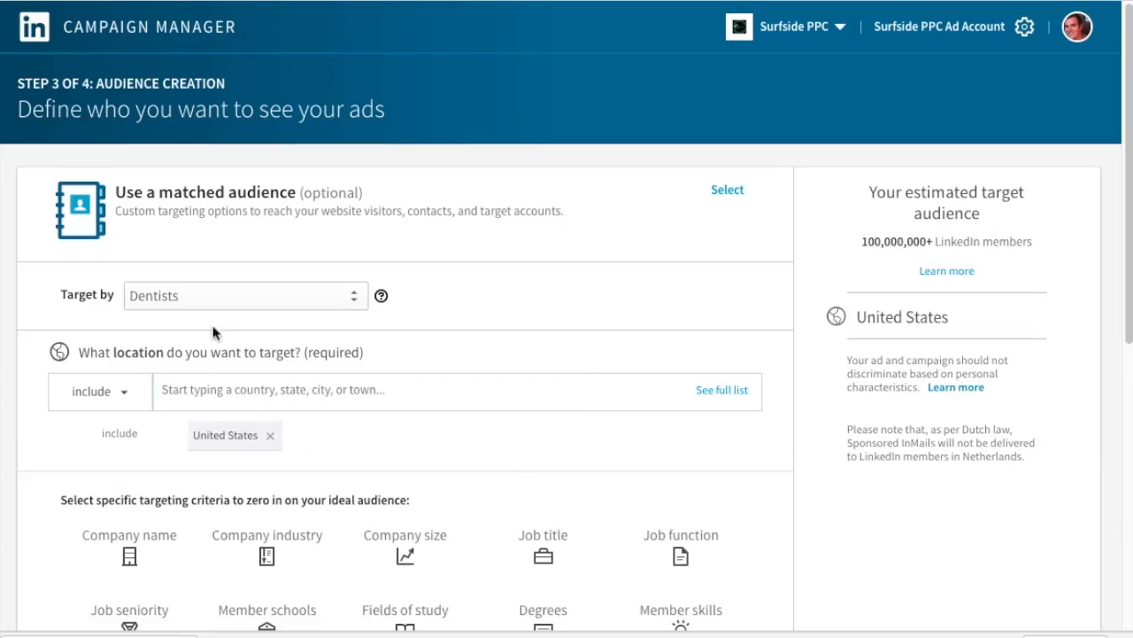
{"action": "scroll", "coordinate": [762, 389], "scroll_direction": "down", "scroll_amount": 6}
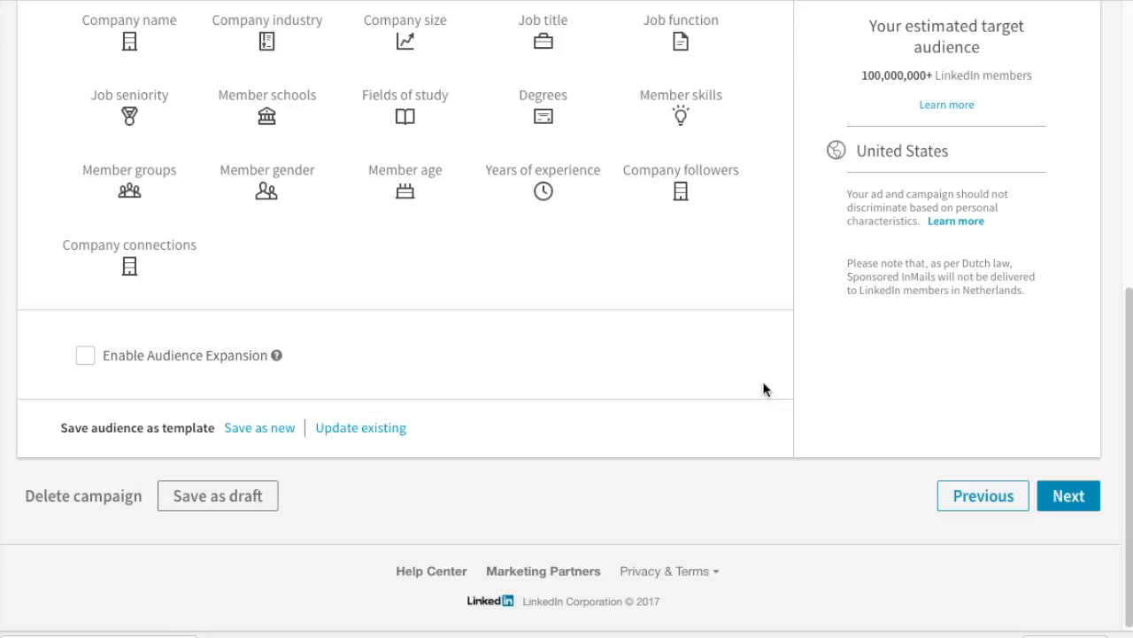
{"action": "scroll", "coordinate": [766, 389], "scroll_direction": "up", "scroll_amount": 4}
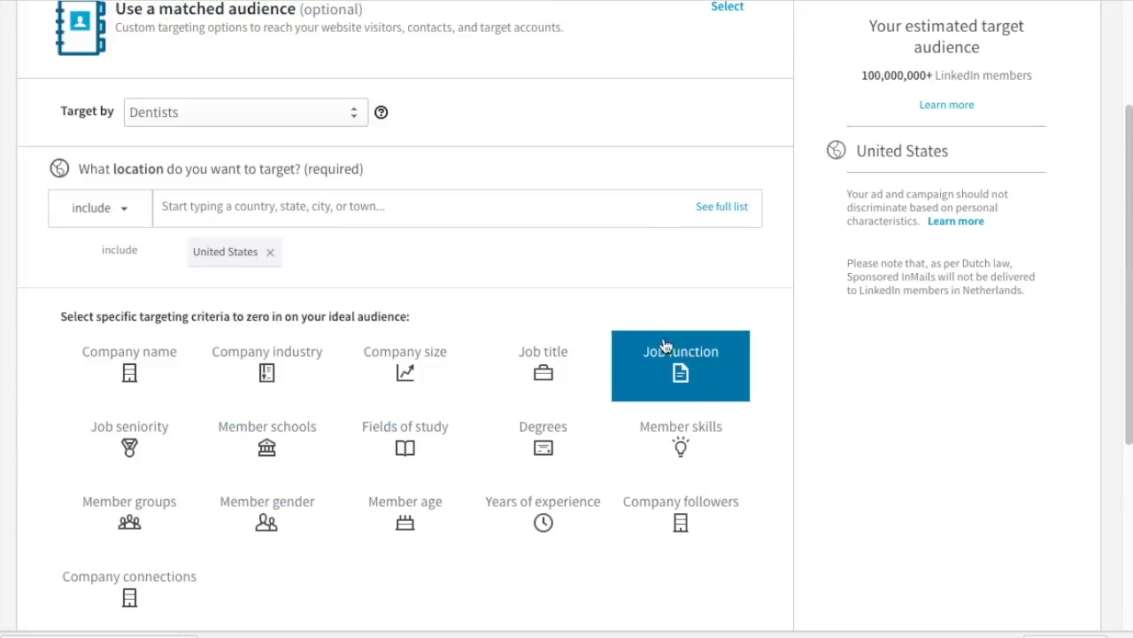
{"action": "left_click", "coordinate": [530, 372]}
{"action": "type", "text": "dent"}
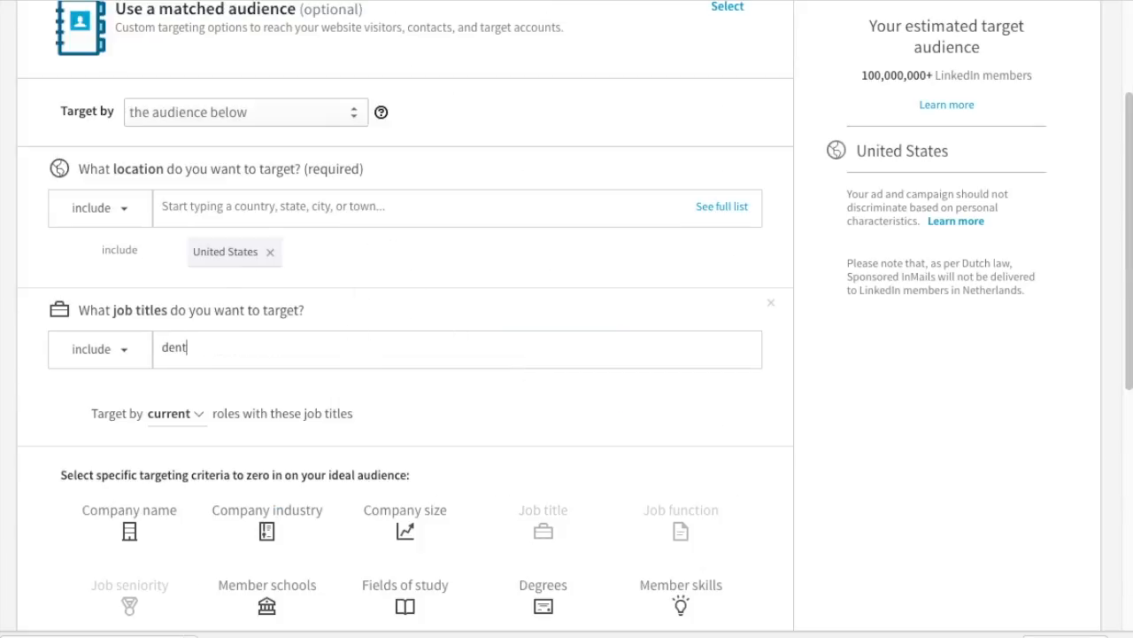
{"action": "type", "text": "ist"}
{"action": "left_click", "coordinate": [359, 379]}
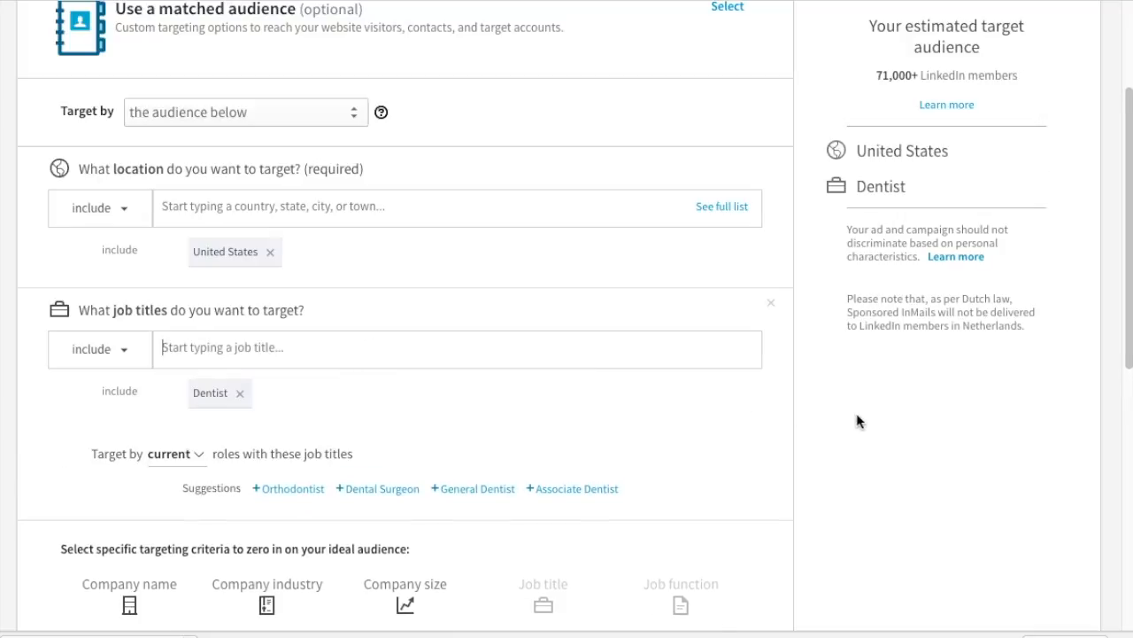
Save the current audience over the existing Dentists audience template and check the options for targeting by a saved template
{"action": "scroll", "coordinate": [857, 416], "scroll_direction": "down", "scroll_amount": 3}
{"action": "scroll", "coordinate": [857, 414], "scroll_direction": "down", "scroll_amount": 3}
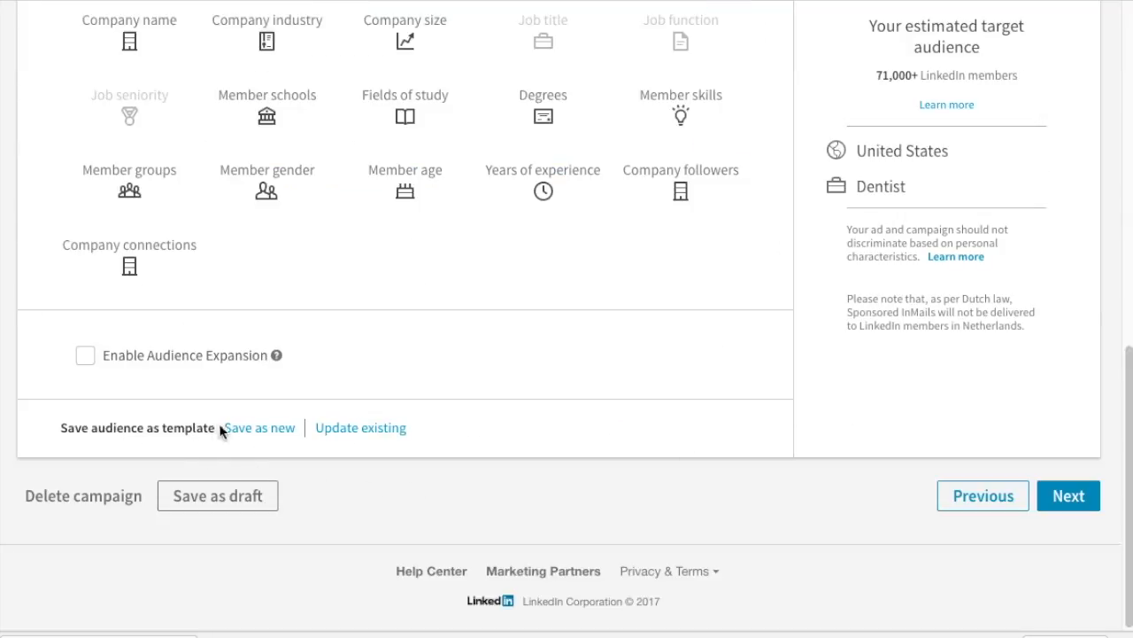
{"action": "left_click", "coordinate": [381, 429]}
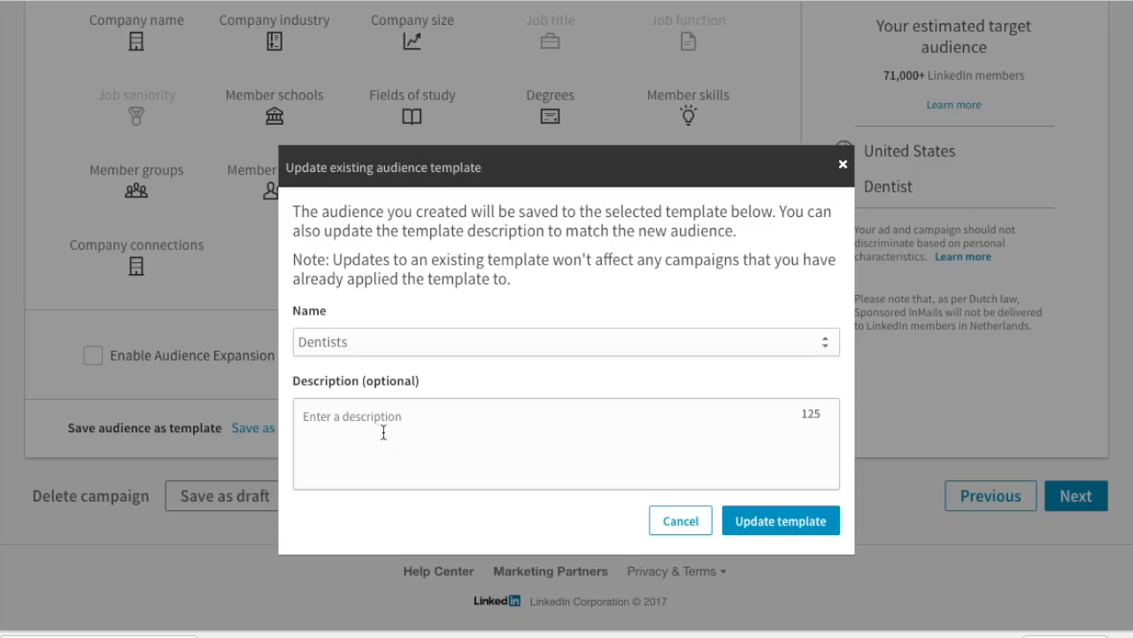
{"action": "left_click", "coordinate": [816, 521]}
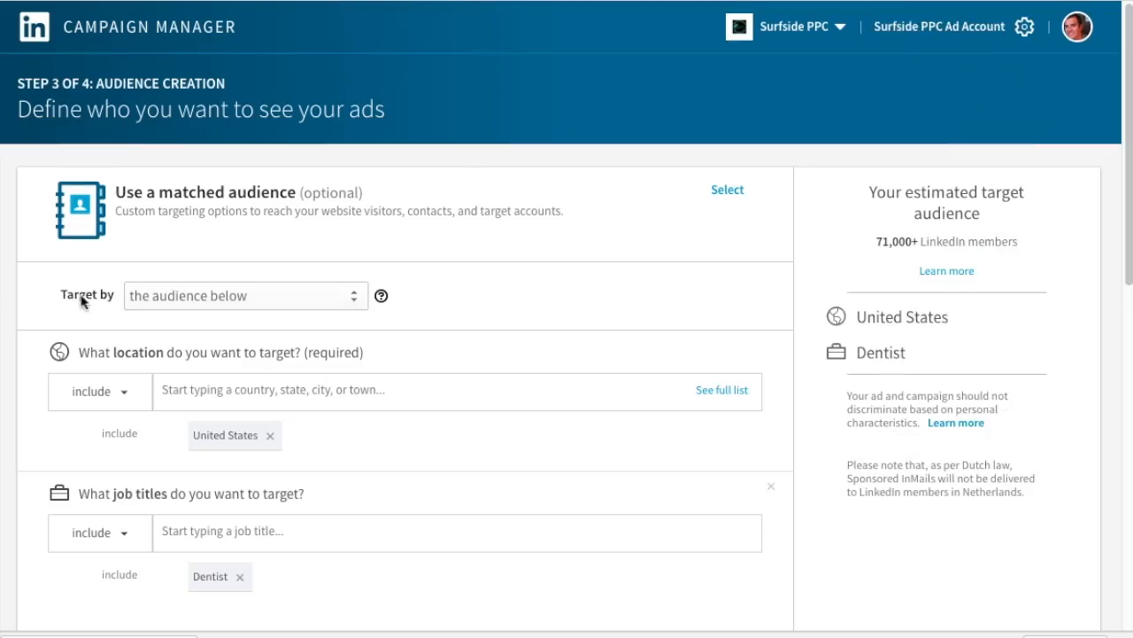
{"action": "left_click", "coordinate": [155, 304]}
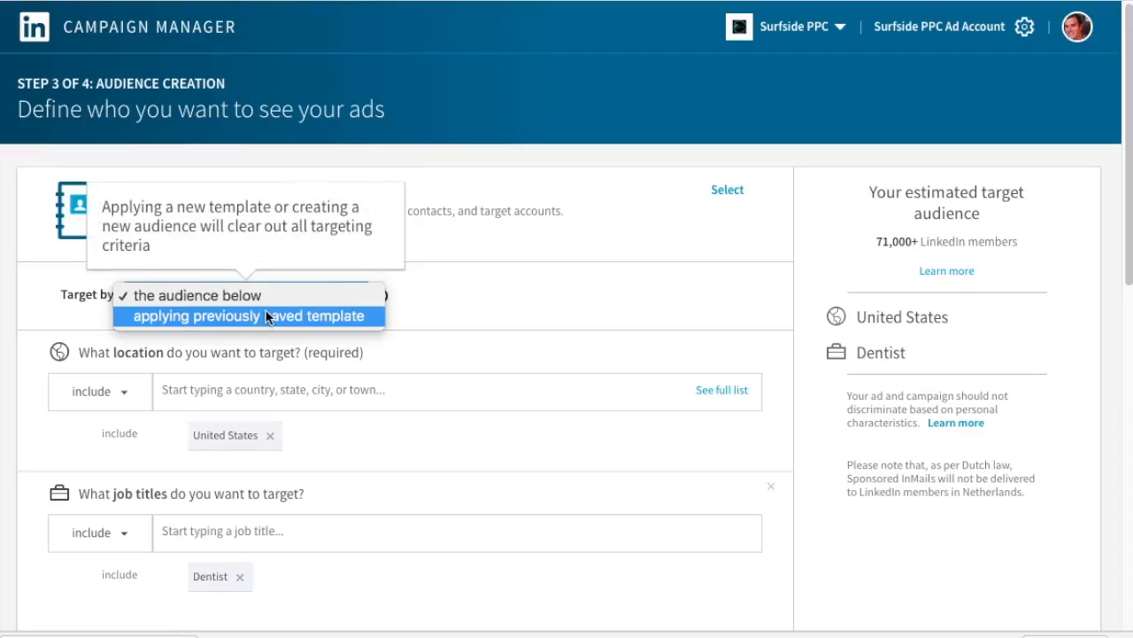
{"action": "left_click", "coordinate": [730, 311]}
Enable Audience Expansion for the InMail campaign and continue to the bid and budget settings
{"action": "scroll", "coordinate": [715, 307], "scroll_direction": "down", "scroll_amount": 10}
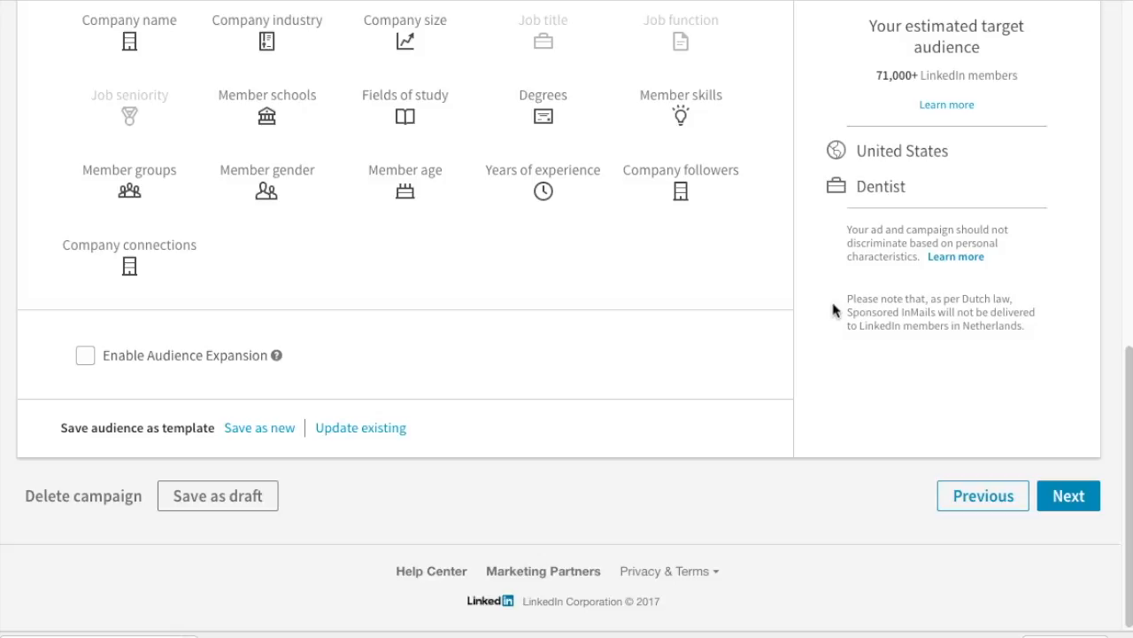
{"action": "left_click", "coordinate": [144, 355]}
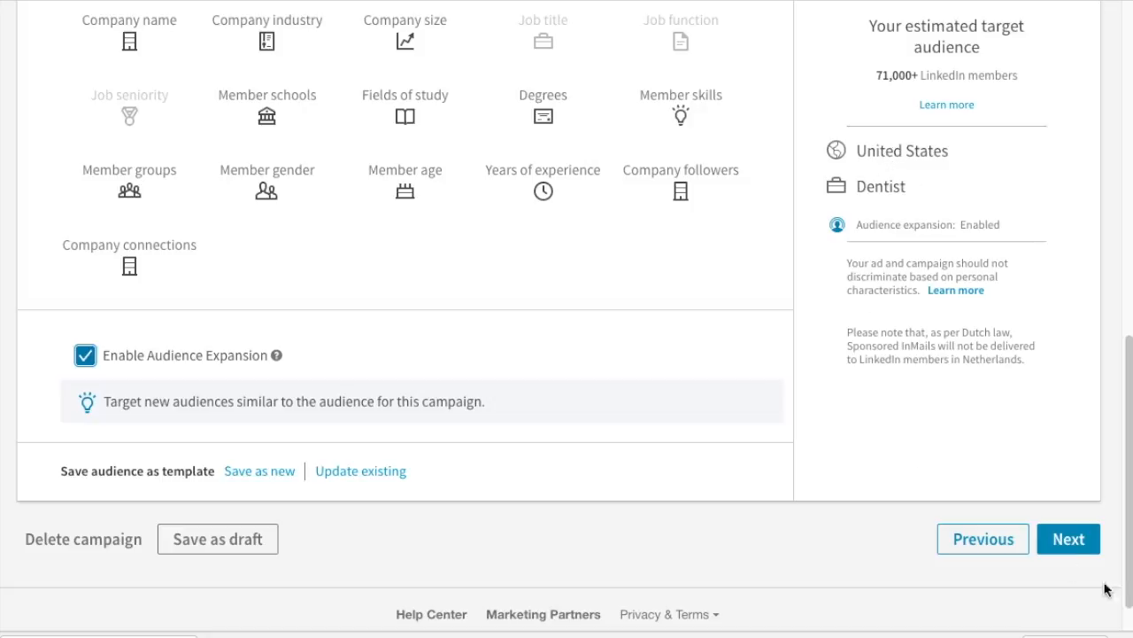
{"action": "left_click", "coordinate": [1070, 539]}
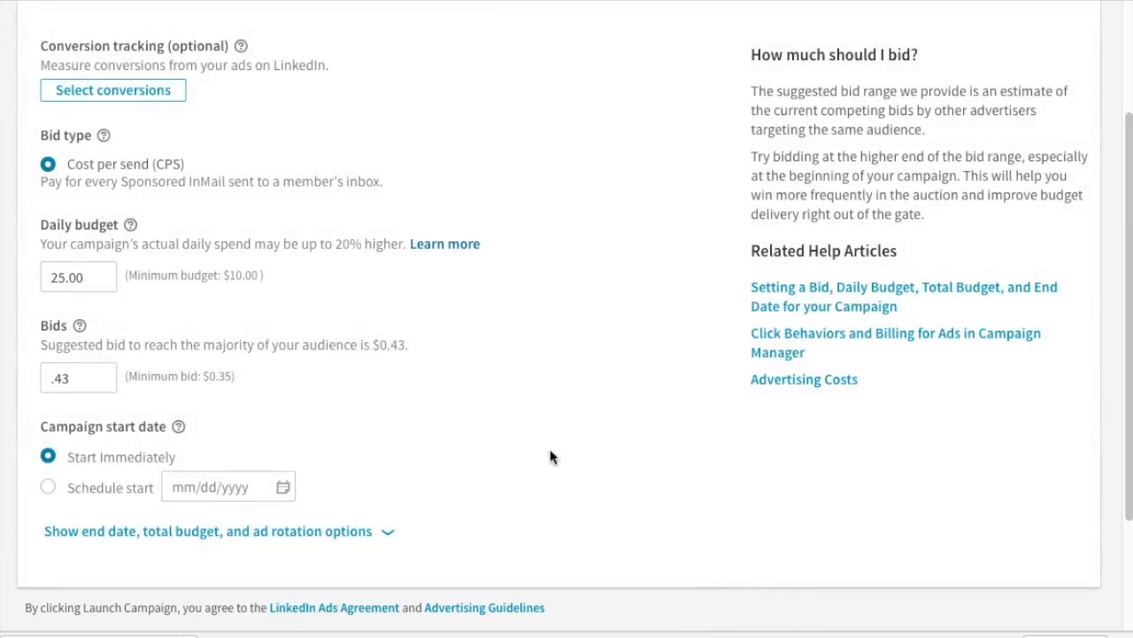
Add the Contact Form Fills conversion to the campaign's conversion tracking
{"action": "scroll", "coordinate": [646, 425], "scroll_direction": "up", "scroll_amount": 1}
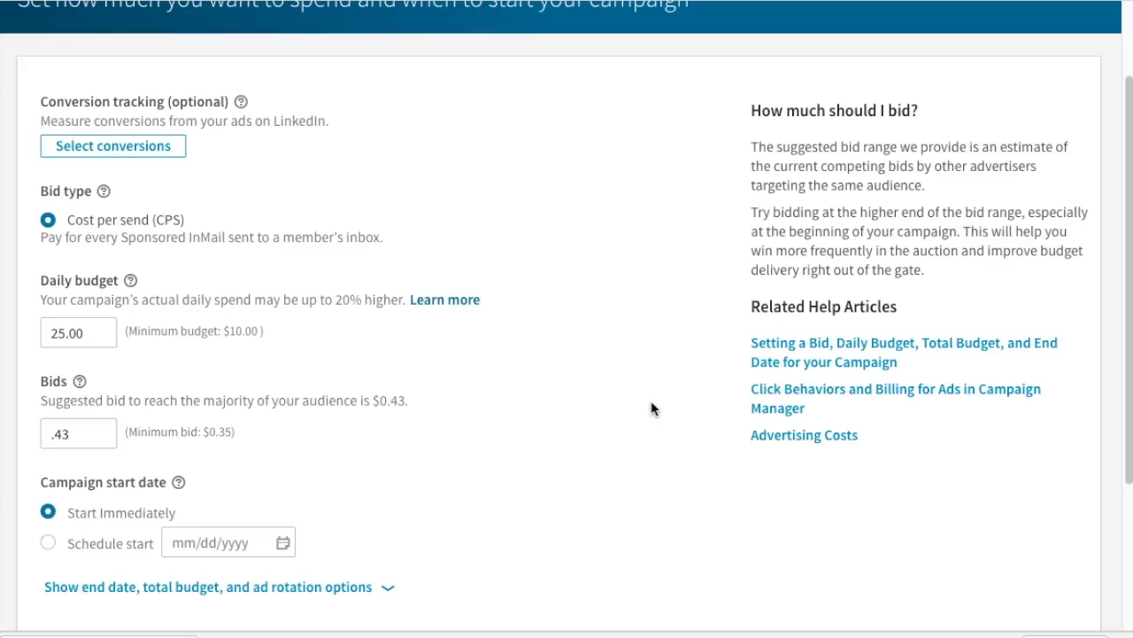
{"action": "left_click", "coordinate": [113, 145]}
{"action": "left_click", "coordinate": [314, 278]}
{"action": "left_click", "coordinate": [807, 337]}
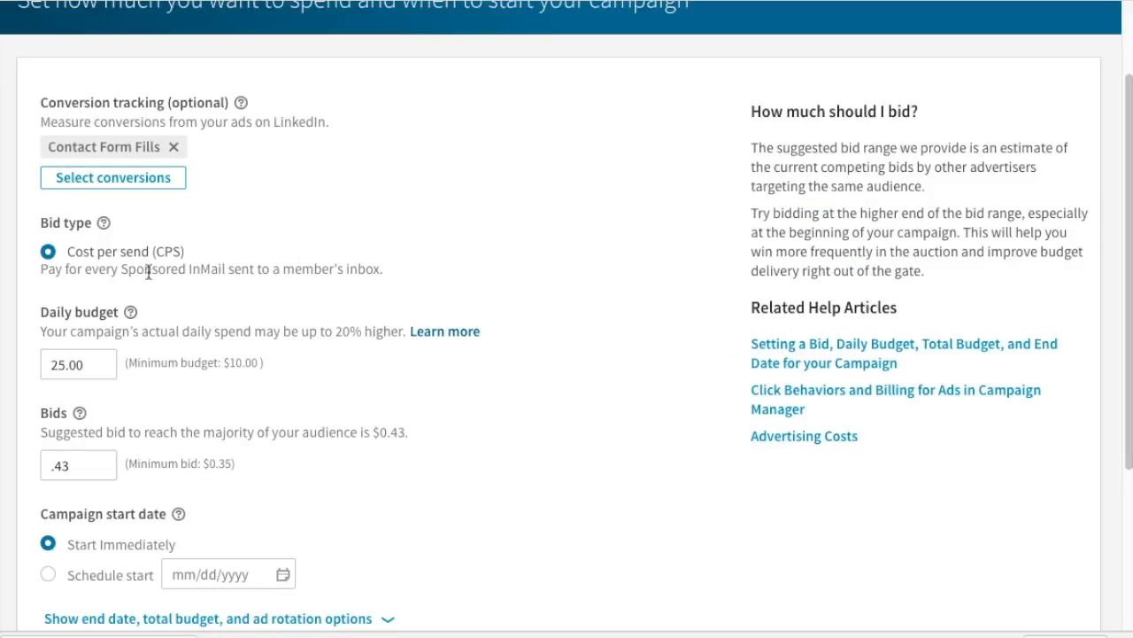
Show the end date, total budget and ad rotation options, and set the cost-per-send bid to .40
{"action": "left_click_drag", "start_coordinate": [134, 268], "coordinate": [287, 273]}
{"action": "scroll", "coordinate": [662, 362], "scroll_direction": "down", "scroll_amount": 2}
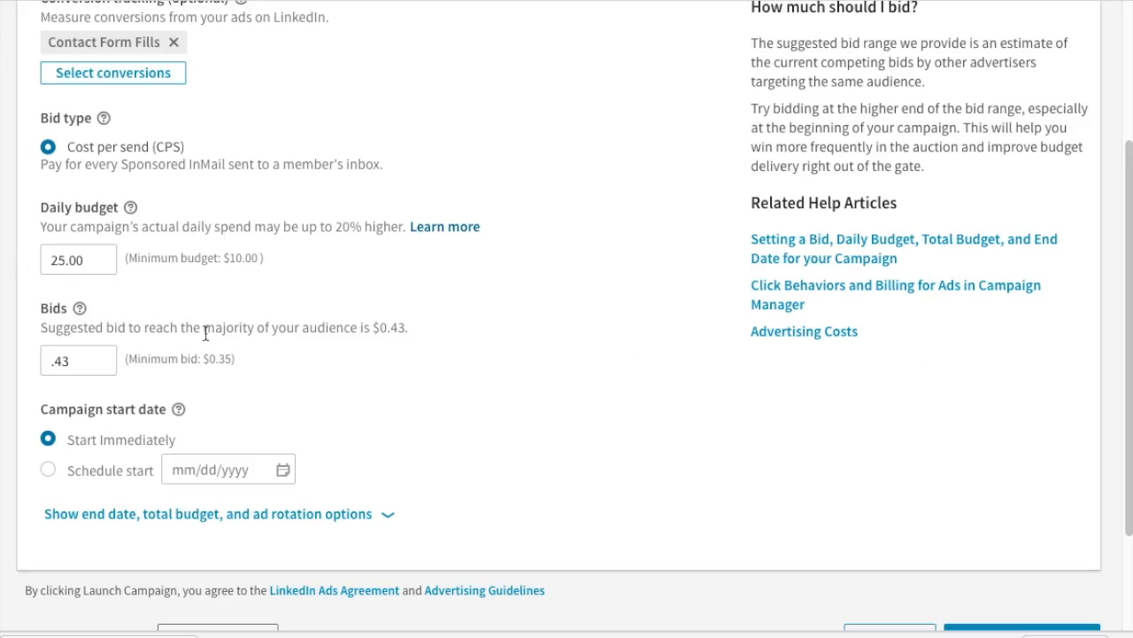
{"action": "scroll", "coordinate": [673, 428], "scroll_direction": "up", "scroll_amount": 1}
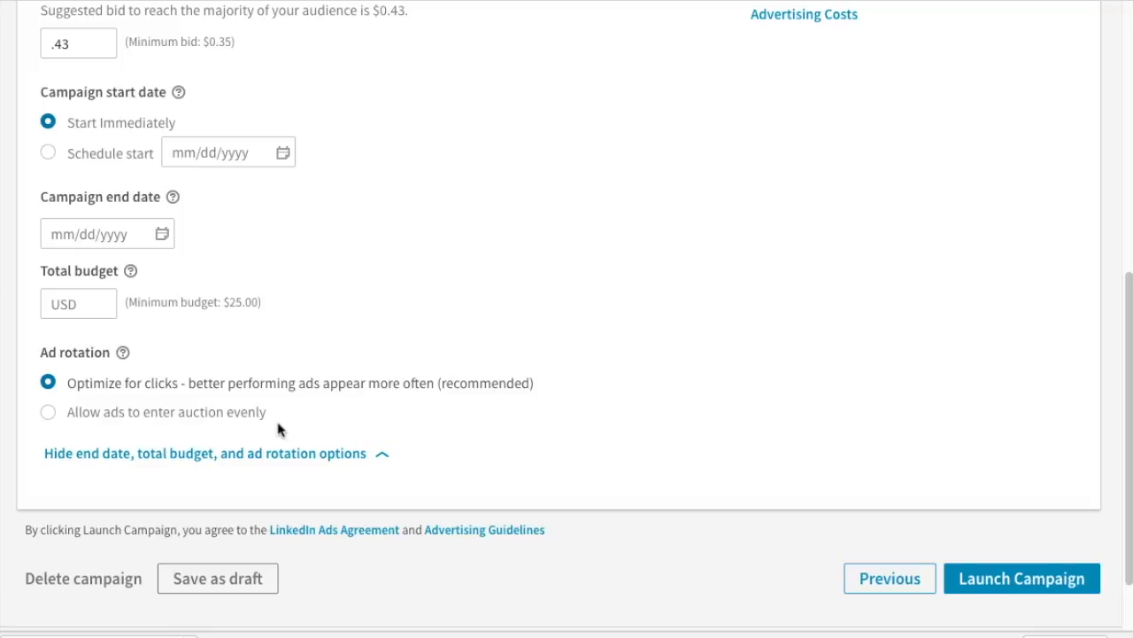
{"action": "scroll", "coordinate": [404, 271], "scroll_direction": "up", "scroll_amount": 6}
{"action": "scroll", "coordinate": [375, 346], "scroll_direction": "down", "scroll_amount": 4}
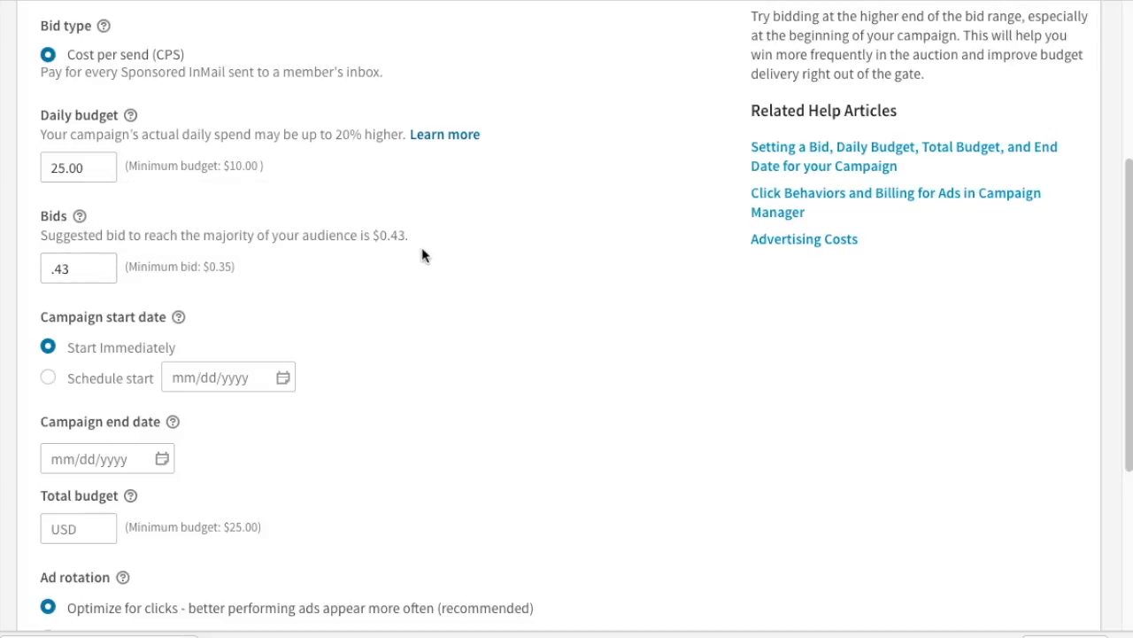
{"action": "left_click", "coordinate": [88, 264]}
{"action": "key", "text": "BackSpace"}
{"action": "type", "text": "0"}
{"action": "left_click", "coordinate": [602, 252]}
Schedule the campaign to start on 10/18/2017 and end on 10/31/2017
{"action": "scroll", "coordinate": [599, 367], "scroll_direction": "up", "scroll_amount": 1}
{"action": "scroll", "coordinate": [598, 370], "scroll_direction": "up", "scroll_amount": 5}
{"action": "scroll", "coordinate": [622, 389], "scroll_direction": "down", "scroll_amount": 7}
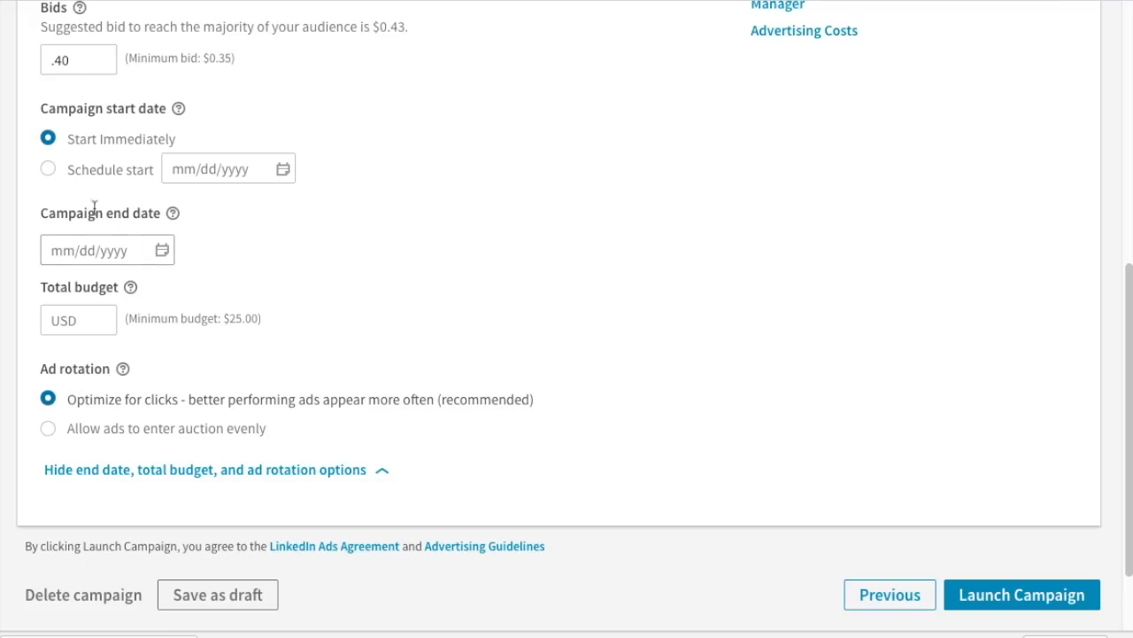
{"action": "left_click", "coordinate": [47, 169]}
{"action": "left_click", "coordinate": [251, 288]}
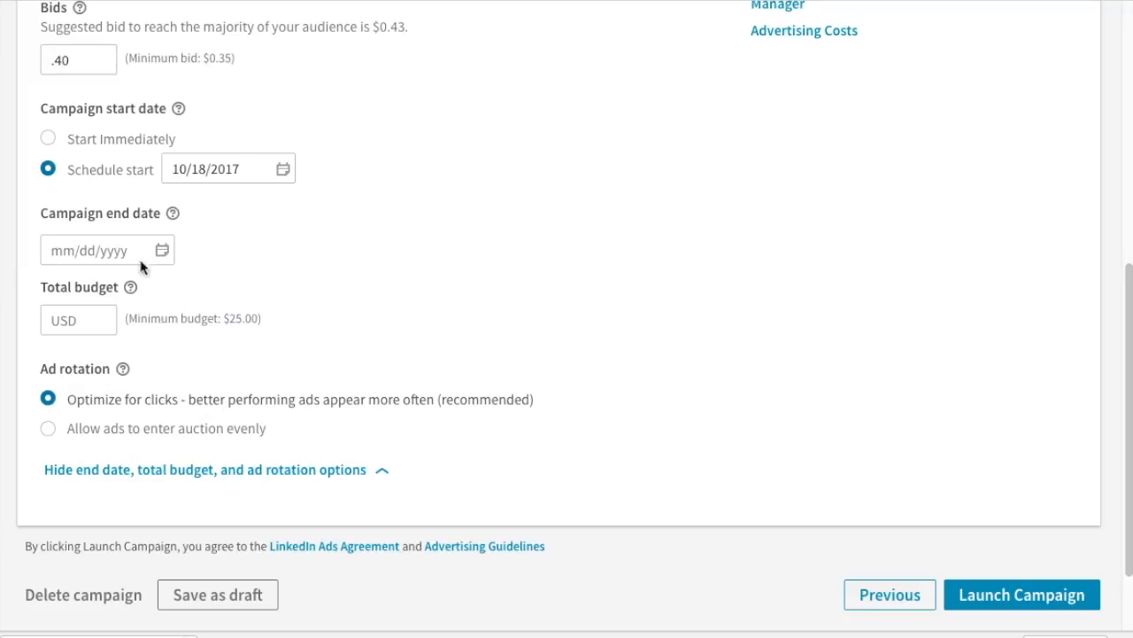
{"action": "left_click", "coordinate": [132, 258]}
{"action": "left_click", "coordinate": [110, 412]}
Set the total budget to 500.00 and launch the Sponsored InMail campaign
{"action": "left_click", "coordinate": [84, 320]}
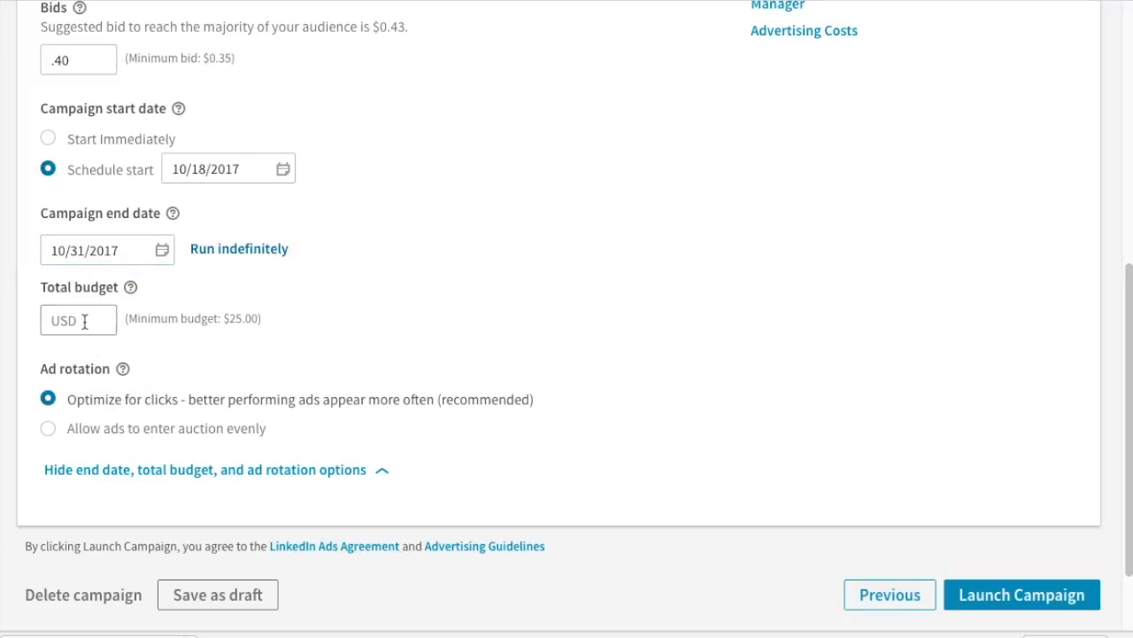
{"action": "type", "text": "500.00"}
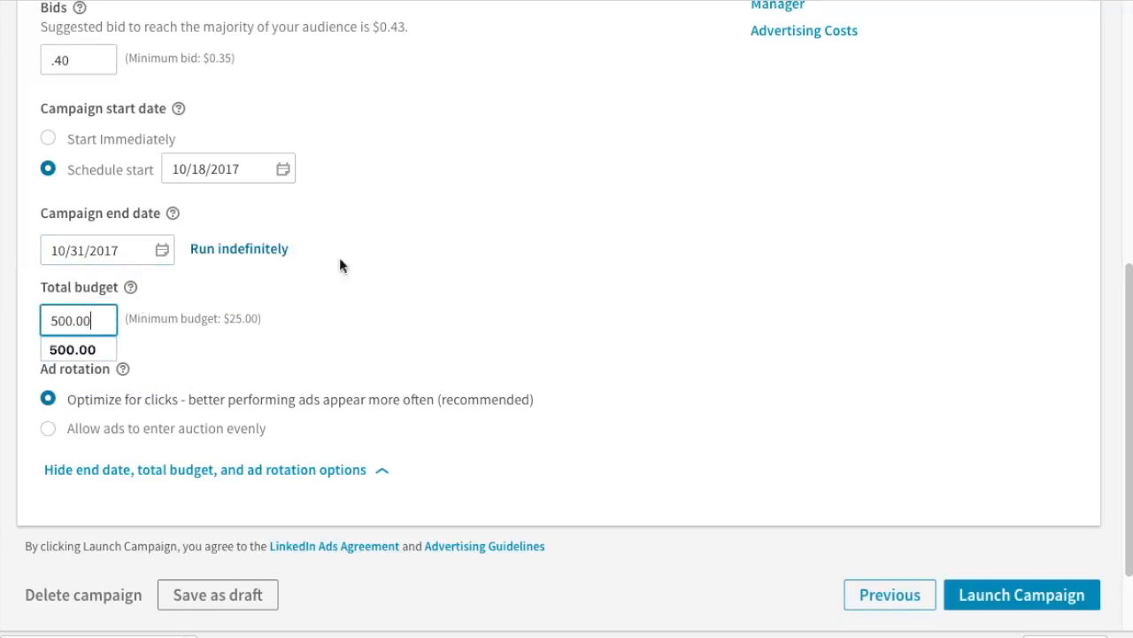
{"action": "left_click", "coordinate": [644, 342]}
{"action": "scroll", "coordinate": [644, 341], "scroll_direction": "down", "scroll_amount": 1}
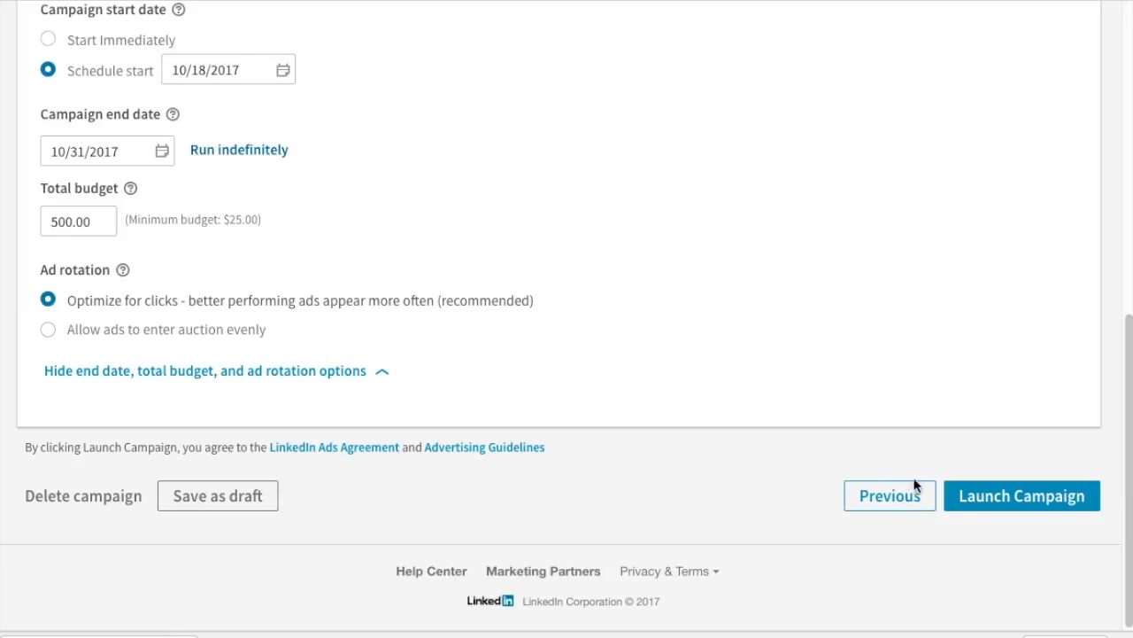
{"action": "left_click", "coordinate": [1022, 496]}
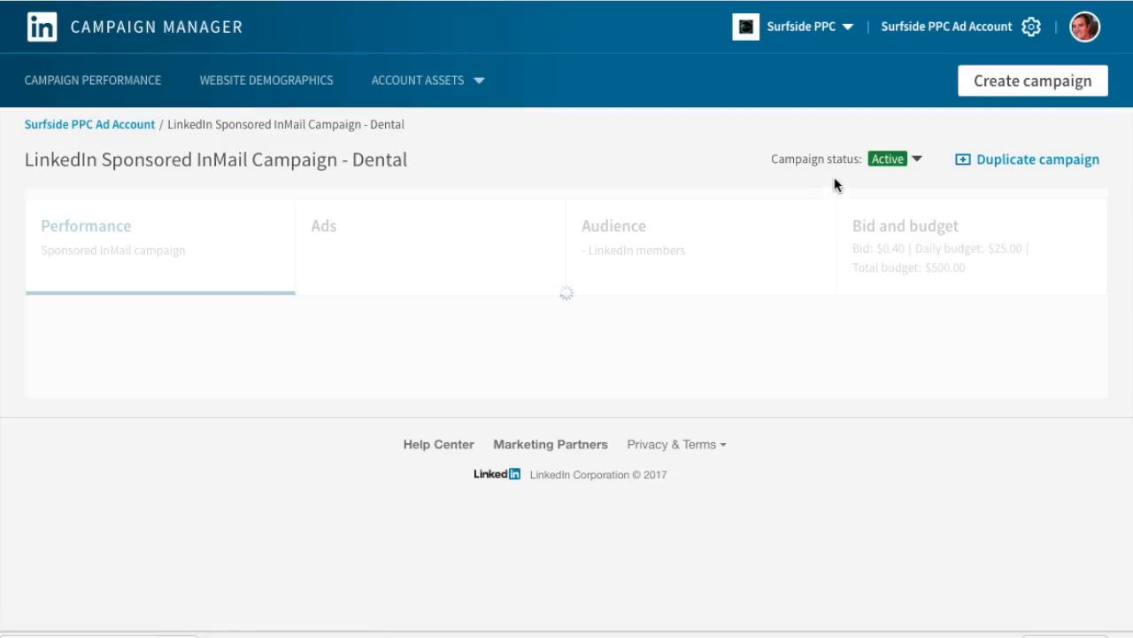
Return to the Surfside PPC Ad Account overview and view its Matched Audiences
{"action": "left_click", "coordinate": [98, 127]}
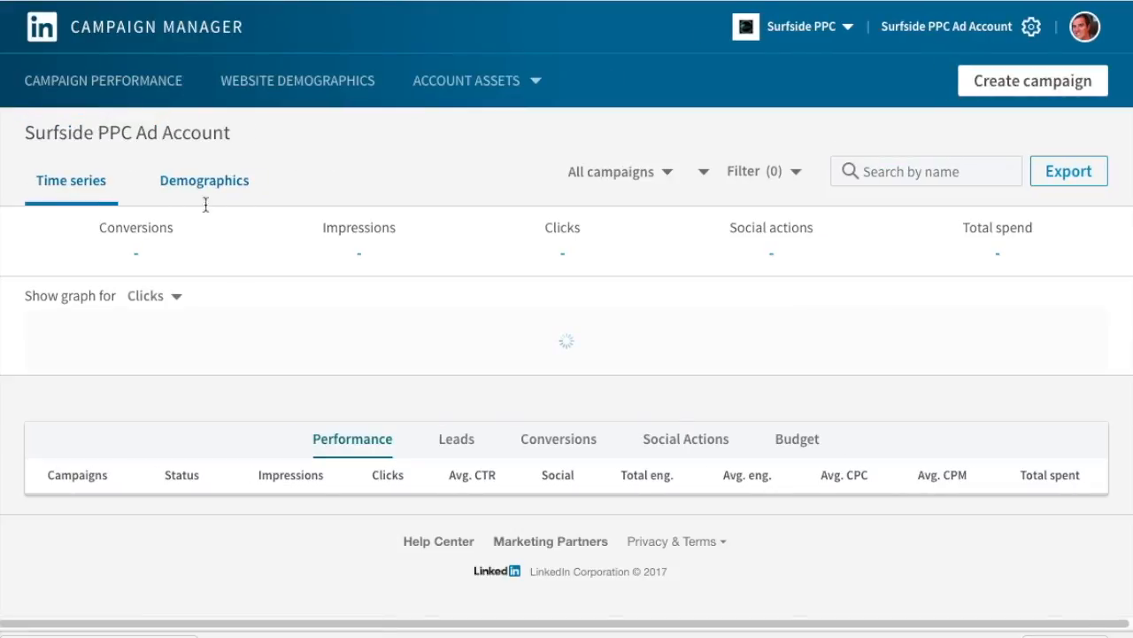
{"action": "left_click", "coordinate": [460, 79]}
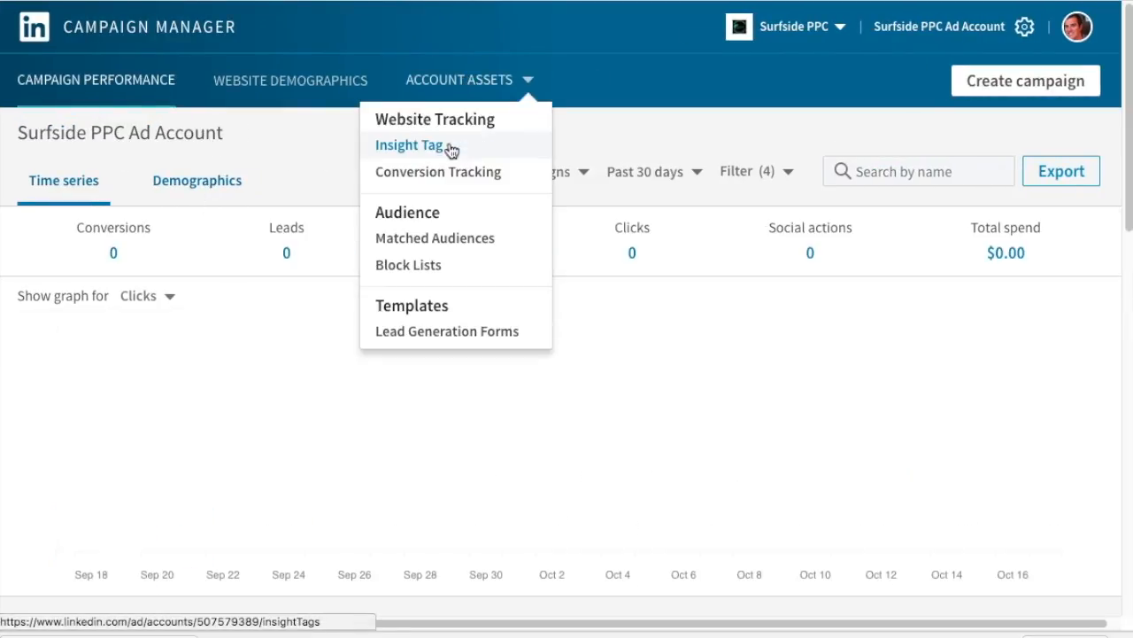
{"action": "left_click", "coordinate": [440, 247]}
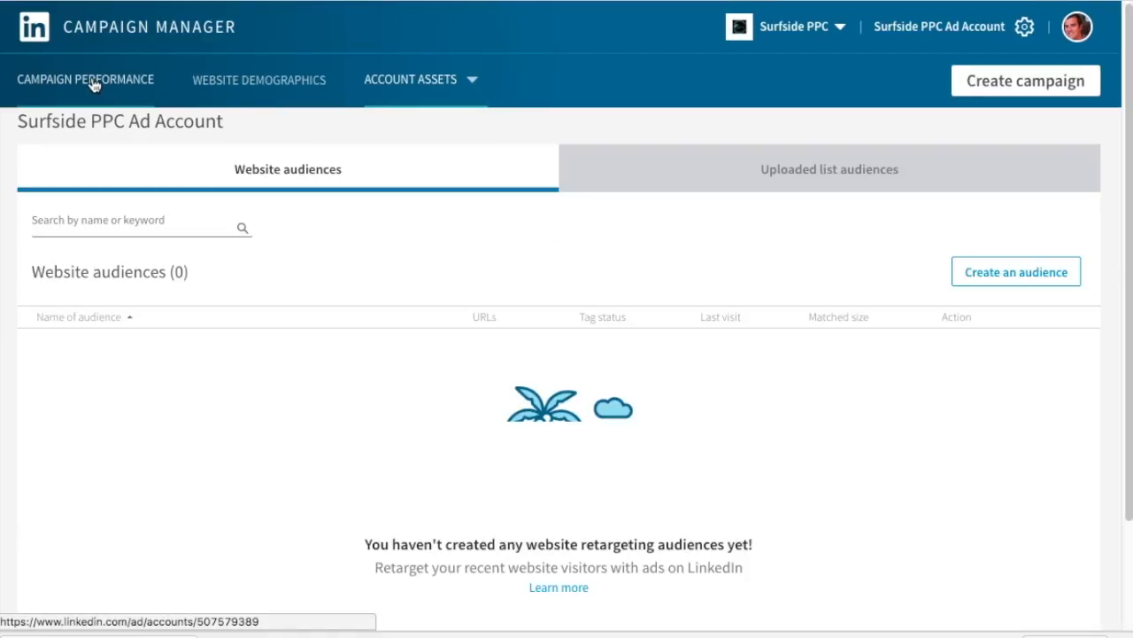
Return to Campaign Performance and review the status and metrics of the listed campaigns and the account's performance graph
{"action": "left_click", "coordinate": [93, 82]}
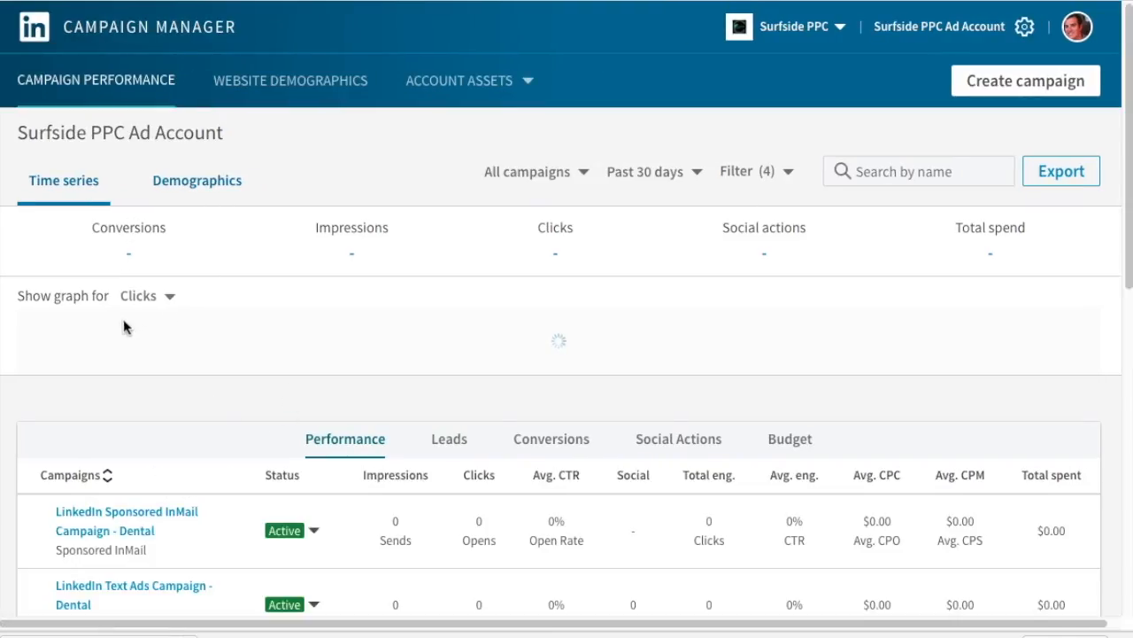
{"action": "scroll", "coordinate": [245, 355], "scroll_direction": "down", "scroll_amount": 4}
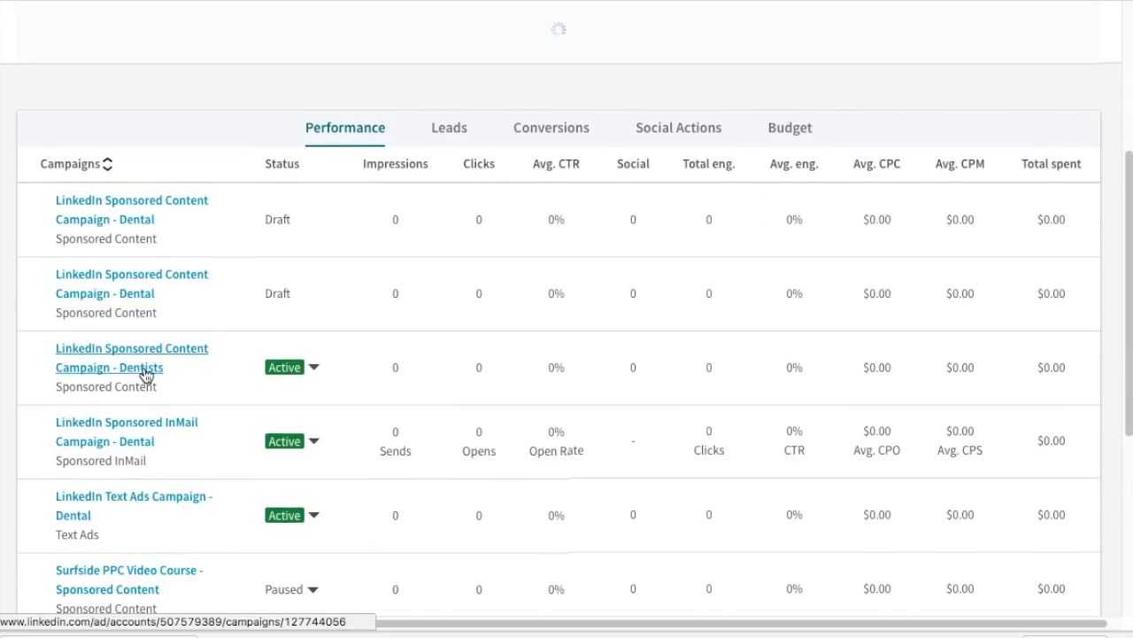
{"action": "scroll", "coordinate": [147, 515], "scroll_direction": "down", "scroll_amount": 7}
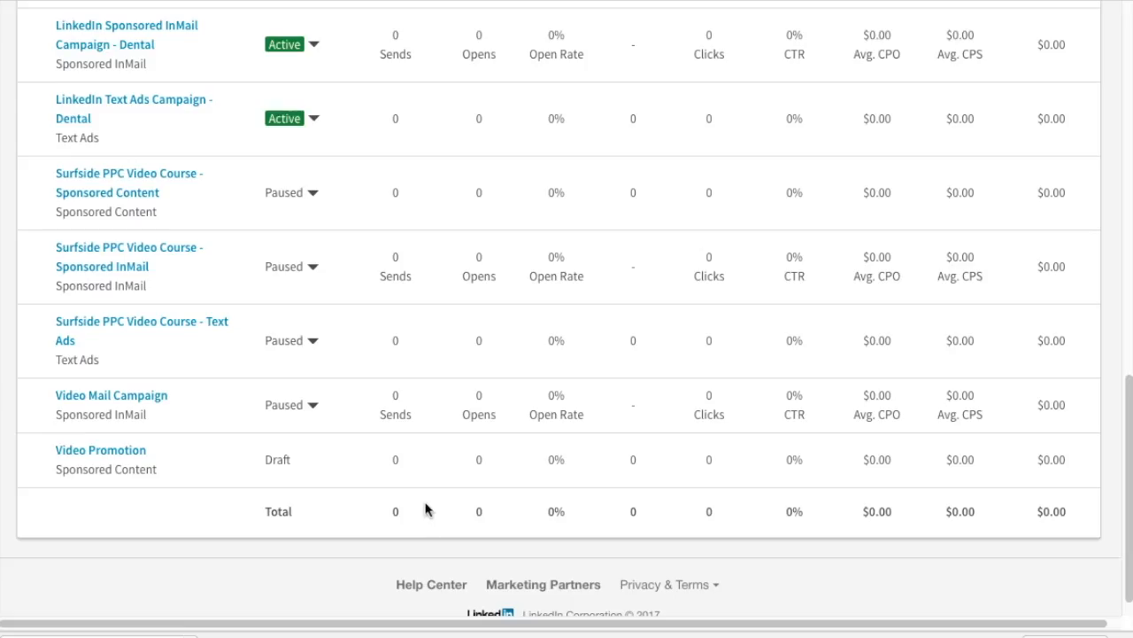
{"action": "scroll", "coordinate": [127, 126], "scroll_direction": "up", "scroll_amount": 1}
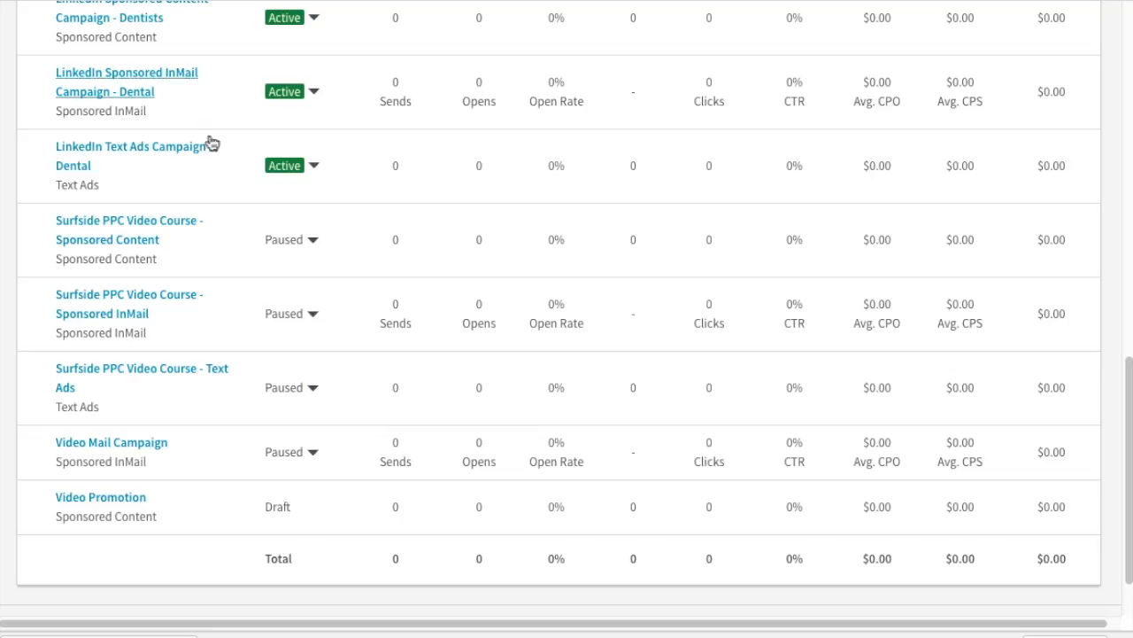
{"action": "scroll", "coordinate": [327, 197], "scroll_direction": "up", "scroll_amount": 1}
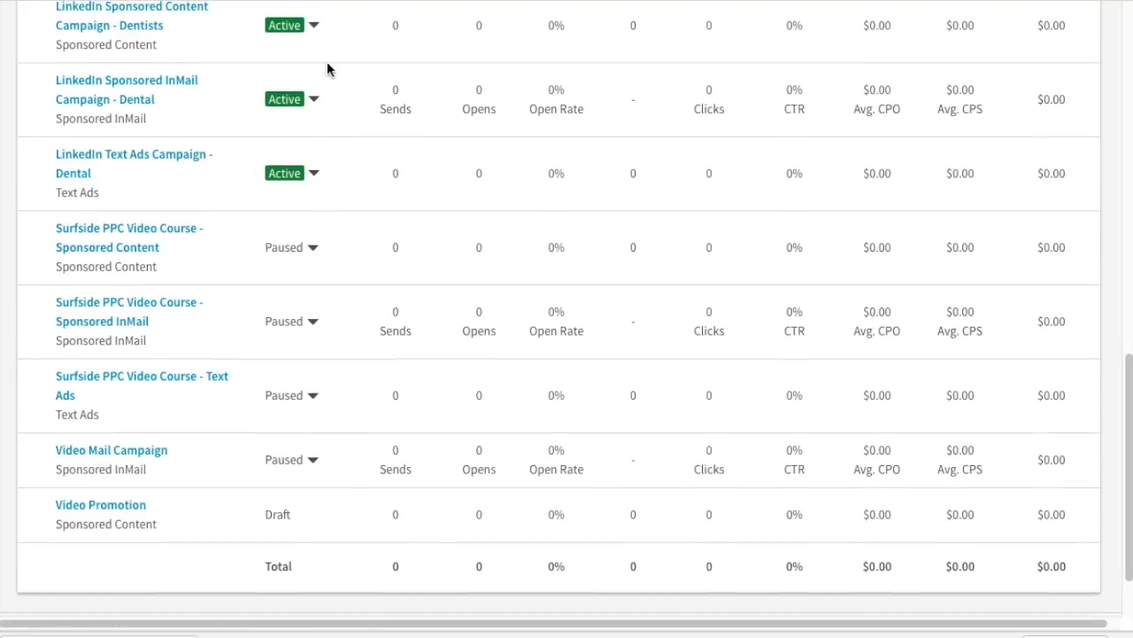
{"action": "scroll", "coordinate": [455, 278], "scroll_direction": "up", "scroll_amount": 2}
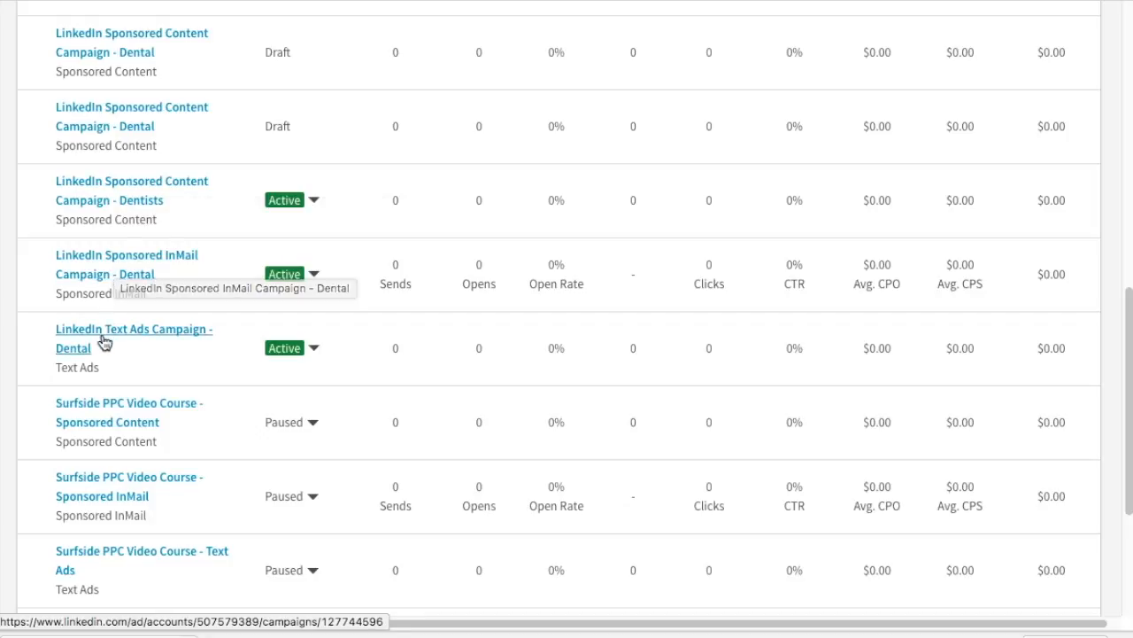
{"action": "scroll", "coordinate": [431, 335], "scroll_direction": "up", "scroll_amount": 3}
{"action": "scroll", "coordinate": [431, 339], "scroll_direction": "up", "scroll_amount": 7}
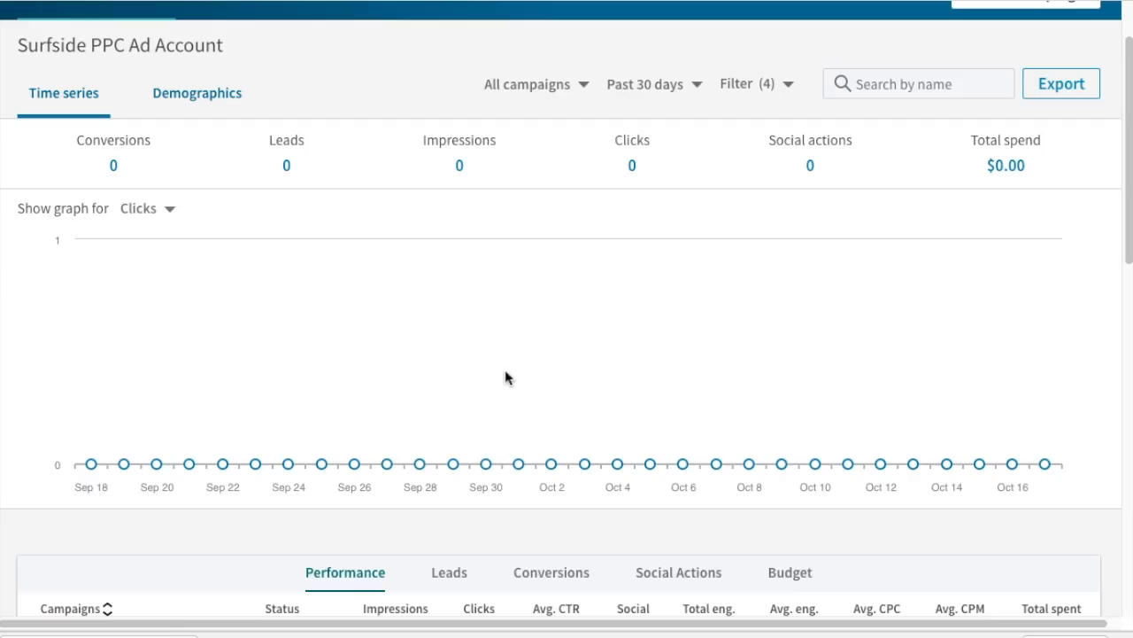